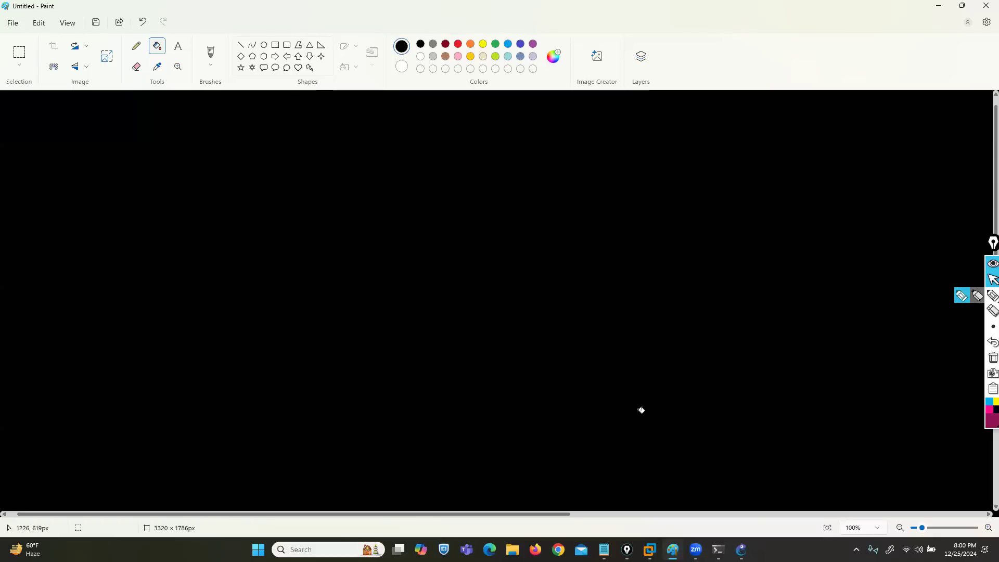
Step: Draw seven yellow circles with the pen, scattered over the black canvas as routers
click(961, 296)
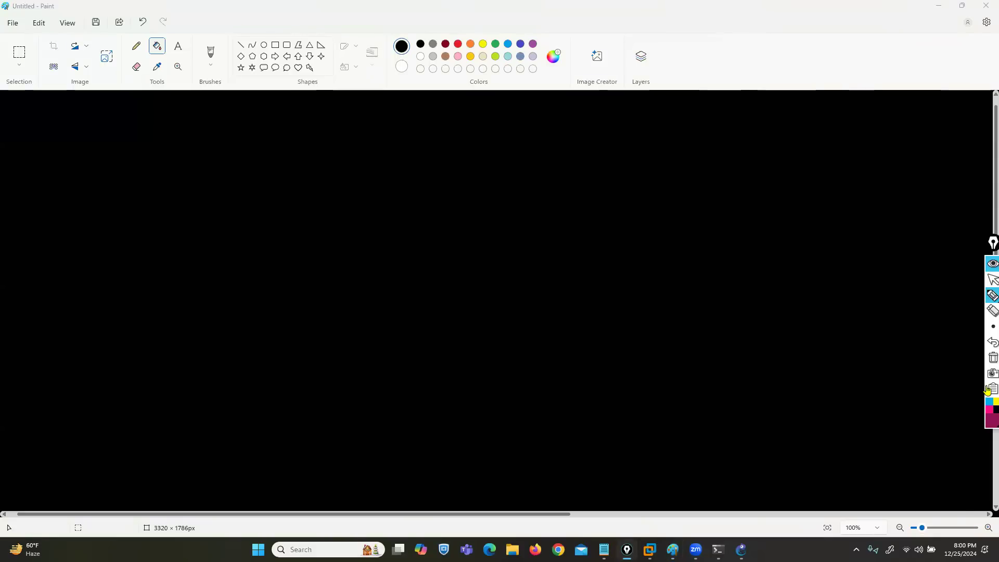
click(994, 401)
mouse_move(989, 296)
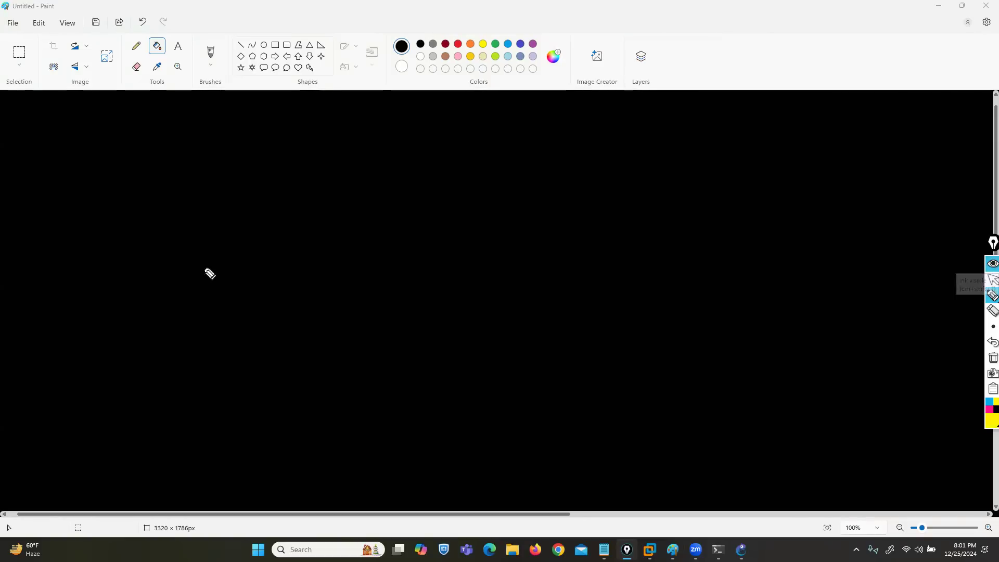
mouse_move(219, 222)
mouse_down()
mouse_move(196, 253)
mouse_move(222, 224)
mouse_up()
drag(361, 163, 368, 167)
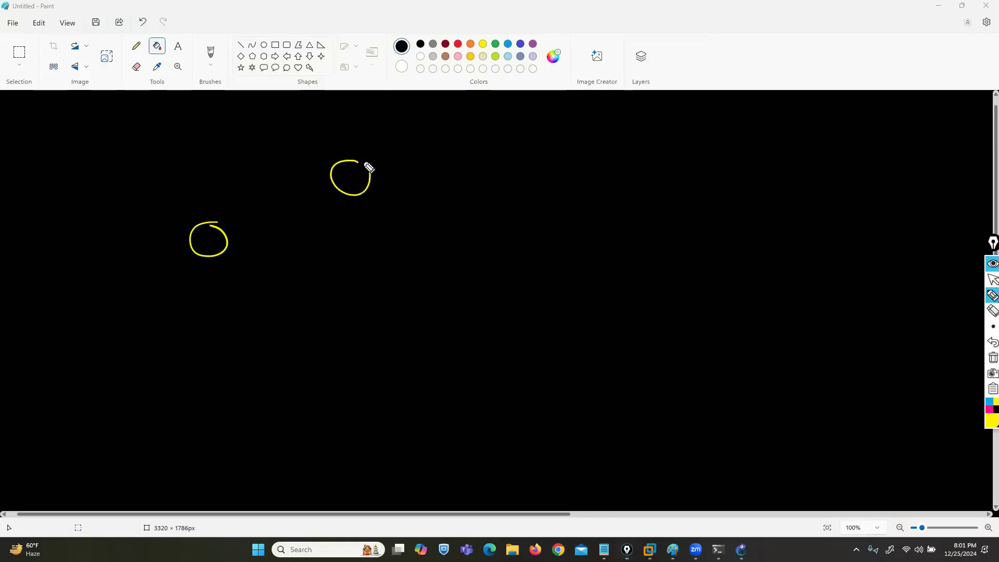
drag(520, 238, 535, 245)
mouse_move(376, 298)
mouse_down()
mouse_move(395, 319)
mouse_move(378, 298)
mouse_up()
drag(240, 358, 256, 363)
mouse_move(449, 407)
mouse_down()
mouse_move(470, 423)
mouse_move(450, 404)
mouse_up()
mouse_move(588, 363)
mouse_down()
mouse_move(587, 383)
mouse_move(586, 352)
mouse_up()
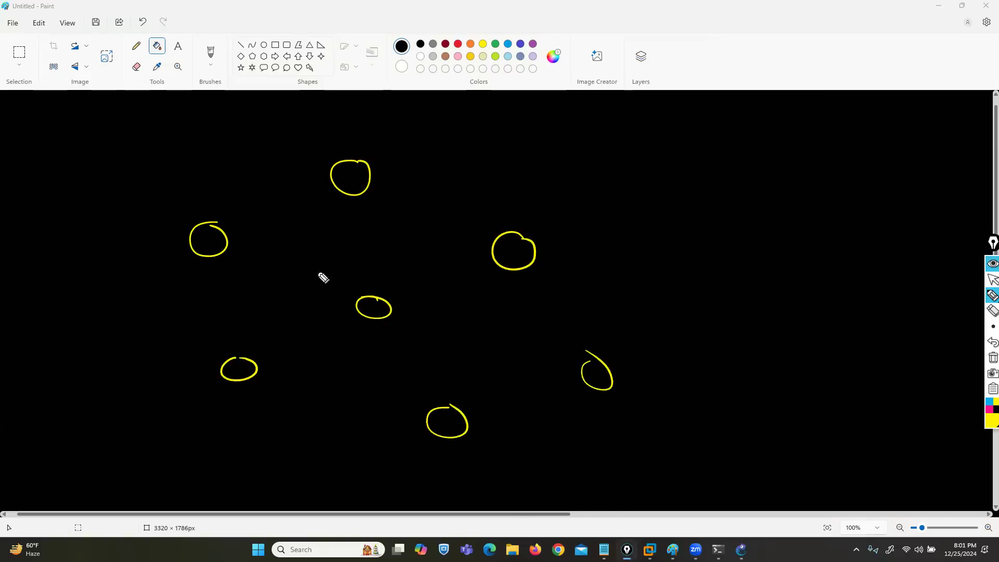
Step: Connect neighbouring router circles with yellow zigzag links to form a meshed network
mouse_move(219, 235)
mouse_down()
mouse_move(349, 174)
mouse_move(237, 347)
mouse_move(245, 368)
mouse_move(351, 405)
mouse_move(446, 407)
mouse_up()
mouse_move(363, 197)
mouse_down()
mouse_move(382, 292)
mouse_move(509, 255)
mouse_up()
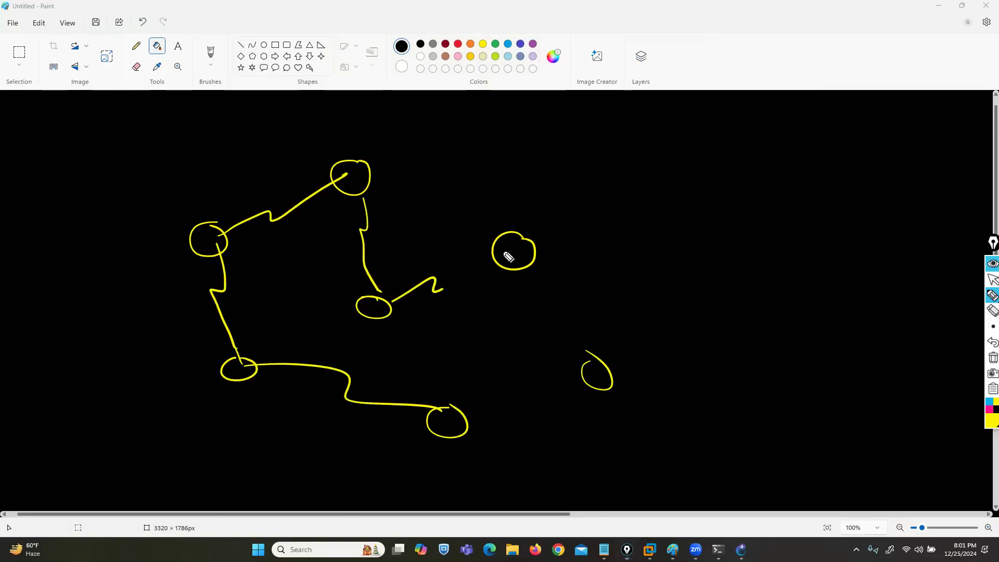
drag(370, 180, 522, 262)
drag(458, 415, 607, 361)
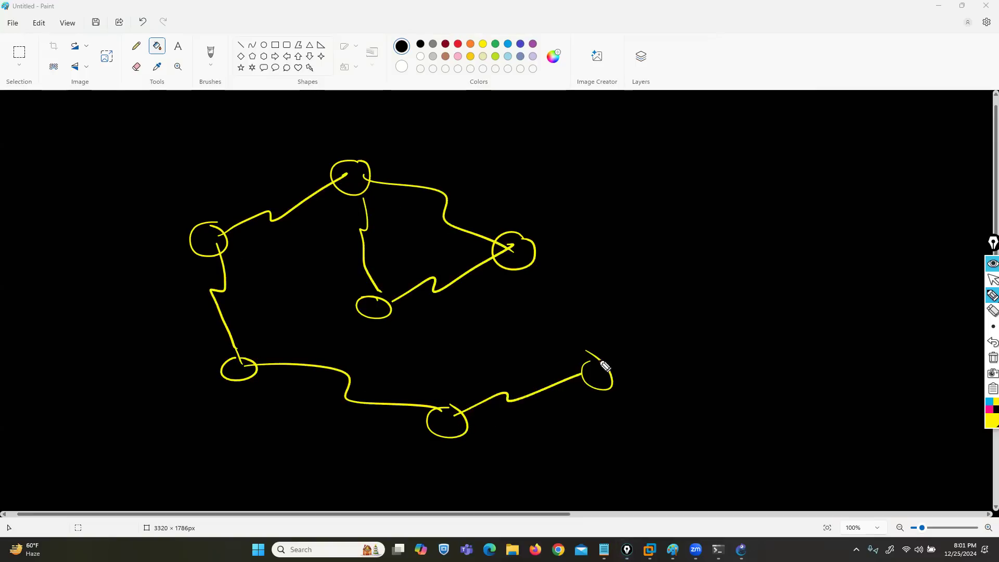
drag(377, 319, 455, 418)
drag(516, 266, 602, 384)
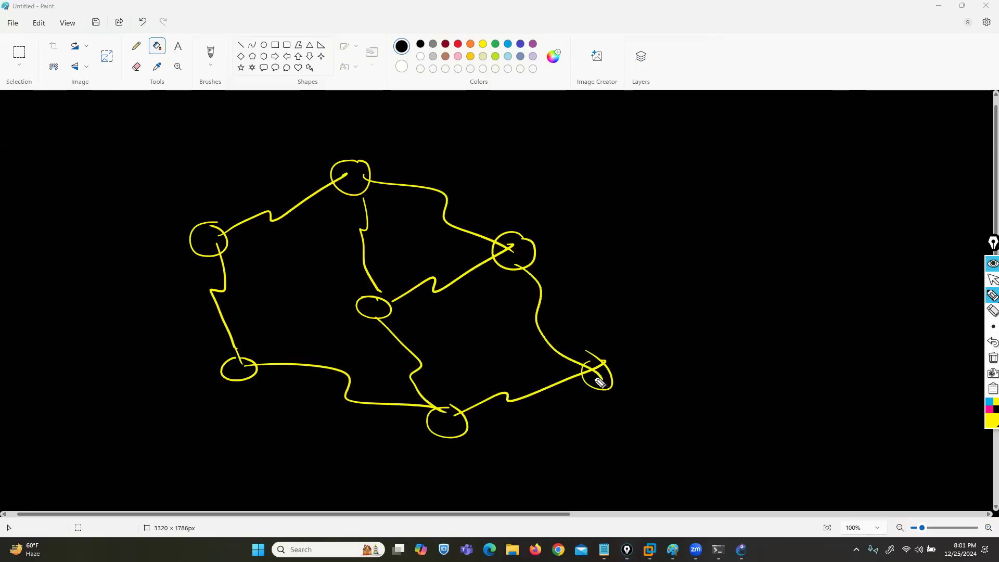
drag(226, 248, 374, 308)
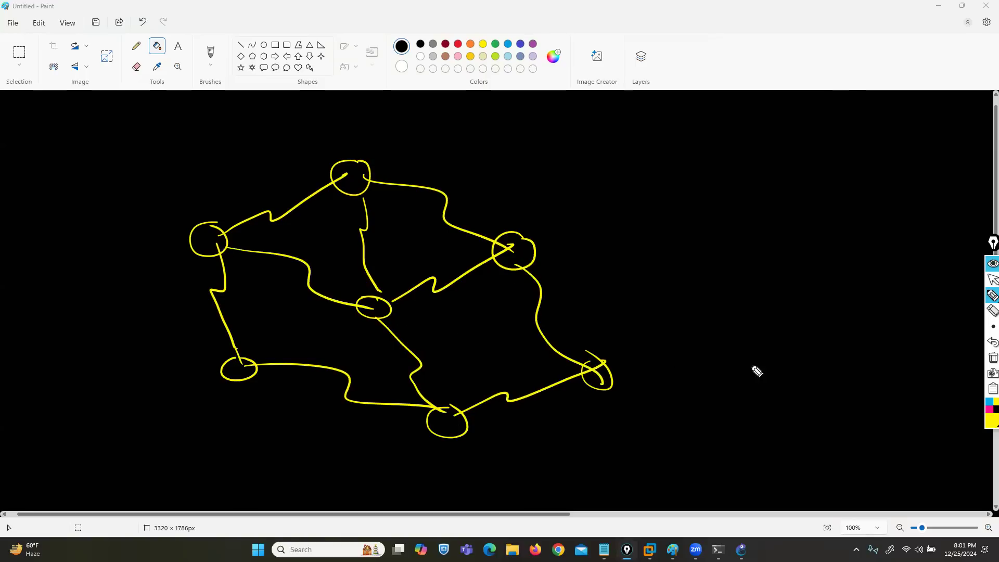
Step: Label the leftmost circle R1 in pink and draw a pink arrow outward along each of its three links
click(989, 410)
drag(197, 233, 196, 247)
drag(197, 232, 209, 245)
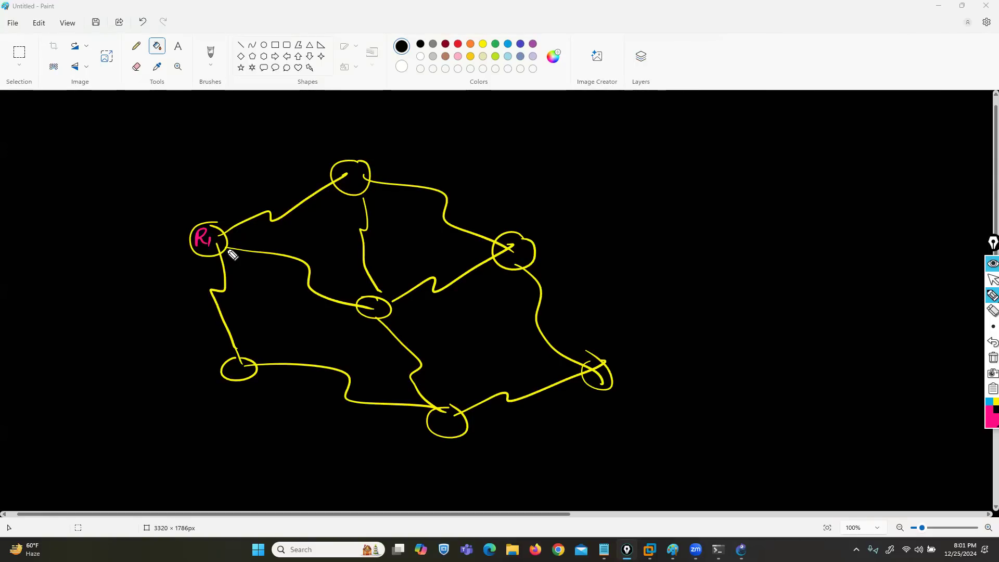
drag(227, 206, 276, 189)
drag(244, 244, 299, 250)
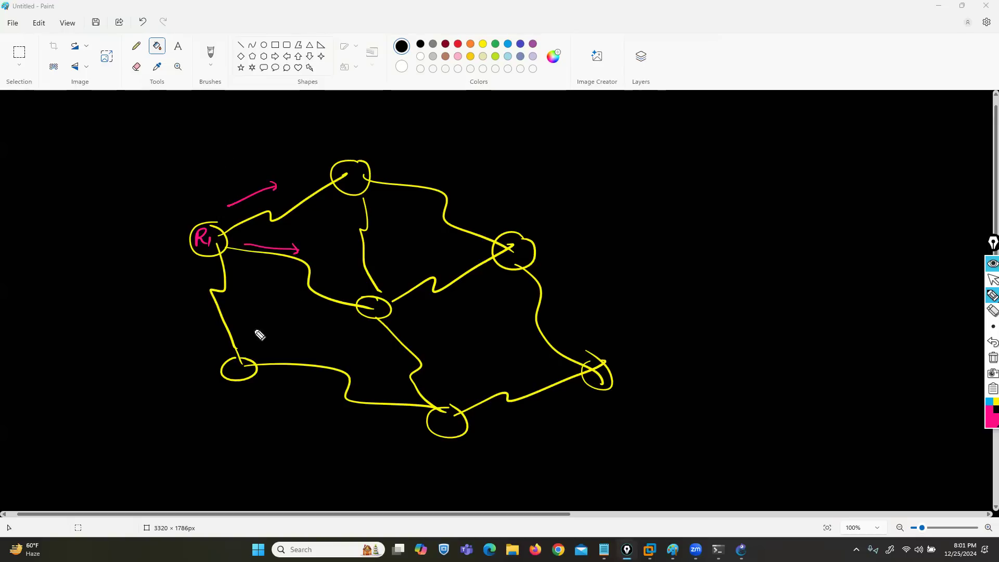
mouse_move(193, 266)
mouse_down()
mouse_move(199, 313)
mouse_move(213, 309)
mouse_up()
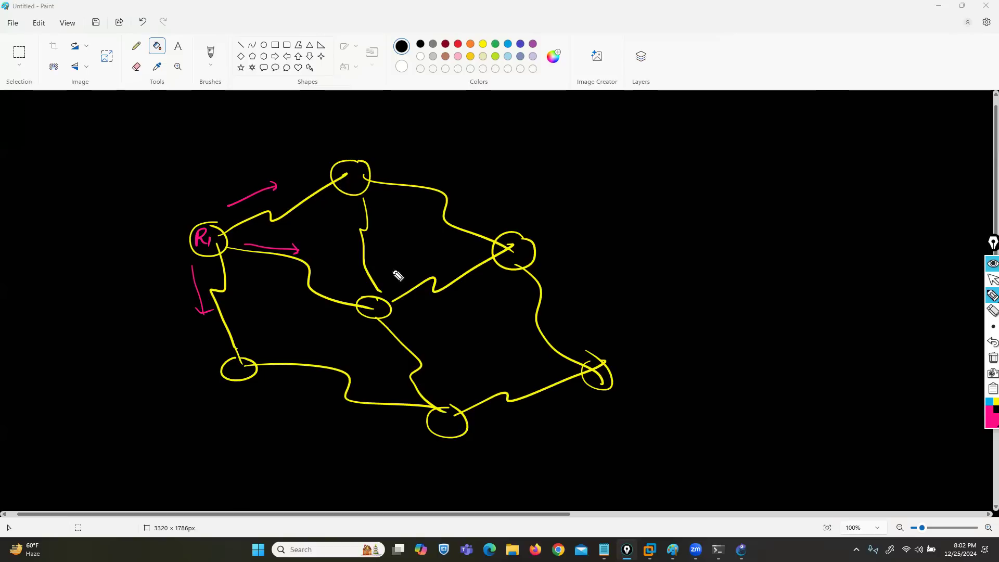
Step: Enclose the whole router network in a large blue oval
click(988, 404)
drag(546, 189, 593, 241)
mouse_move(611, 281)
mouse_down()
mouse_move(462, 491)
mouse_move(116, 346)
mouse_move(257, 149)
mouse_move(497, 171)
mouse_move(565, 196)
mouse_up()
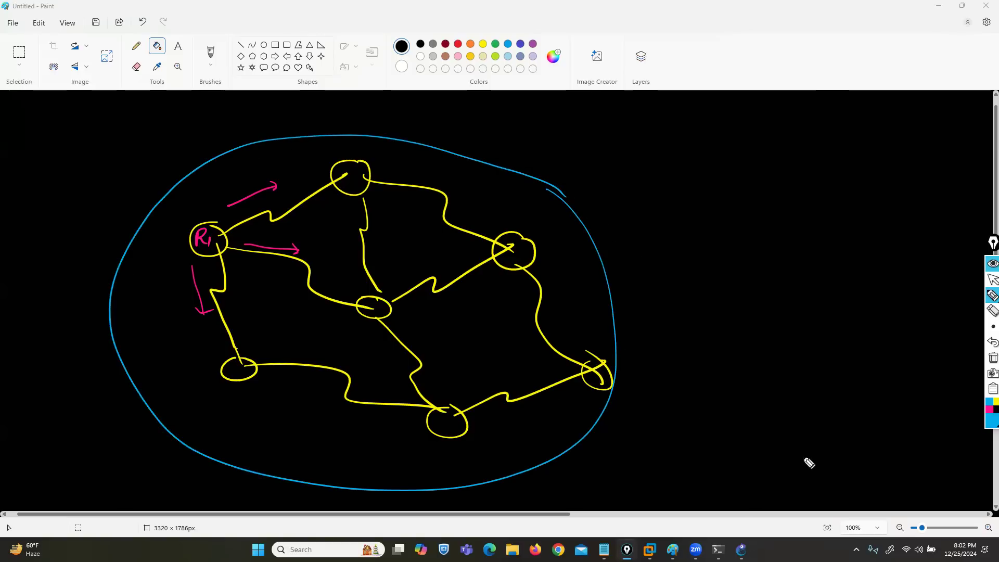
Step: In white, draw a circled R outside the oval, linked to the network's rightmost router, and a downward arrow at the oval's upper edge
click(988, 425)
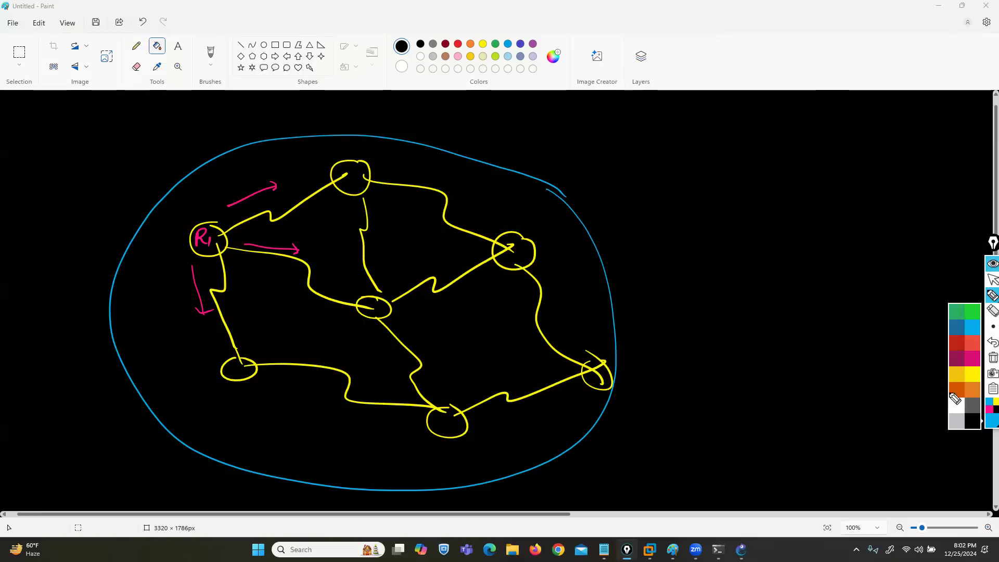
click(955, 407)
mouse_move(790, 385)
mouse_down()
mouse_move(795, 369)
mouse_move(806, 385)
mouse_move(794, 397)
mouse_move(816, 360)
mouse_up()
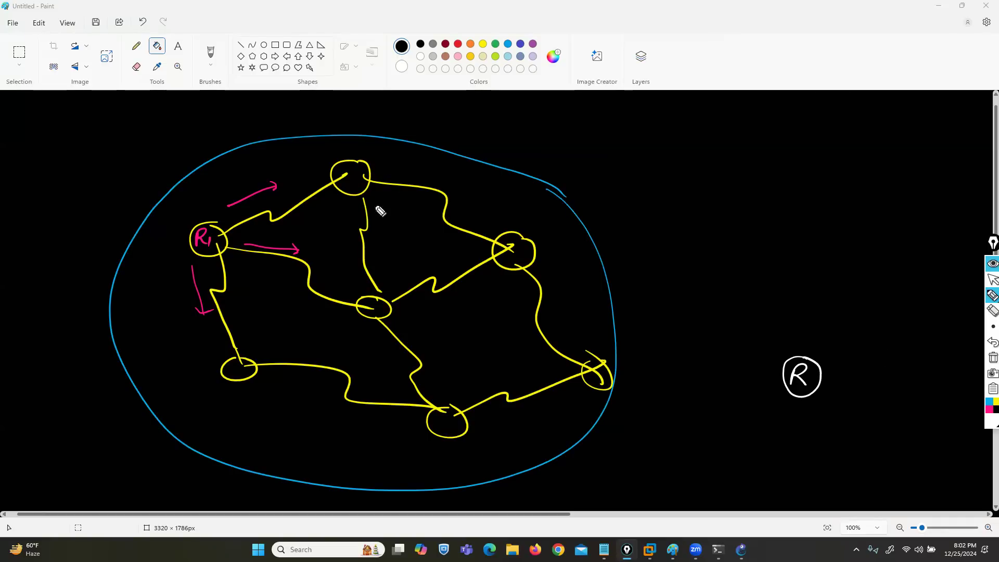
drag(398, 103, 399, 133)
mouse_move(391, 125)
mouse_down()
mouse_move(399, 134)
mouse_move(417, 125)
mouse_up()
drag(785, 371, 610, 379)
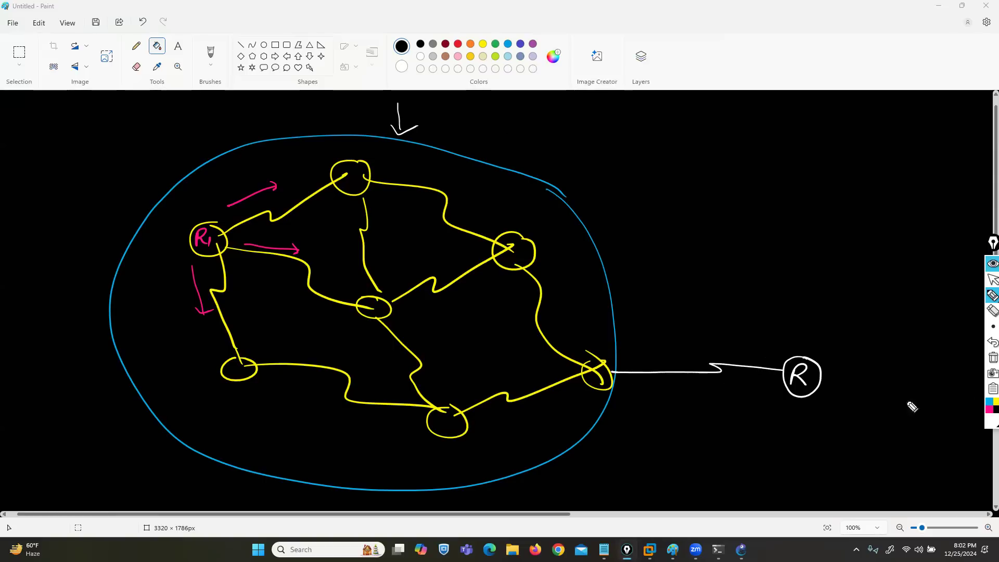
Step: Draw a small light grey square at each end of the link between the network and router R
click(987, 421)
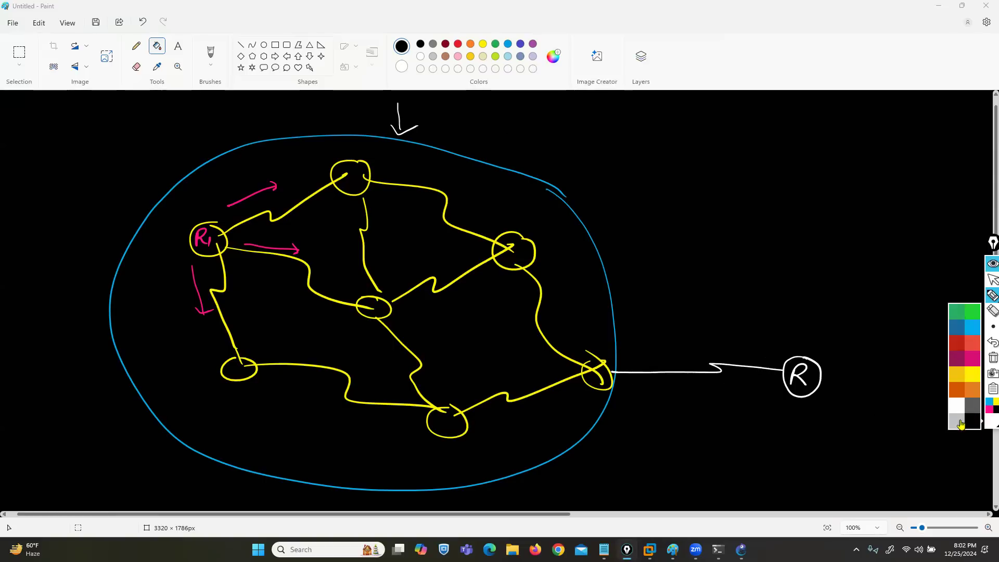
click(958, 423)
mouse_move(623, 370)
mouse_down()
mouse_move(612, 371)
mouse_move(630, 369)
mouse_up()
mouse_move(780, 366)
mouse_down()
mouse_move(769, 380)
mouse_move(783, 381)
mouse_up()
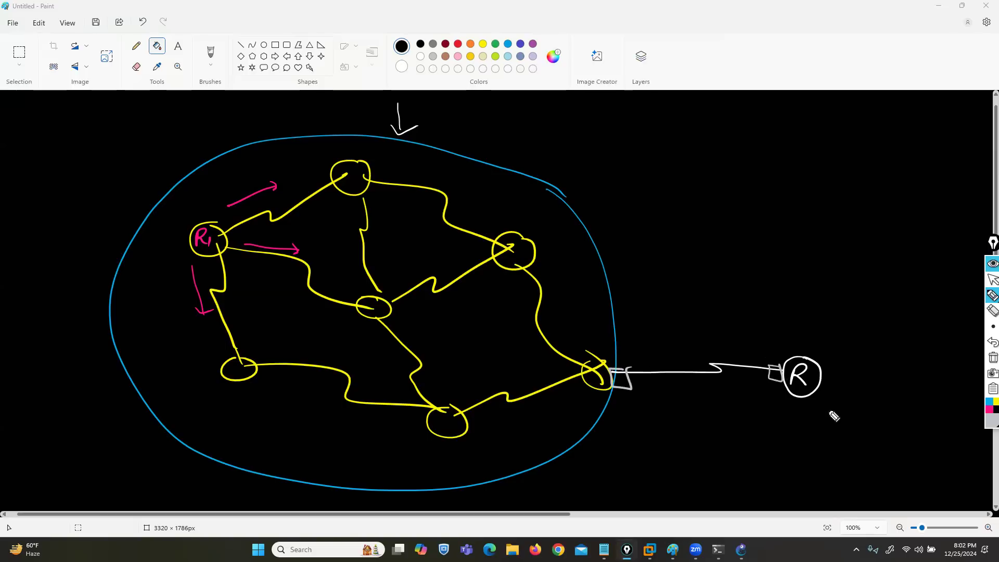
Step: Draw a grey arrow from R toward the network and two long curved arrows, one each way between network and R
drag(778, 343, 697, 339)
mouse_move(765, 346)
mouse_down()
mouse_move(699, 333)
mouse_move(703, 345)
mouse_up()
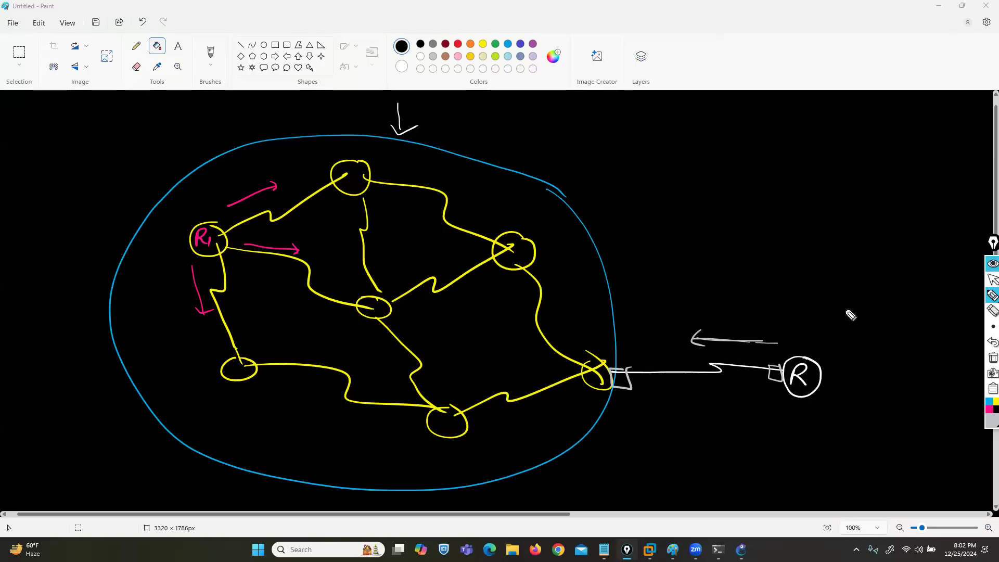
mouse_move(442, 246)
mouse_down()
mouse_move(500, 219)
mouse_move(812, 338)
mouse_move(799, 343)
mouse_up()
mouse_move(793, 411)
mouse_down()
mouse_move(460, 514)
mouse_move(356, 342)
mouse_move(387, 337)
mouse_up()
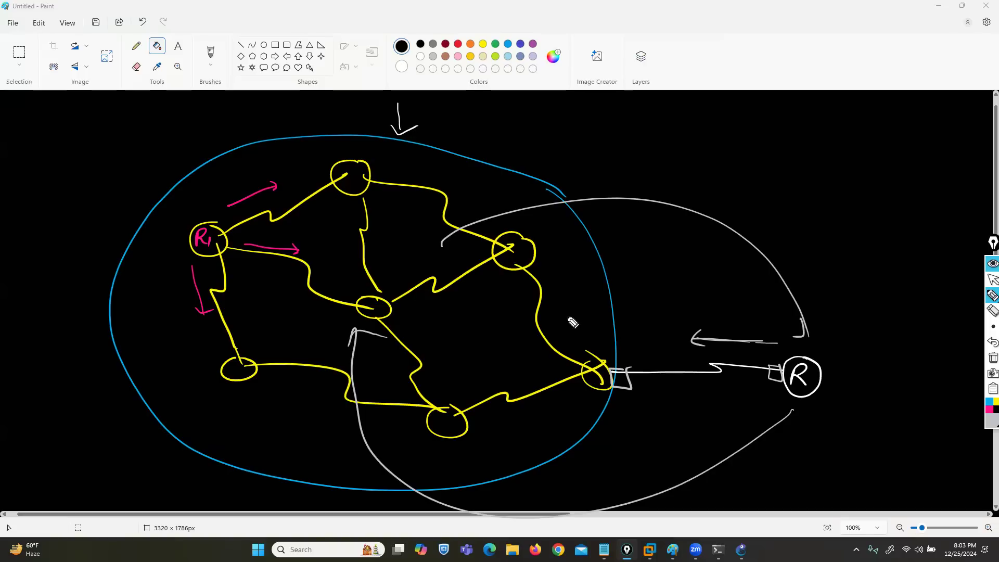
Step: Undo the grey straight and curved arrows between R and the network, keeping the pen active
click(991, 342)
click(991, 342)
click(991, 343)
click(991, 342)
click(991, 343)
click(991, 343)
click(992, 279)
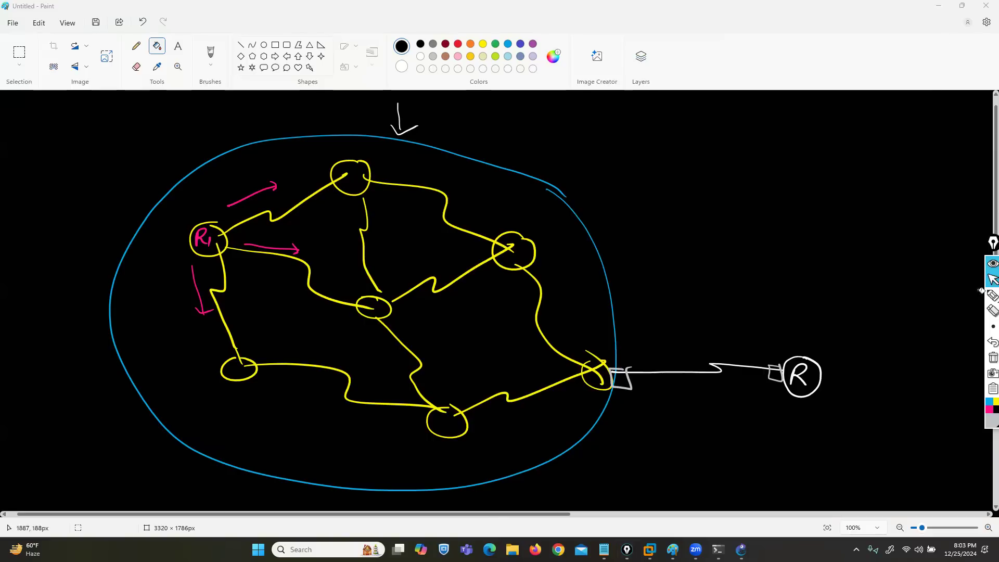
mouse_move(992, 297)
click(961, 296)
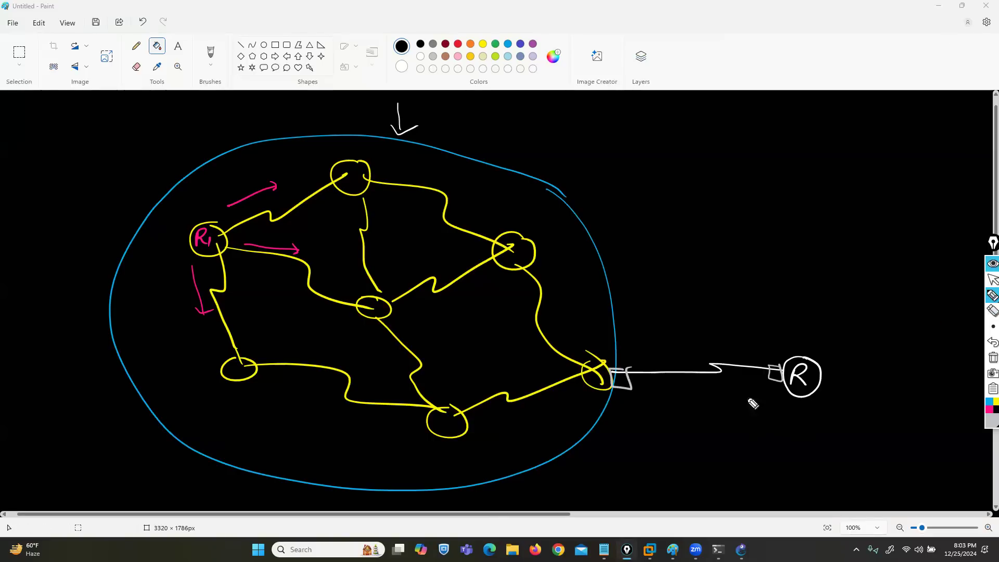
Step: Underline router R with grey strokes and retrace the small square beside it
drag(806, 423, 768, 423)
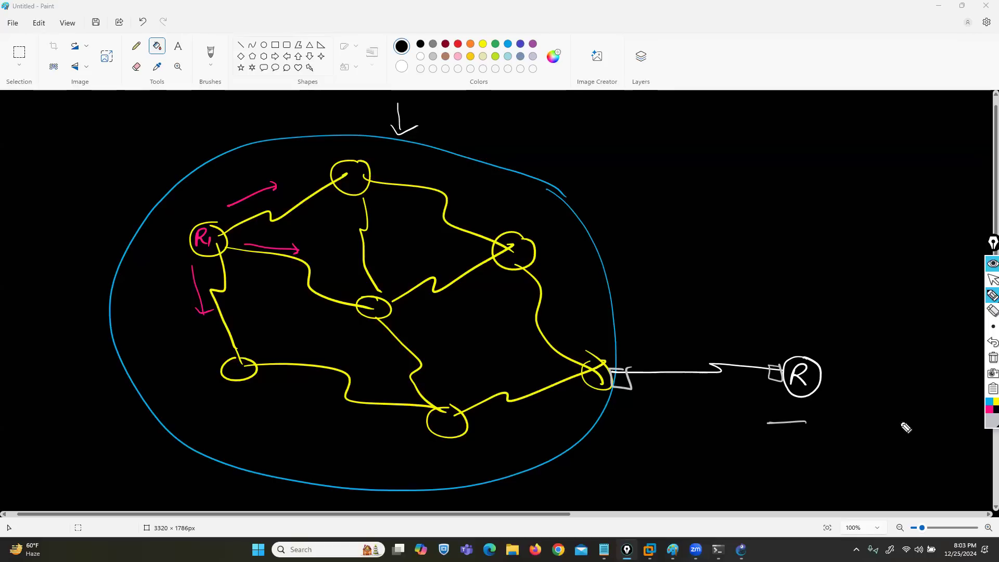
drag(817, 421, 791, 423)
mouse_move(777, 367)
mouse_down()
mouse_move(782, 380)
mouse_move(783, 370)
mouse_up()
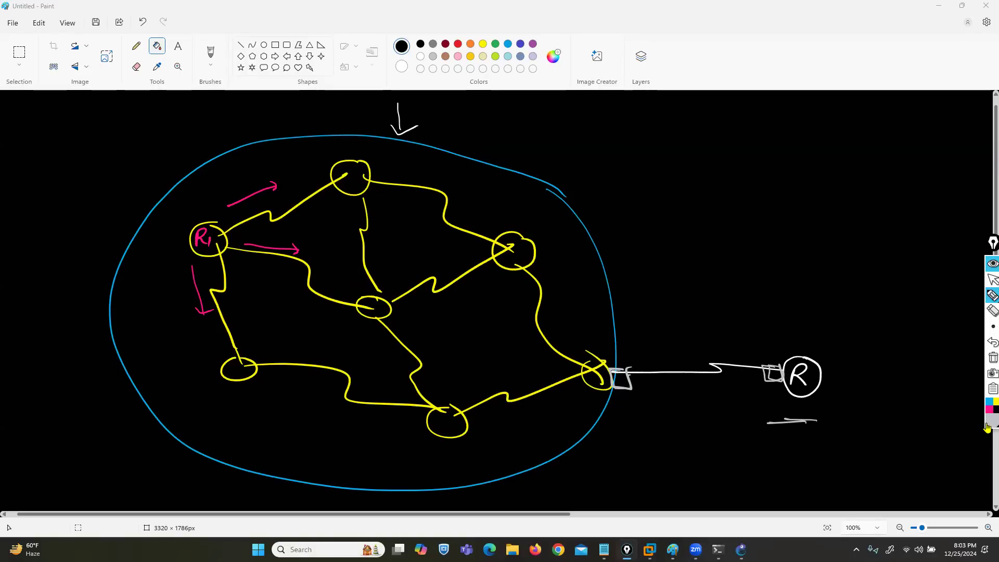
Step: Draw a small green downward arrow over the square at the network end of the link
click(987, 429)
click(973, 316)
drag(617, 347, 617, 359)
drag(612, 358, 622, 358)
Step: Add green arrows over R's square and toward the network, a green underline below R, and a curved arrow from network to R
drag(772, 344, 773, 358)
drag(767, 357, 782, 358)
mouse_move(761, 348)
mouse_down()
mouse_move(682, 348)
mouse_move(691, 353)
mouse_up()
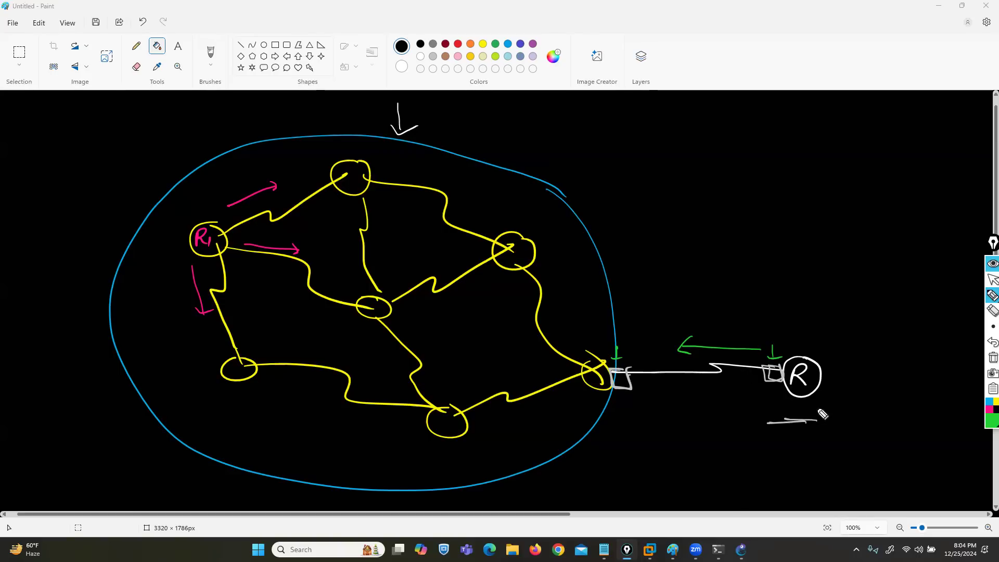
drag(810, 409, 783, 411)
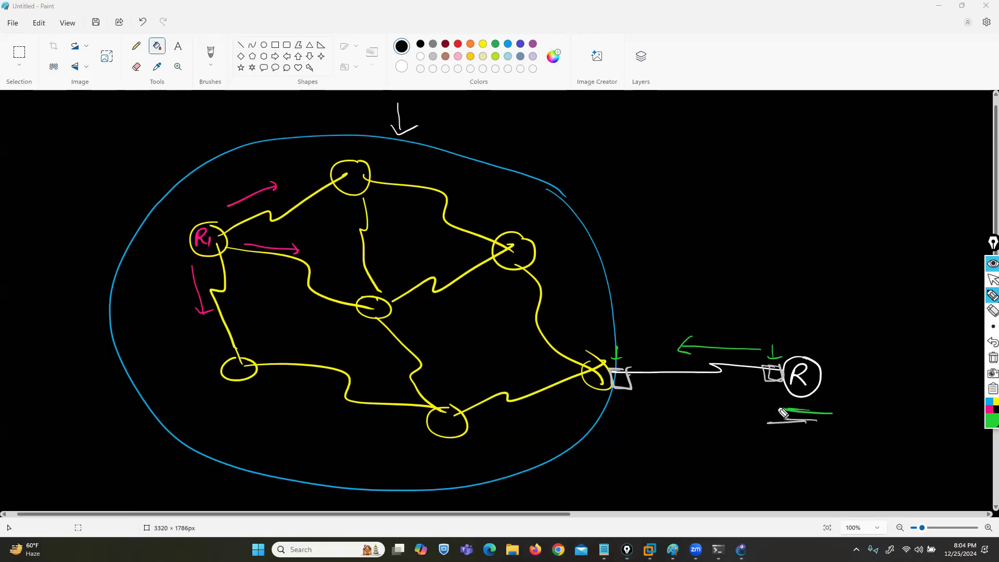
mouse_move(449, 260)
mouse_down()
mouse_move(458, 252)
mouse_move(755, 271)
mouse_move(800, 353)
mouse_move(806, 343)
mouse_up()
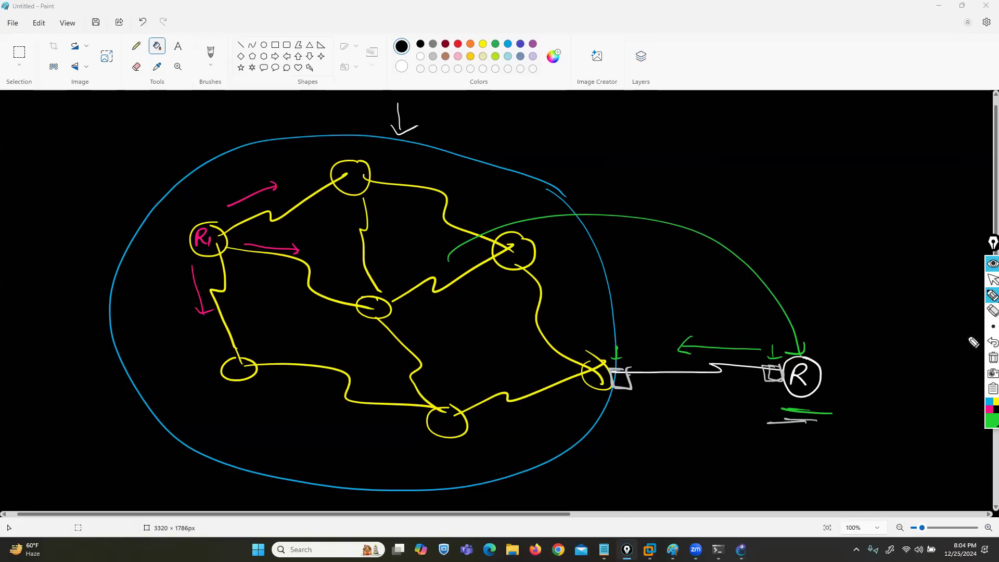
Step: Undo the green curved arrow, the underline and the green arrows near R
click(989, 344)
click(989, 344)
click(989, 344)
click(989, 344)
click(989, 344)
click(990, 343)
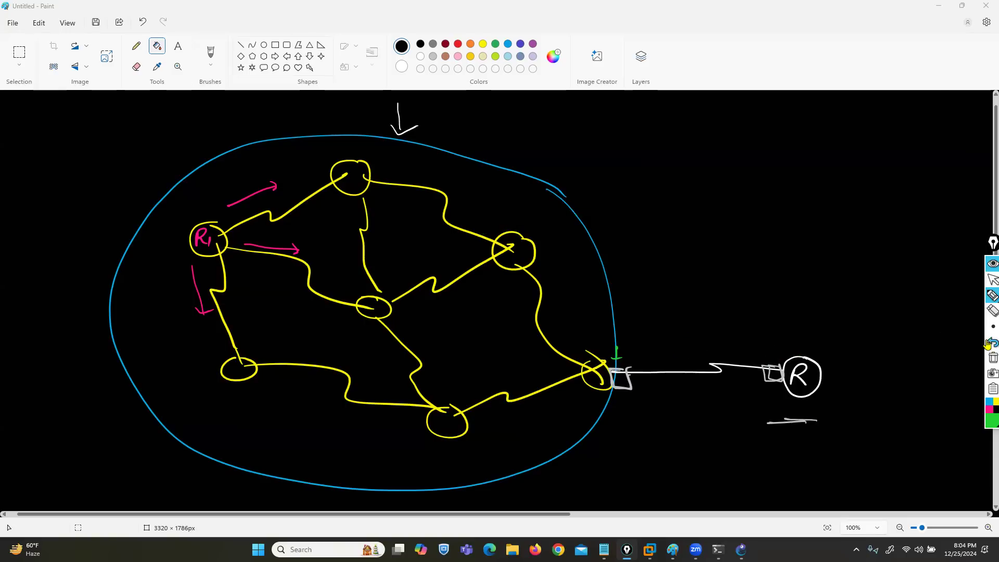
Step: Draw a large green arrow down into the network, and clear all ink from the screen
mouse_move(959, 297)
mouse_move(492, 78)
mouse_down()
mouse_move(500, 204)
mouse_move(528, 195)
mouse_up()
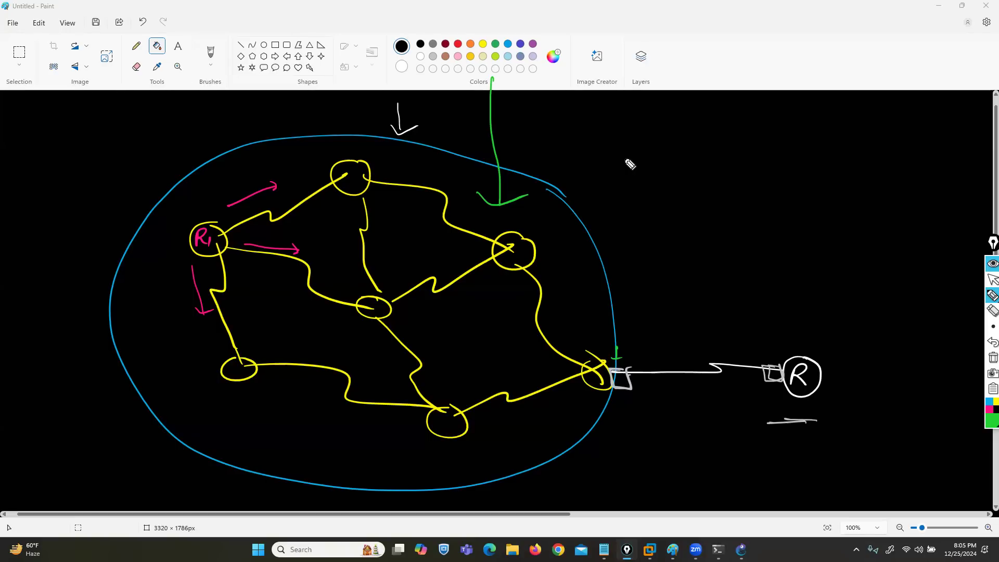
click(988, 361)
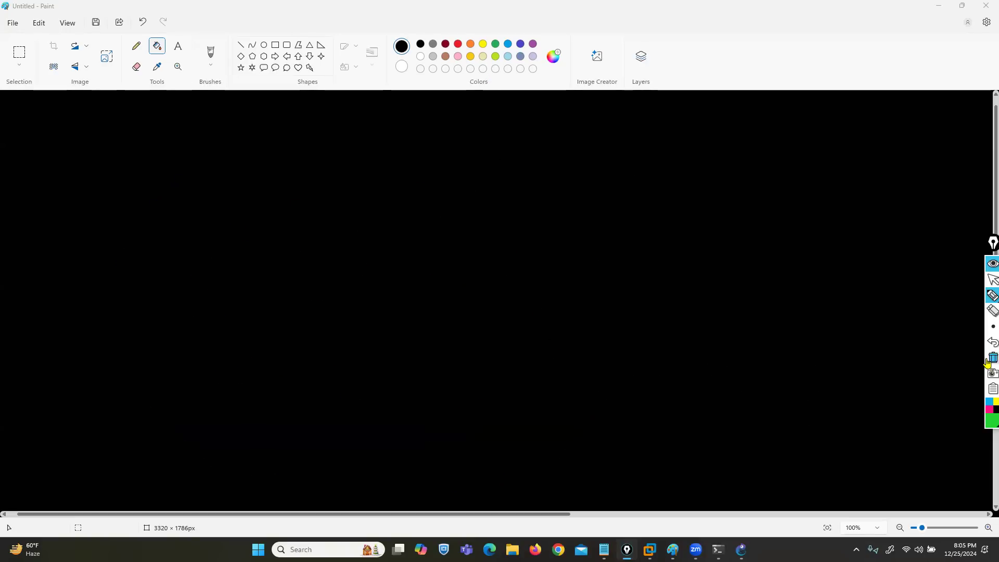
click(988, 282)
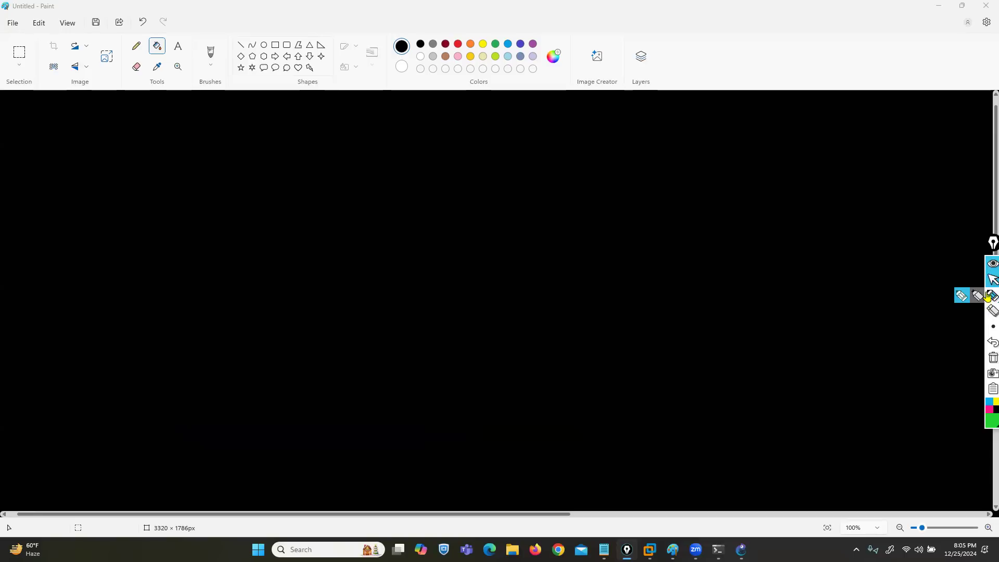
click(961, 295)
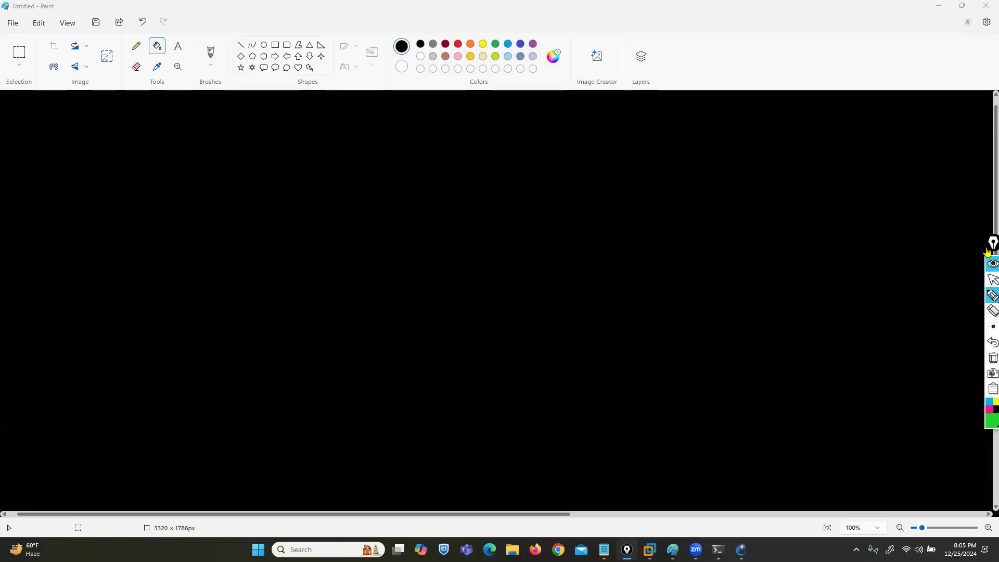
Step: Add the yellow 24-point title ROUTING PROTOCOL AUTH near the canvas top, widening its text box to fit one line
click(992, 279)
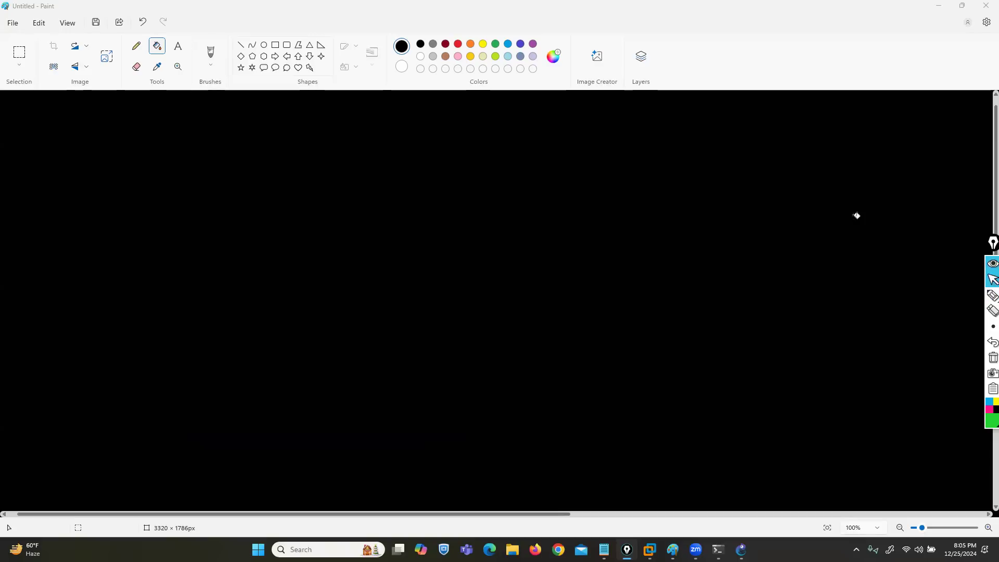
click(176, 49)
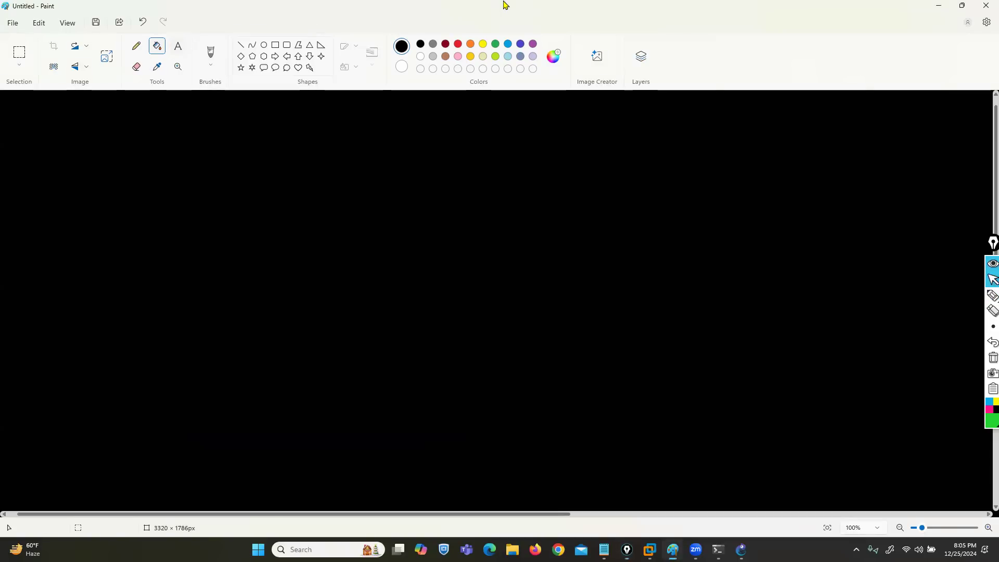
click(178, 47)
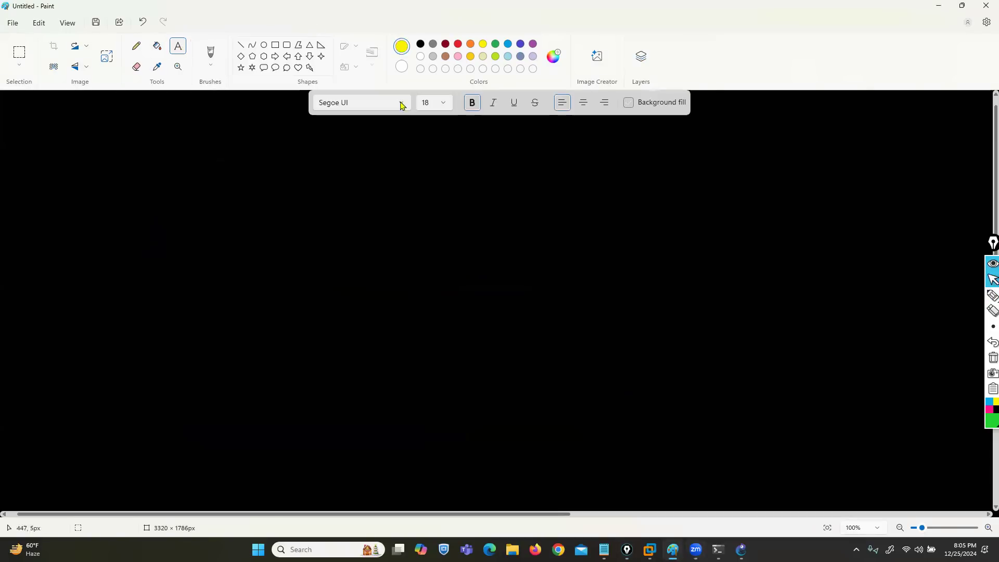
click(443, 103)
scroll(430, 270, down, 1)
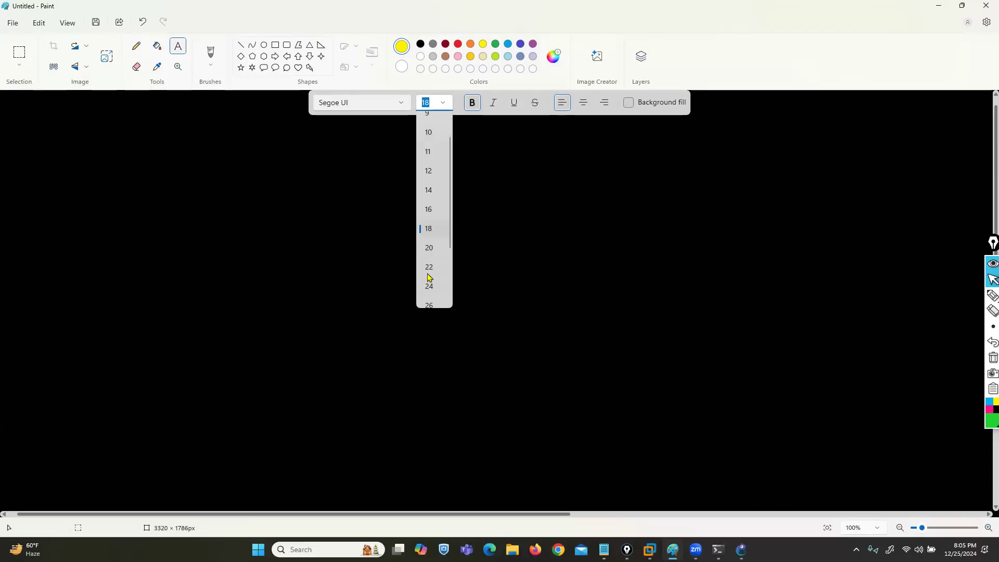
click(430, 287)
click(284, 148)
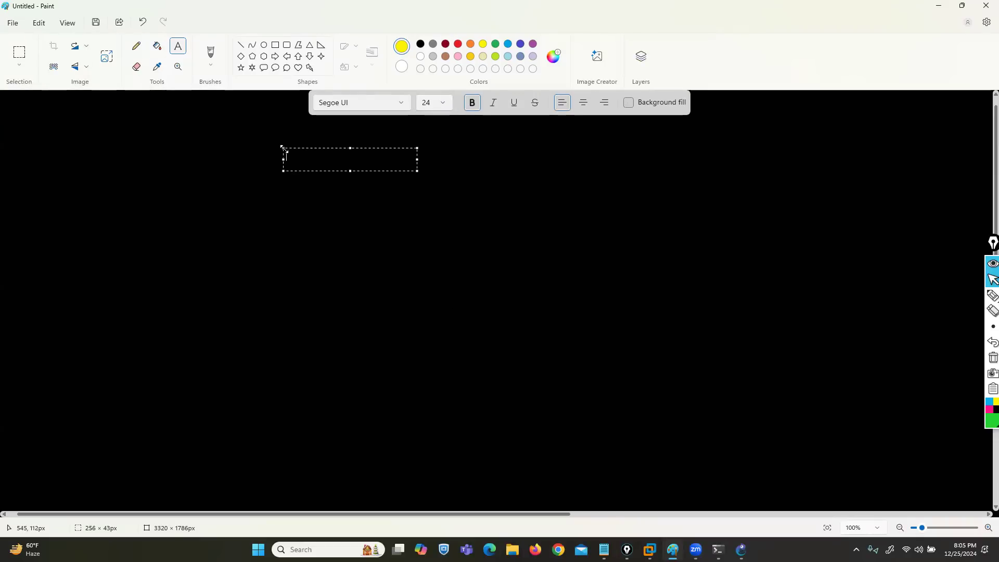
text(ROUTING PRO)
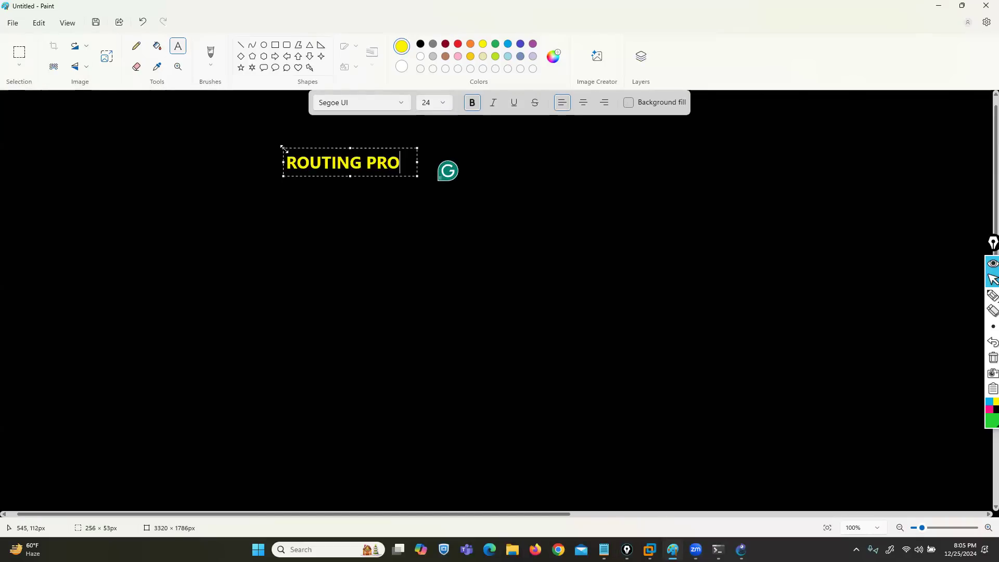
text(TOCOL AUTH)
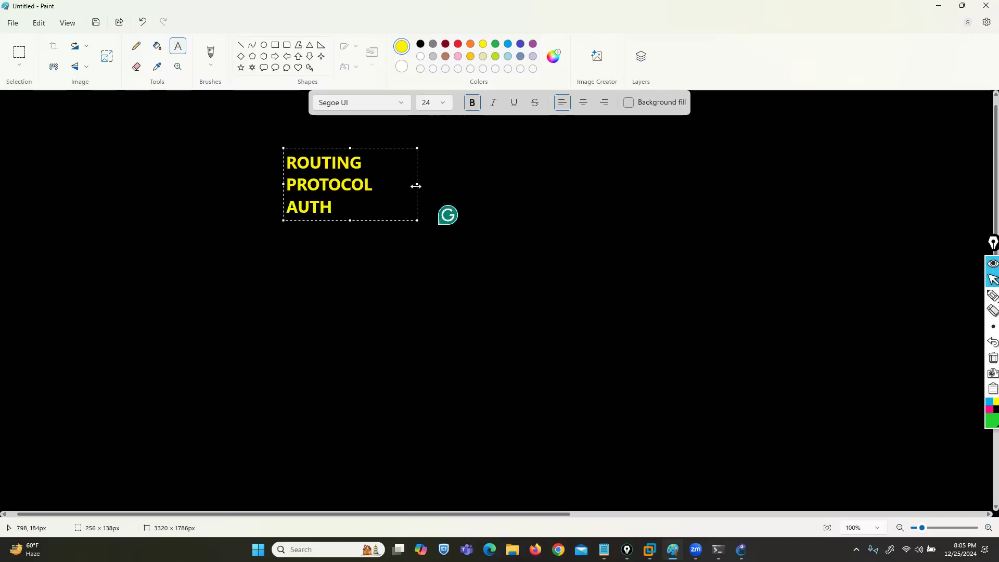
drag(417, 184, 669, 183)
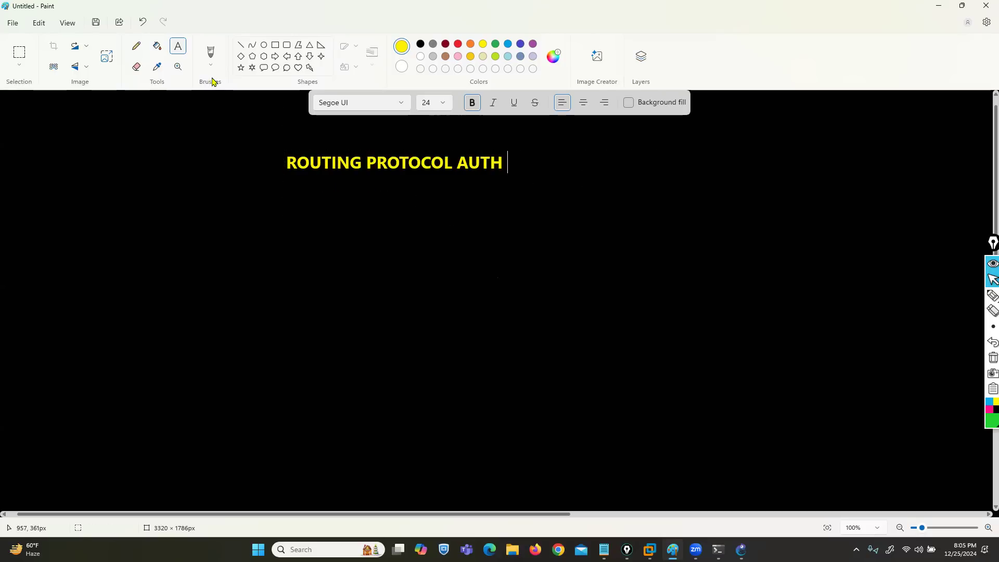
Step: Draw two yellow straight lines branching diagonally down to either side from below the title
click(240, 45)
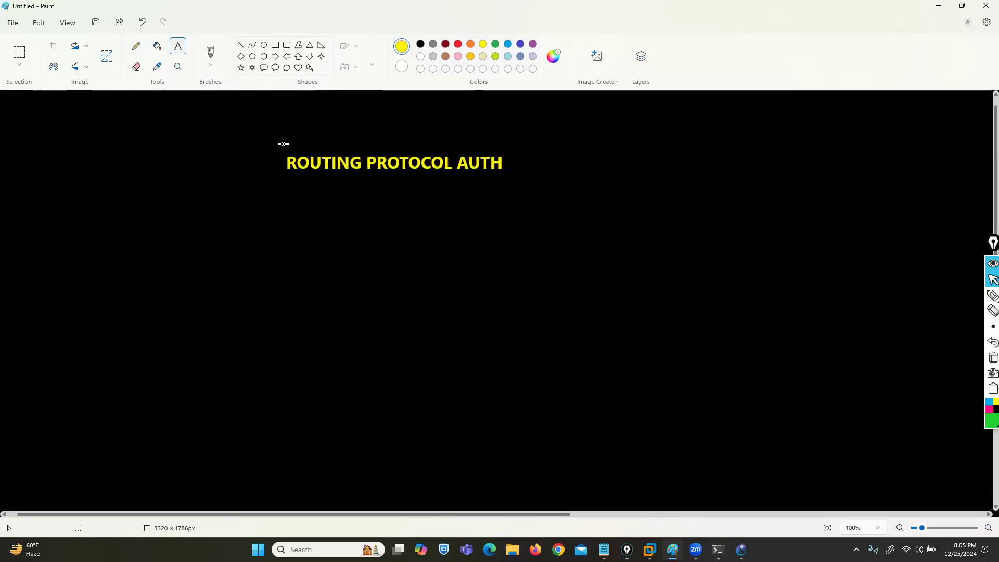
drag(375, 193, 285, 253)
drag(415, 195, 585, 257)
Step: Label the ends of the two branches SIMPLE PASS at the shorter line and MD5 at the longer line
click(178, 48)
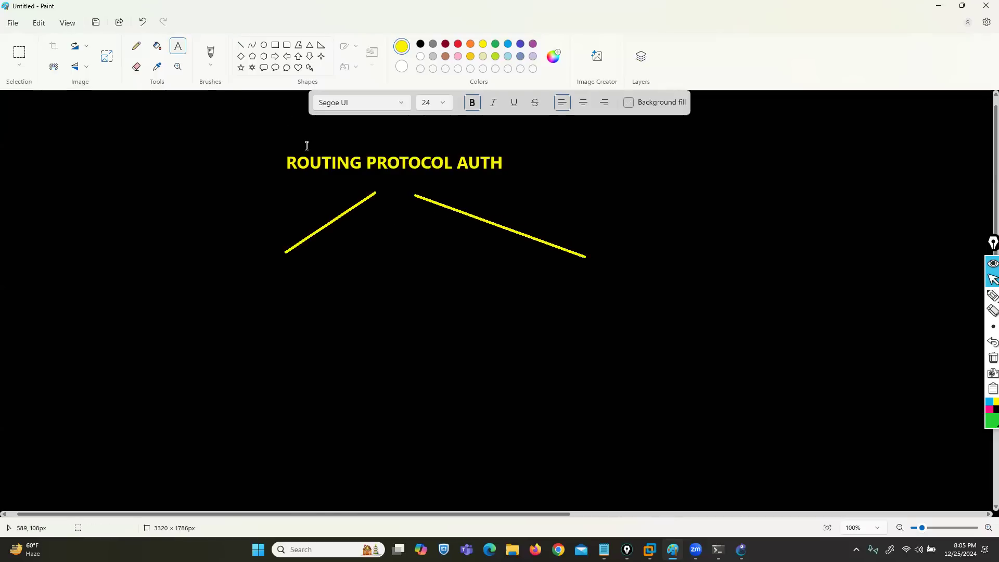
click(214, 258)
text(SIMPLE PASS)
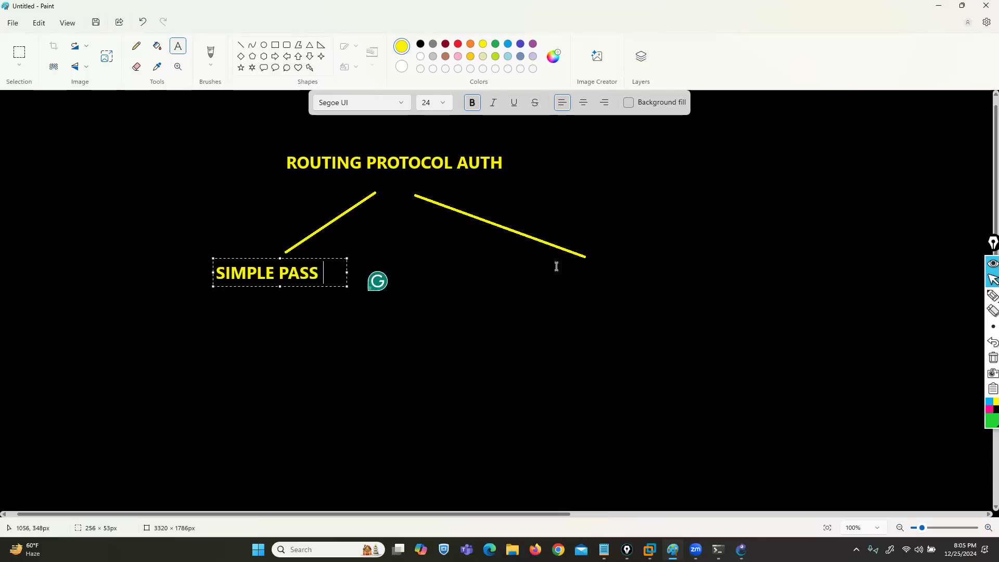
click(594, 256)
click(593, 256)
text(MD)
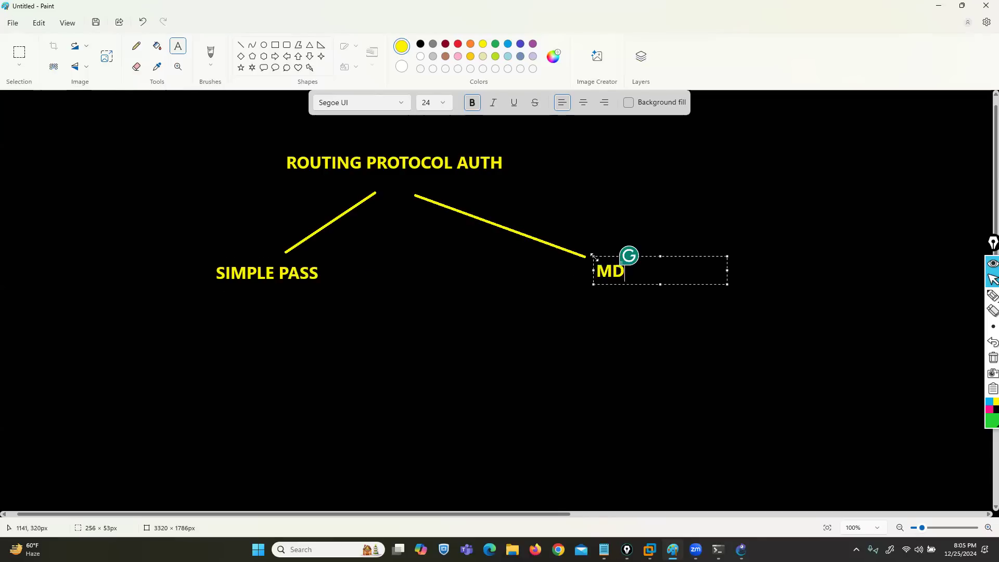
text(5)
key(Escape)
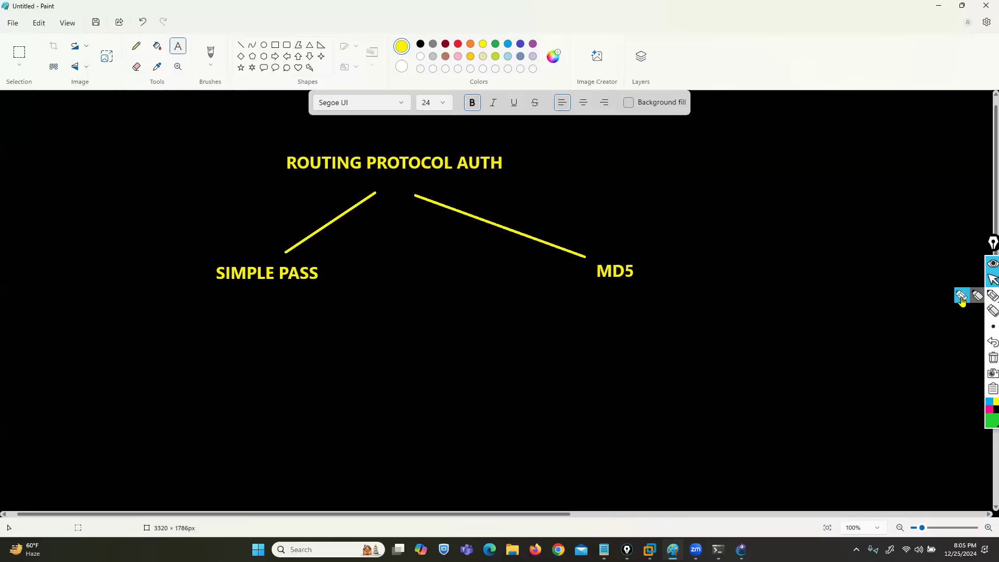
Step: Handwrite "RIP, OSPF" in green ink under SIMPLE PASS and enclose it in square brackets
click(992, 295)
drag(192, 316, 244, 331)
drag(312, 322, 380, 329)
drag(262, 336, 257, 343)
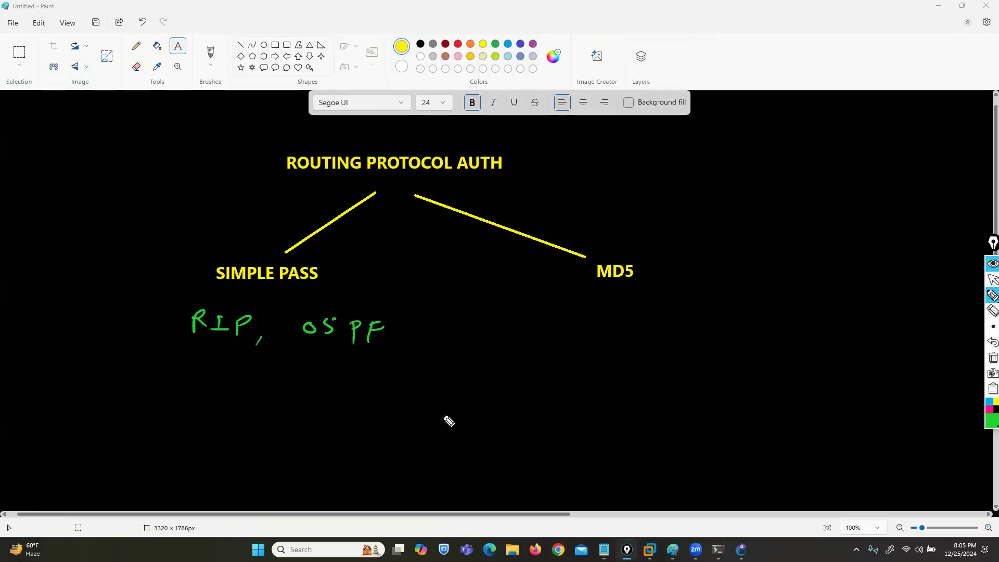
drag(394, 308, 401, 348)
drag(178, 302, 167, 340)
Step: Handwrite "RIP, OSPF" in green ink under MD5
drag(603, 303, 604, 322)
mouse_move(601, 306)
mouse_down()
mouse_move(612, 318)
mouse_move(634, 311)
mouse_up()
drag(628, 311, 636, 321)
mouse_move(643, 322)
mouse_down()
mouse_move(652, 318)
mouse_move(656, 332)
mouse_up()
drag(712, 314, 747, 338)
mouse_move(745, 316)
mouse_down()
mouse_move(749, 325)
mouse_move(781, 314)
mouse_up()
drag(770, 315, 768, 338)
drag(769, 325, 777, 324)
drag(645, 311, 643, 337)
drag(643, 309, 643, 315)
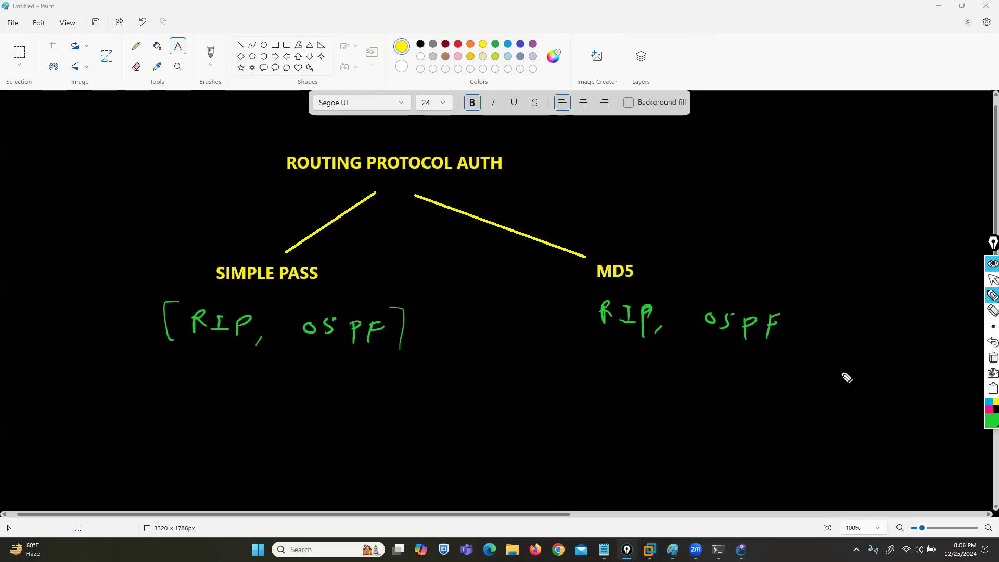
Step: Handwrite "EIGRP, BGP" in square brackets below the MD5 list, and draw a small green arrow pointing at MD5
mouse_move(633, 360)
mouse_down()
mouse_move(615, 377)
mouse_move(698, 382)
mouse_move(703, 408)
mouse_up()
mouse_move(765, 371)
mouse_down()
mouse_move(766, 388)
mouse_move(813, 391)
mouse_move(827, 375)
mouse_up()
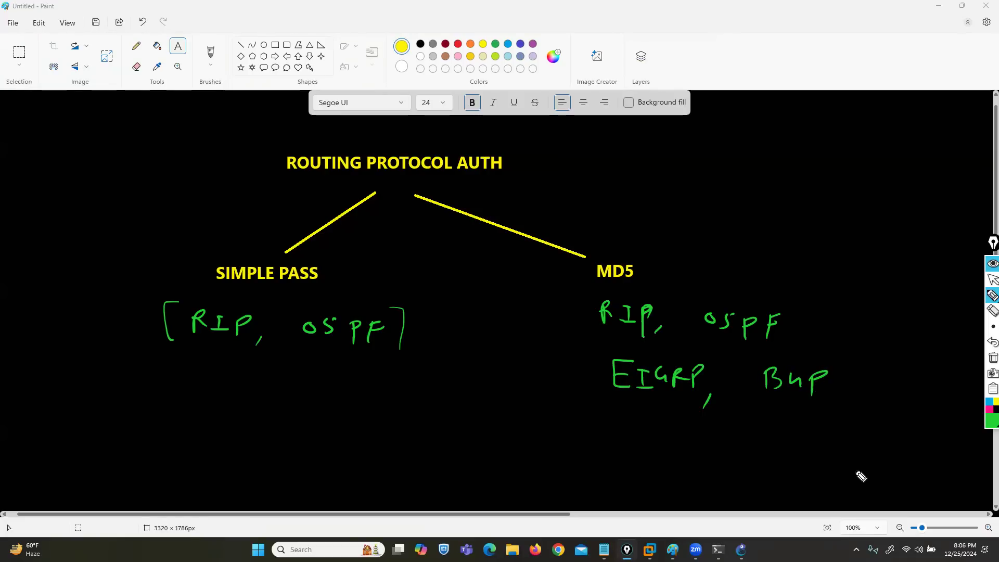
drag(614, 352, 593, 398)
mouse_move(825, 361)
mouse_down()
mouse_move(843, 374)
mouse_move(832, 411)
mouse_up()
drag(665, 222, 644, 248)
drag(644, 235, 656, 249)
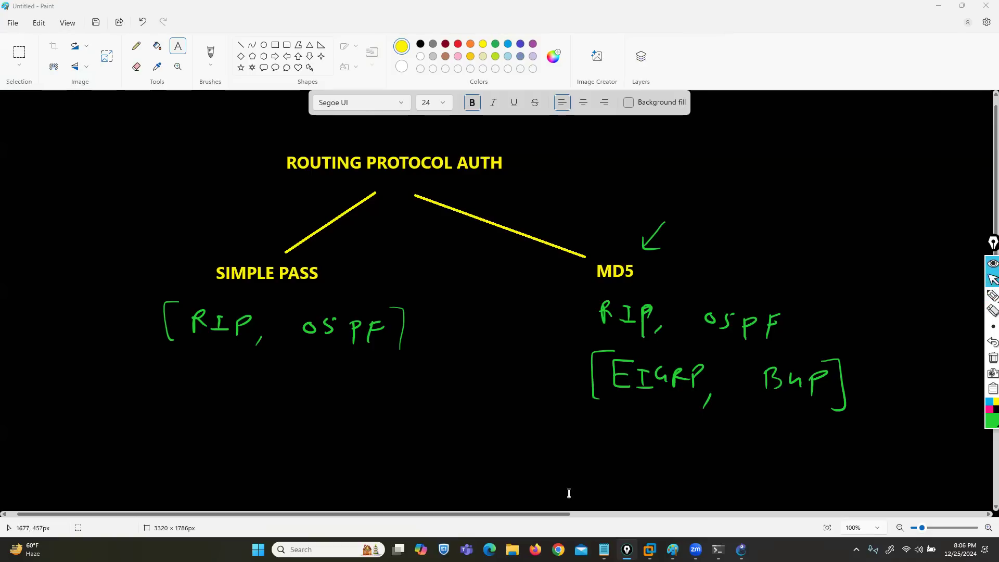
Step: Switch to GNS3, place two c3725 routers in the workspace, and arrange them side by side near the top
mouse_move(741, 550)
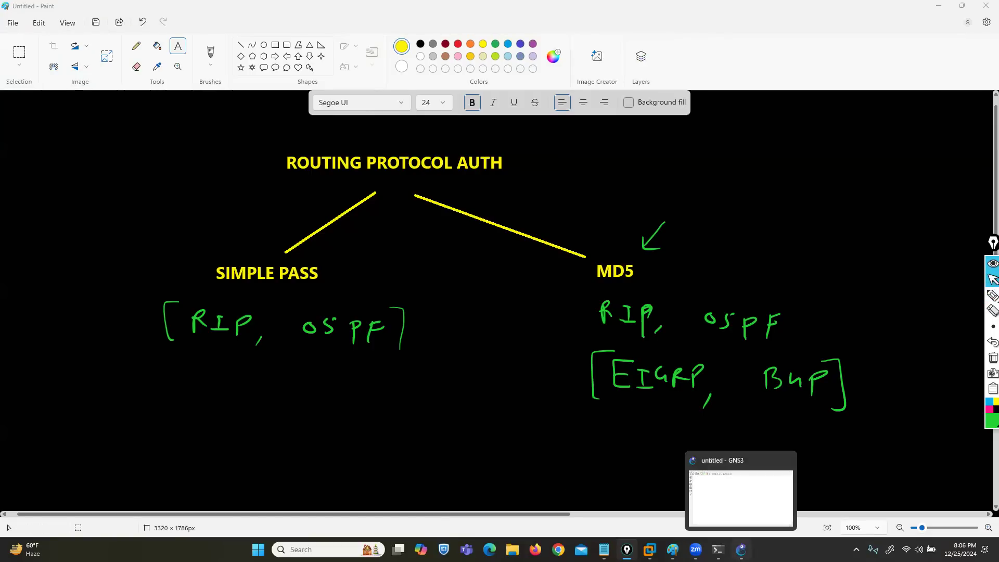
click(740, 497)
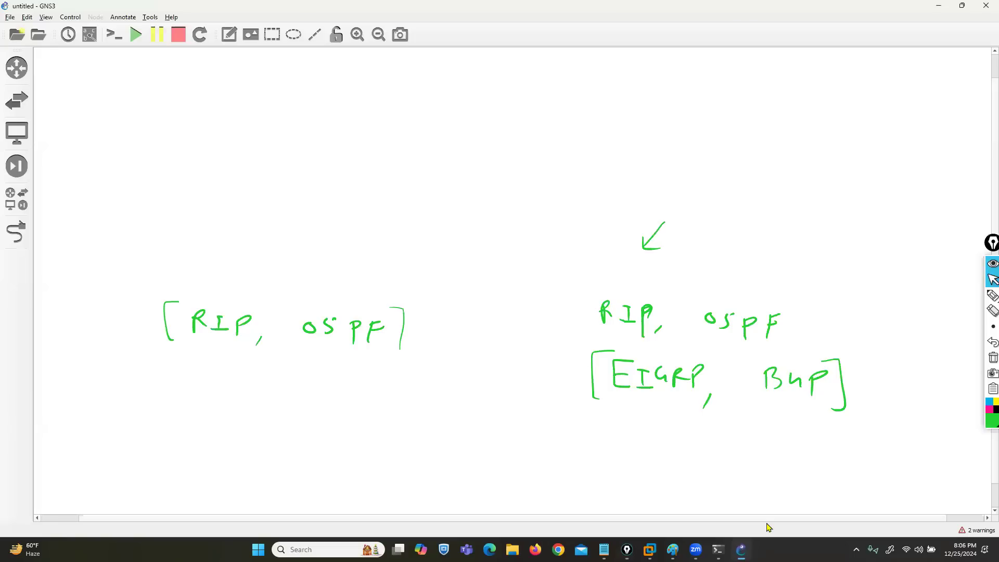
click(14, 201)
drag(63, 94, 371, 122)
drag(127, 94, 615, 145)
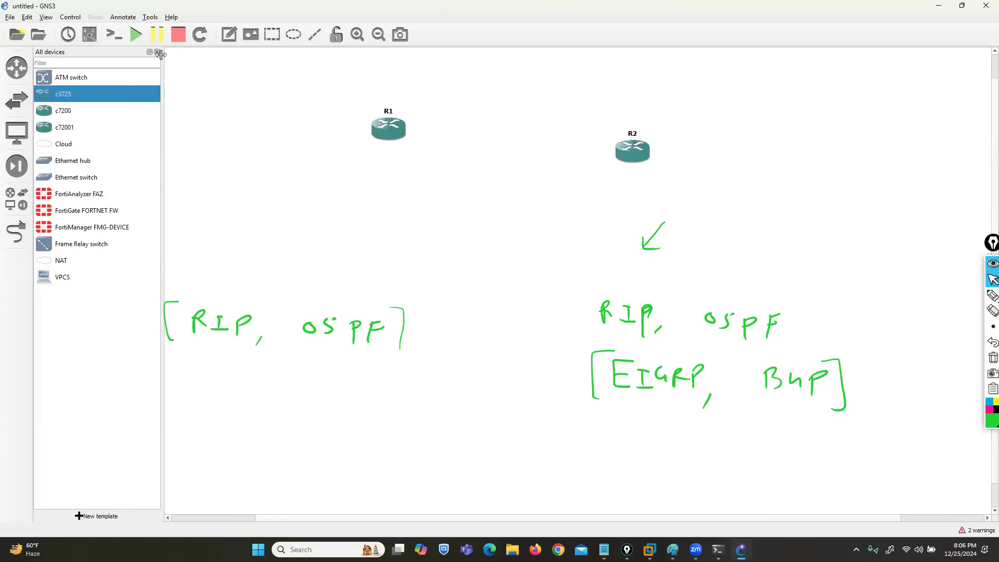
click(158, 52)
click(578, 151)
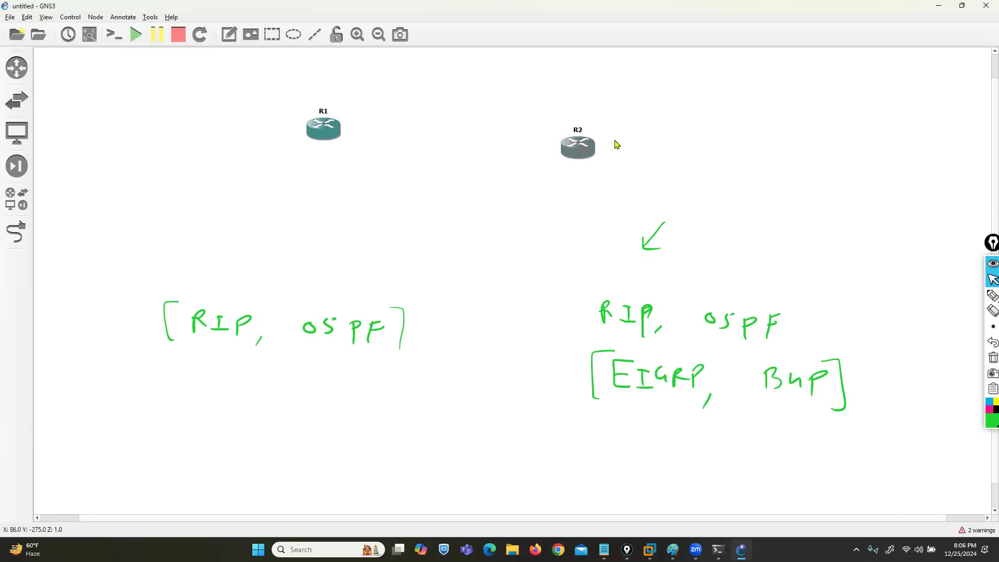
drag(579, 148, 630, 119)
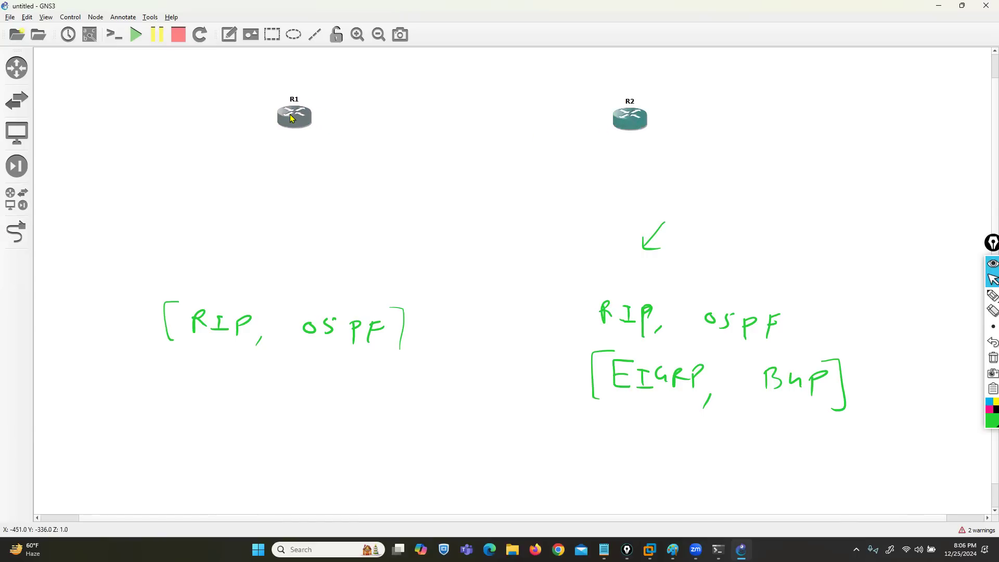
Step: Link R1's f0/0 interface to R2's f0/0 interface and clear all the green ink from the screen
click(16, 232)
click(294, 120)
click(302, 127)
click(644, 125)
click(646, 127)
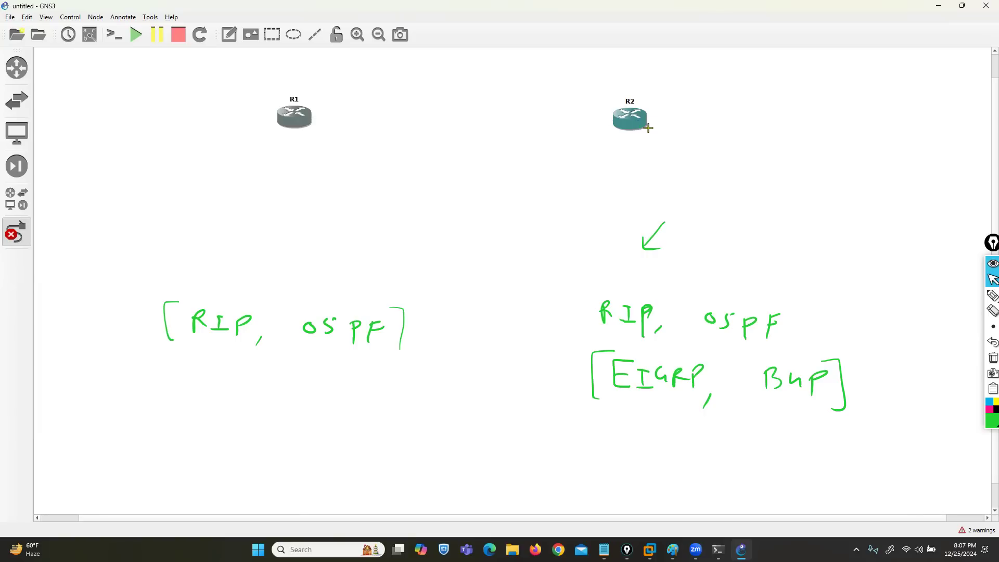
click(991, 359)
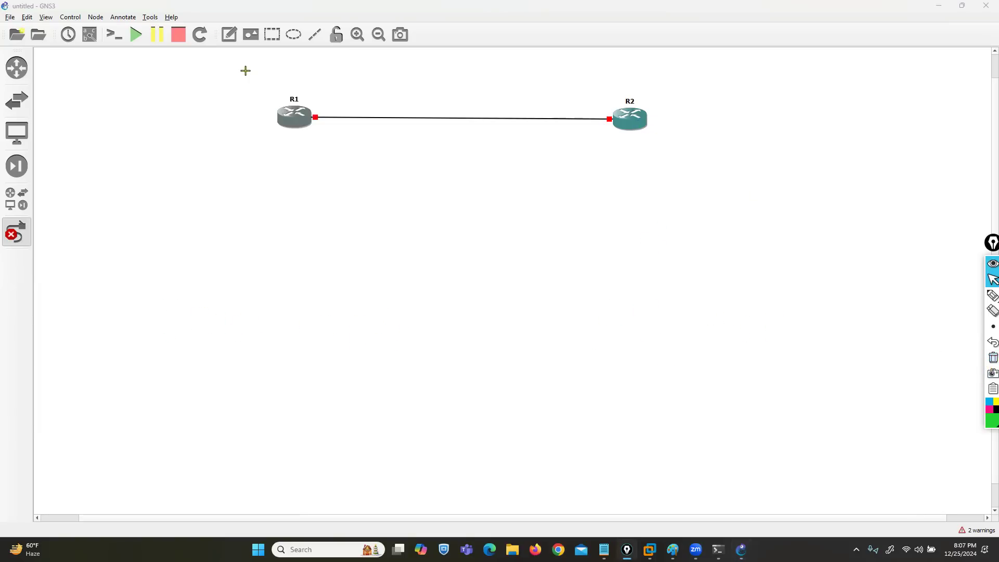
click(16, 233)
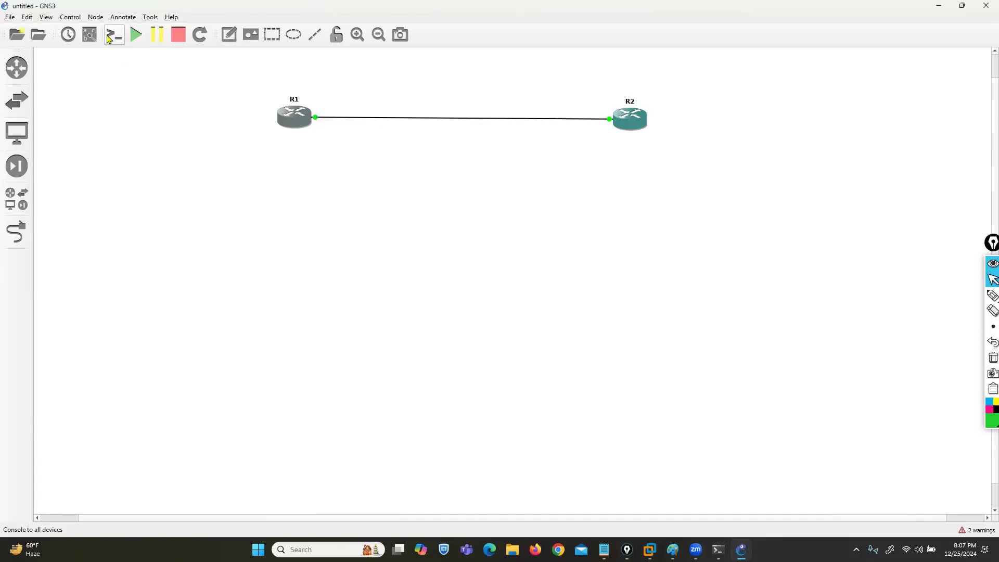
Step: Show the interface labels on the link and shift R1 slightly toward R2
click(90, 36)
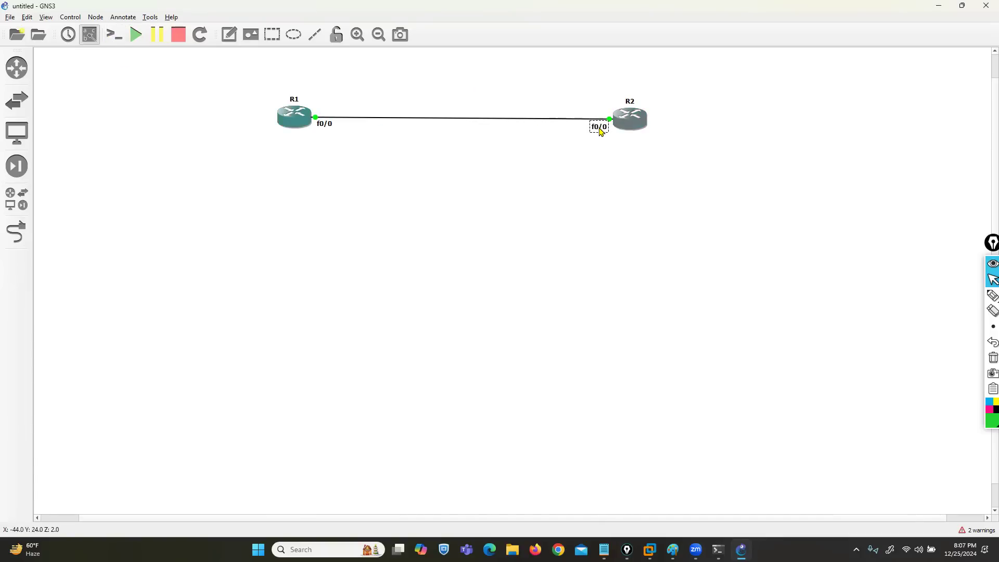
drag(289, 119, 301, 126)
click(307, 184)
Step: Add the note 10.1.12.0/24 centred above the link between R1 and R2
click(229, 34)
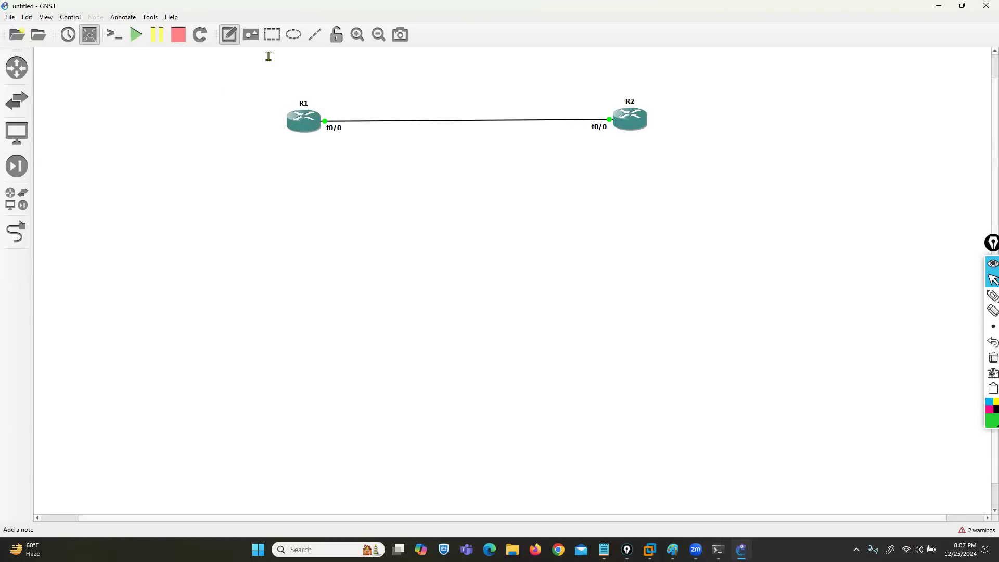
click(438, 94)
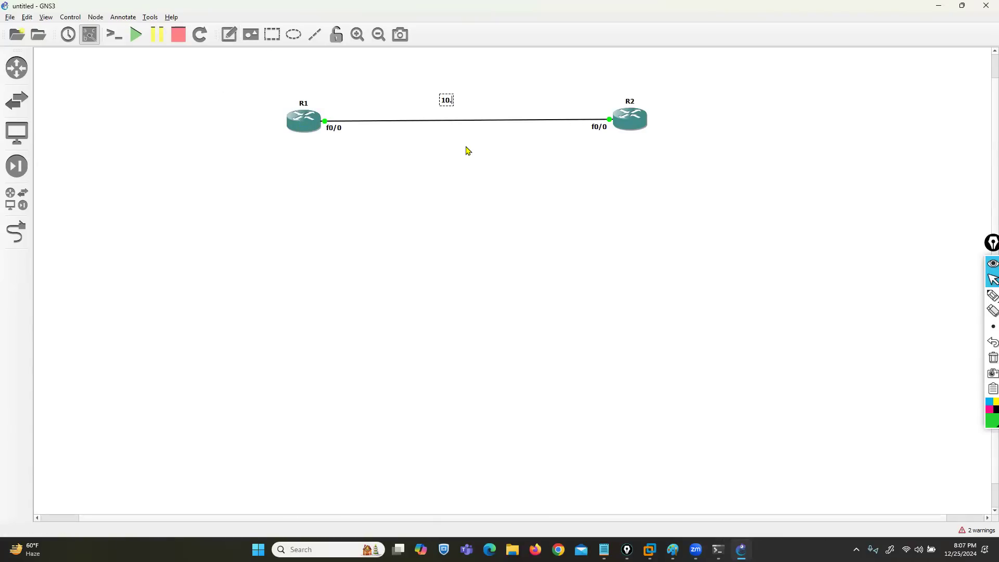
text(24)
click(466, 157)
drag(467, 102, 452, 102)
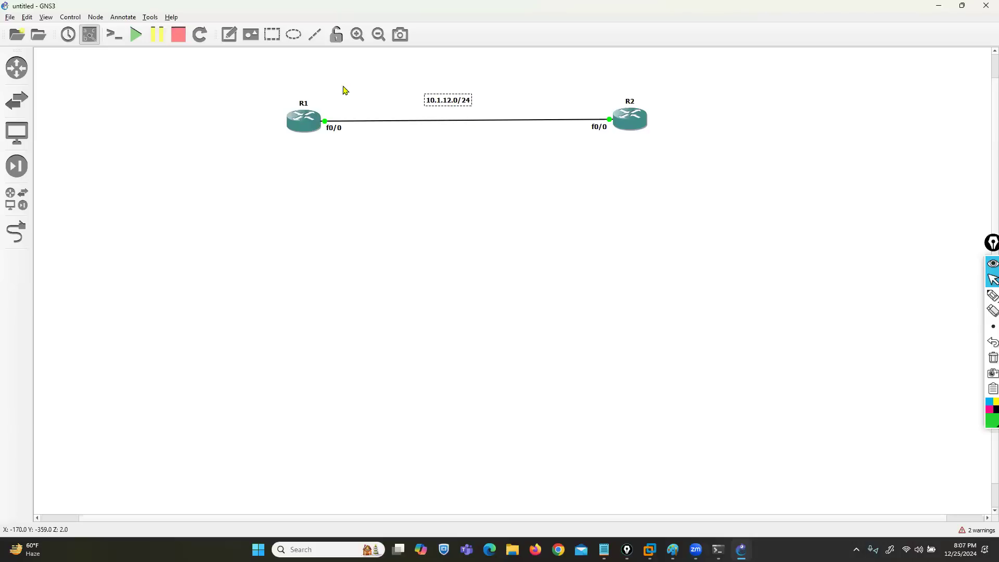
Step: Add a note on the outer side of R1 listing 1.1.1.1/32 and 192.168.10.1/24, positioned clear of the router
click(231, 37)
click(234, 105)
text(1.1.1.1/32)
key(Return)
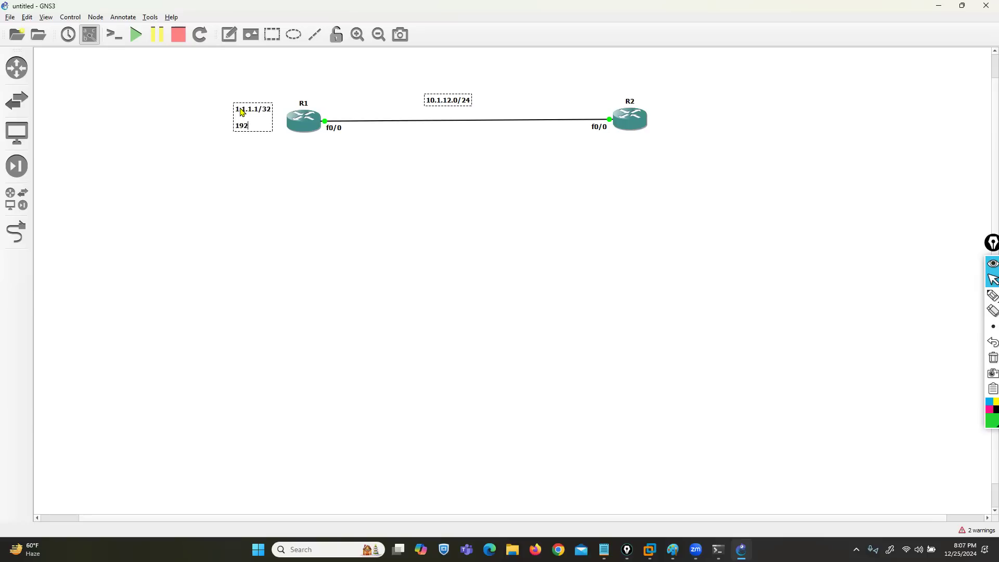
text(192.168.10.1/24)
click(247, 177)
drag(250, 127, 232, 128)
Step: Add a note on the outer side of R2 listing 2.2.2.2/32 and 192.168.20.1/24, aligned with the router
click(229, 35)
click(653, 113)
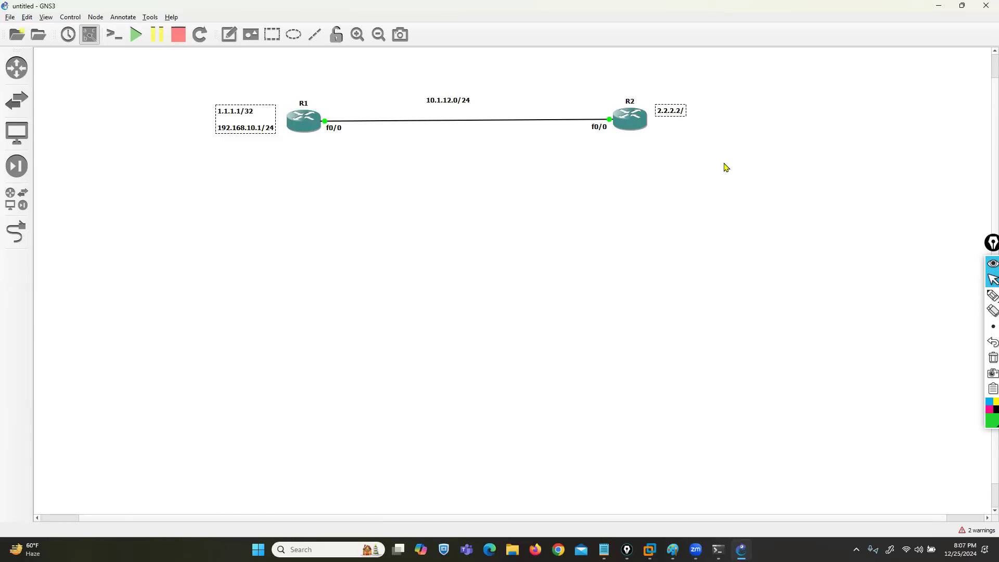
key(Return)
text(192.168.20.1/24)
click(723, 163)
drag(681, 121, 679, 114)
Step: Open the console sessions of R2 and R1, minimizing the Solar-PuTTY window in between
click(429, 213)
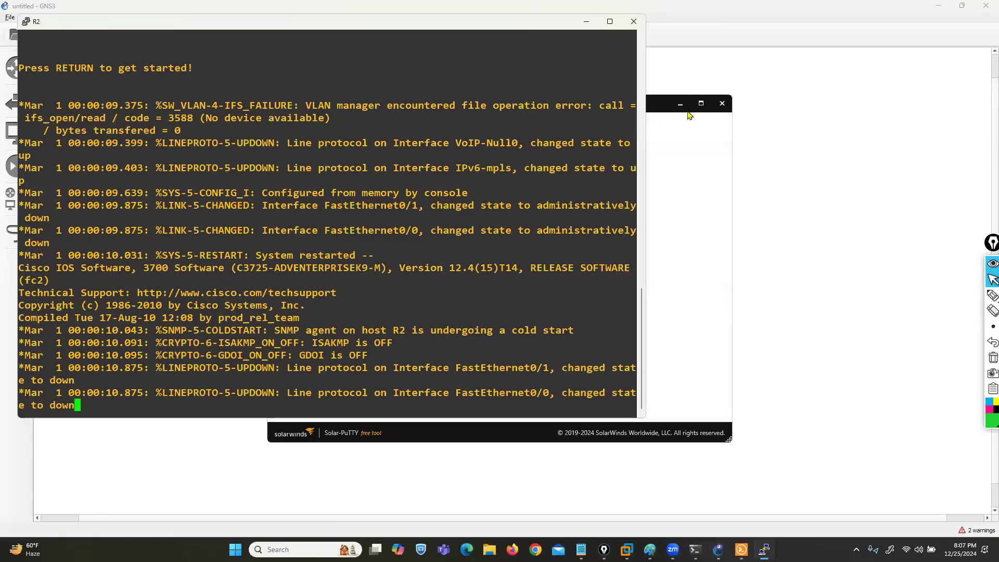
click(680, 104)
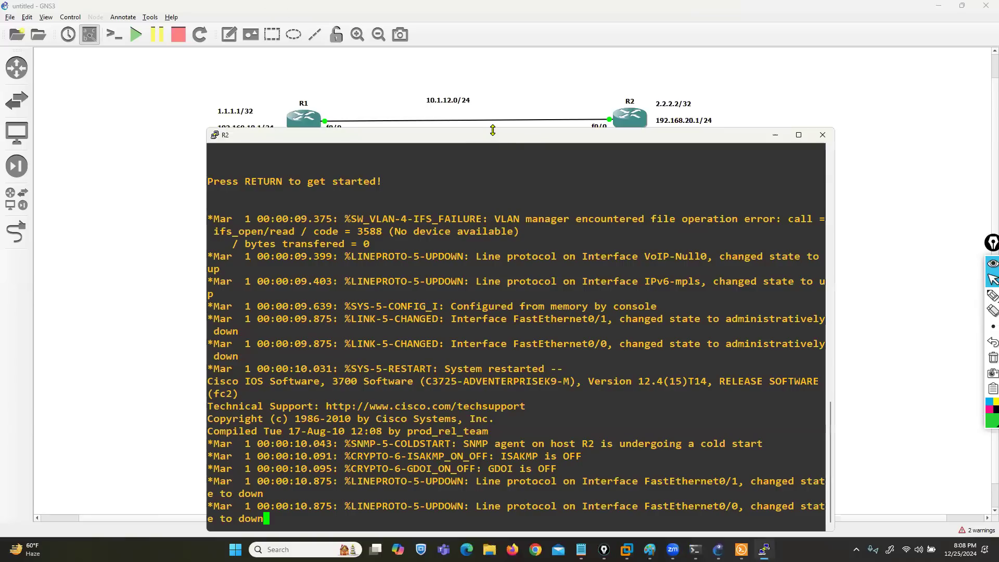
drag(493, 130, 651, 171)
right_click(306, 130)
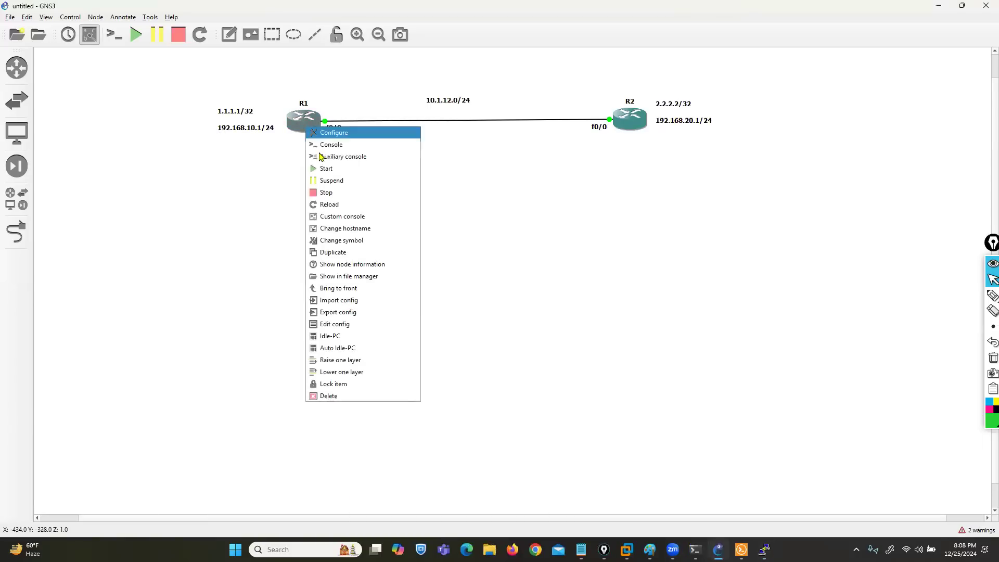
click(320, 145)
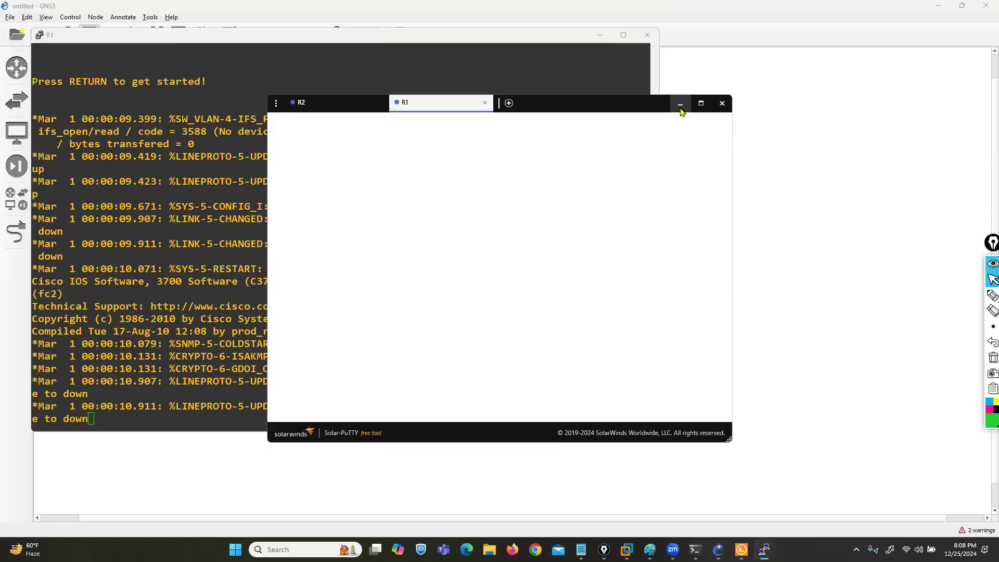
Step: Minimize the Solar-PuTTY window and move the R1 console below the topology so both routers stay in view
click(680, 105)
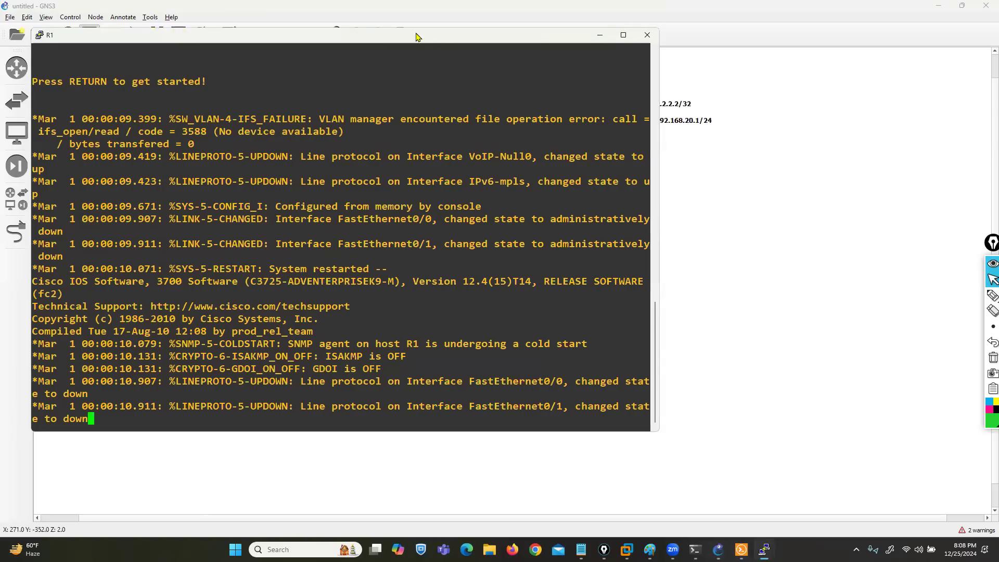
drag(411, 41, 401, 178)
drag(381, 253, 381, 258)
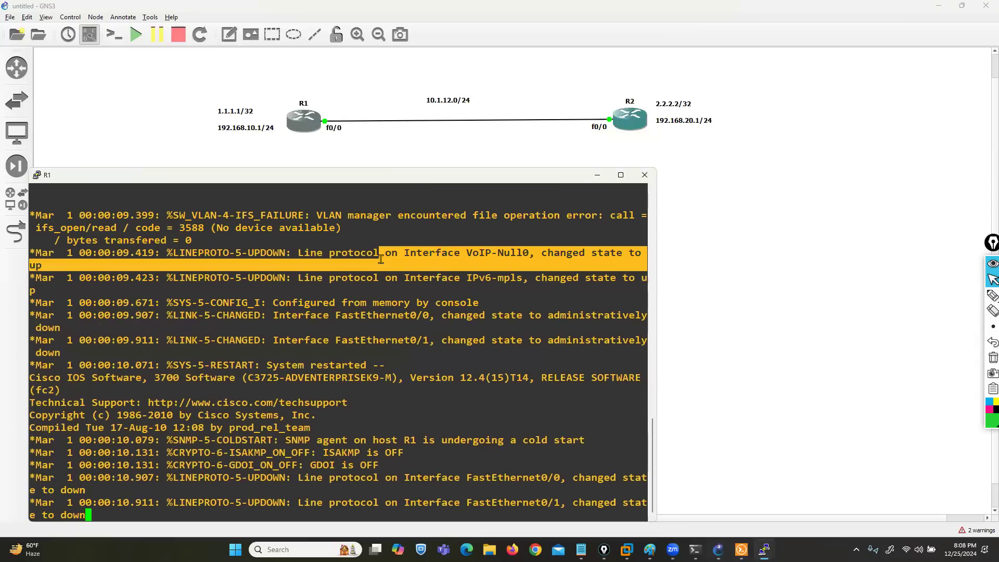
Step: Enter global configuration mode on R1 and open interface FastEthernet 0/0 for configuration
key(Return)
key(Return)
key(Return)
key(Return)
text(CONF T)
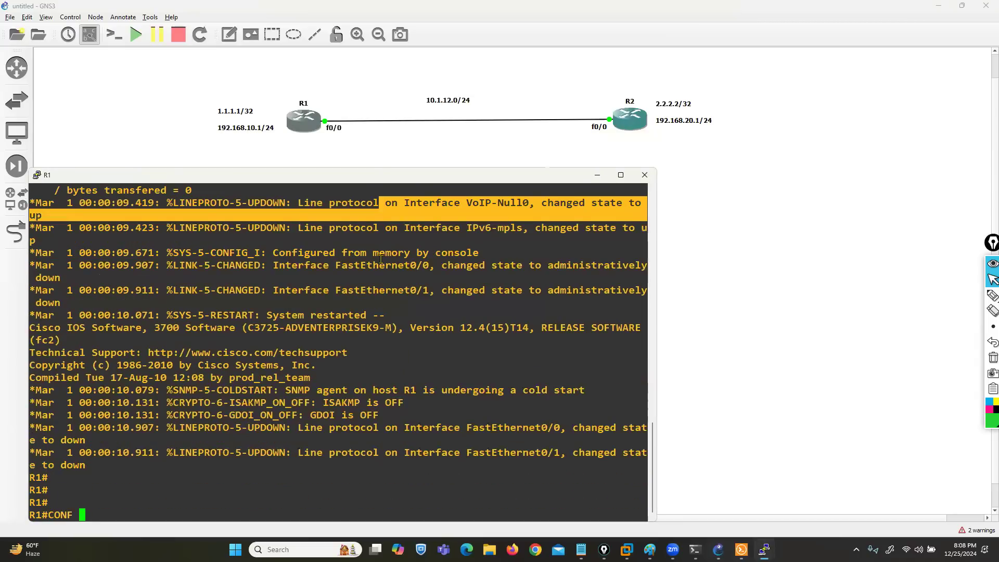
key(Return)
key(Return)
text(in)
key(Tab)
text(f)
key(Tab)
text(0/0)
key(Return)
Step: Assign 10.1.12.1 255.255.255.0 to R1's FastEthernet 0/0 and enable the interface
text(ip add)
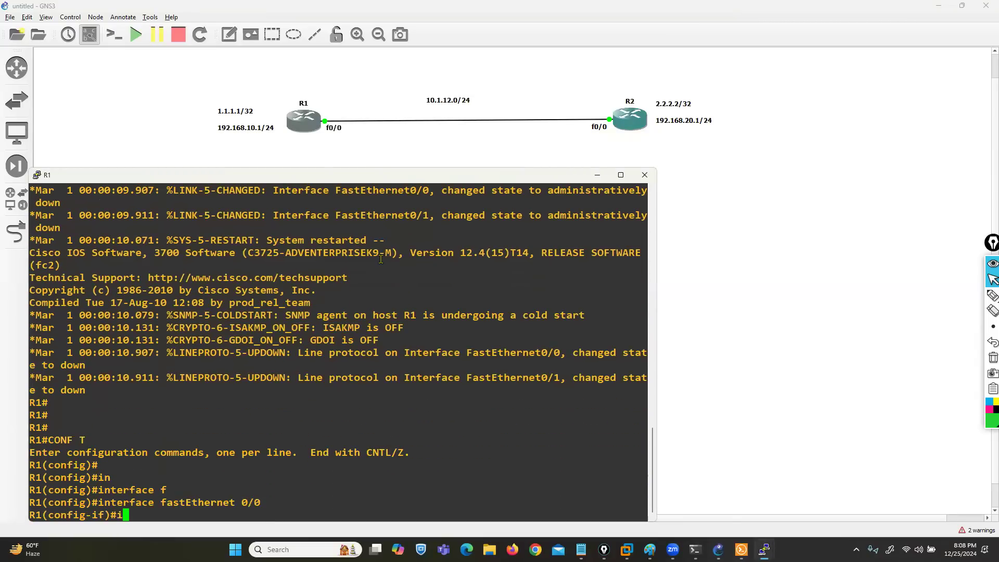
key(Tab)
text(10.1.12.1 55)
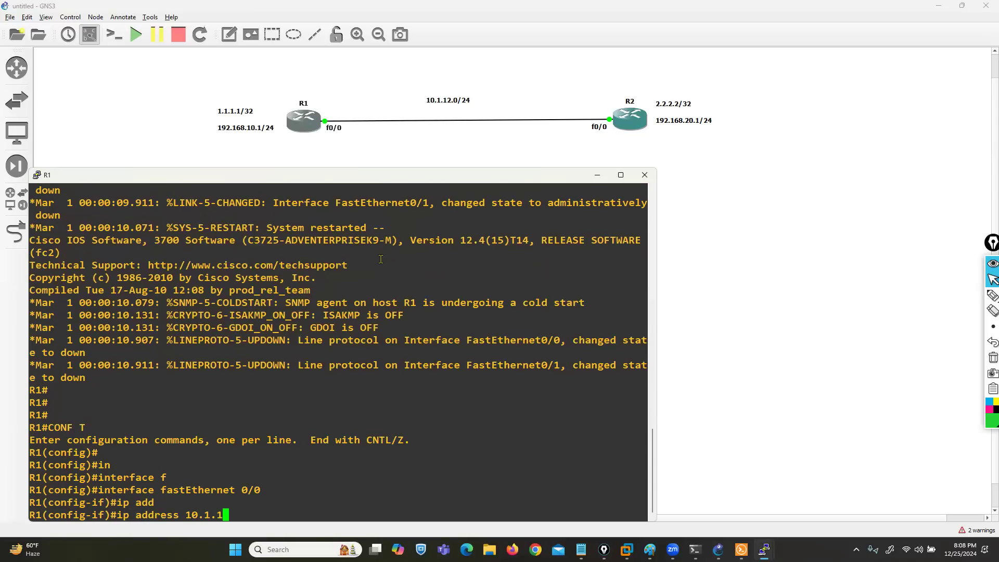
key(BackSpace)
key(BackSpace)
text(255.255.255.0)
key(Return)
text(no sh)
key(Return)
Step: Create loopback 0 on R1 with IP address 1.1.1.1 255.255.255.255
text(ex)
key(Return)
text(in)
key(Tab)
text(l0 ip add)
key(Tab)
text(1.1.1.1 255.255.255.255)
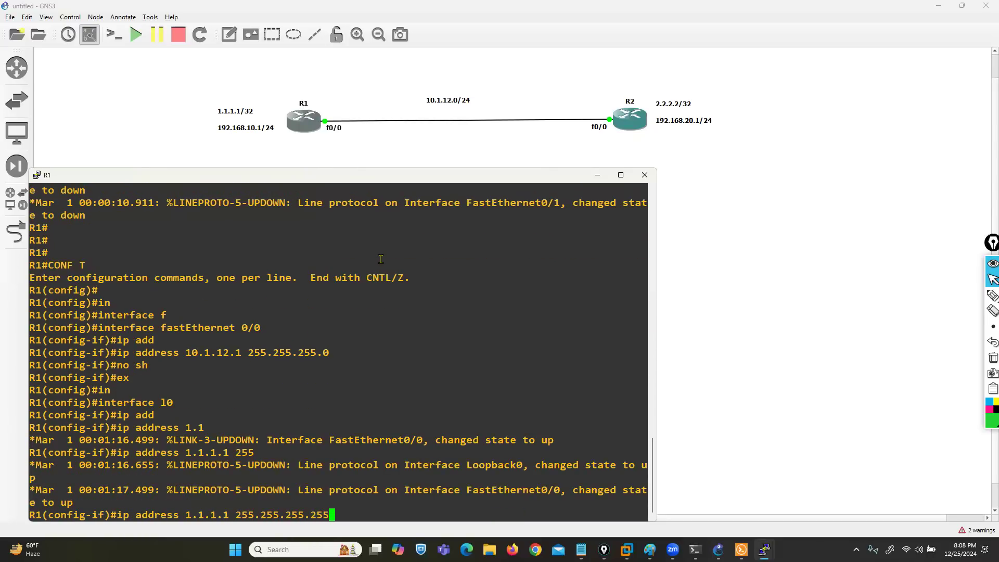
key(Return)
Step: Create loopback 1 on R1 with IP address 192.168.10.1 255.255.255.0
text(int l1)
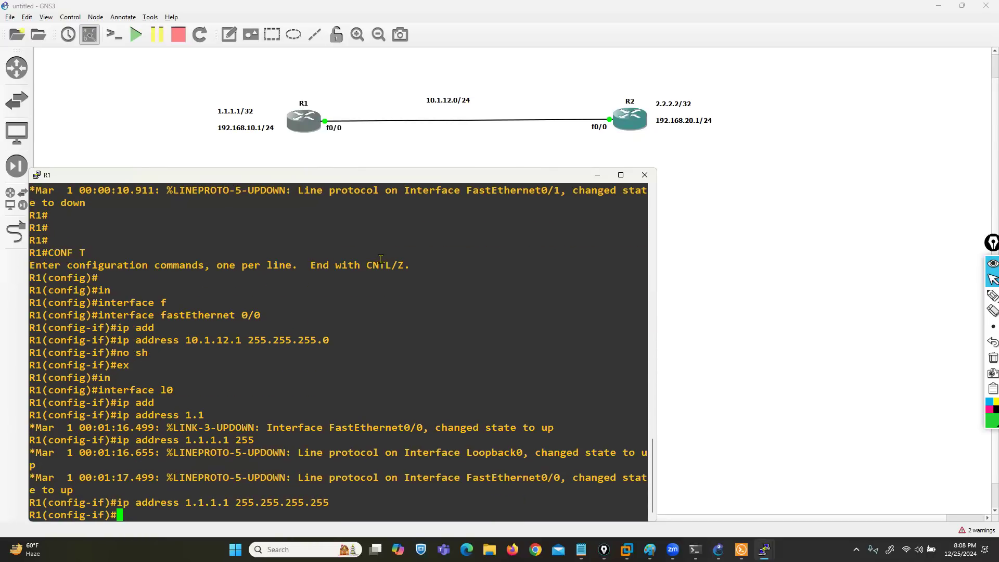
key(Return)
text(ip add)
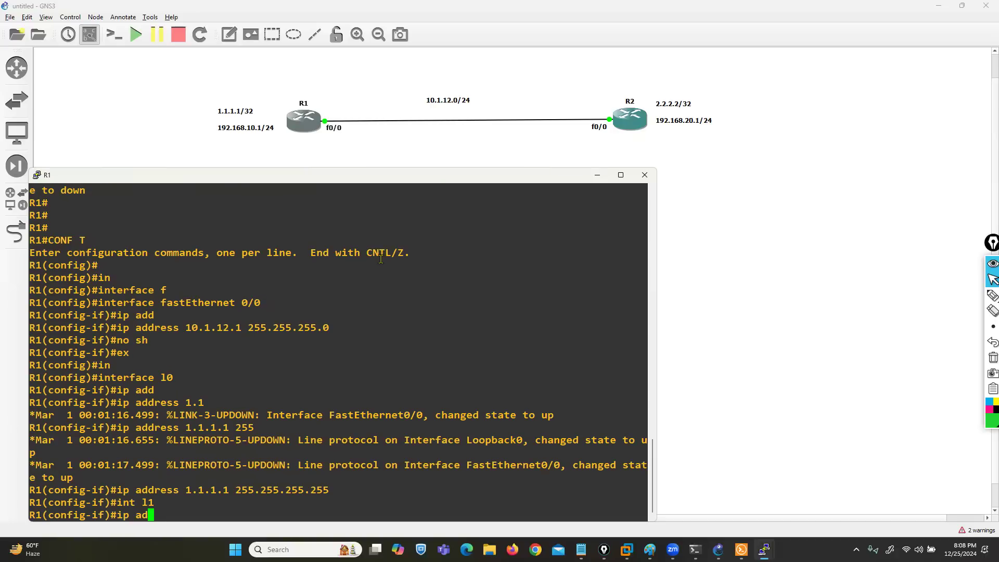
key(Tab)
text(192.168.1)
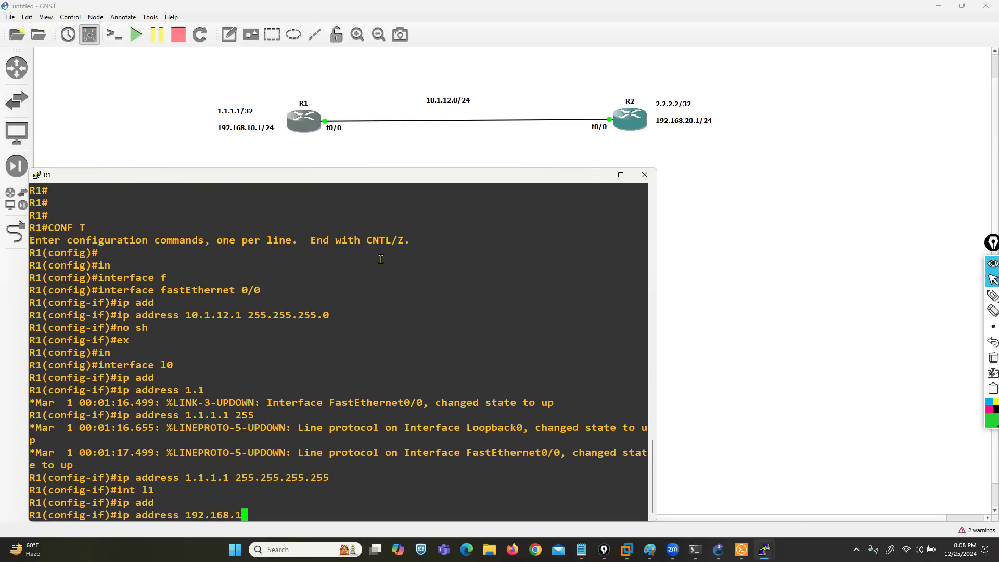
text(0.1 255.255.255.2)
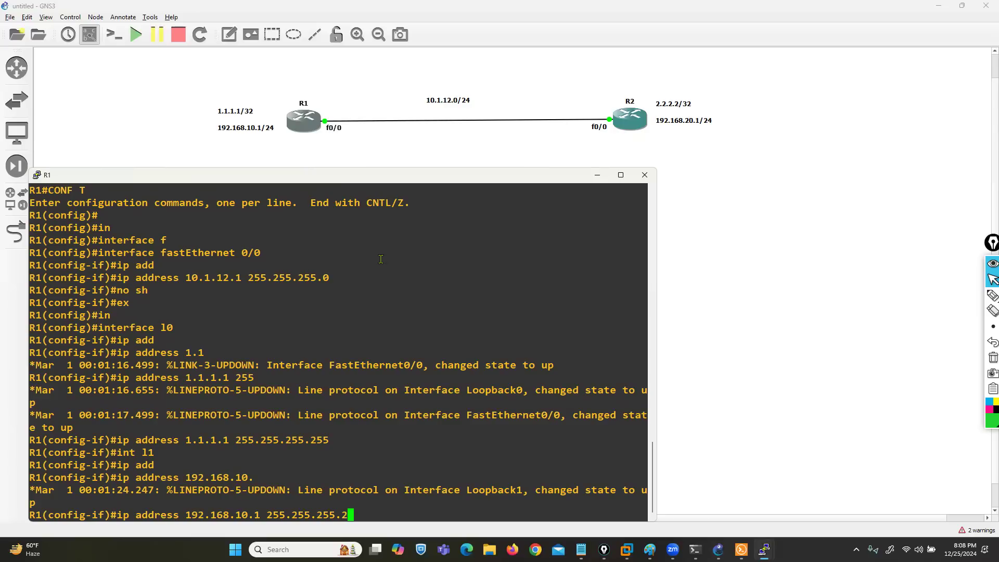
key(BackSpace)
text(0)
key(Return)
Step: Return R1 to privileged mode and check its interface addresses with show ip int brief
key(ctrl+z)
key(Return)
text(show ip)
key(BackSpace)
key(BackSpace)
key(Tab)
text(ipi)
key(BackSpace)
text(int bri)
key(Tab)
key(Return)
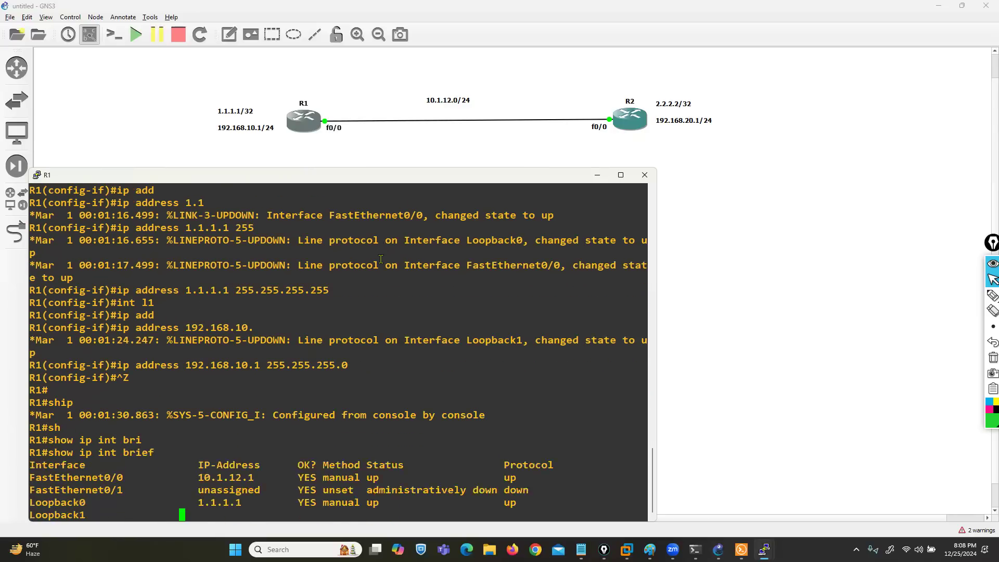
Step: Enter global configuration on R1, start the RIP routing process and set it to version 2
text(conf t)
key(Return)
text(router ri)
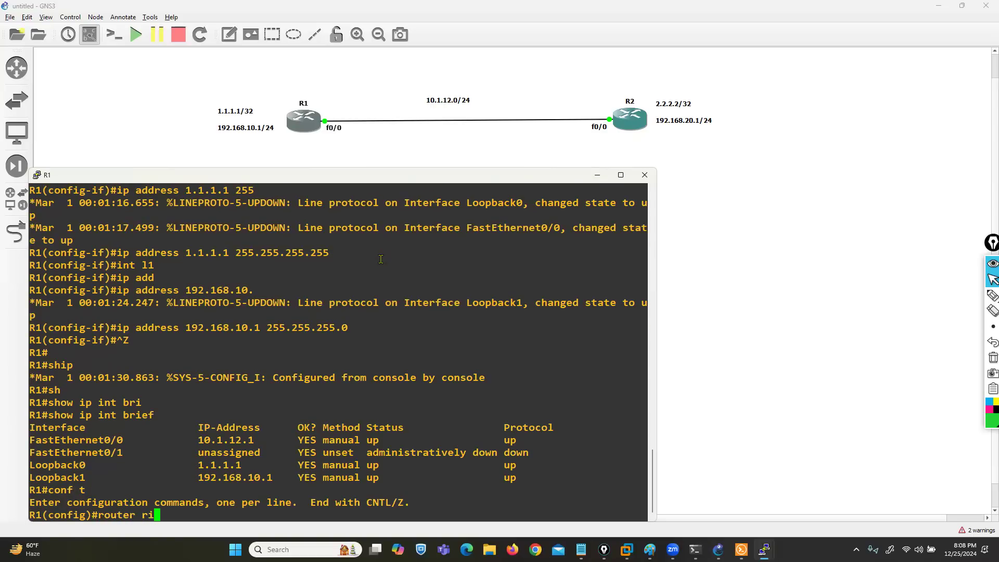
text(p)
key(Return)
text(ver)
key(Tab)
text(2)
key(Return)
Step: Advertise the networks 10.1.12.0 and 1.1.1.1 in R1's RIP process
text(ne)
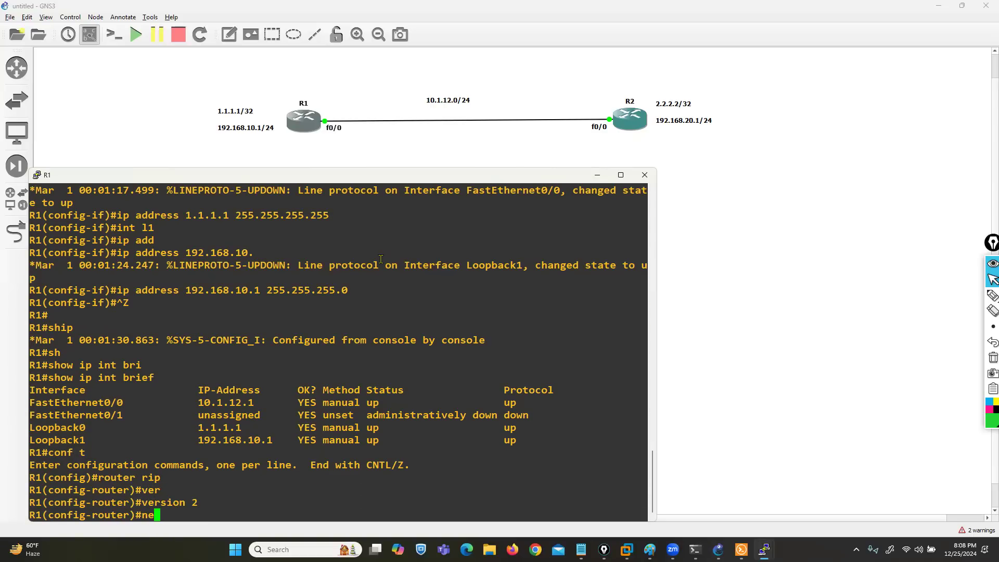
text(t)
key(Tab)
text(10.1.12.0)
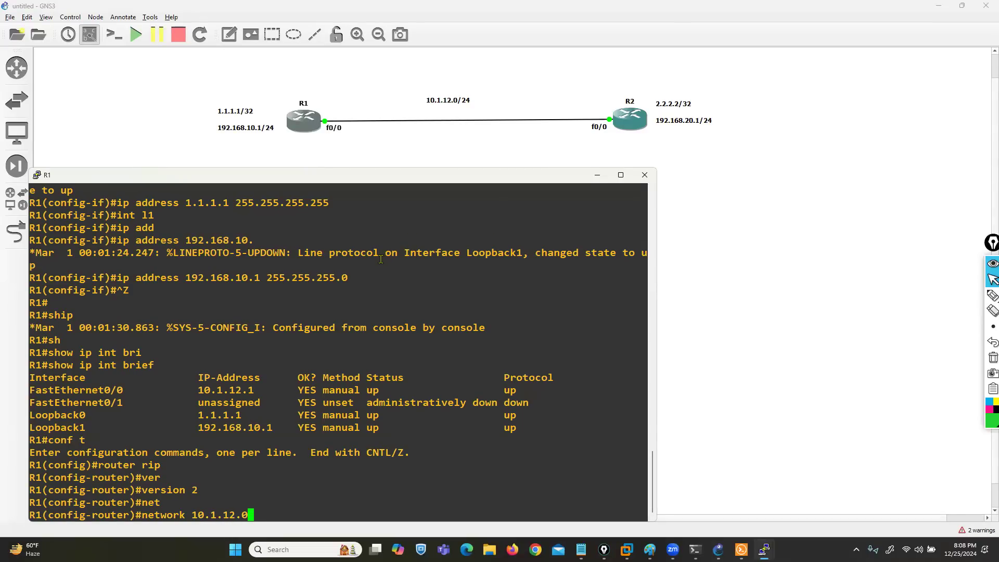
key(Return)
text(net)
key(Tab)
text(1.1.1.1)
key(Return)
Step: Advertise the network 192.168.10.0 in R1's RIP process
text(net)
key(Tab)
text(1921)
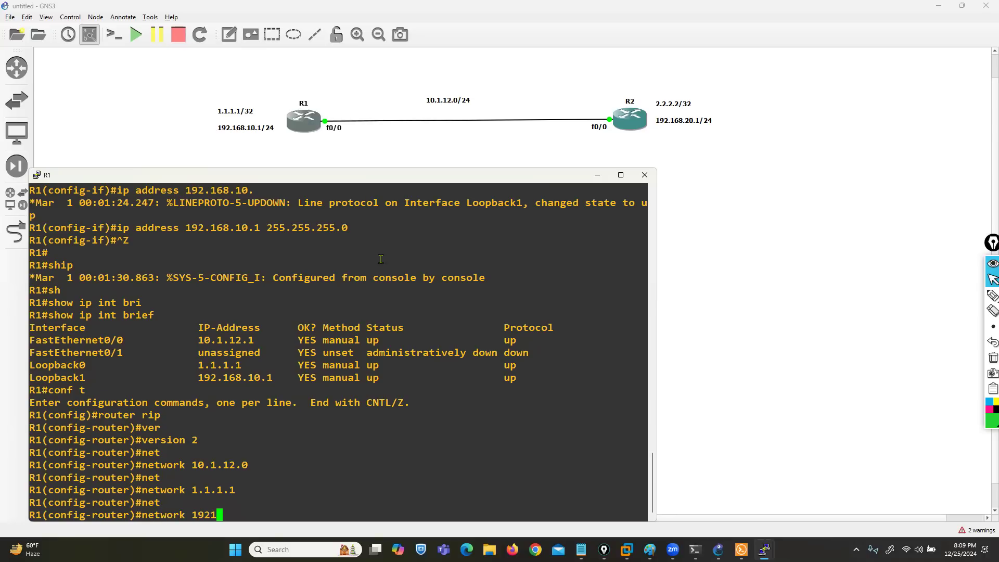
text(68)
key(BackSpace)
key(BackSpace)
key(BackSpace)
text(.168.10.0)
key(Return)
Step: Disable automatic summarization in R1's RIP process with no auto-summary
text(no au)
key(Tab)
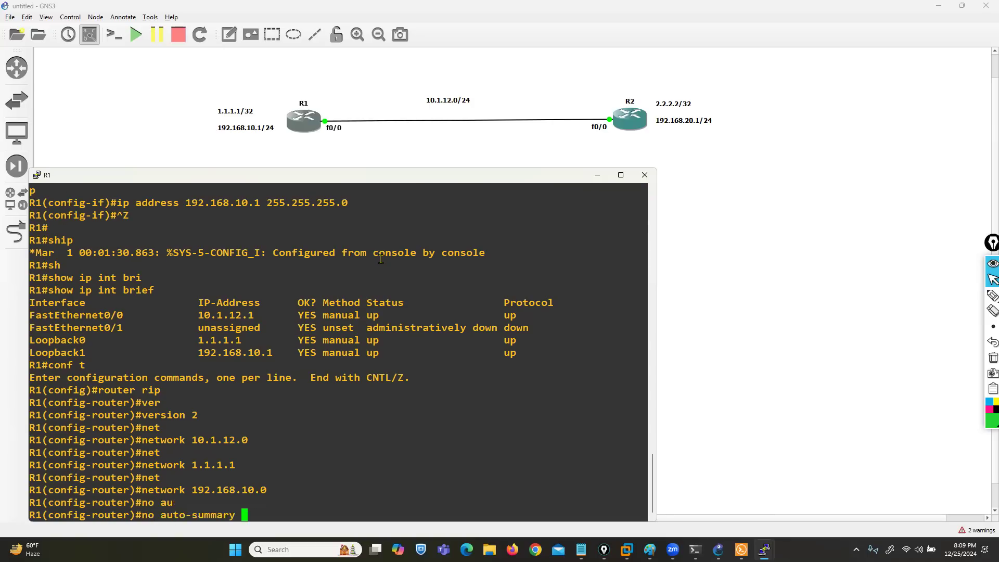
key(Return)
key(Return)
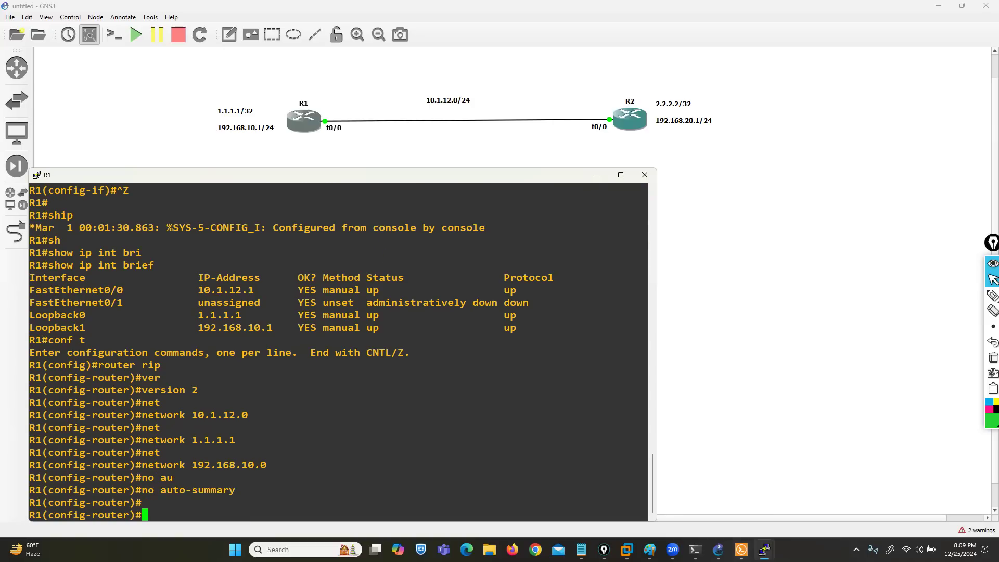
Step: Bring the R2 console window to the front
mouse_move(764, 549)
click(806, 491)
mouse_move(718, 550)
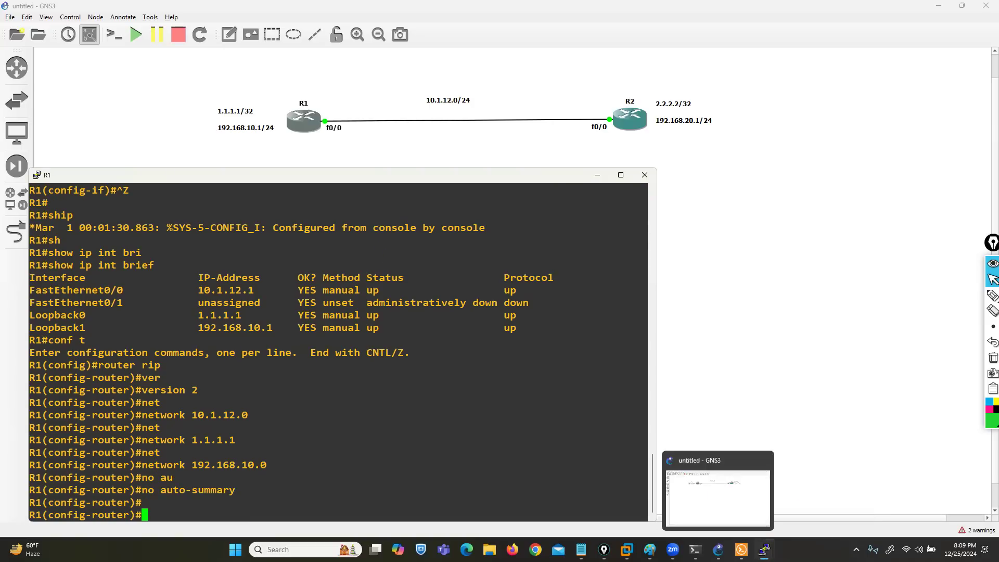
mouse_move(764, 550)
click(713, 489)
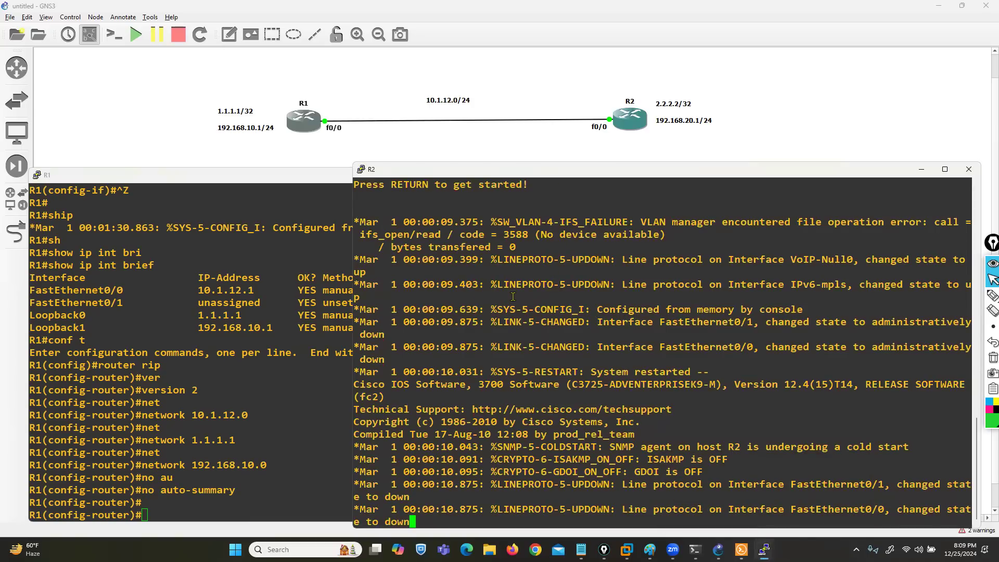
Step: Enter global configuration mode on R2 and open interface FastEthernet 0/0 for configuration
key(Return)
key(Return)
text(conf t)
key(Return)
text(interface)
key(Tab)
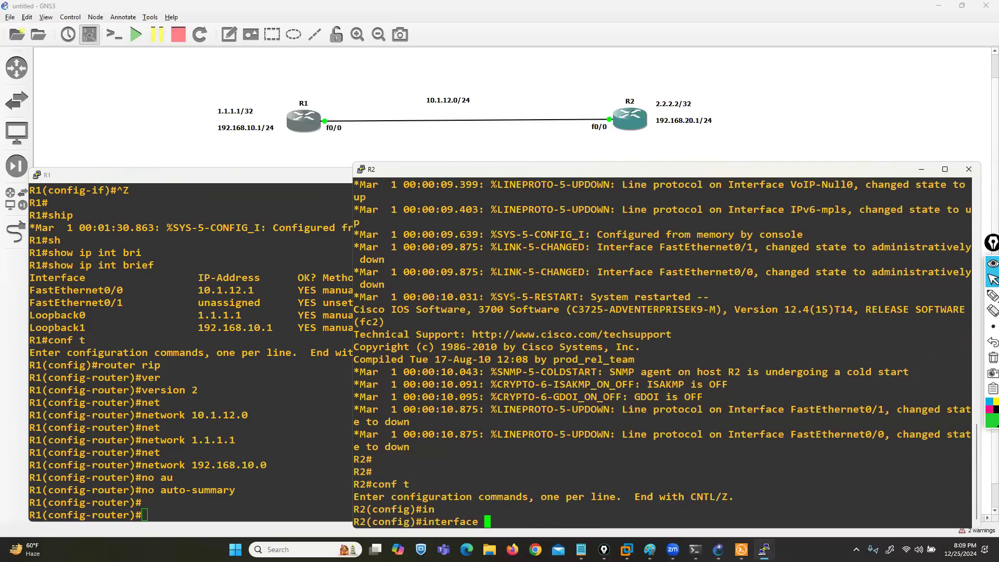
key(Tab)
text(fas)
key(Tab)
text(0/0)
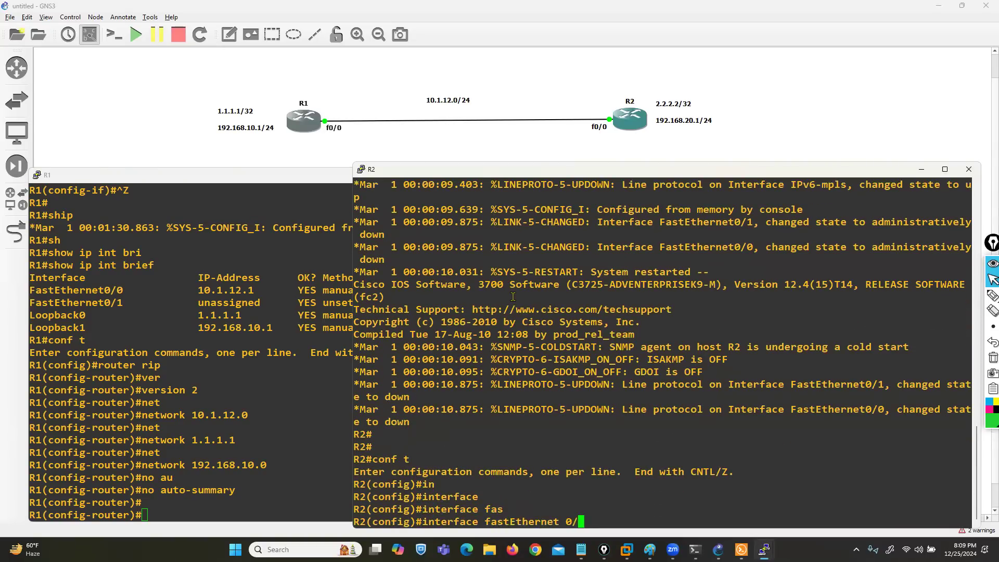
key(Return)
Step: Assign 10.1.12.2 255.255.255.0 to R2's FastEthernet 0/0 and enable the interface
text(ip add)
key(Tab)
text(10)
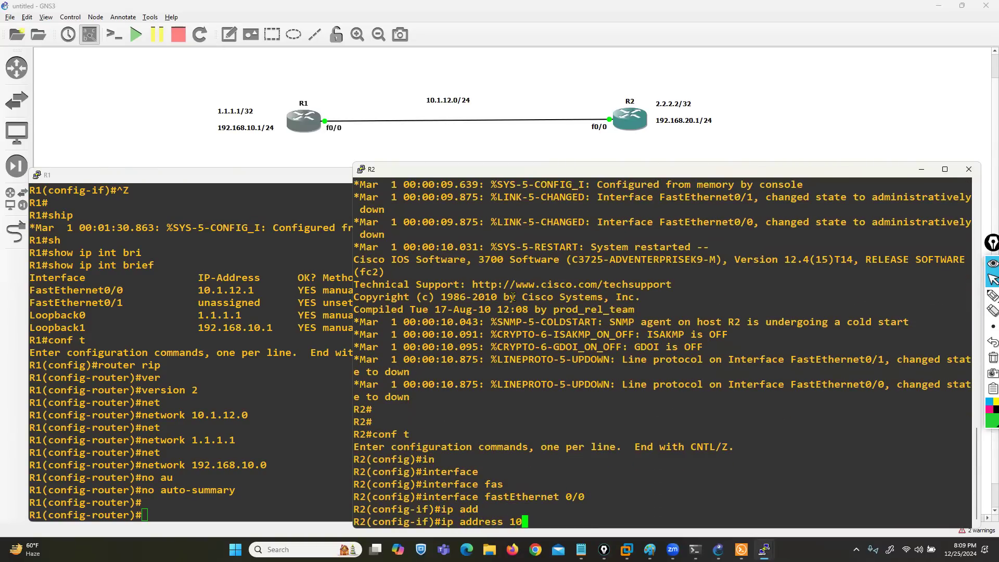
text(.1.12.2 2)
key(BackSpace)
text(255.255.255.0)
key(Return)
text(no s)
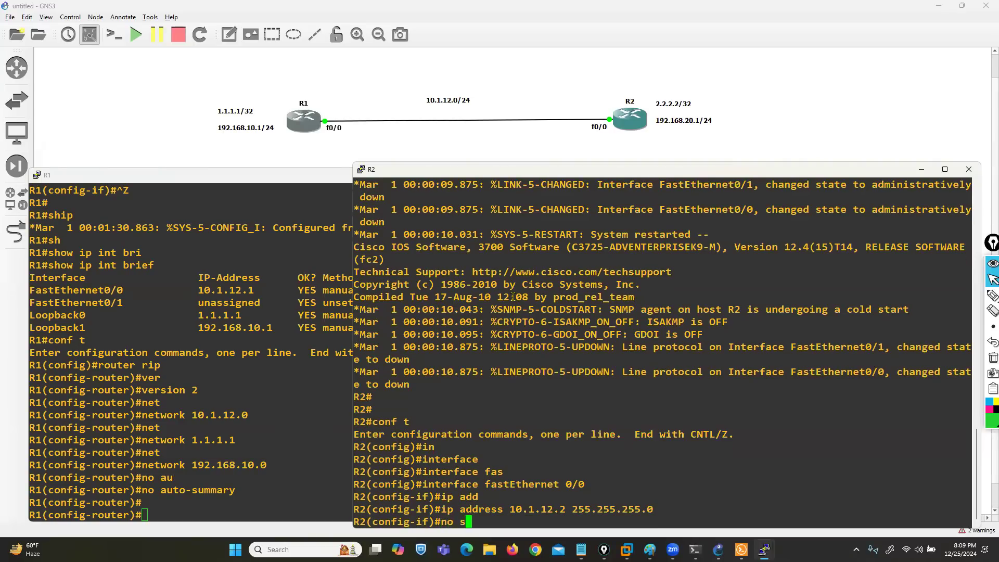
text(h)
key(Return)
Step: Create loopback 0 on R2 with IP address 2.2.2.2 255.255.255.255
text(ex)
key(Return)
text(interface l0)
key(Return)
text(ip ad)
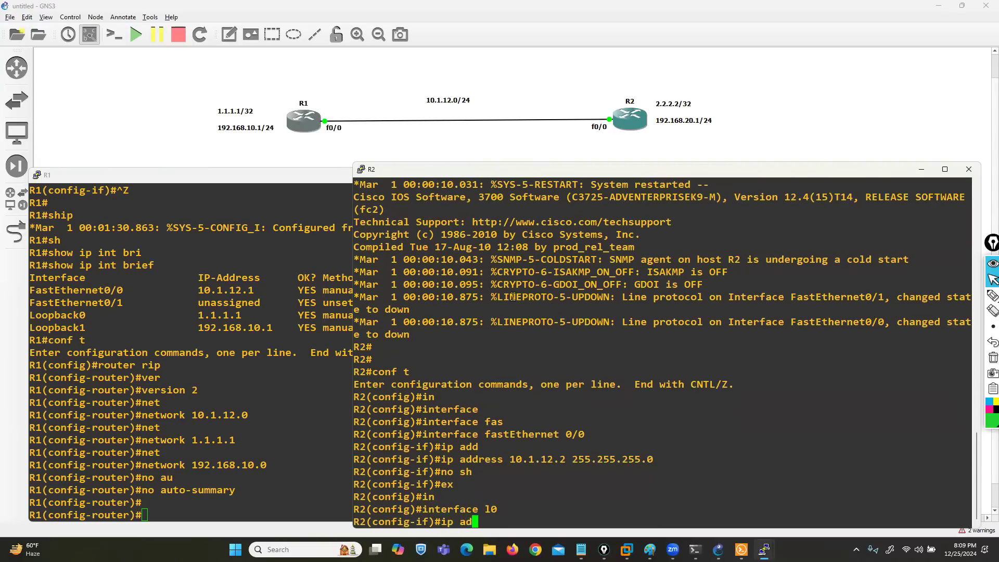
text(d2.2)
key(BackSpace)
key(BackSpace)
key(BackSpace)
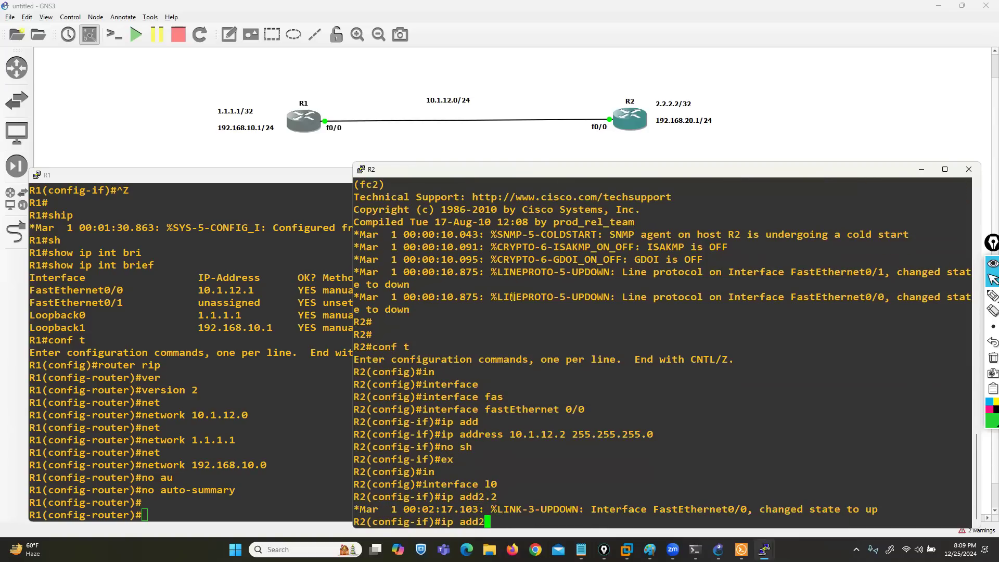
key(Tab)
text(2.2.2.2 25)
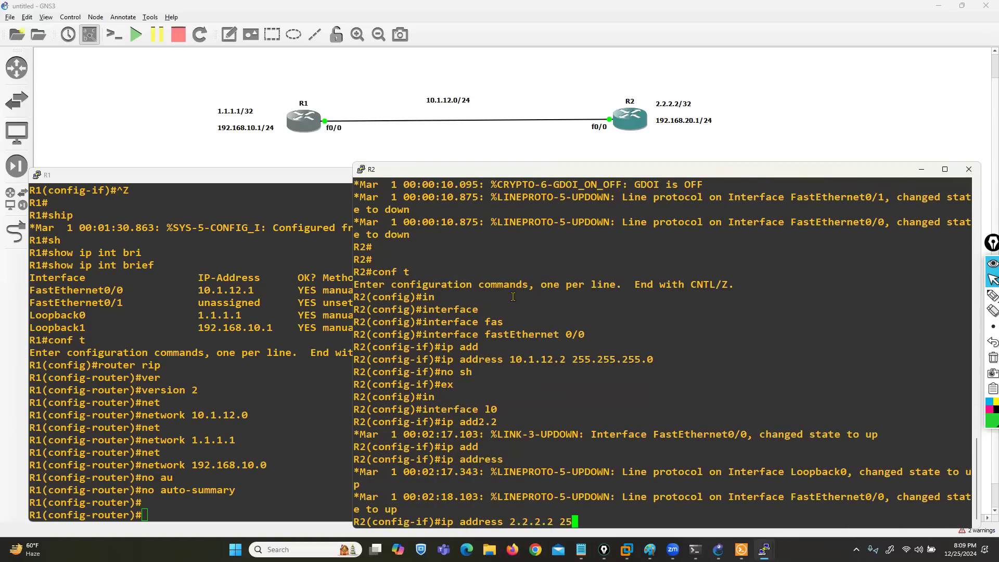
text(5.255.255.255)
key(Return)
Step: Create loopback 1 on R2 with IP address 192.168.20.1 255.255.255.0
text(int l1)
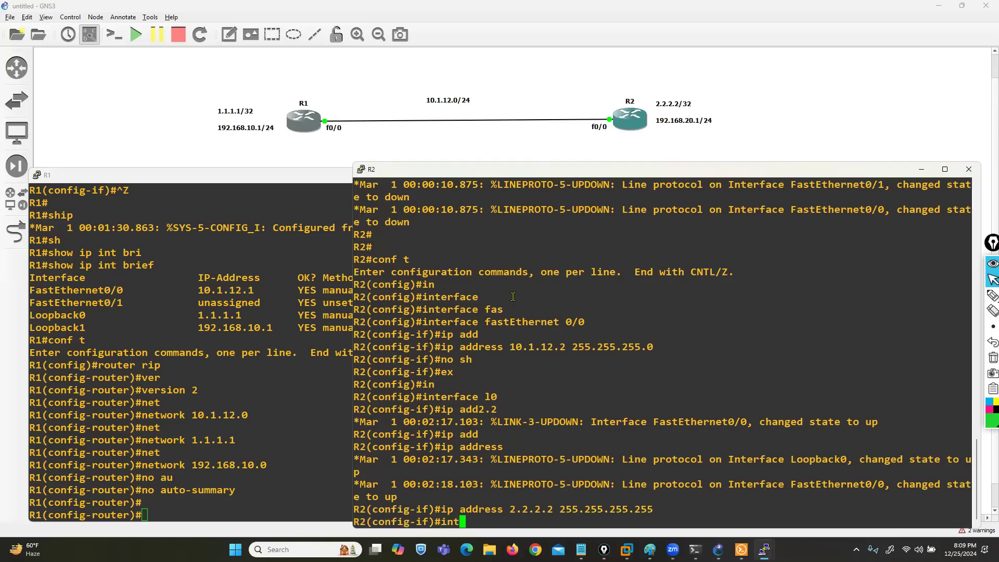
key(Return)
text(ip add)
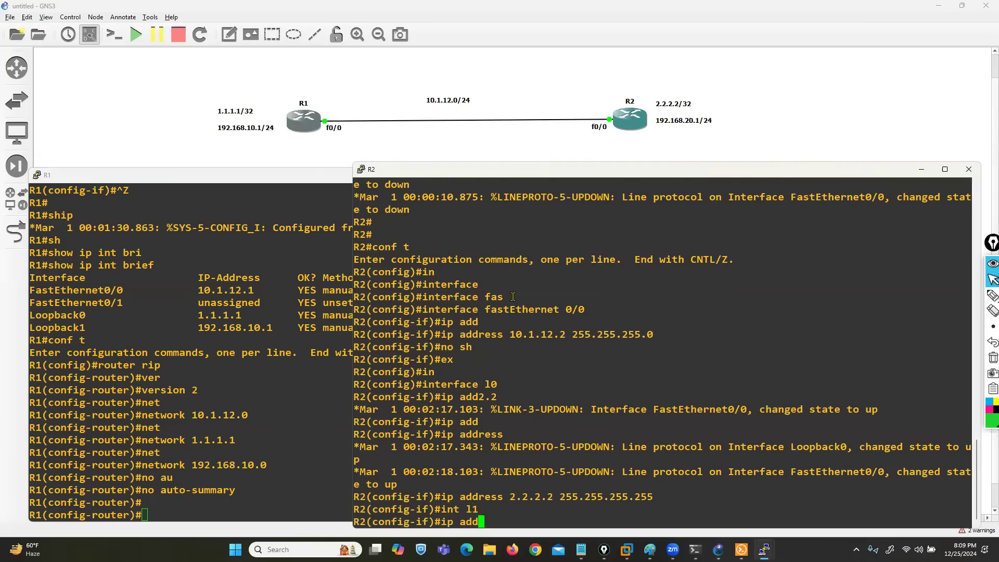
key(Tab)
text(192.168.20)
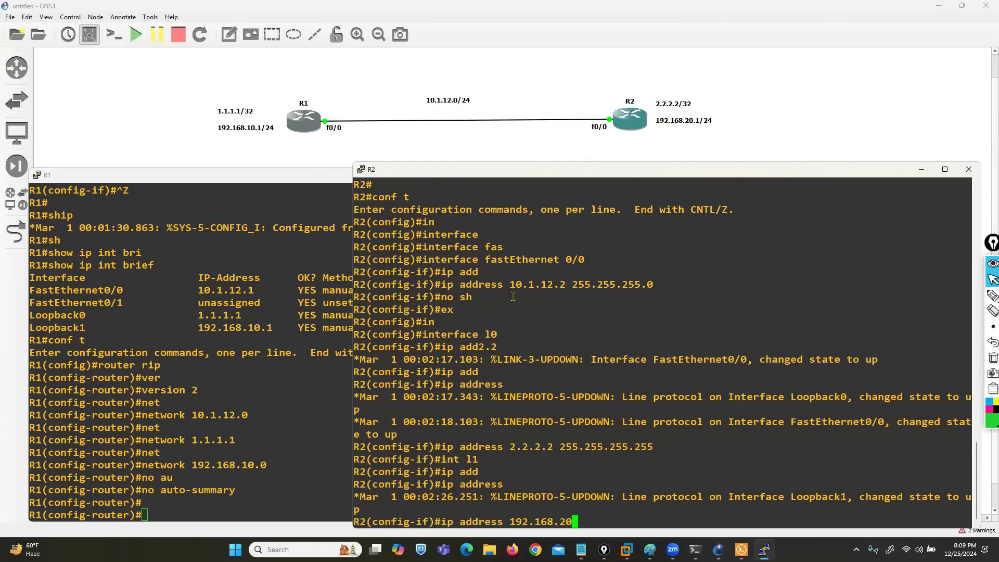
text(.1 255.255.255.0)
key(Return)
Step: Return R2 to privileged mode and check its interface addresses with show ip int brief
key(ctrl+z)
text(sh)
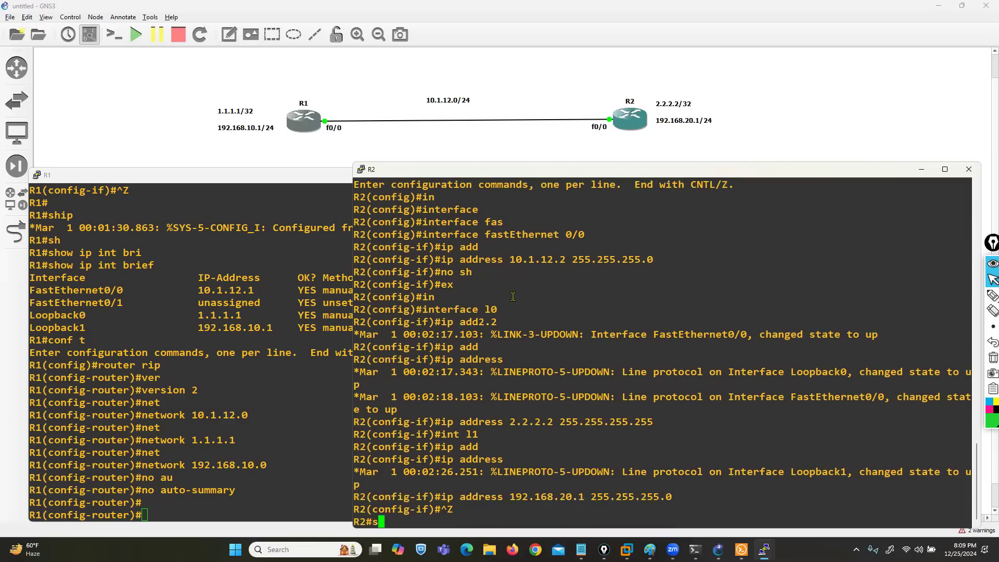
key(Tab)
text(ip int bri)
key(Tab)
key(Return)
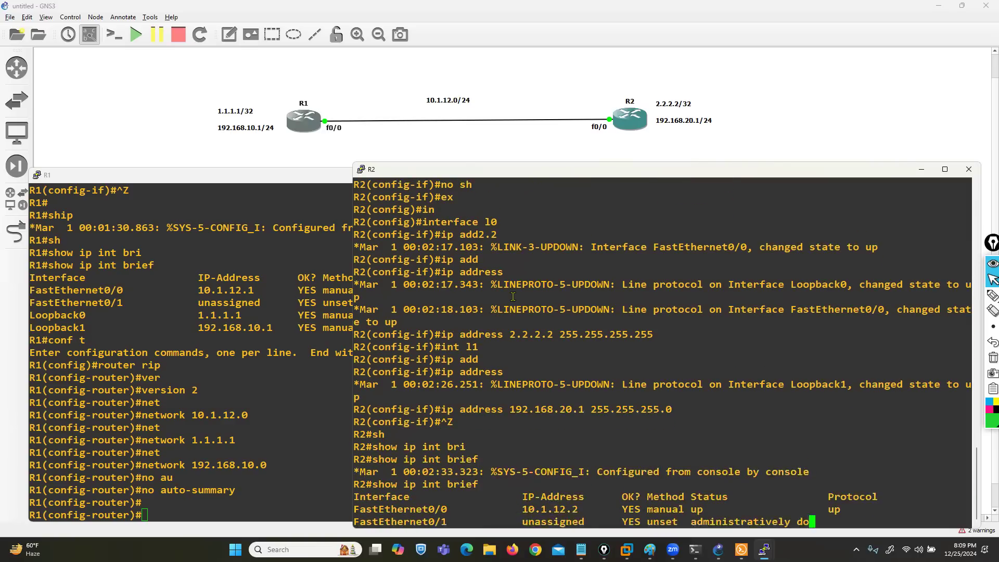
Step: Enter global configuration on R2, start the RIP routing process and set it to version 2
text(conf t)
key(Return)
text(router rip)
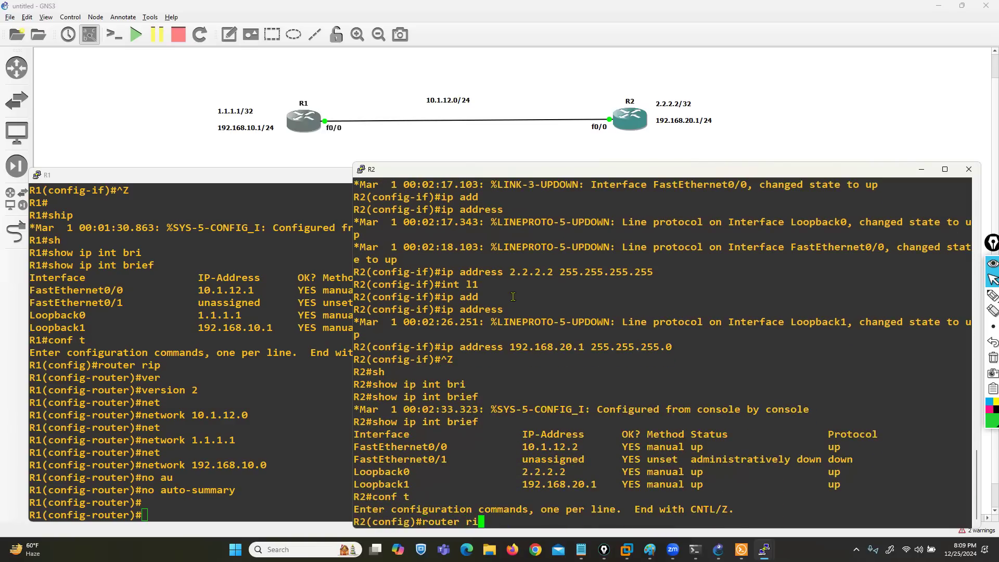
key(Return)
text(ver)
key(Tab)
text(2)
key(Return)
Step: Advertise networks 10.1.12.0 and 2.2.2.2 in R2's RIP process
text(net)
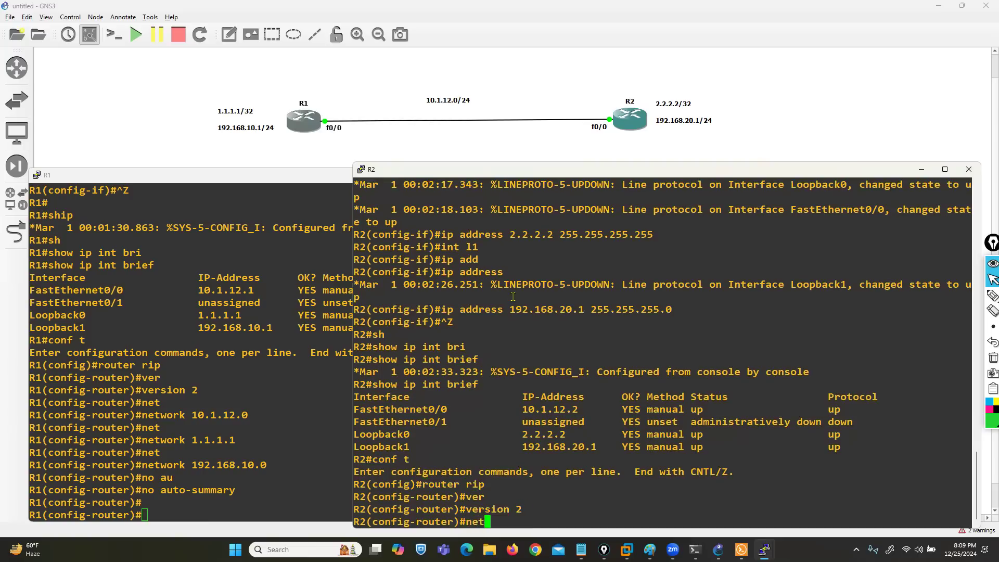
key(Tab)
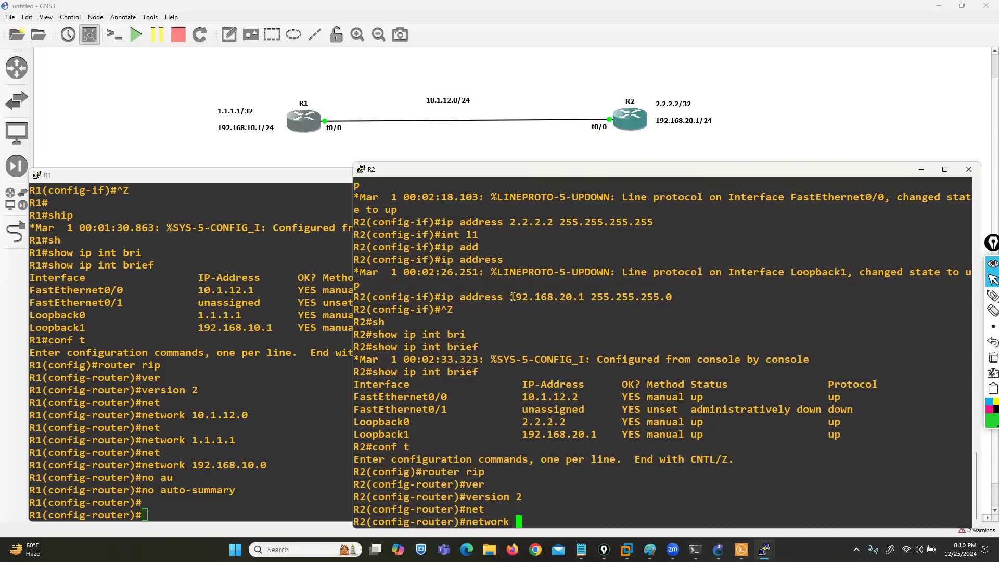
text(.1.12.0)
key(Return)
text(network 2.2.2.2)
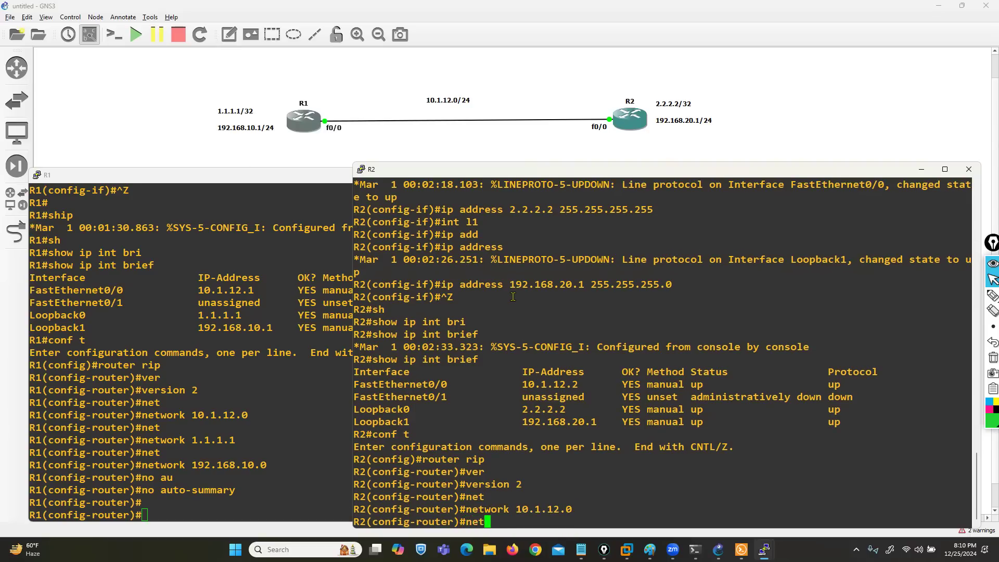
key(Tab)
text(2.2.2.2)
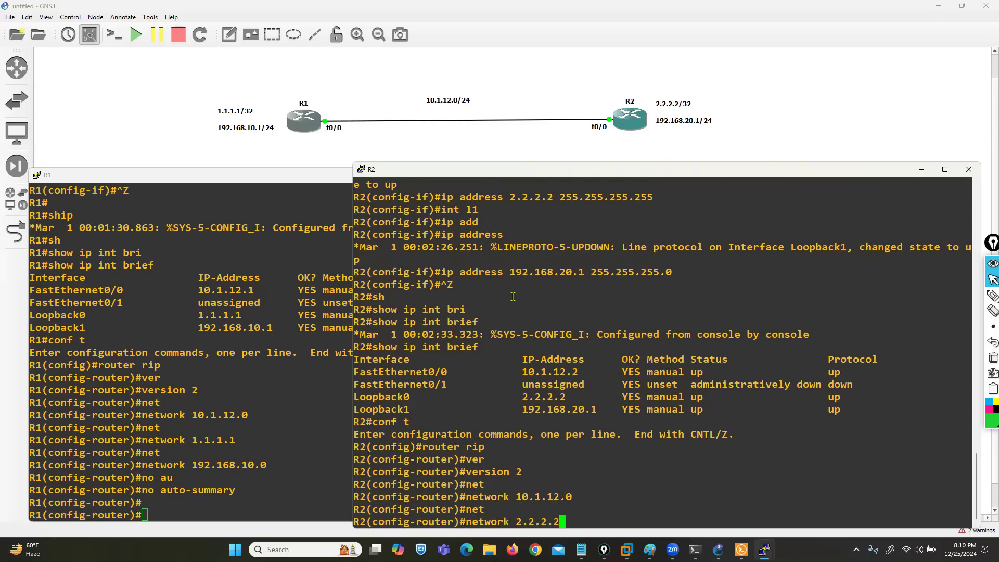
key(Return)
Step: Advertise network 192.168.20.0 in R2's RIP process and disable automatic summarization with no auto-summary
text(ne)
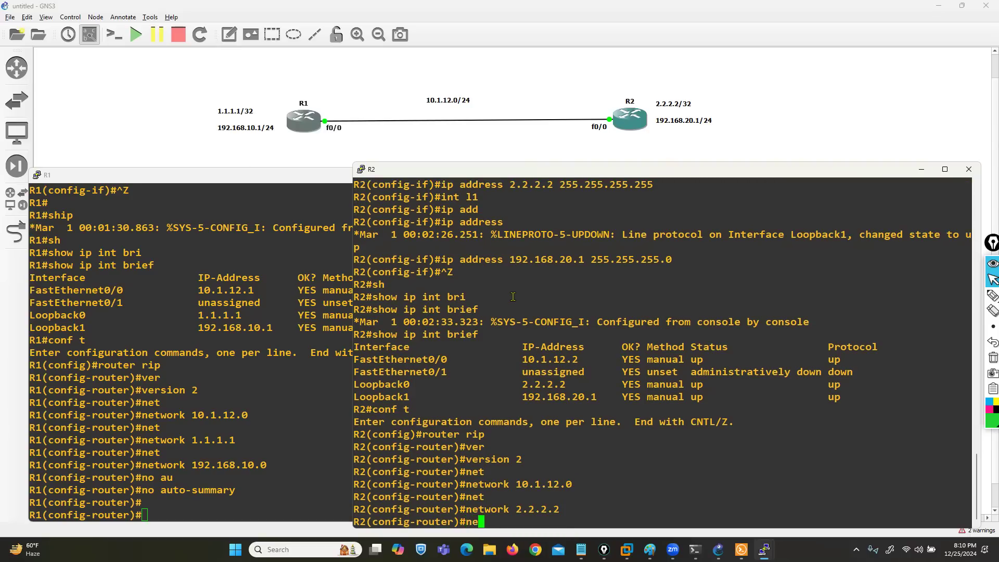
text(t)
key(Tab)
text(192.168.20.0)
key(Return)
text(no au)
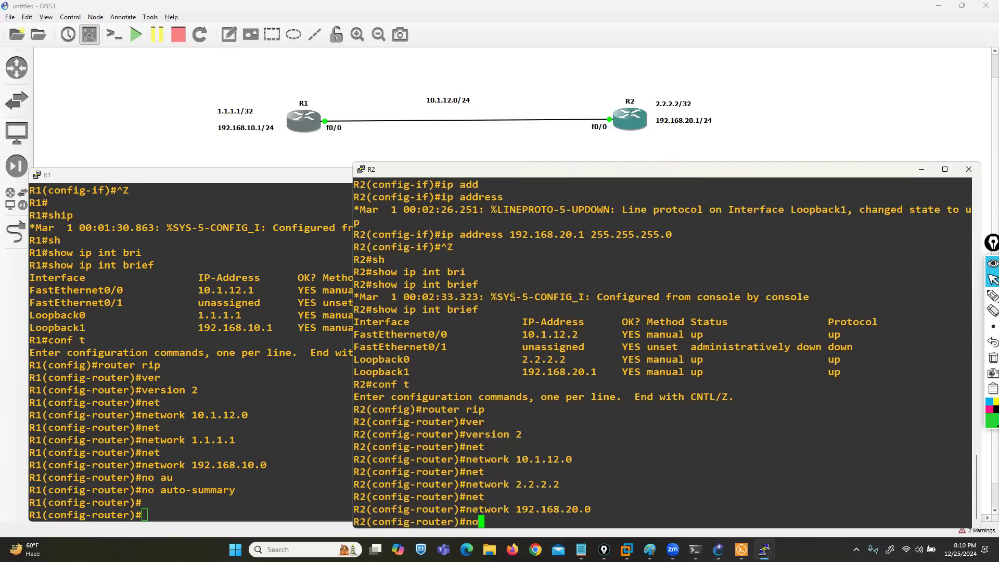
key(Tab)
key(Return)
key(Return)
key(Return)
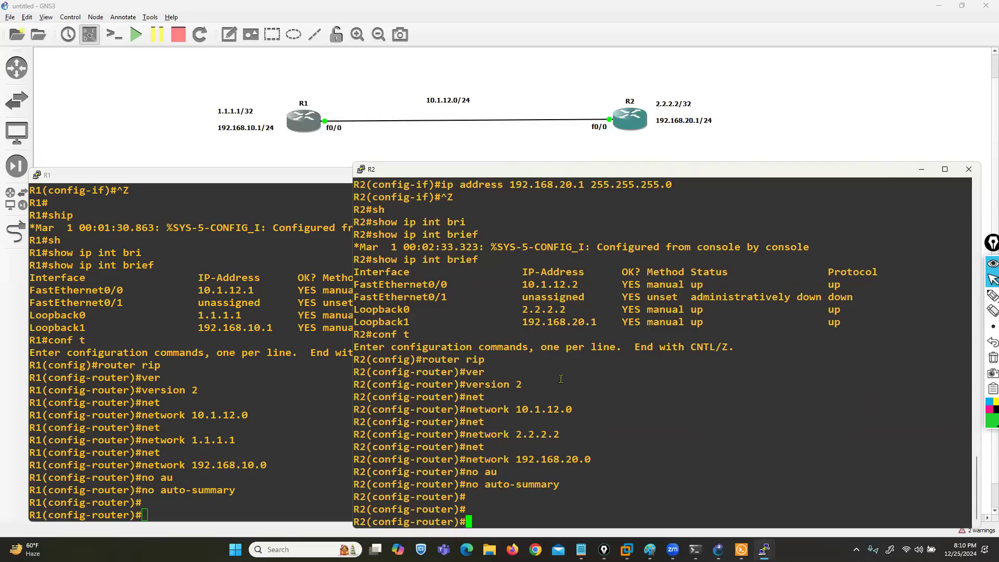
Step: Return R2 to privileged mode and check its learned RIP routes with show ip route rip
key(ctrl+z)
text(sh)
key(Tab)
text(ip ro)
key(Tab)
text(rip)
key(Return)
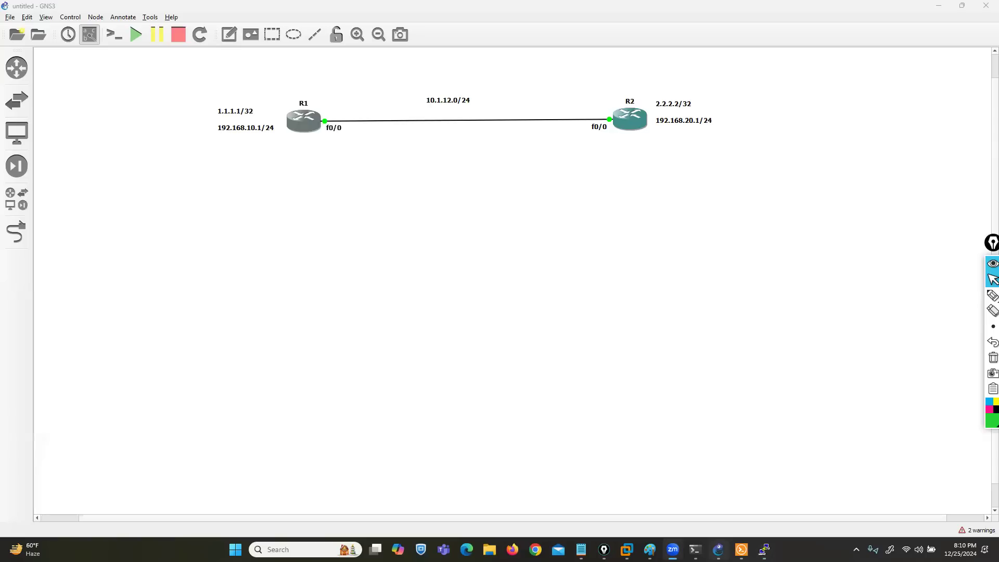
click(747, 502)
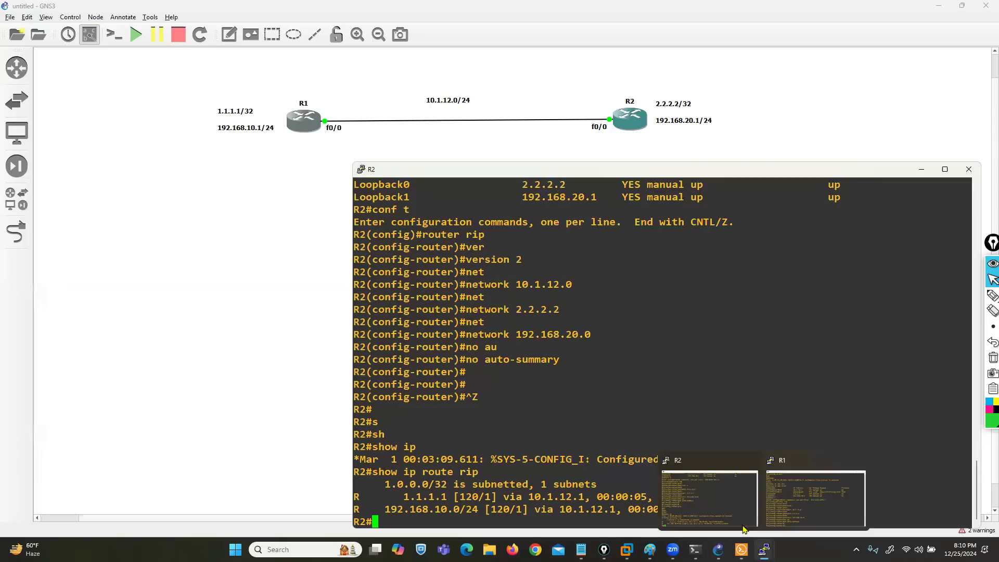
Step: Switch to R1's console, return it to privileged mode and check its learned routes with show ip route rip
click(814, 499)
click(736, 404)
click(199, 385)
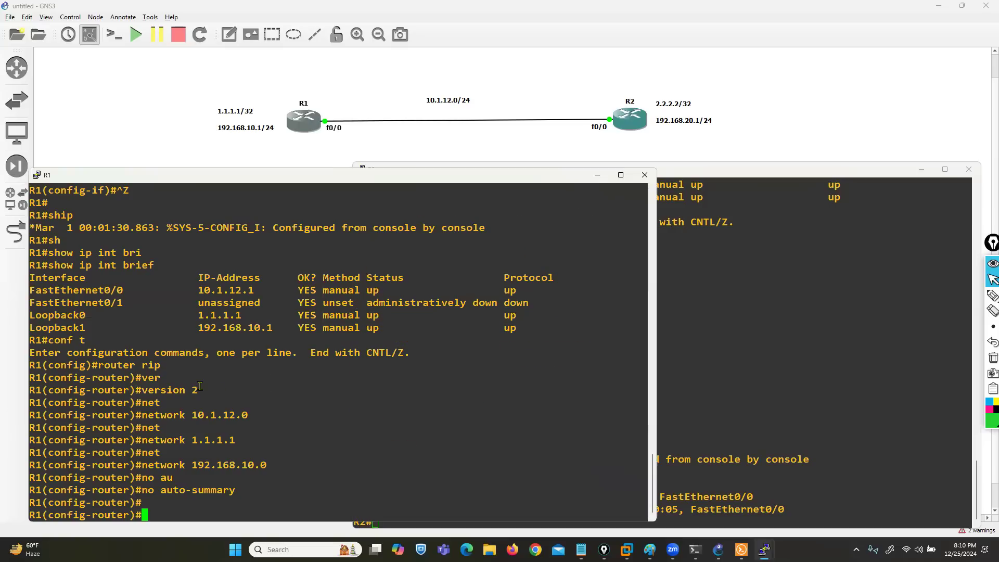
key(ctrl+z)
text(show ip route rip)
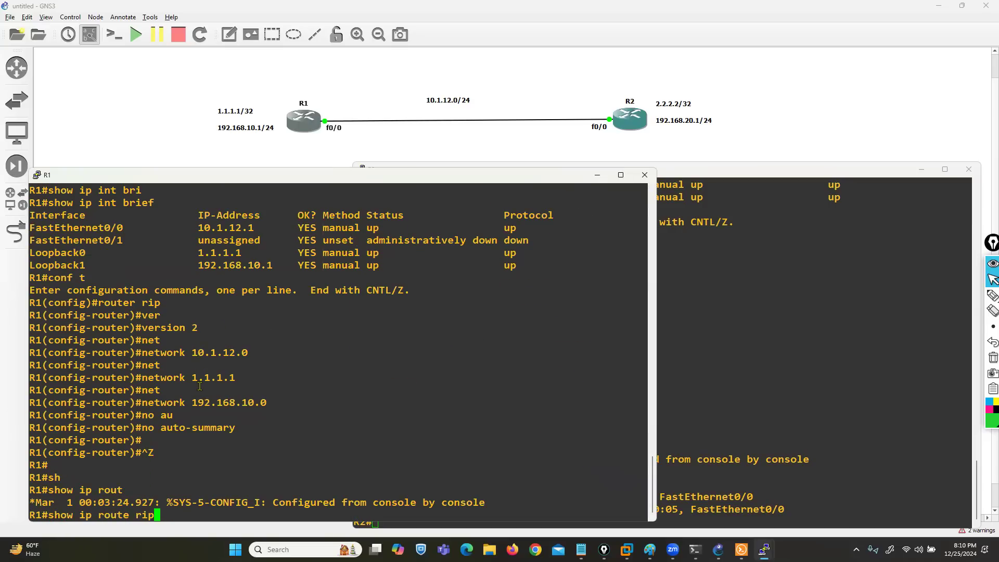
key(Return)
drag(56, 465, 104, 495)
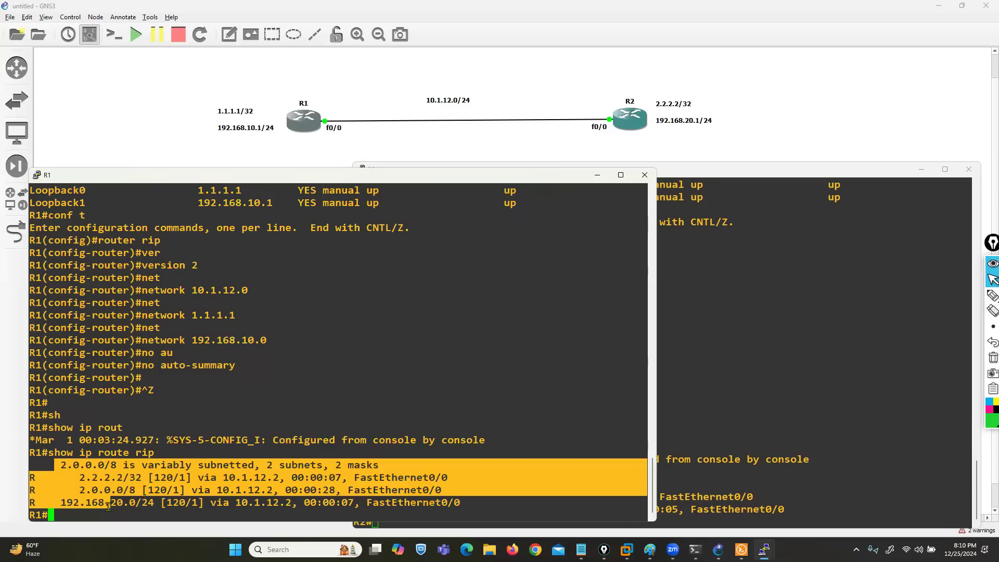
Step: Enter global configuration mode on R1 with conf t
text(conf t)
key(Return)
key(Return)
key(Return)
key(Return)
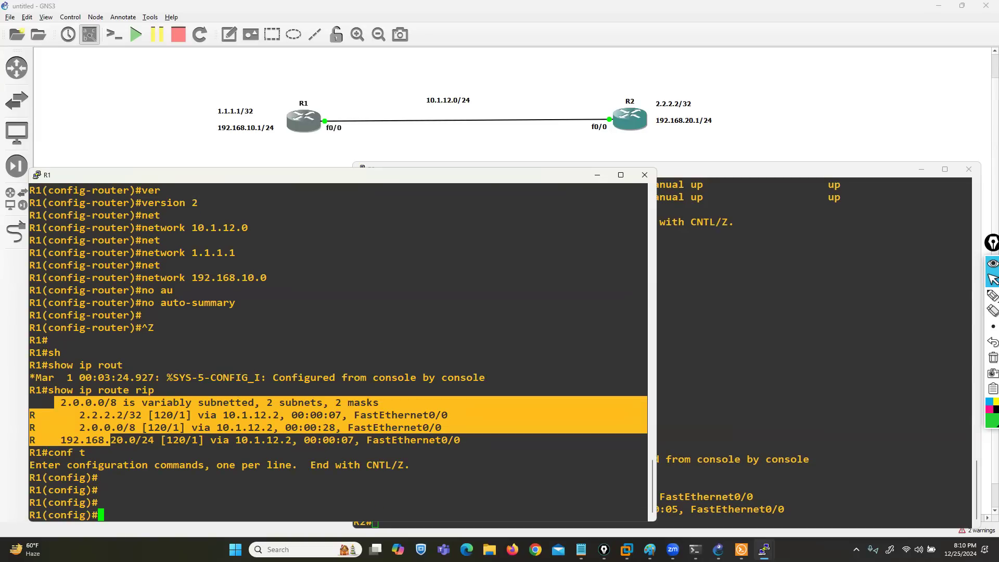
Step: In Paint, annotate SIMPLE PASS with RIP, OSPF and MD5 with RIP, OSPF, EIGRP, BGP; clear the ink on returning to R1's console
click(650, 550)
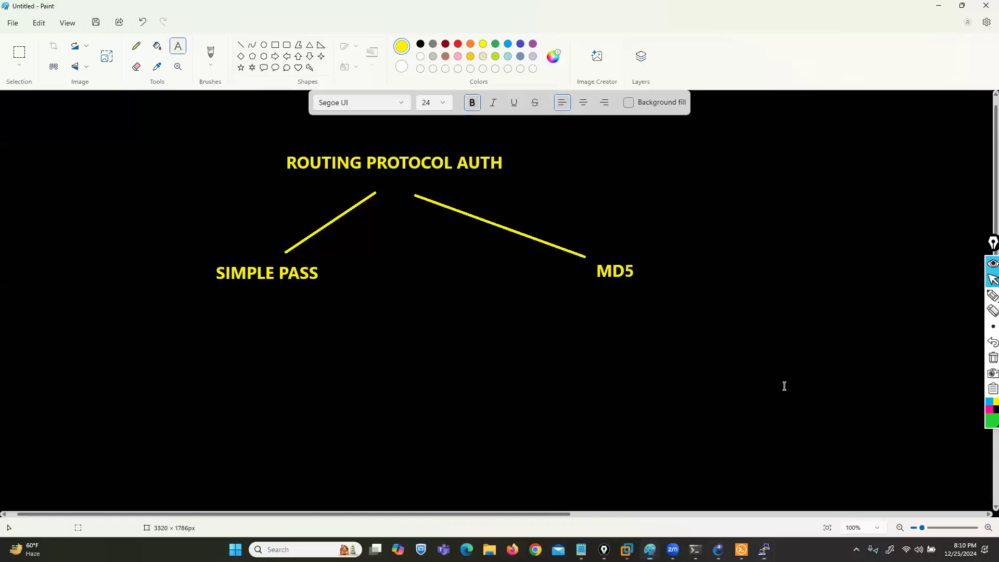
click(988, 345)
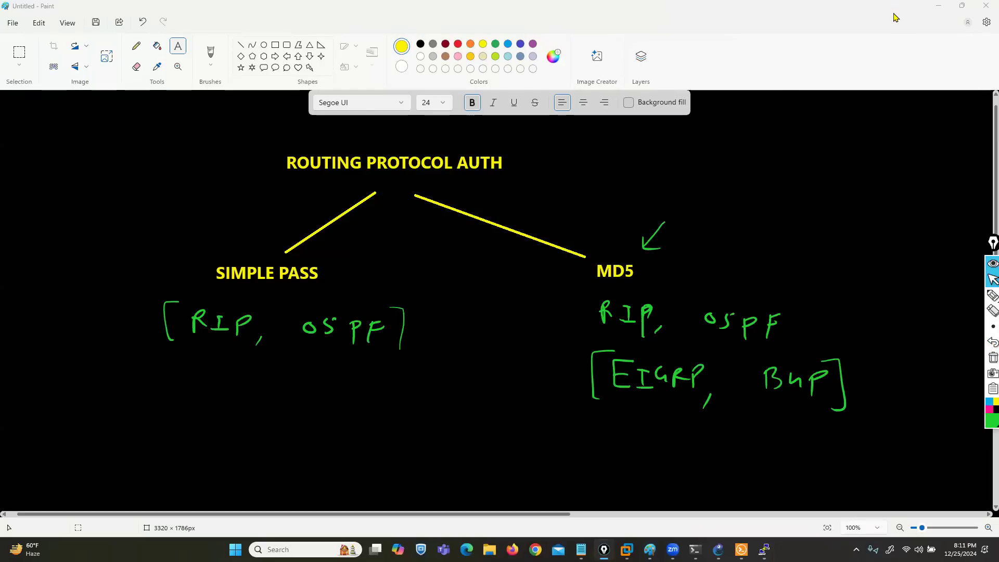
click(937, 6)
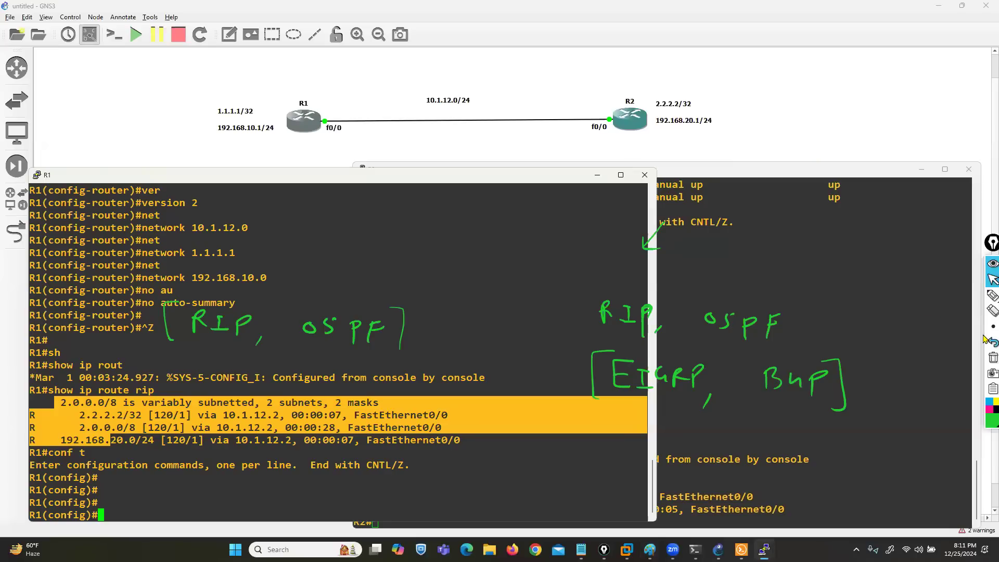
click(993, 358)
click(418, 426)
key(Return)
key(Return)
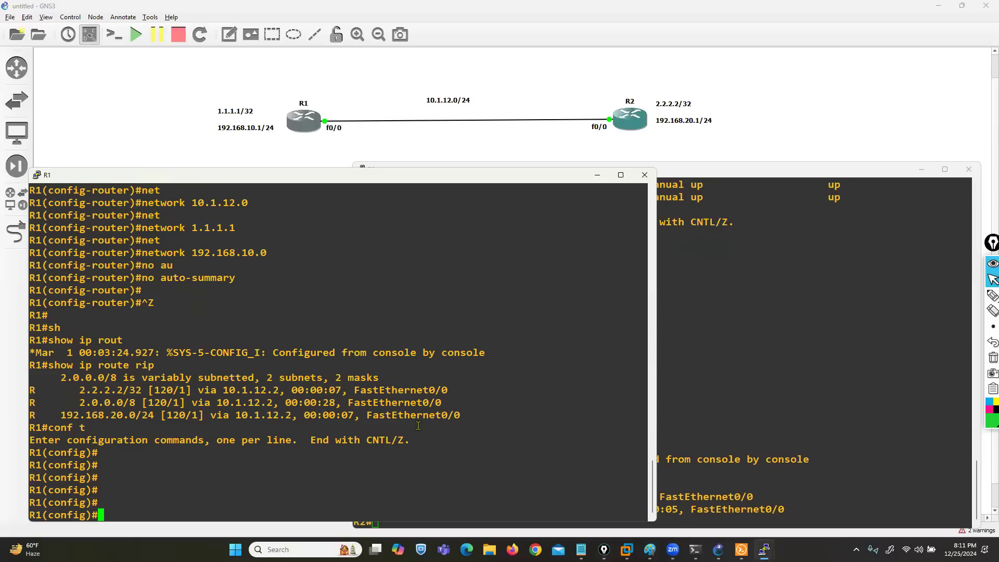
Step: Create a key chain named ccna on R1 and add key ID 123456 to it
text(key ch)
key(Tab)
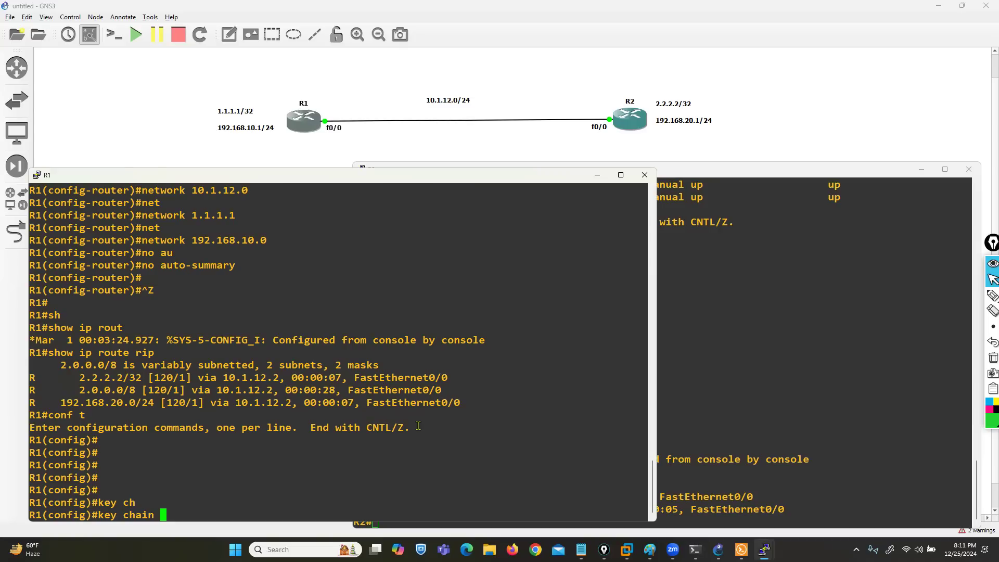
text(ccna)
key(Return)
text(keychain)#ke)
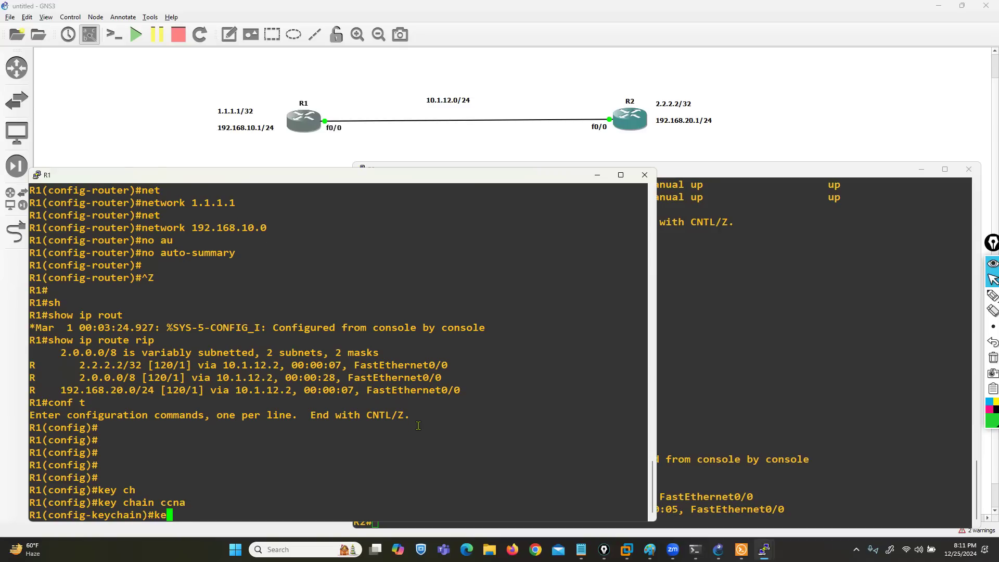
key(Tab)
text(123456)
key(Return)
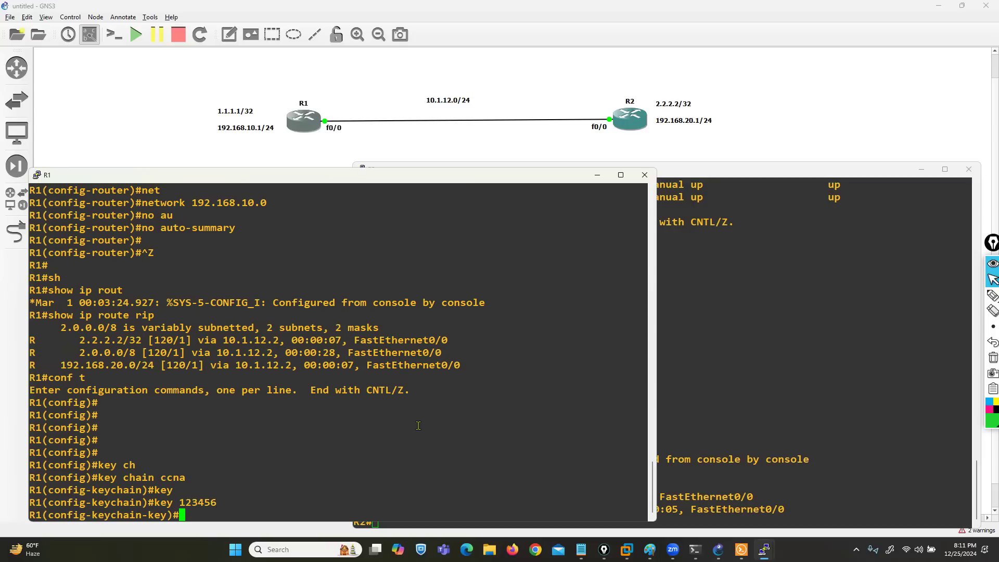
Step: Set the key-string of the ccna key on R1 to the shared authentication password
text(key)
key(Tab)
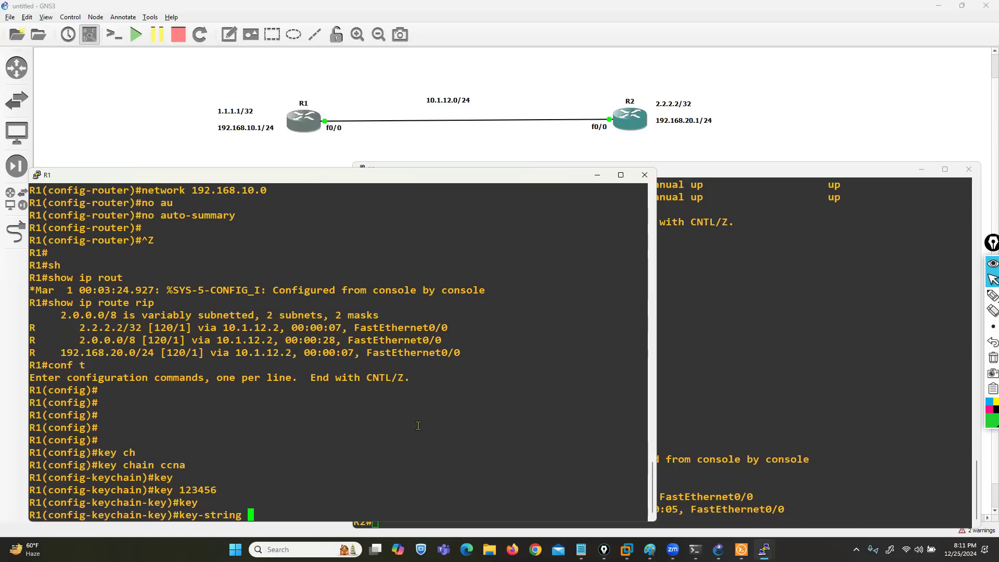
text(ccnp123)
key(Return)
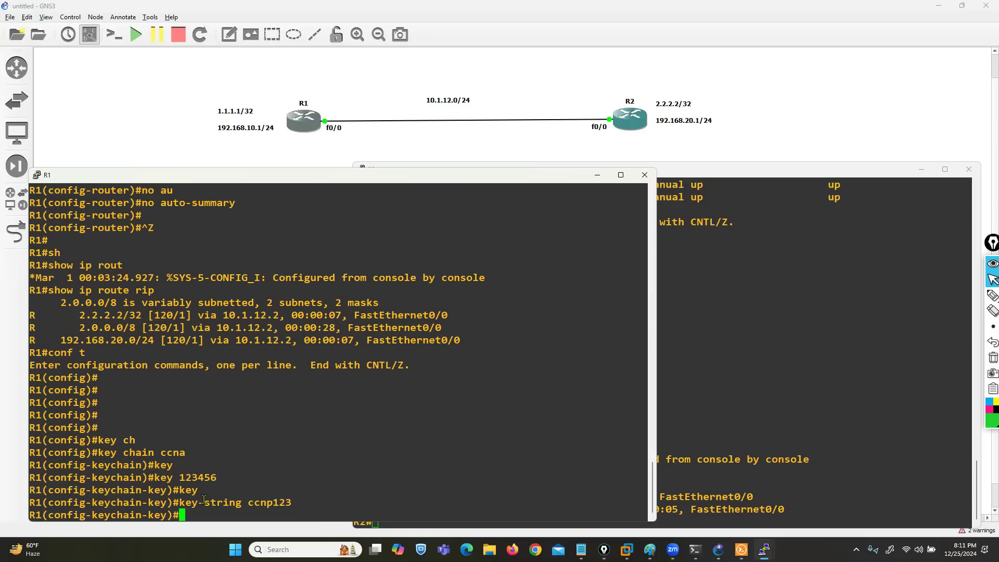
drag(209, 502, 304, 505)
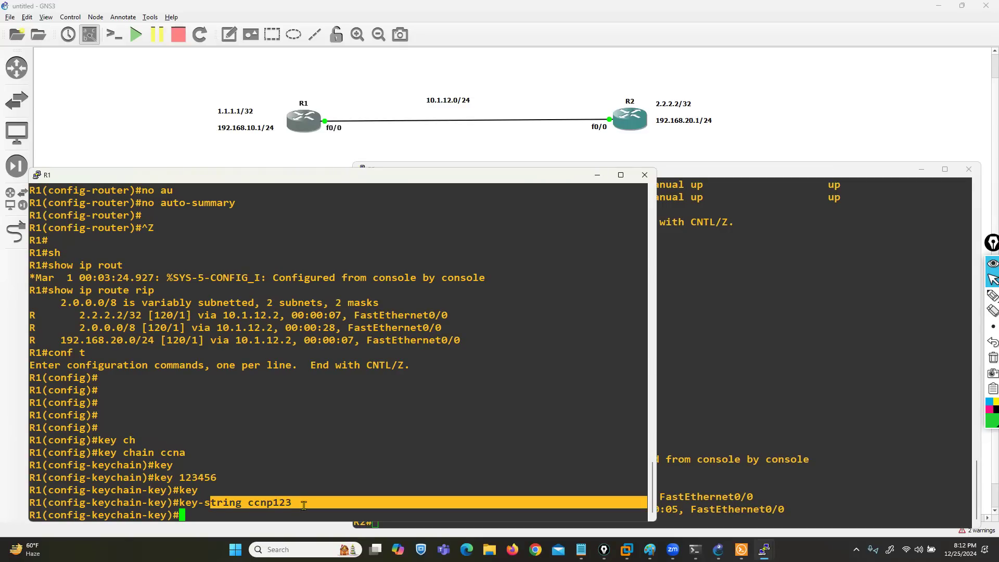
double_click(174, 453)
key(super+c)
click(279, 487)
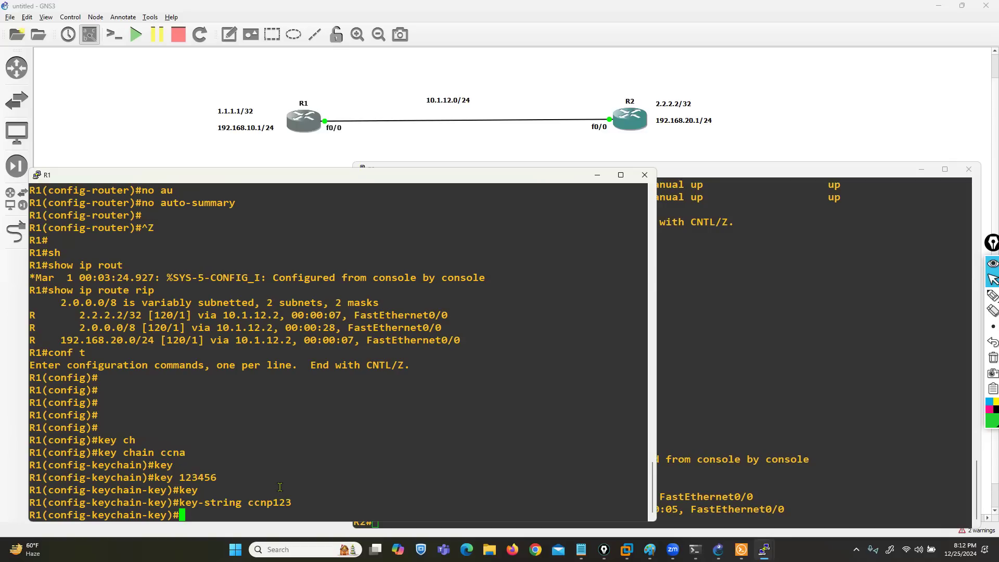
Step: Exit key chain configuration on R1 and enter interface configuration for fastEthernet 0/0
text(exit)
key(Return)
key(Return)
text(ig-keychain)#i)
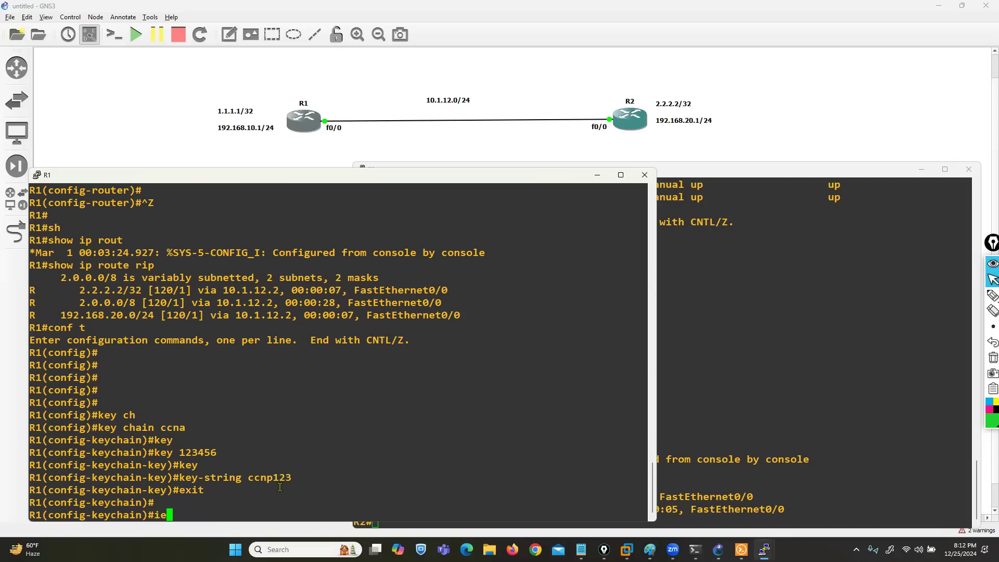
key(BackSpace)
text(exit)
key(Return)
text(in)
key(Tab)
text(f)
key(Tab)
text(0/0)
key(Return)
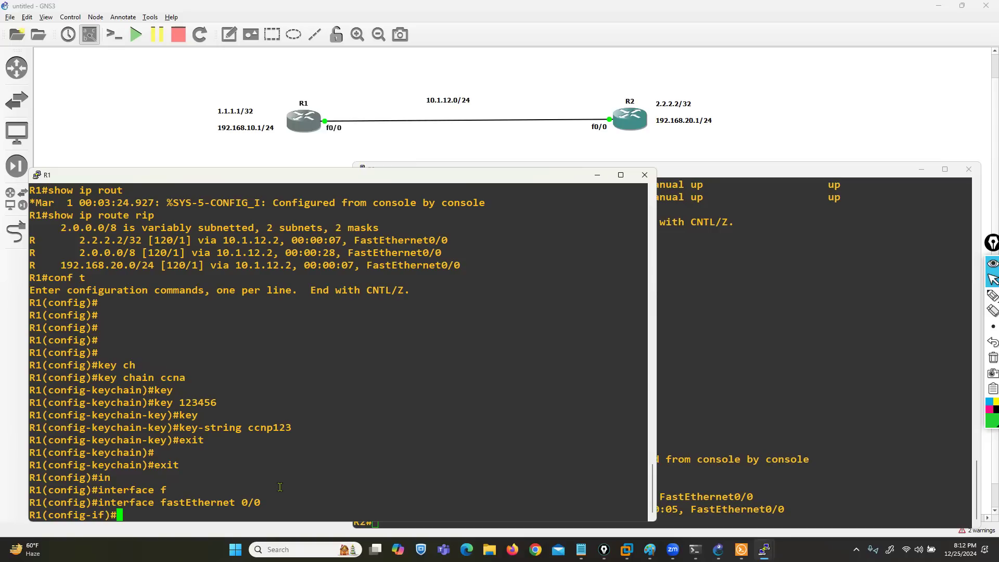
Step: List the options of ip rip authentication on R1's fastEthernet 0/0 and the modes it offers
text(ip rip au)
key(Tab)
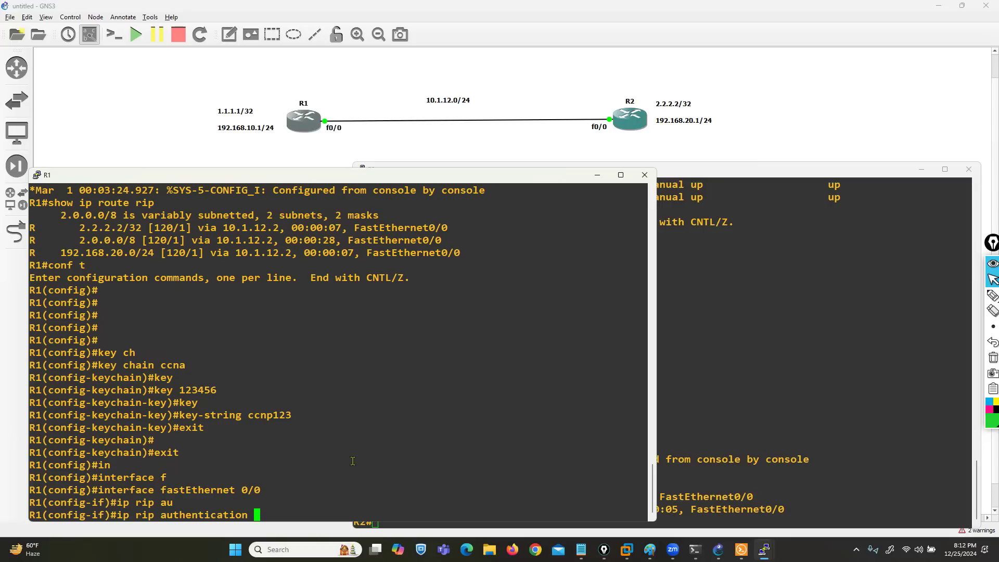
text(?)
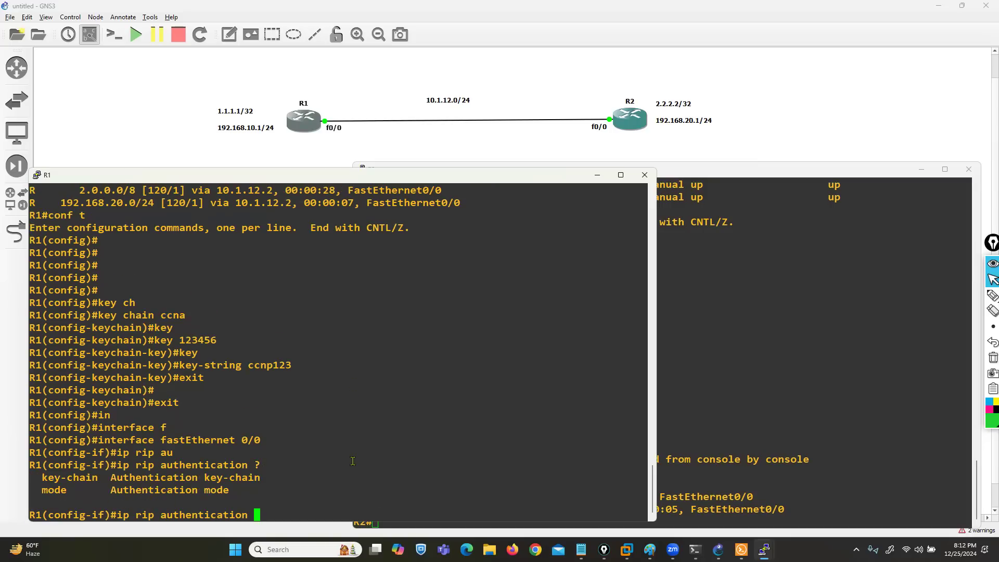
drag(36, 477, 62, 491)
click(311, 518)
text(mo)
key(Tab)
text(?)
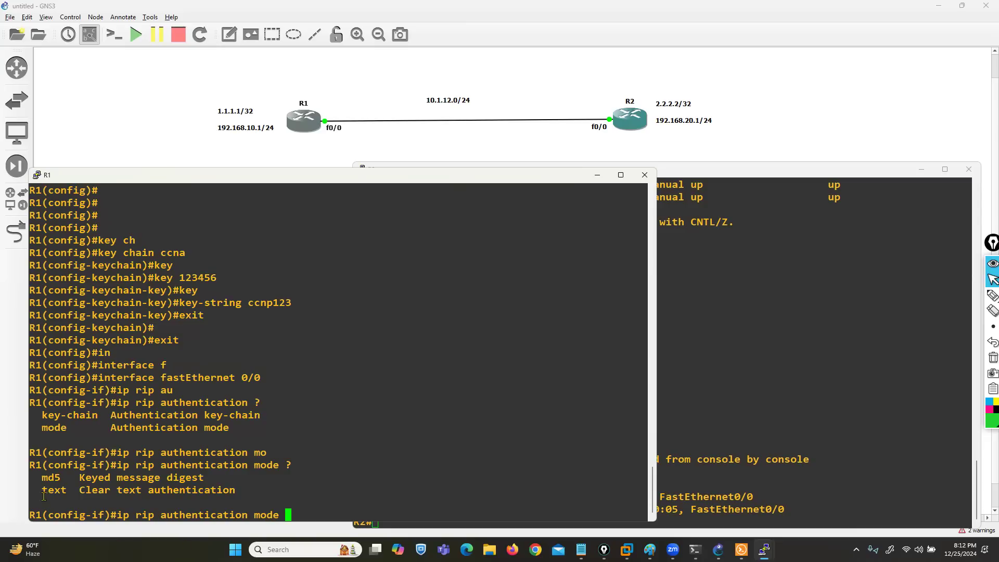
Step: Set the RIP authentication mode to text on R1's fastEthernet 0/0
drag(43, 491, 209, 493)
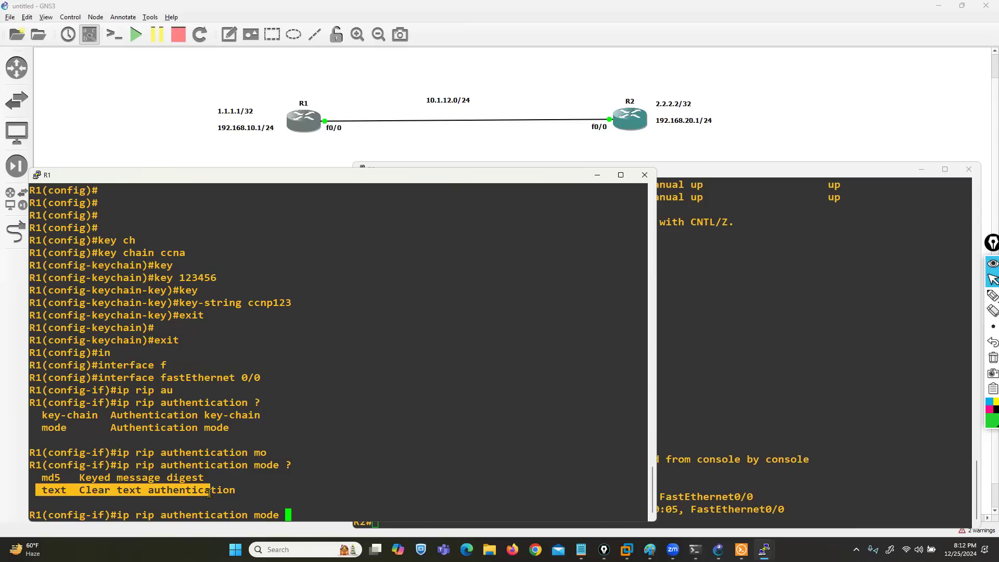
drag(37, 477, 63, 474)
click(337, 485)
text(te)
key(Tab)
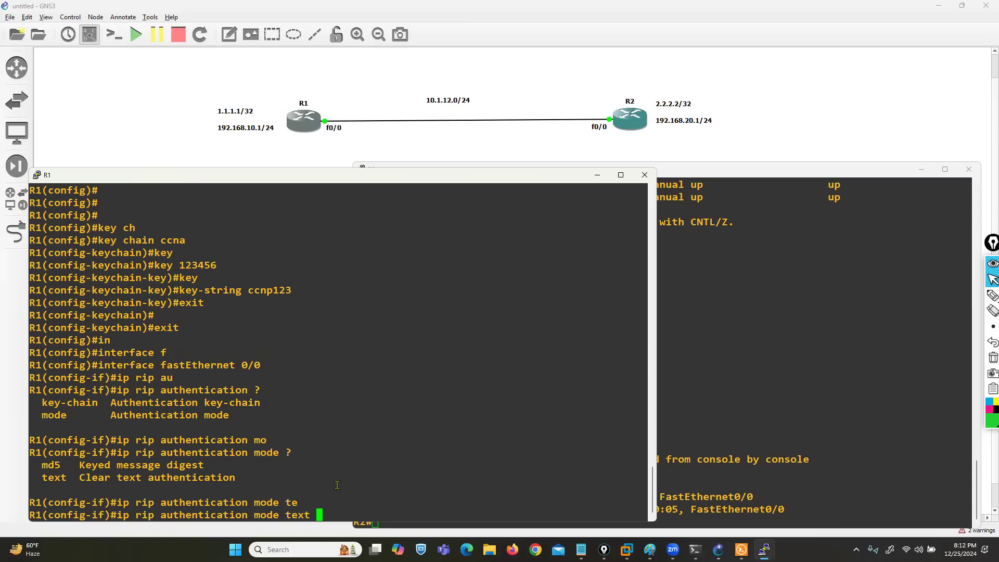
key(Return)
key(Return)
key(Return)
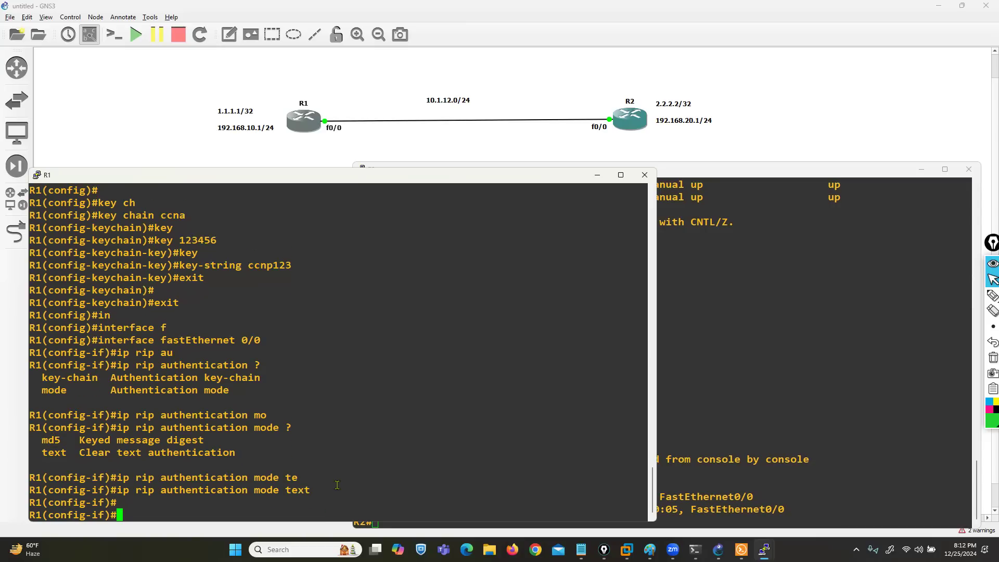
Step: Apply key chain ccna to RIP authentication on R1's fastEthernet 0/0 after listing the ip rip authentication options
text(ip rip au)
key(Tab)
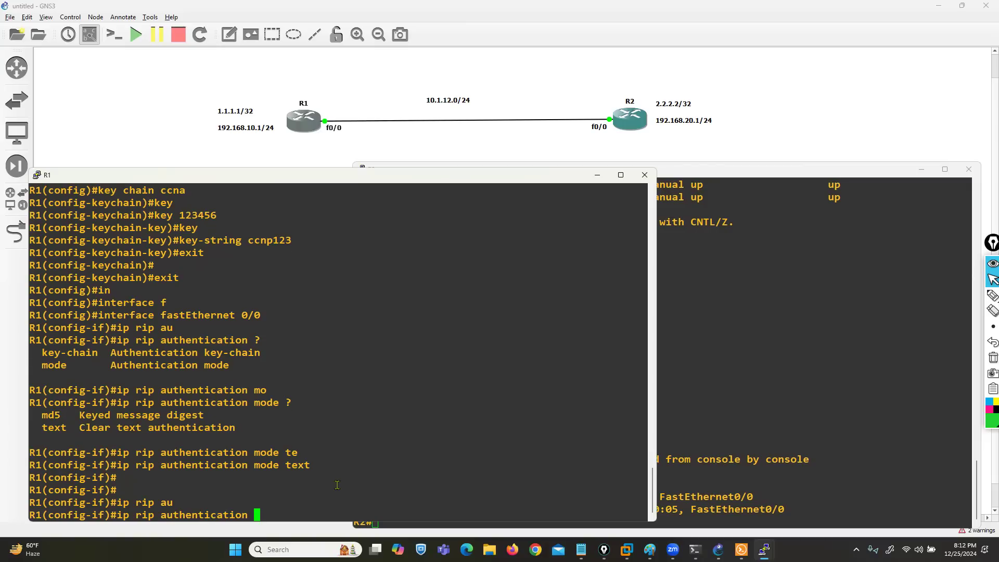
text(?ke)
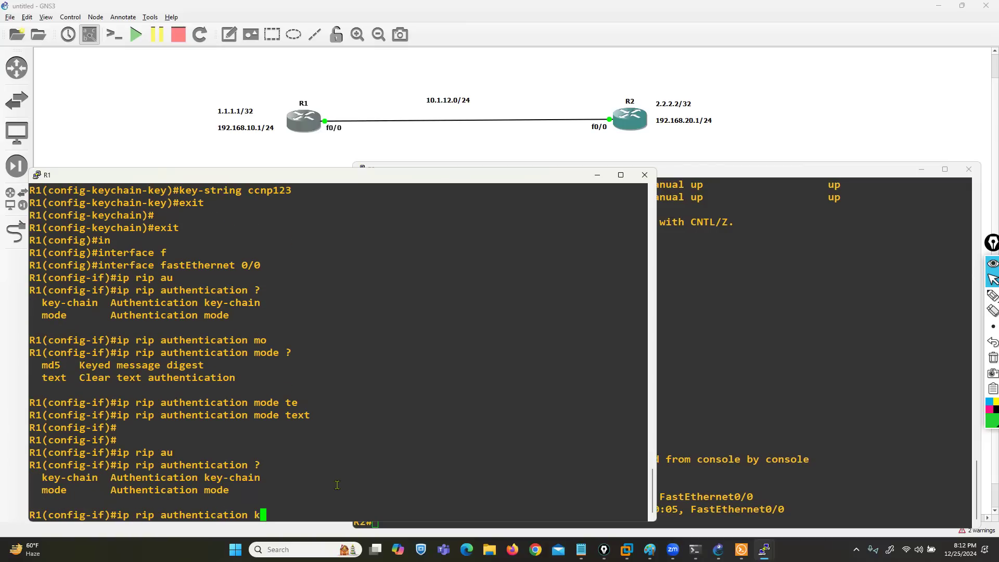
key(Tab)
scroll(298, 395, up, 4)
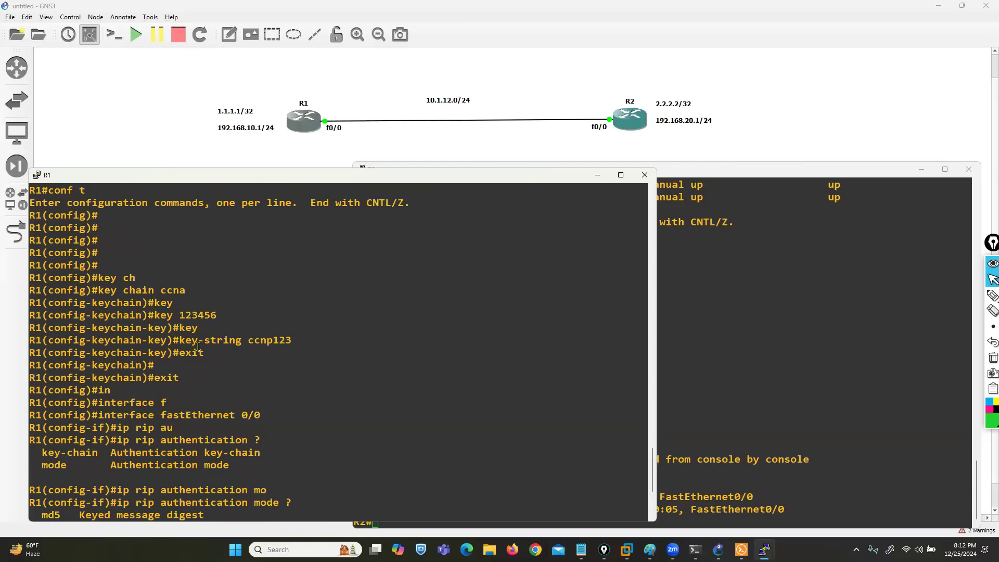
drag(161, 290, 183, 290)
right_click(333, 390)
key(Return)
key(Return)
key(Return)
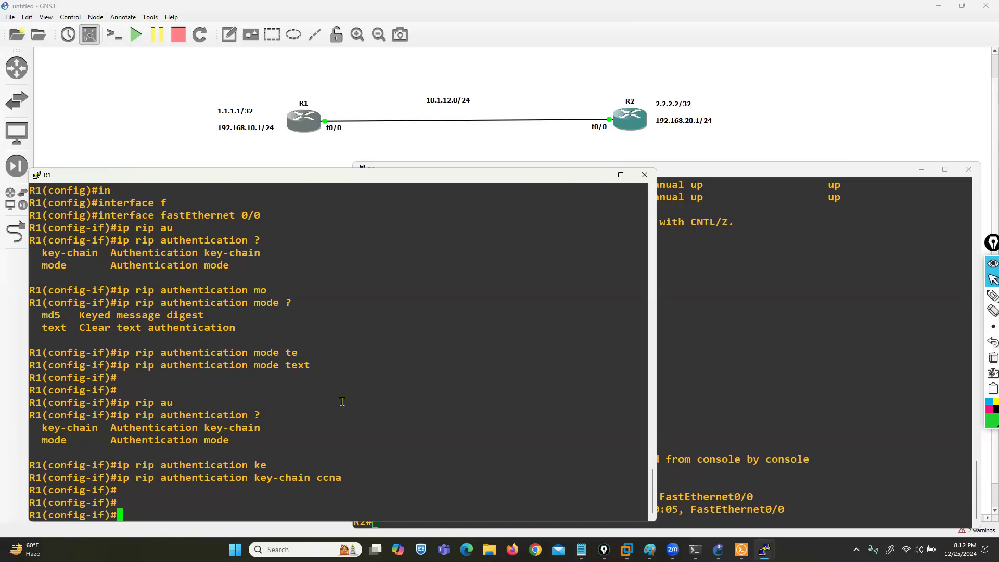
Step: Leave configuration mode on R1 and clear its entire IP routing table twice
key(ctrl+z)
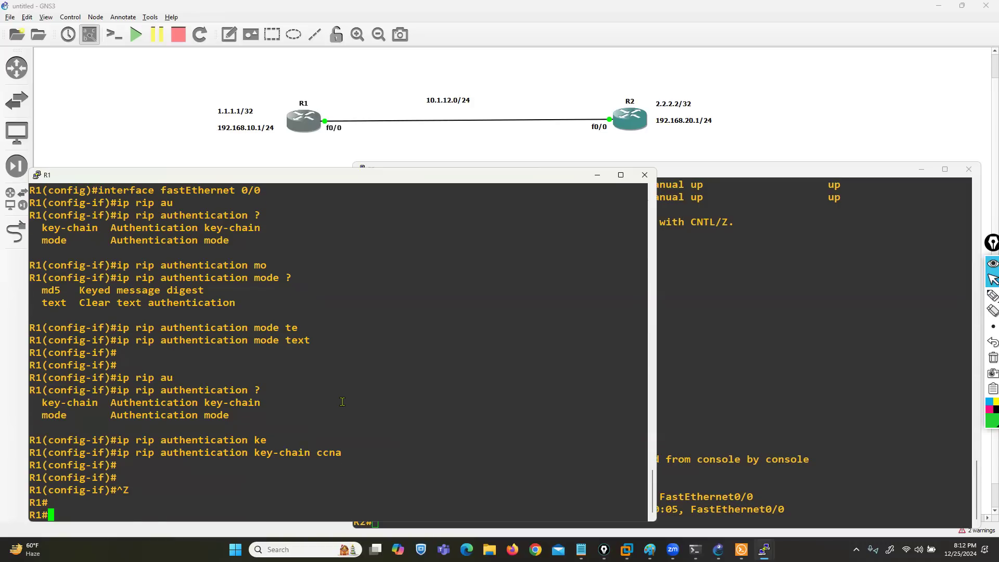
key(Return)
key(Return)
key(Return)
key(Return)
text(clear ip ro)
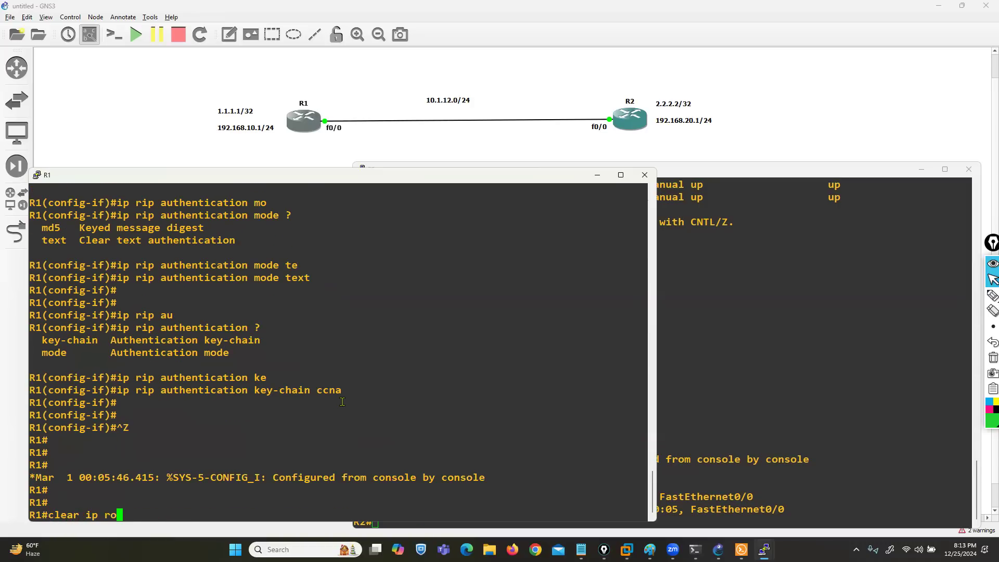
text(ute *)
key(Return)
key(Return)
key(Return)
key(Up)
key(Return)
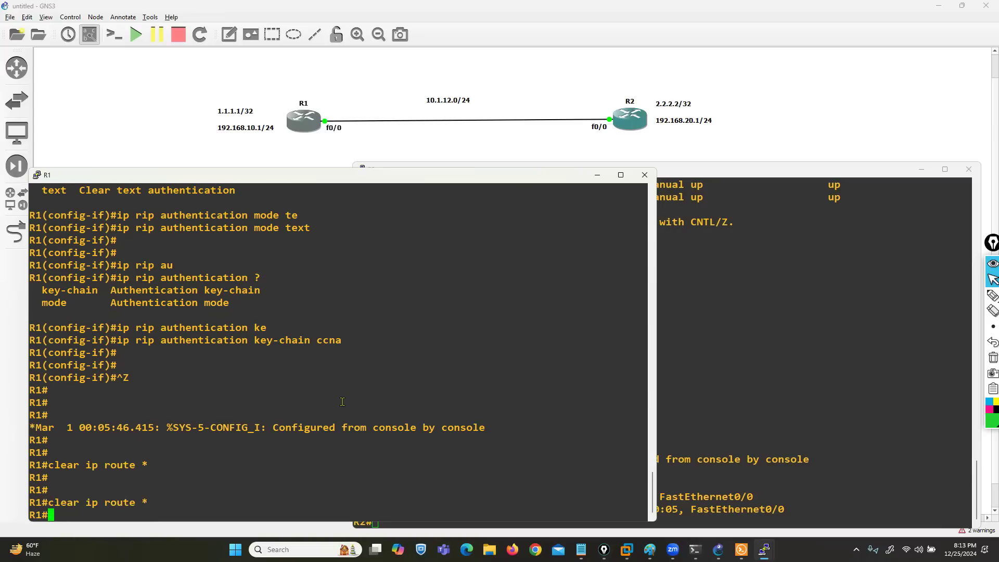
Step: Display the RIP routes in R1's routing table with show ip route rip
key(Return)
key(Return)
key(Return)
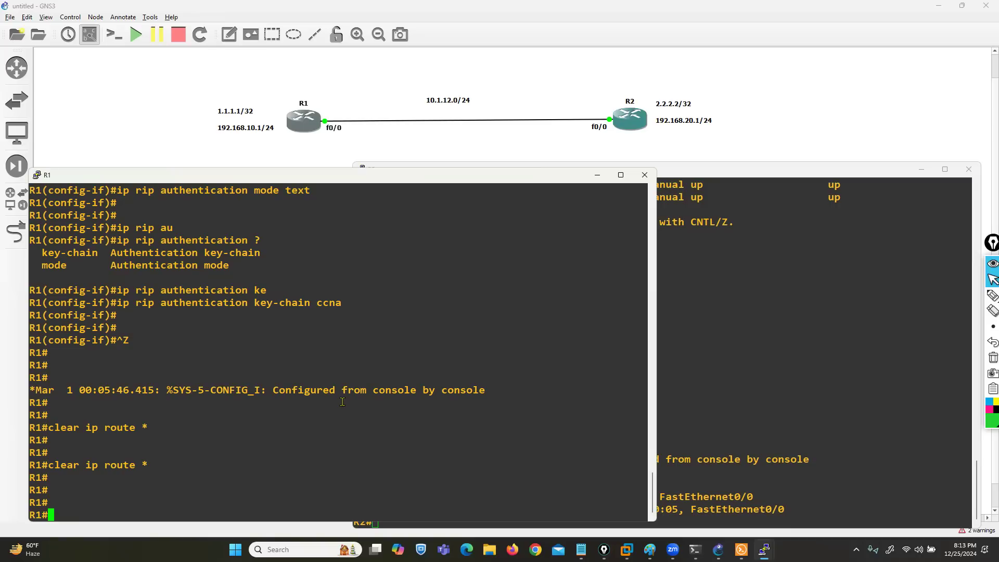
text(sh)
key(Tab)
text(ip route rip)
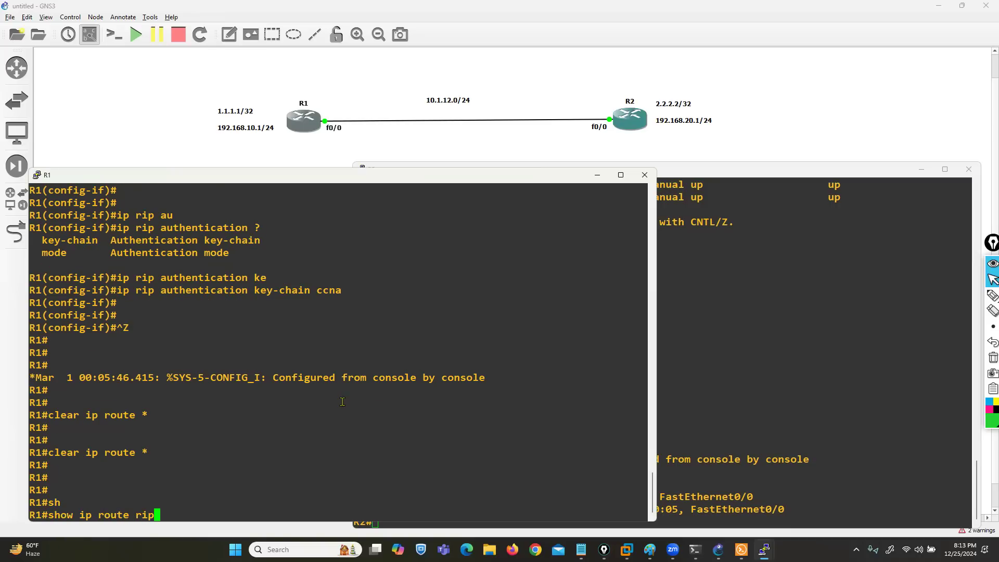
key(Return)
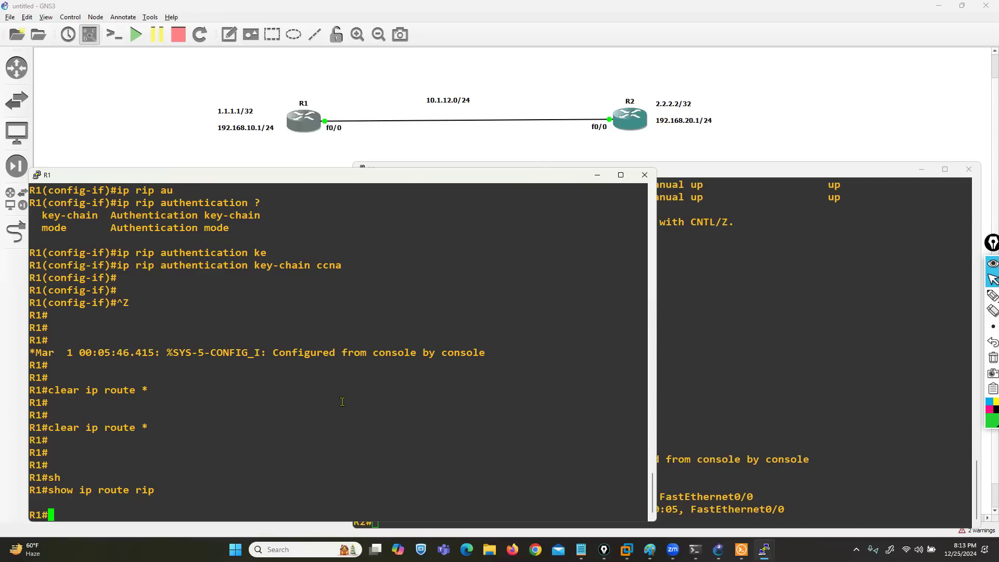
Step: Switch to the R2 console and clear its entire IP routing table twice
click(731, 414)
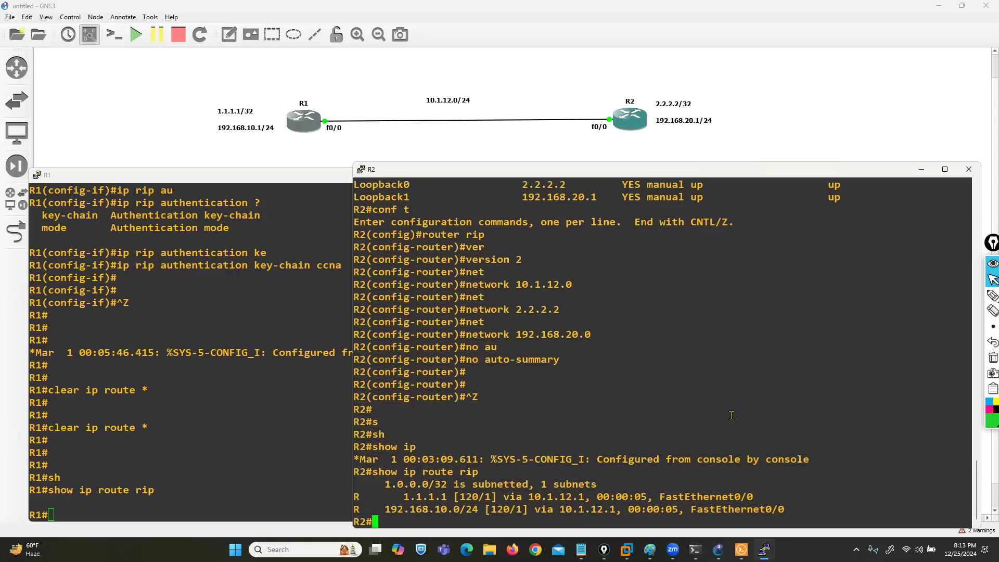
text(clear ip route *)
key(Return)
key(Return)
key(Return)
key(Return)
key(Return)
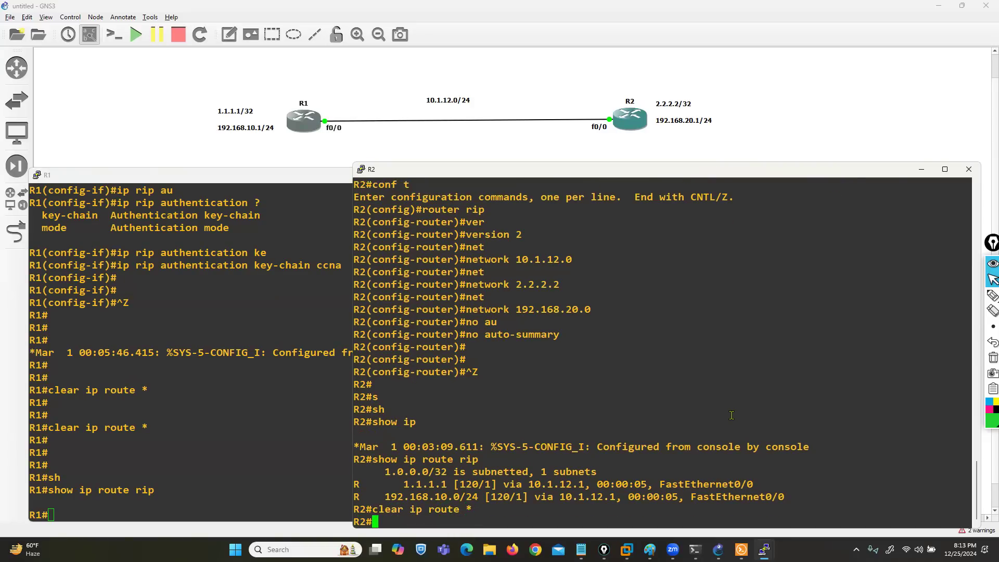
key(Up)
key(Return)
key(Return)
key(Return)
Step: Display the RIP routes in R2's routing table with show ip route rip
key(Up)
key(Up)
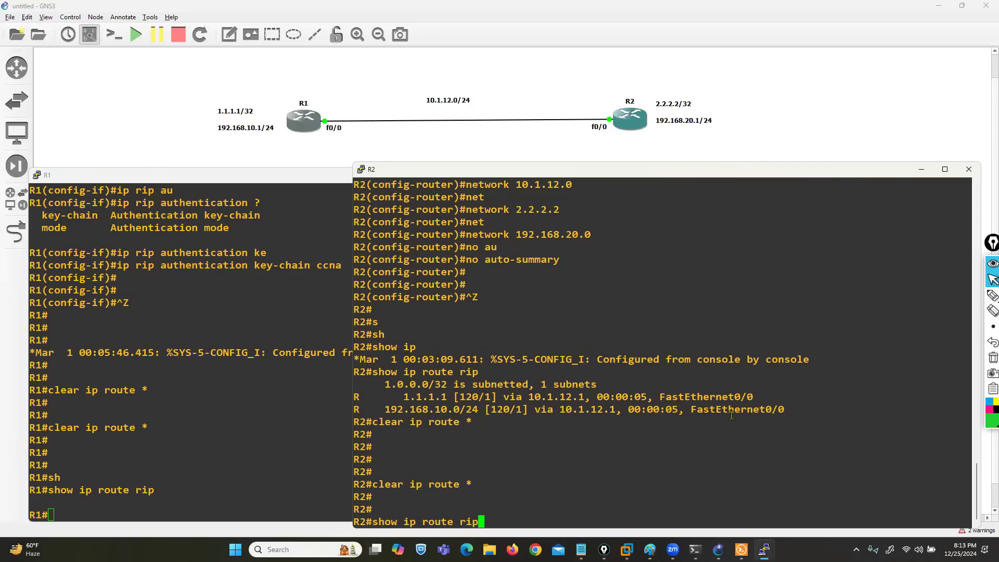
key(Return)
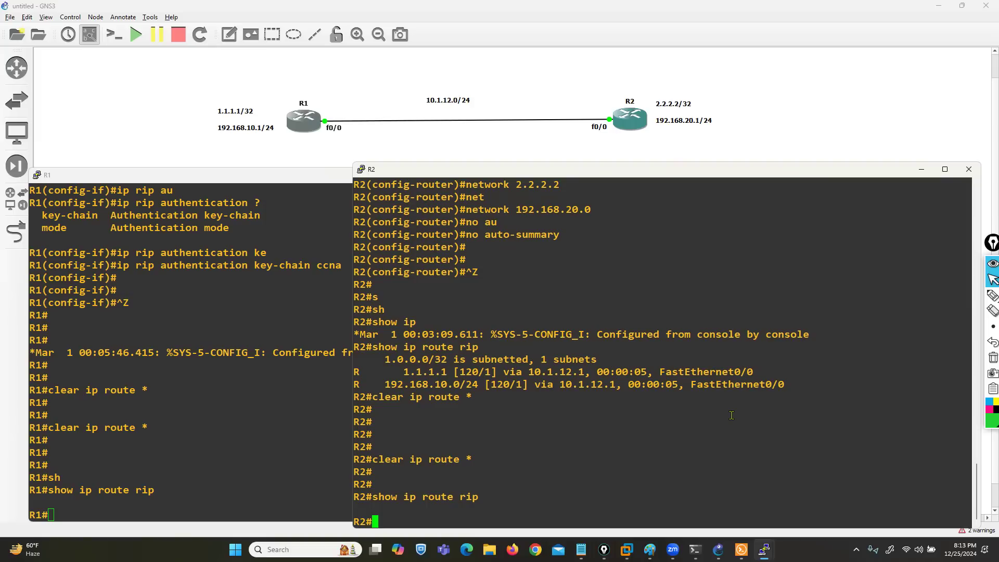
Step: Enter global configuration mode on R2
text(conf t)
key(Return)
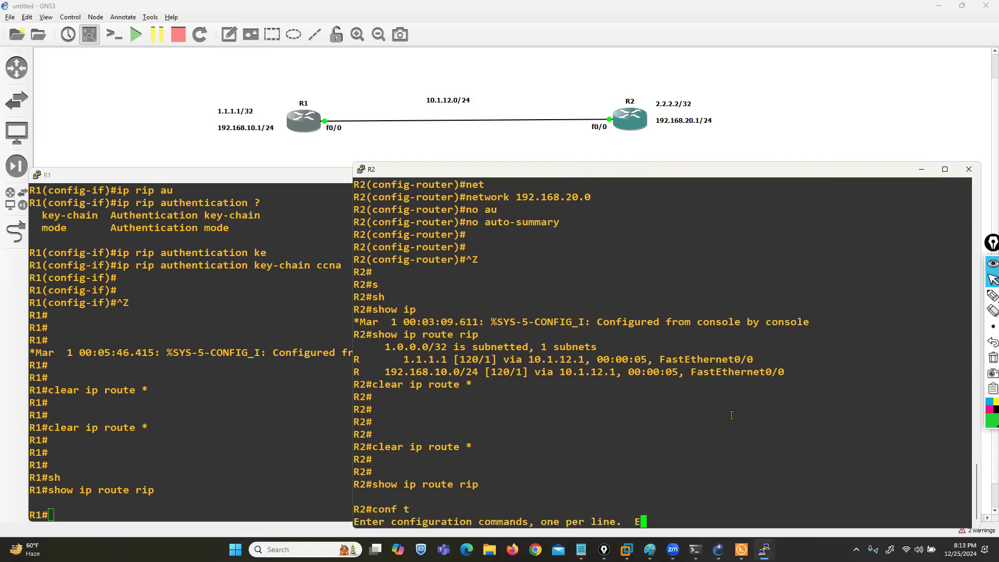
key(Return)
key(Return)
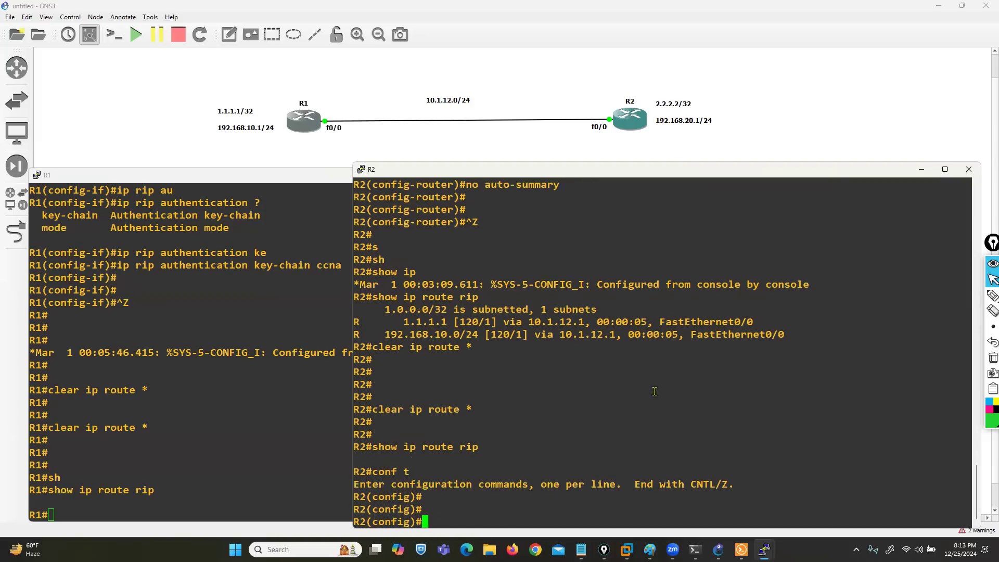
scroll(156, 390, up, 4)
scroll(156, 390, down, 4)
Step: On R1, display the running-configuration sections that match key
click(156, 390)
text(sh run )
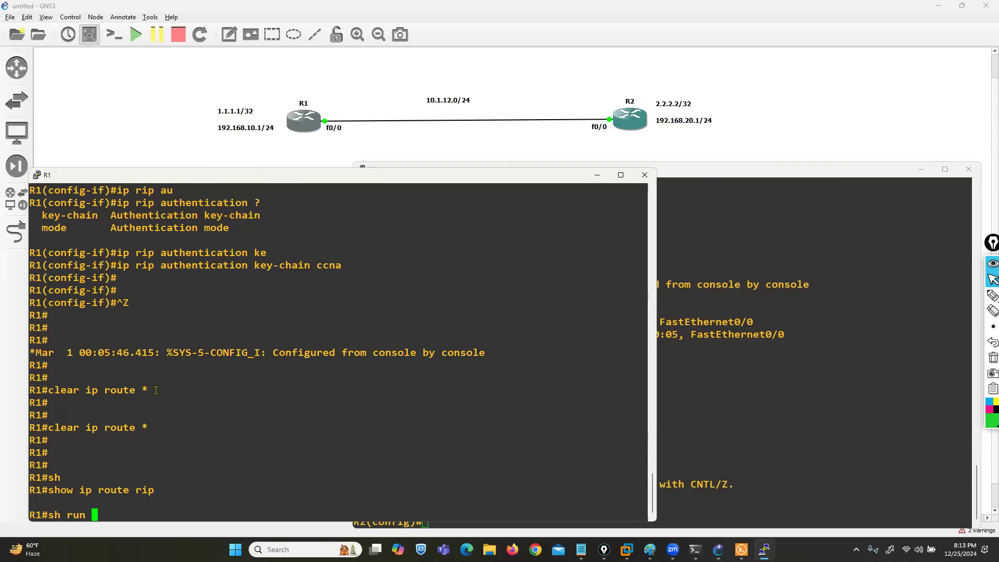
text(| sec key)
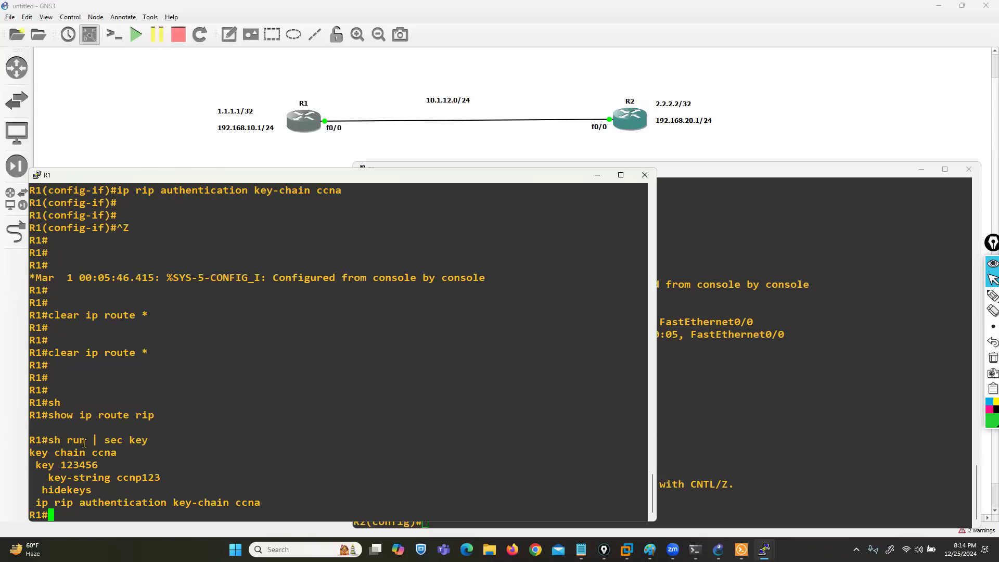
Step: Copy R1's key chain ccna lines, including key number and key-string, into R2's configuration and exit back to global configuration mode
drag(30, 451, 160, 477)
key(super+c)
click(743, 427)
right_click(605, 429)
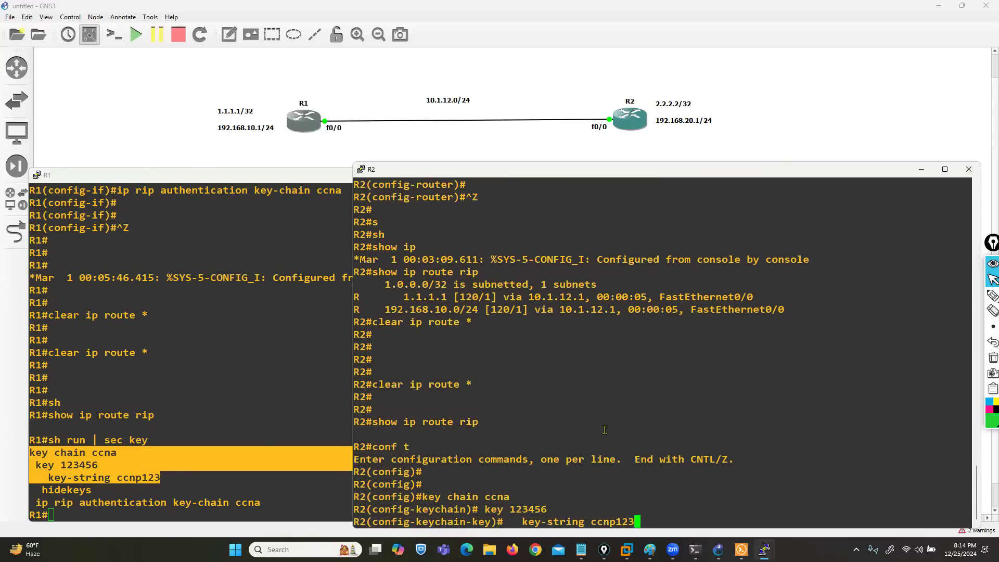
key(Return)
text(exit)
key(Return)
key(Return)
text(exit)
key(Return)
key(Return)
Step: Enter interface configuration for fastEthernet 0/0 on R2
key(Return)
text(in)
key(Tab)
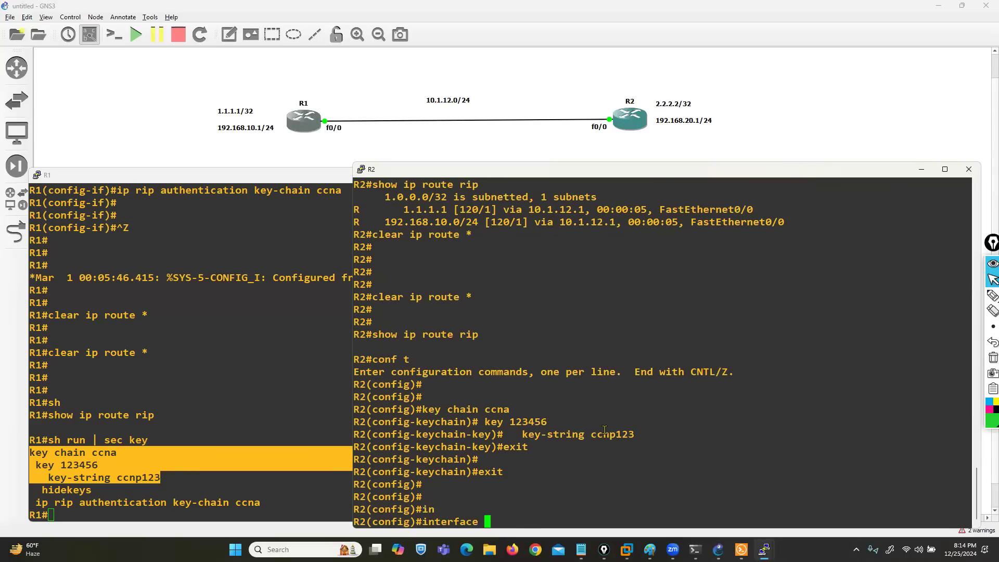
text(fas)
key(Tab)
text(0/0)
key(Return)
Step: Set the RIP authentication mode to text on R2's fastEthernet 0/0
text(ip )
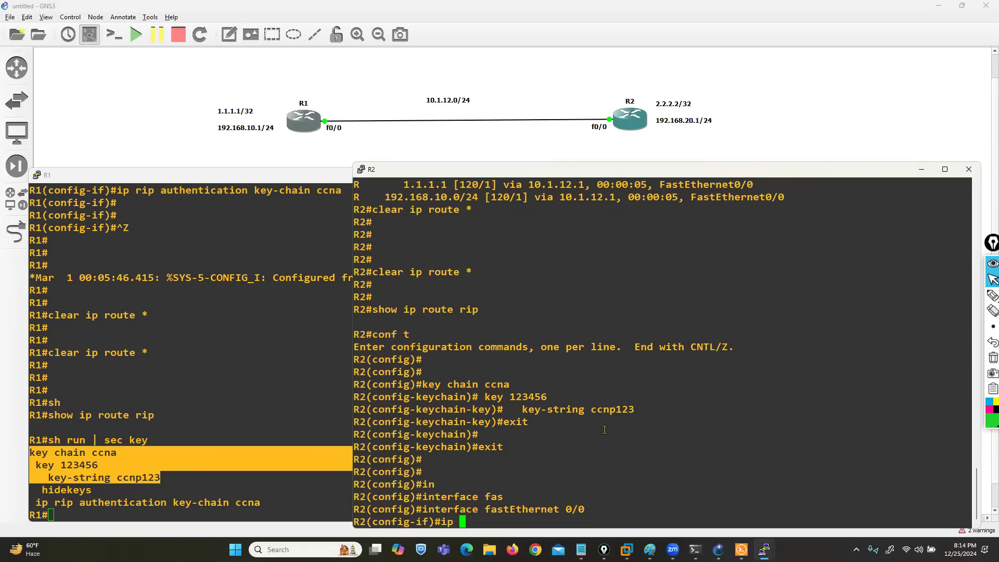
text(rip au)
key(Tab)
text(mo)
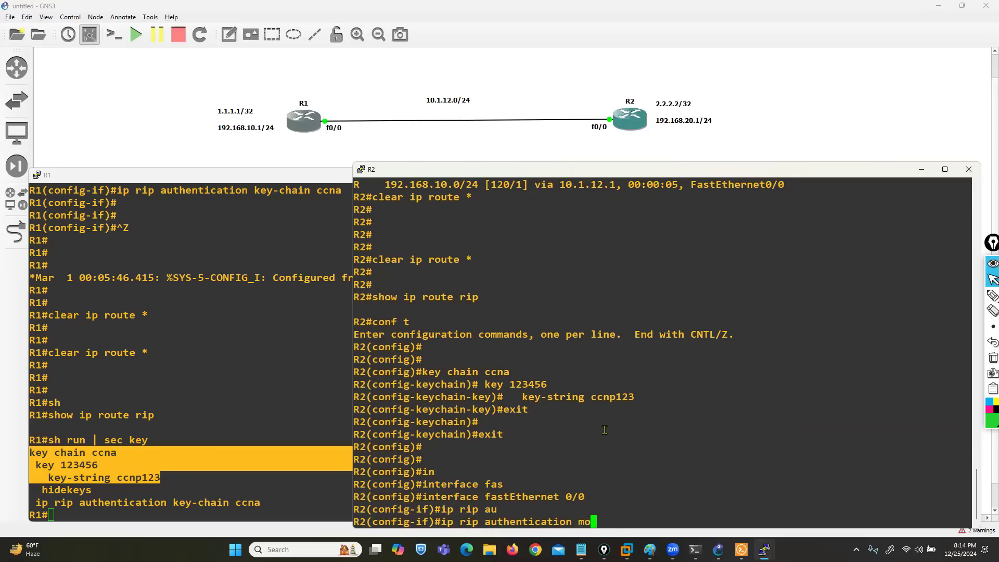
key(Tab)
text(te)
key(Tab)
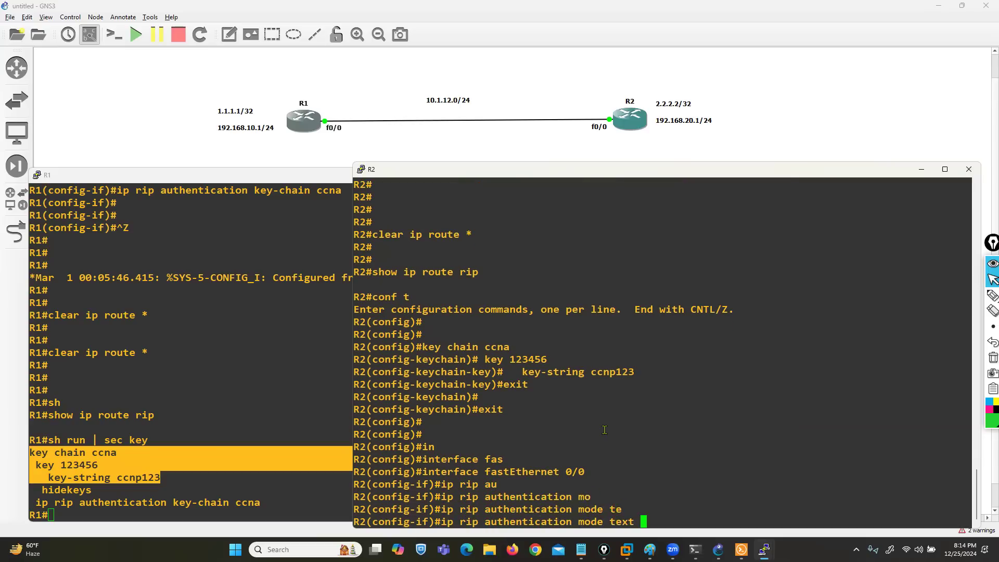
key(Return)
Step: Apply key chain ccna to RIP authentication on R2's fastEthernet 0/0 and leave configuration mode
text(ip a)
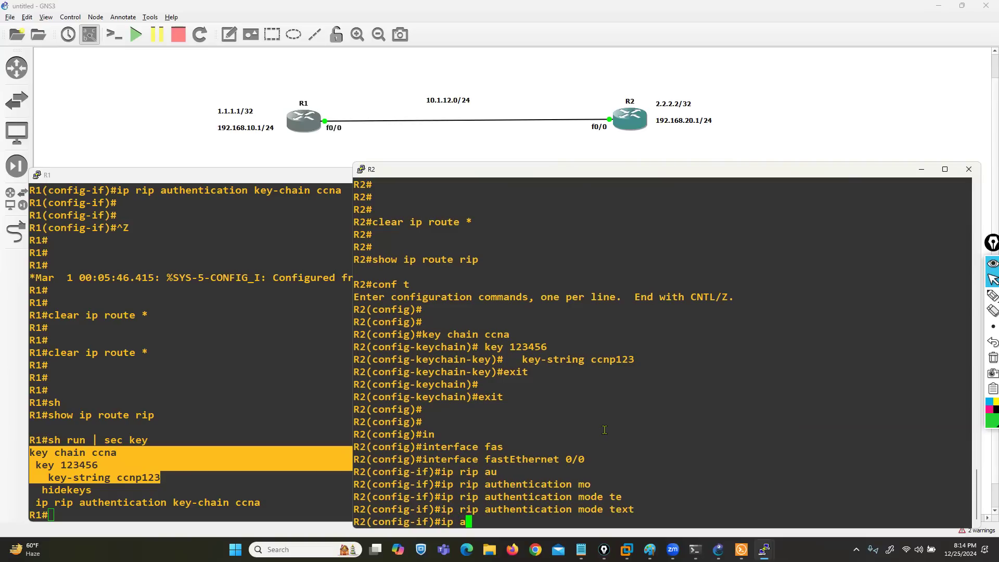
text(ip au)
key(Tab)
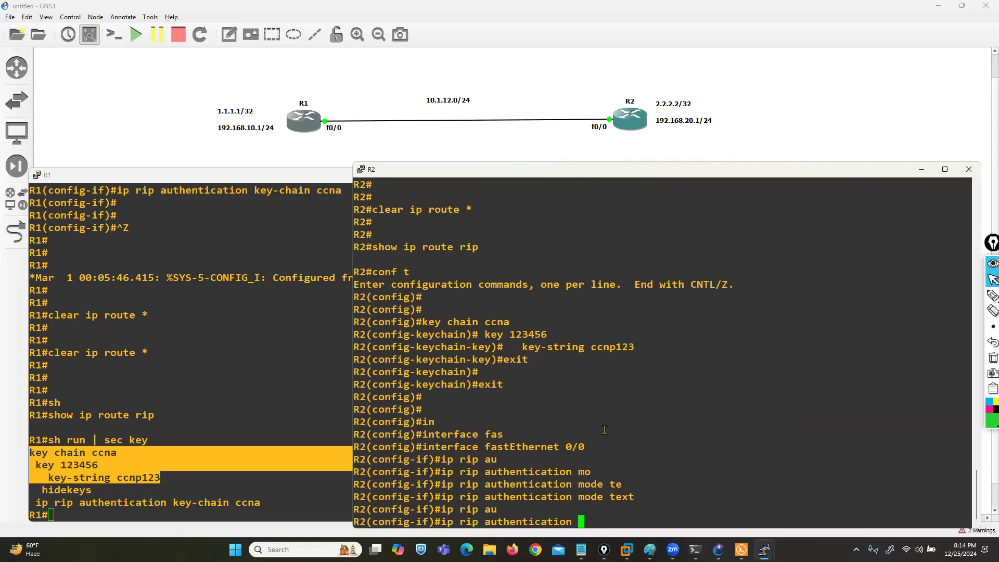
text(ke)
key(Tab)
text(ccna)
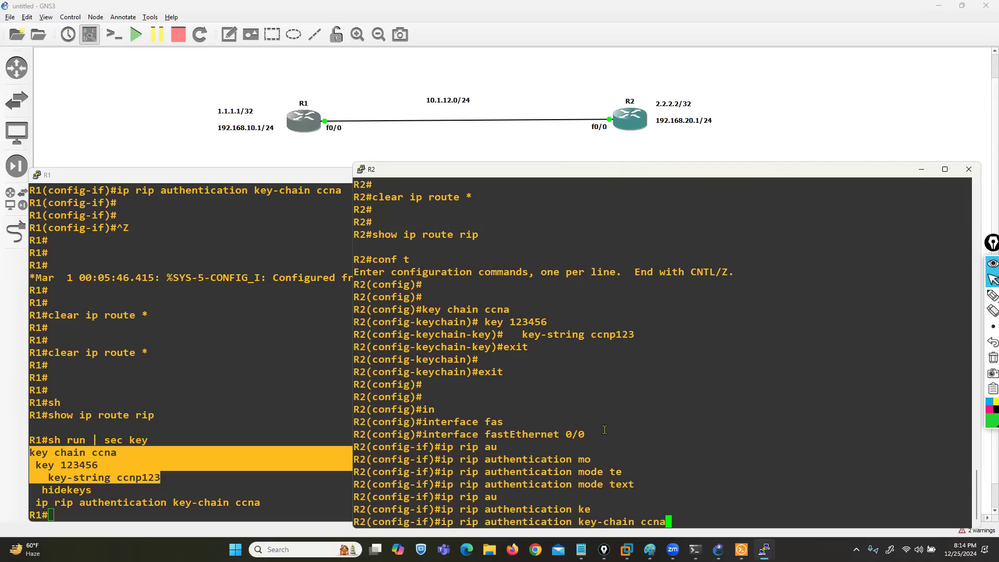
key(Return)
key(Return)
key(Return)
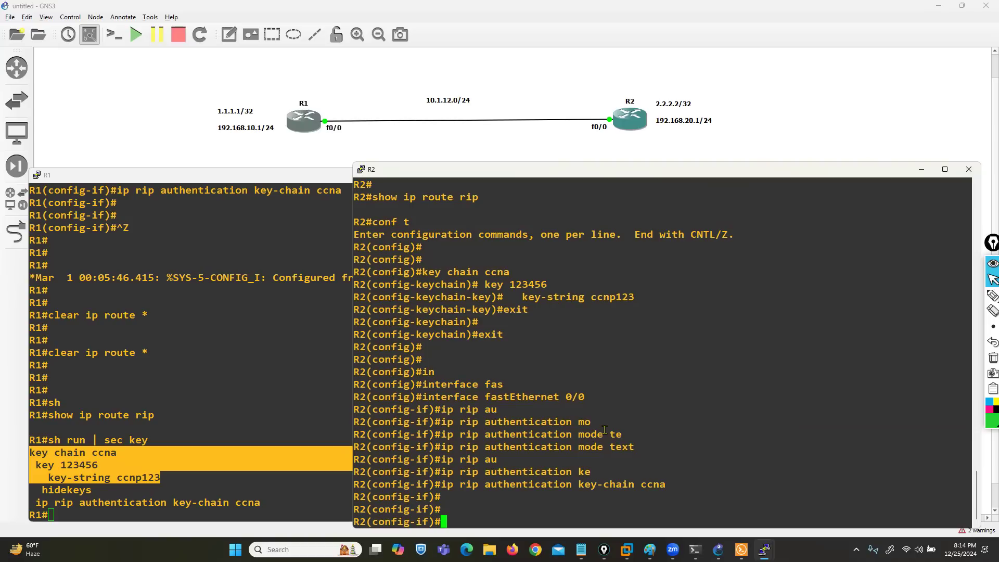
key(ctrl+z)
key(Return)
key(Return)
key(Return)
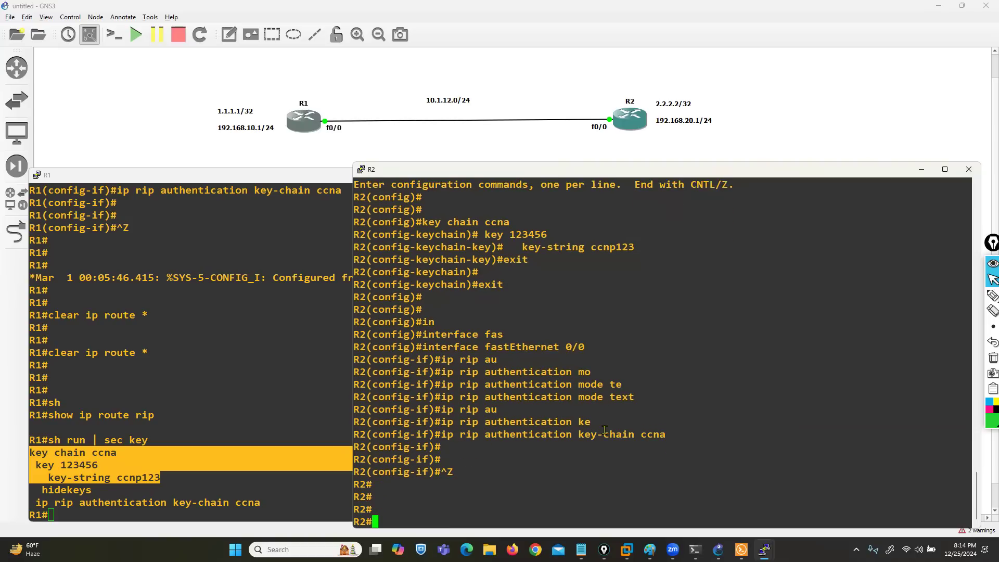
Step: Start a Wireshark packet capture on the link between R1 and R2 in GNS3
click(443, 129)
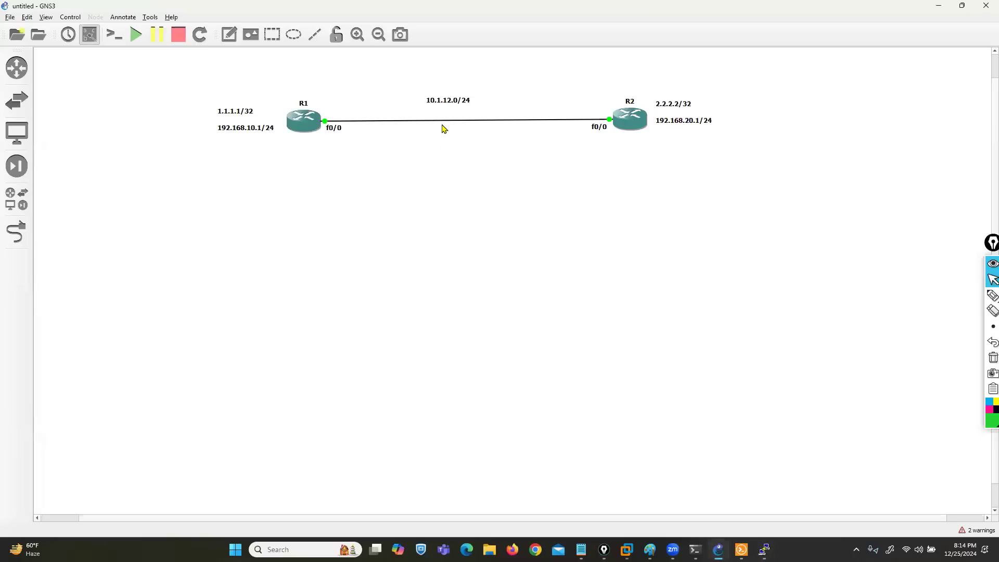
right_click(446, 121)
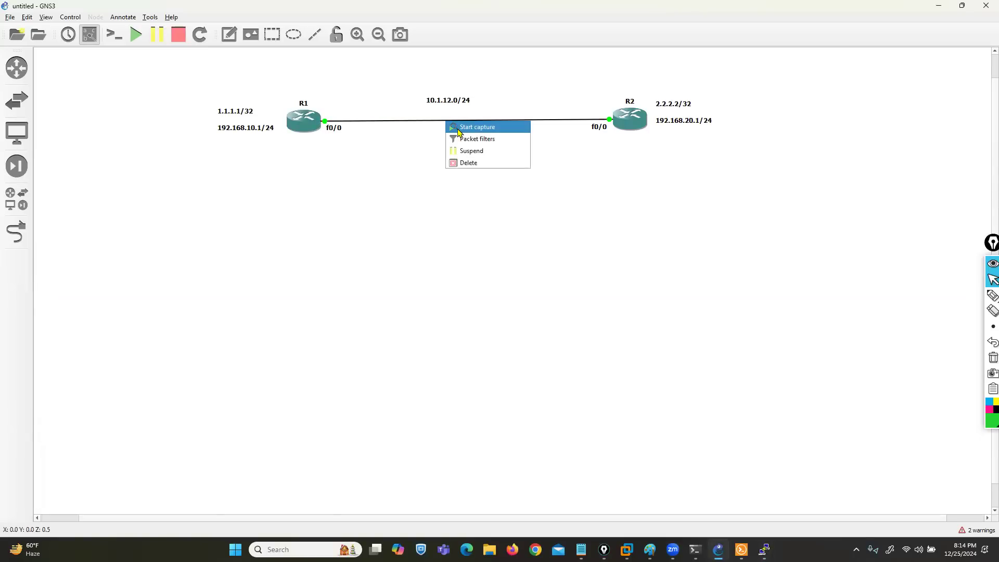
click(459, 128)
click(564, 291)
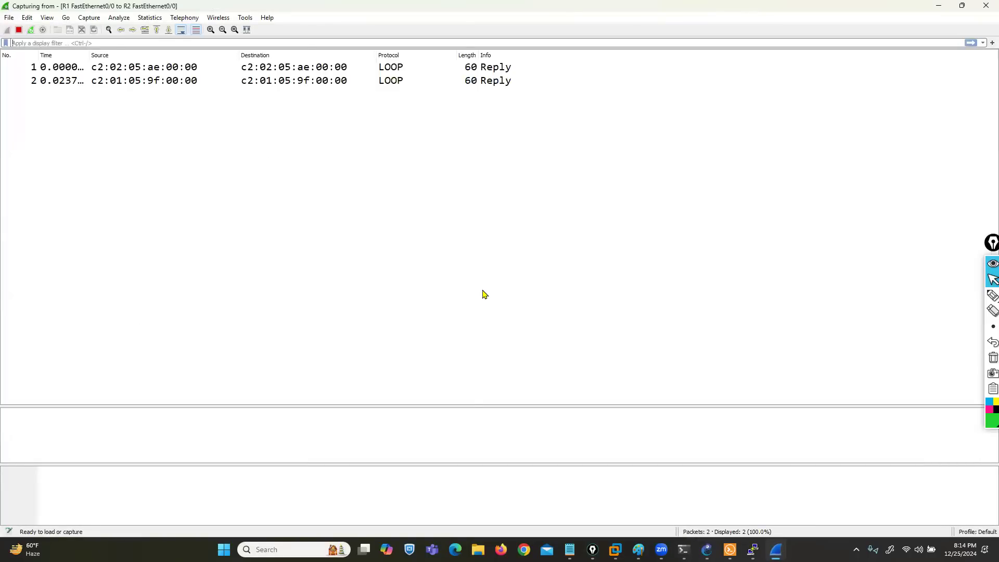
Step: Return to the R1 console and recheck its RIP routes with authentication configured on both routers
mouse_move(753, 550)
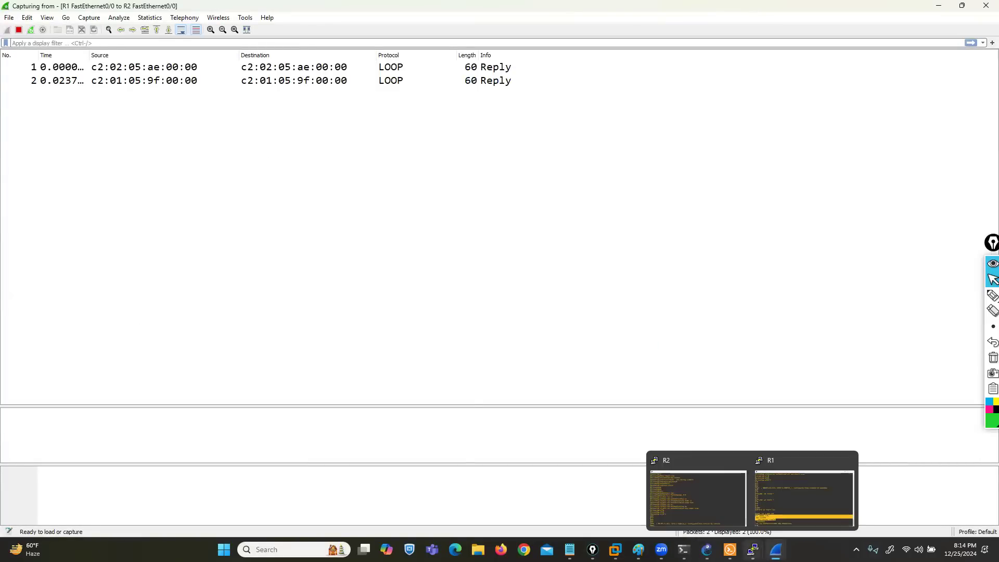
click(697, 497)
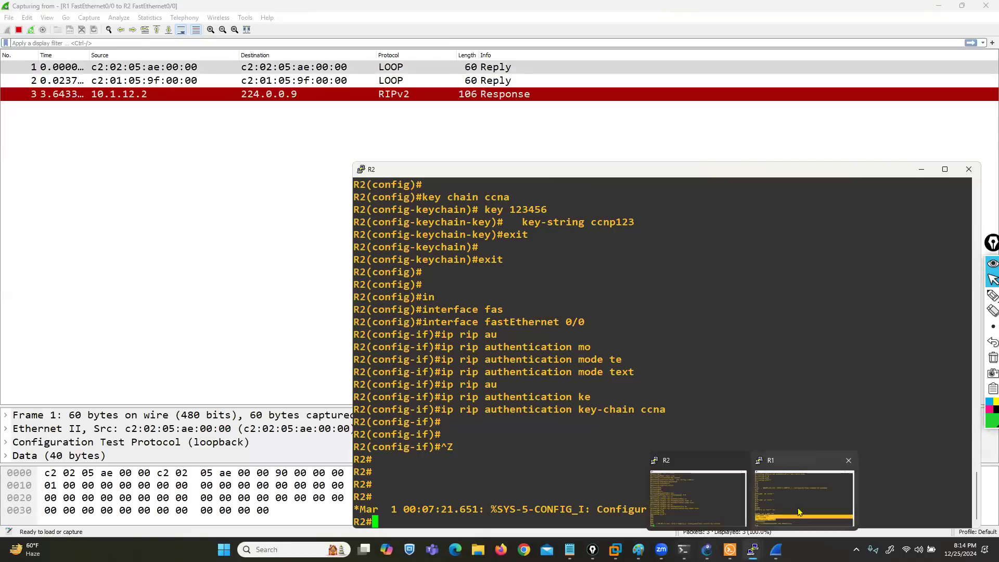
click(804, 499)
text(sh)
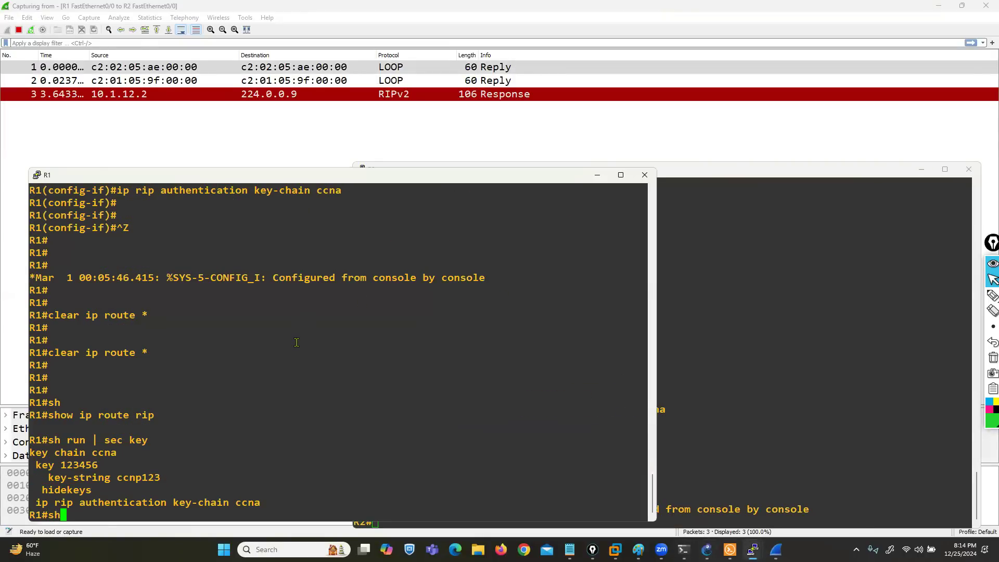
key(Tab)
text(ip route rip)
key(Return)
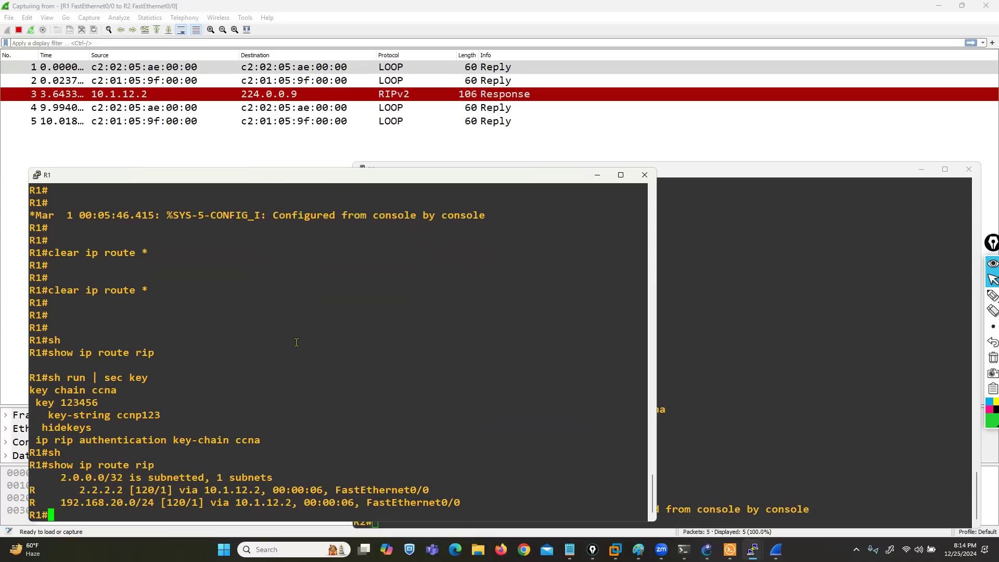
Step: Switch to the R2 console and display its RIP routes
click(741, 374)
text(sh)
key(Tab)
text(ip )
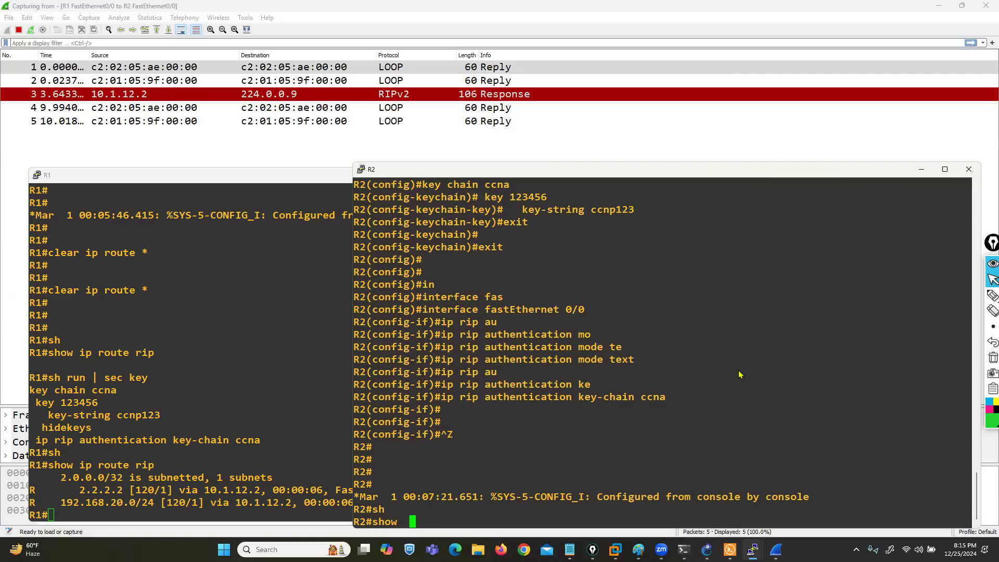
text(route rip)
key(Return)
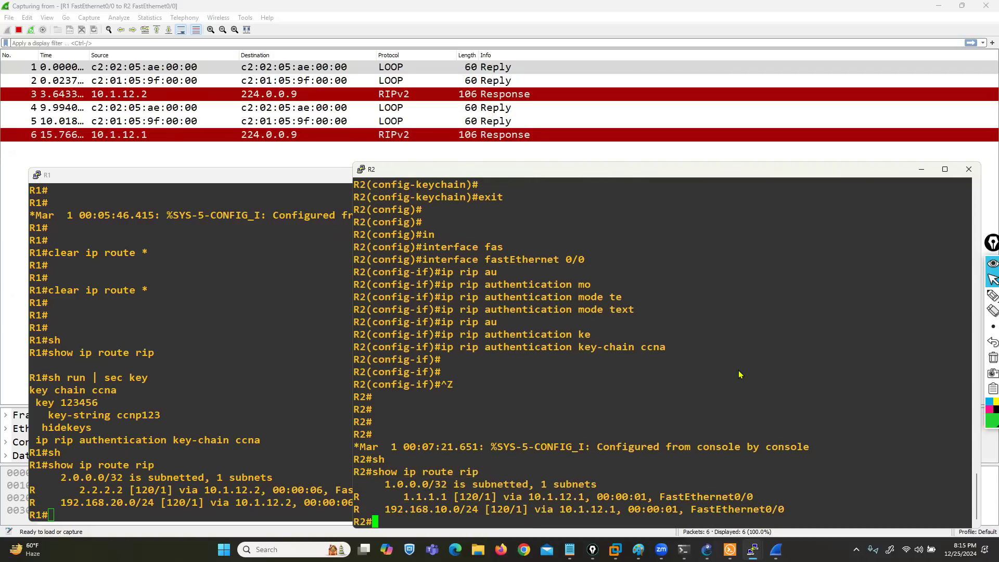
Step: Bring the Wireshark capture forward, outline the 224.0.0.9 destination of the RIPv2 response from 10.1.12.1, and clear the marking
click(351, 20)
click(992, 295)
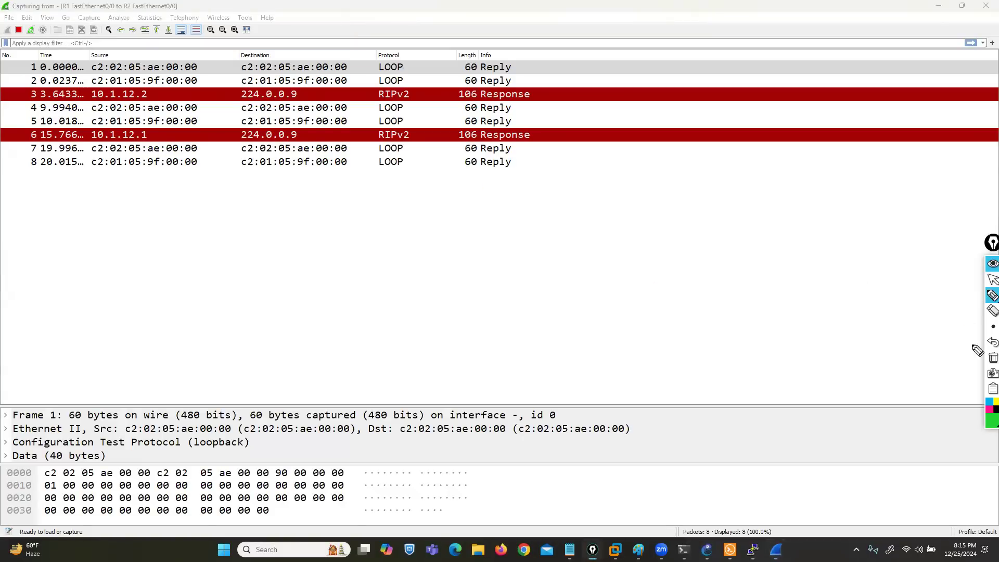
click(987, 416)
mouse_move(230, 142)
mouse_down()
mouse_move(312, 136)
mouse_move(294, 121)
mouse_move(234, 127)
mouse_move(232, 141)
mouse_up()
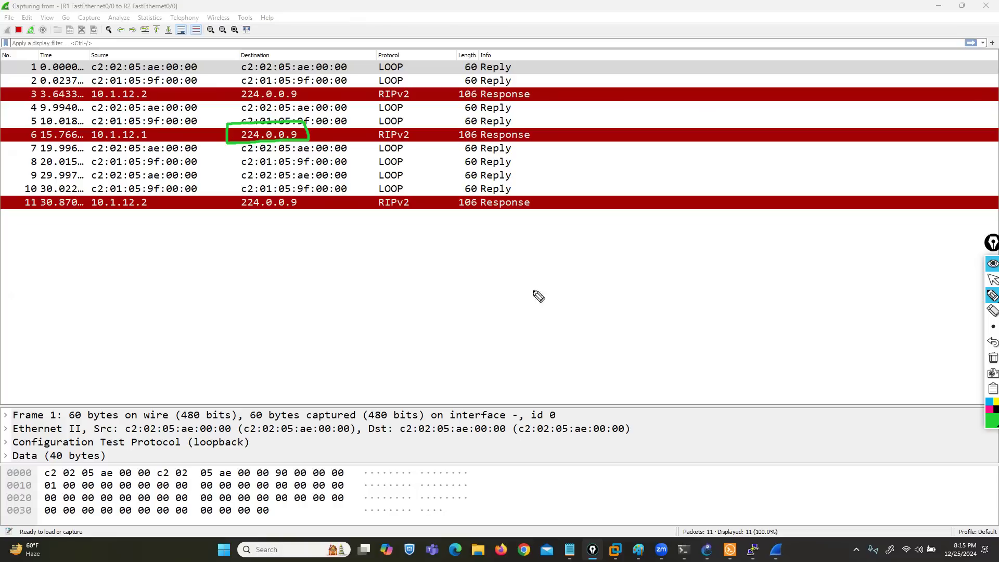
click(987, 330)
click(993, 280)
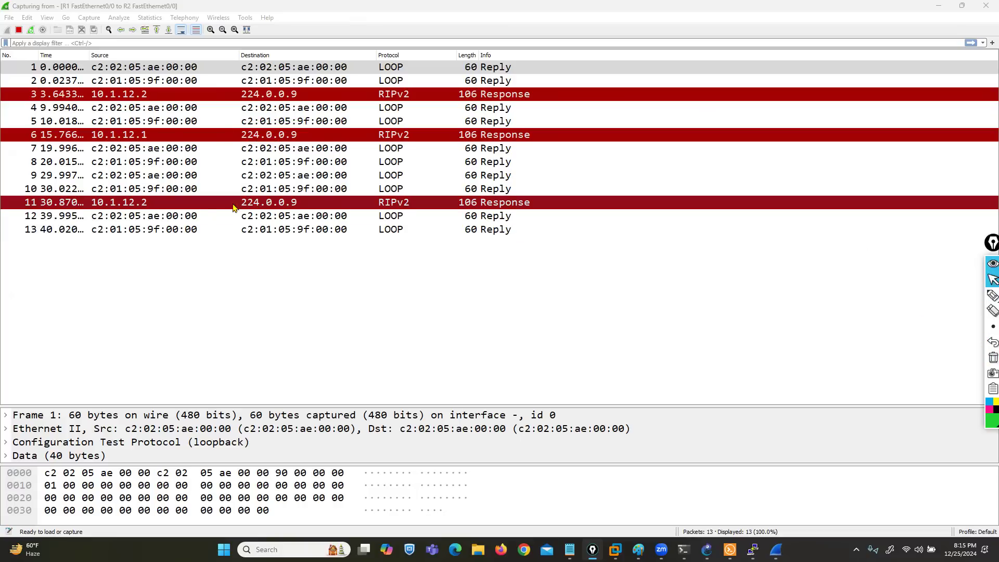
Step: Open RIPv2 packet 11 from 10.1.12.2 in its own window, inspect its IP and UDP layers, and expand Routing Information Protocol
click(133, 206)
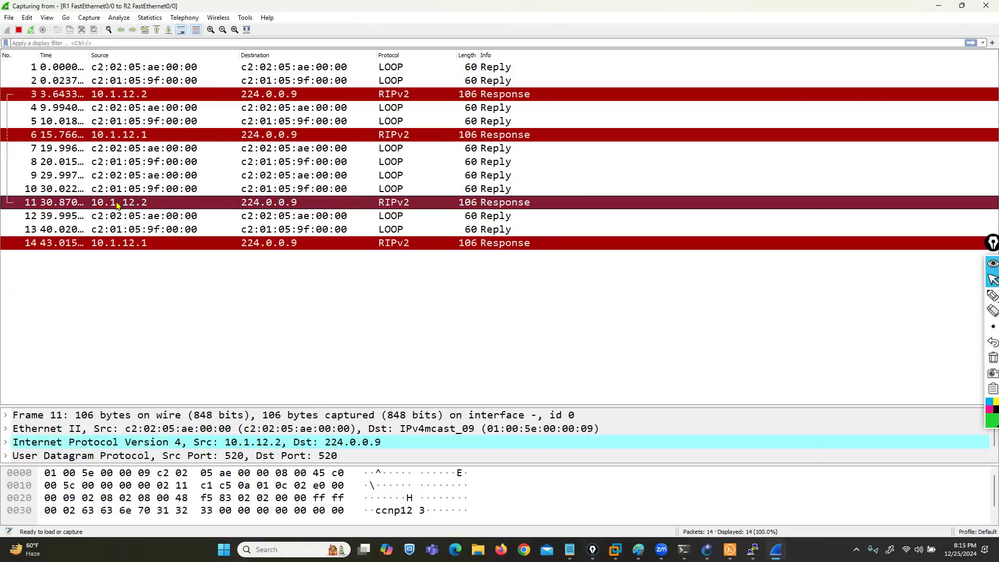
double_click(119, 204)
drag(240, 94, 299, 37)
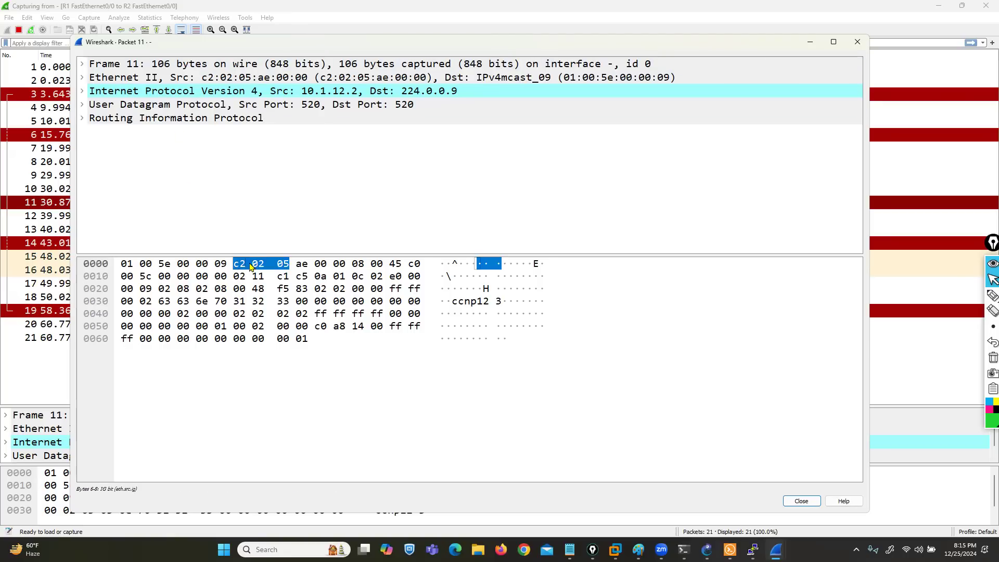
drag(249, 254, 252, 350)
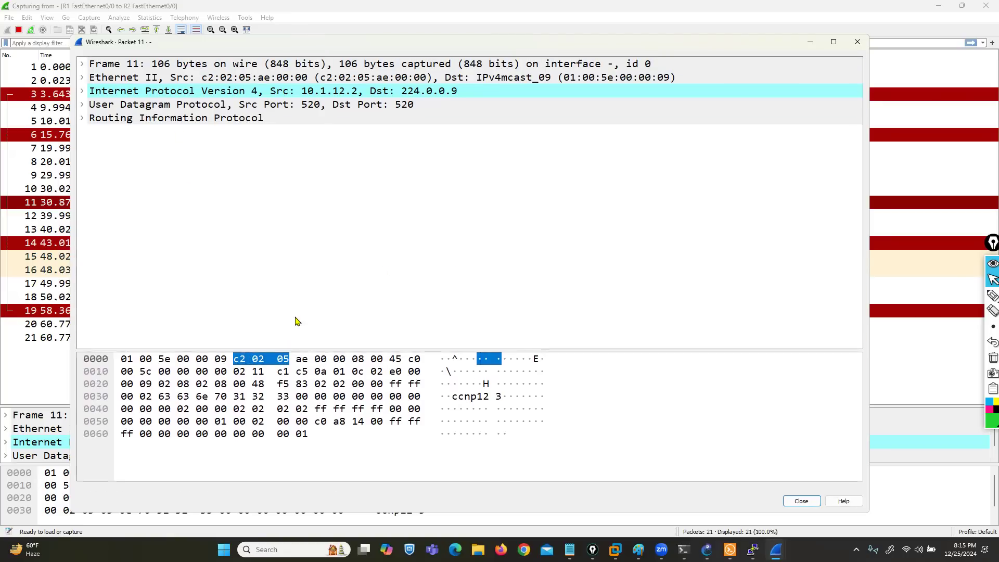
click(321, 96)
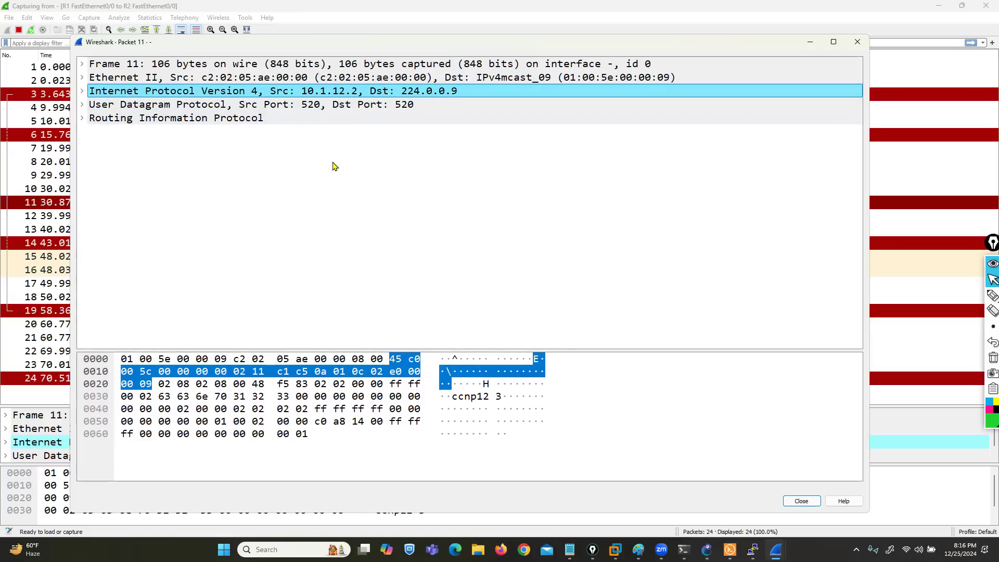
click(308, 106)
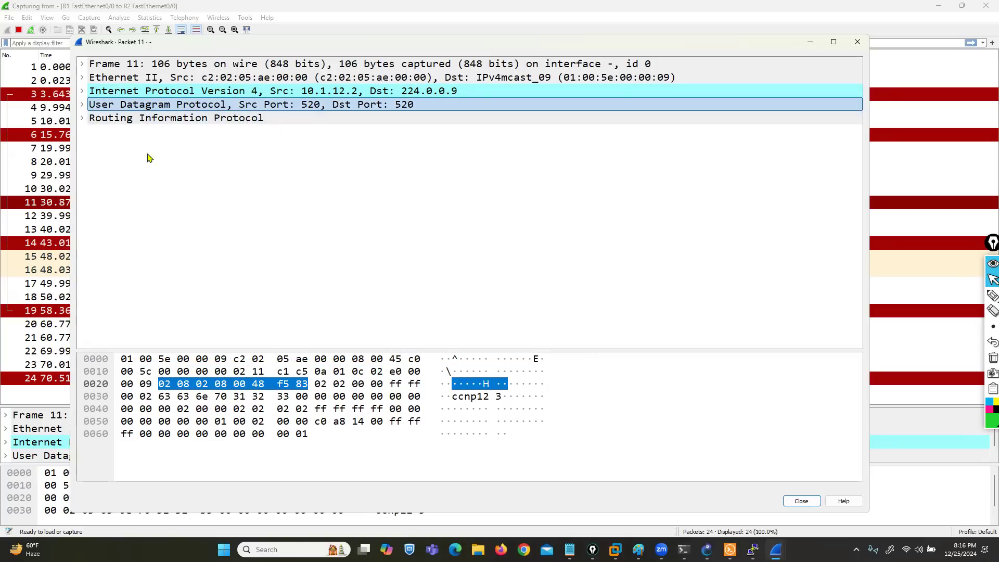
click(82, 119)
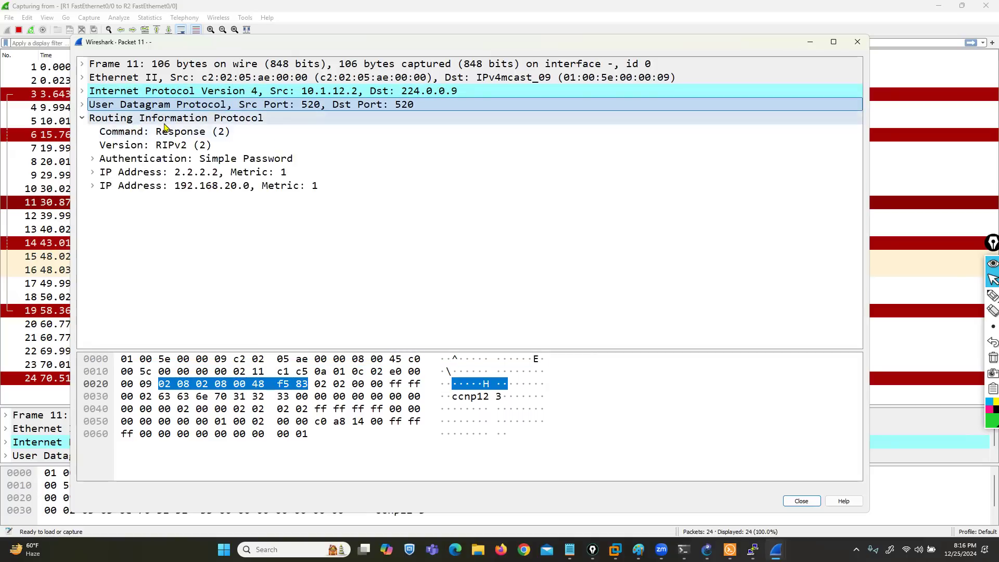
Step: Bracket the packet's Authentication entry, clear the marks, and expand the entry to inspect its password field
click(987, 297)
drag(292, 150, 302, 165)
drag(89, 151, 91, 166)
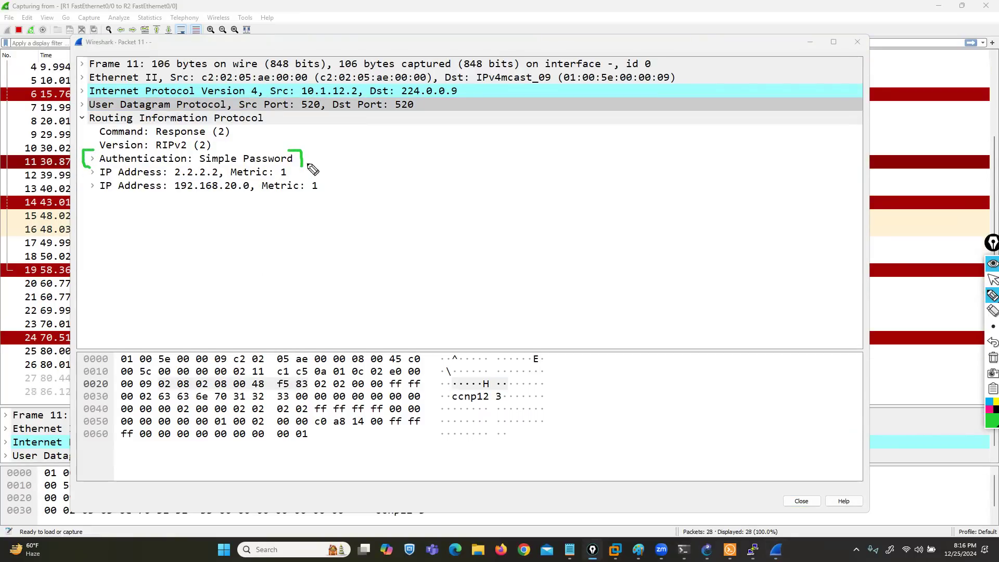
click(993, 357)
click(993, 280)
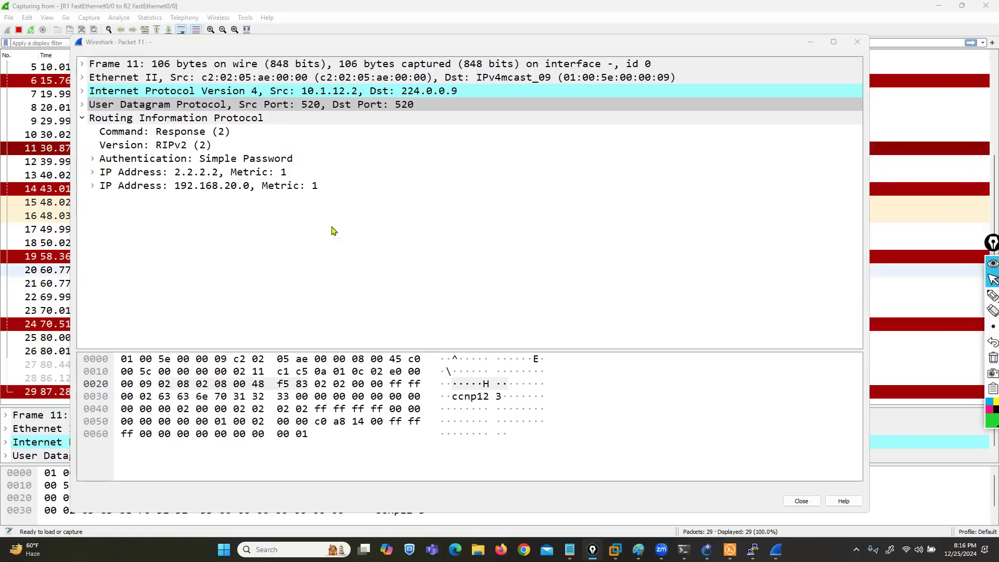
click(92, 158)
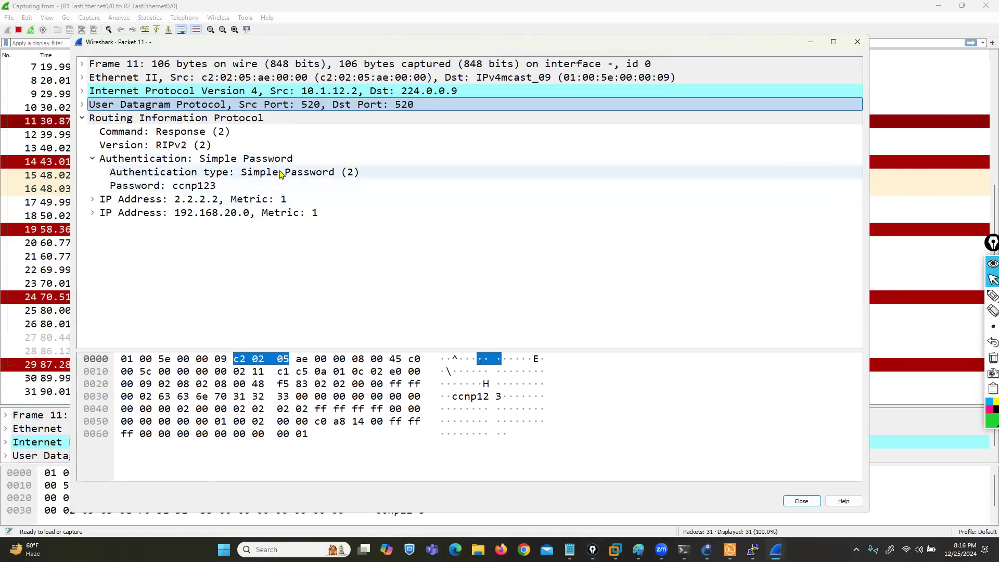
click(198, 188)
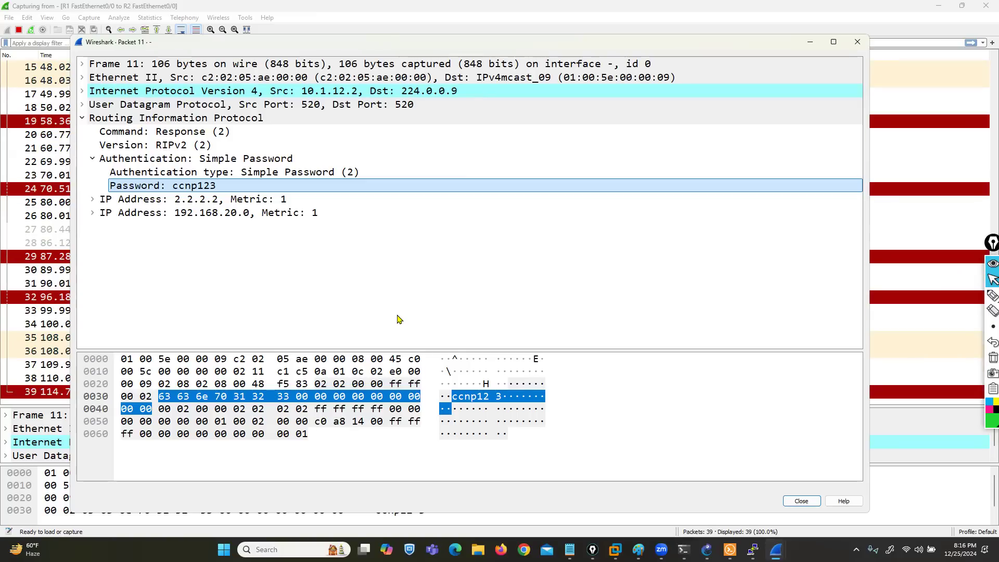
Step: Switch between the GNS3 topology and the Wireshark packet list, and view the capture options of the link between R1 and R2
click(705, 549)
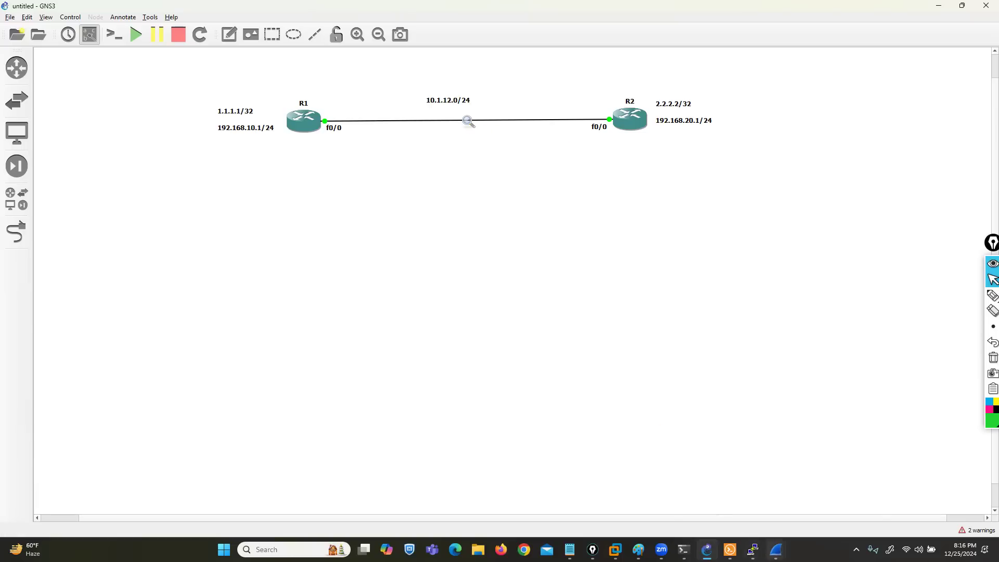
click(776, 549)
click(707, 497)
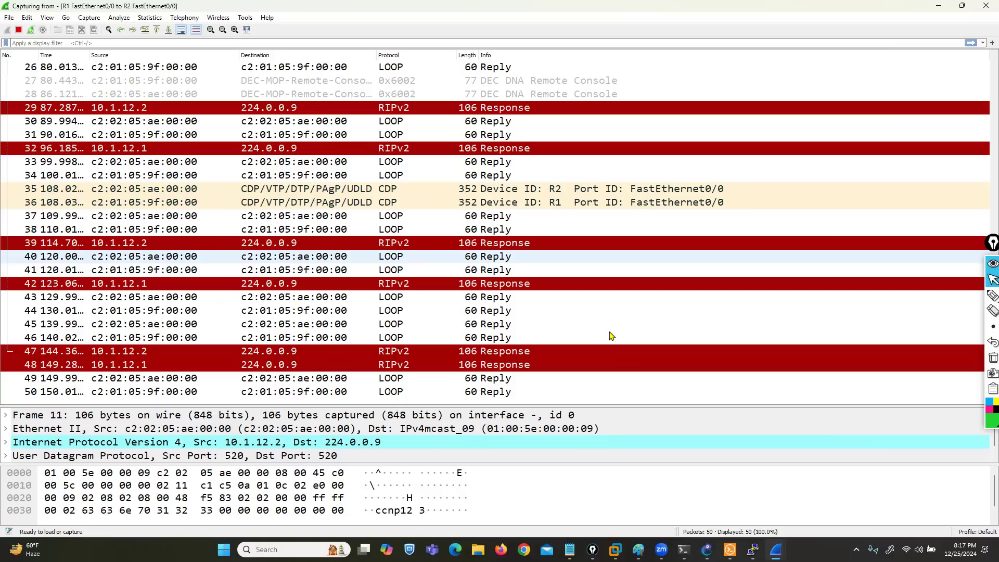
mouse_move(707, 549)
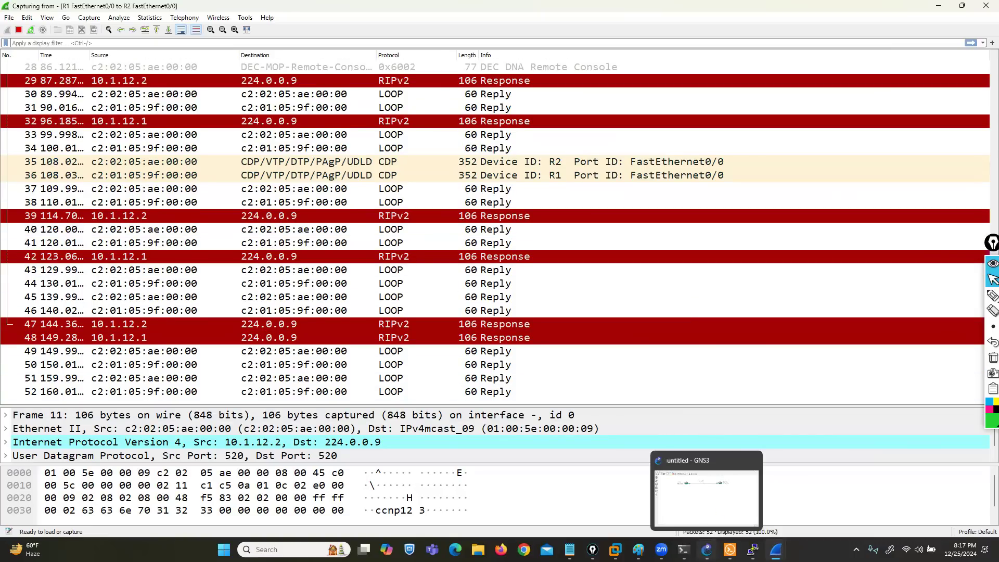
click(697, 503)
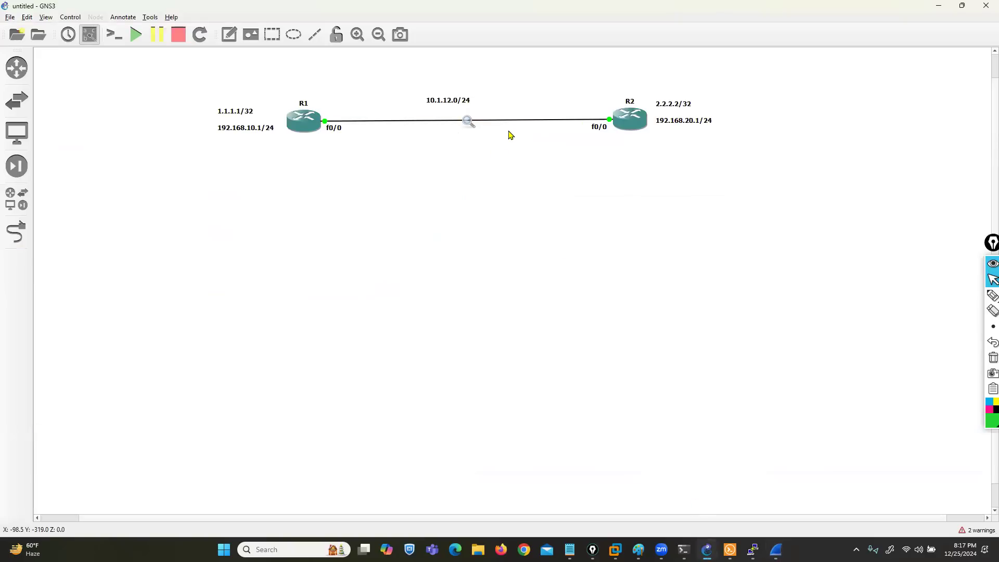
right_click(468, 123)
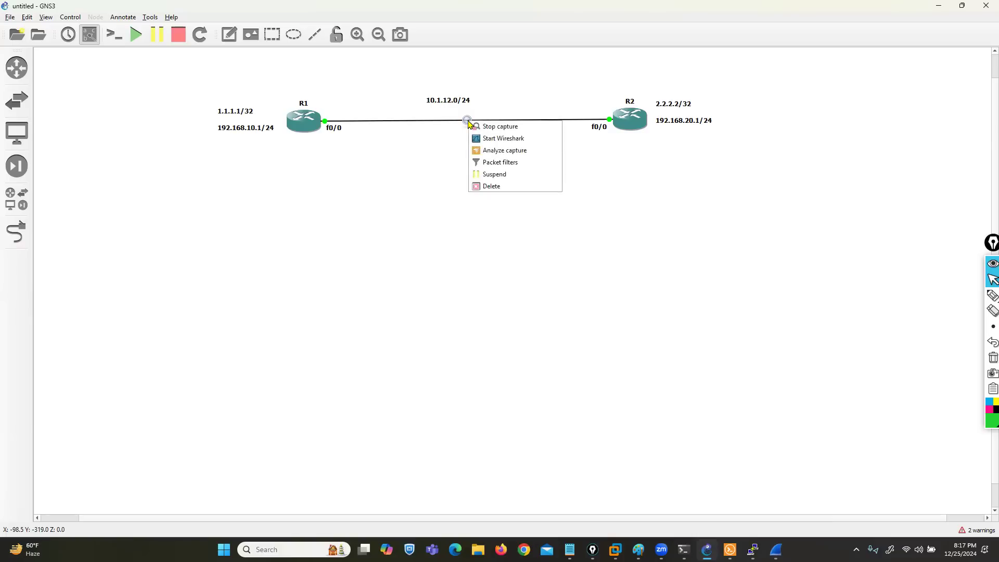
click(678, 346)
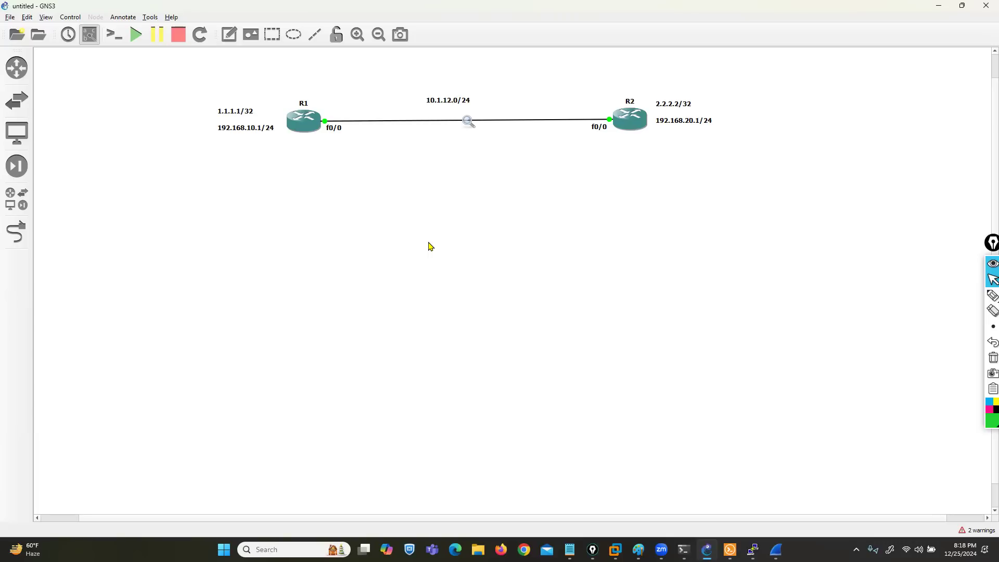
Step: Circle R1's f0/0 interface, sketch a host connected to R1 on the topology, and erase the annotations
click(962, 298)
click(961, 299)
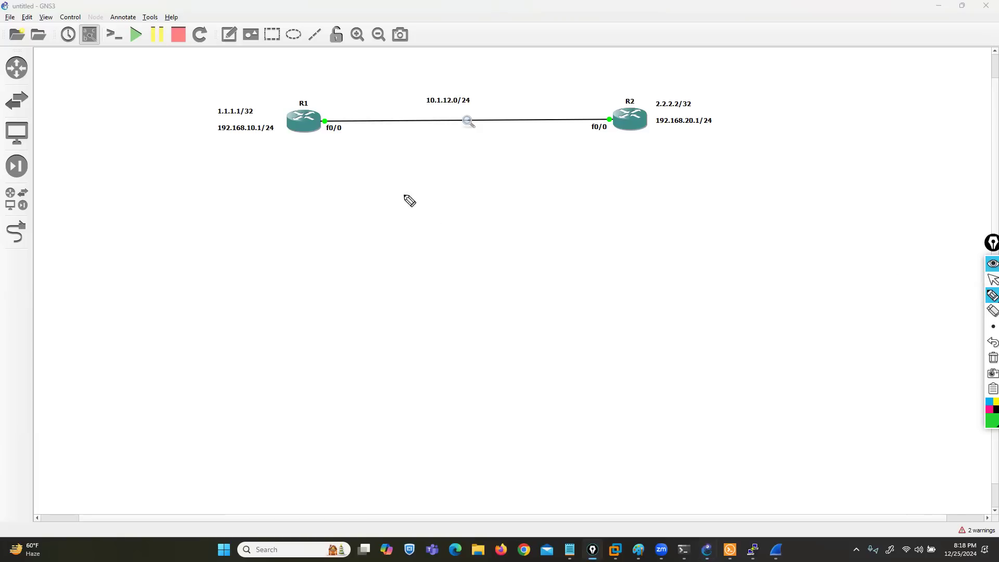
mouse_move(327, 112)
mouse_down()
mouse_move(337, 130)
mouse_move(342, 117)
mouse_move(324, 110)
mouse_move(279, 168)
mouse_up()
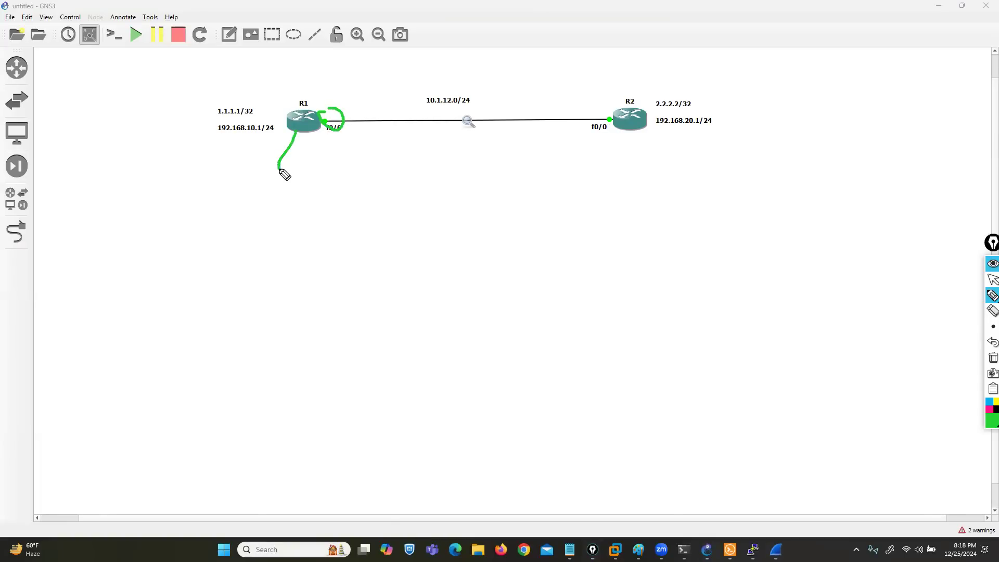
mouse_move(296, 132)
mouse_down()
mouse_move(287, 140)
mouse_move(297, 131)
mouse_up()
mouse_move(281, 168)
mouse_down()
mouse_move(275, 182)
mouse_move(269, 172)
mouse_up()
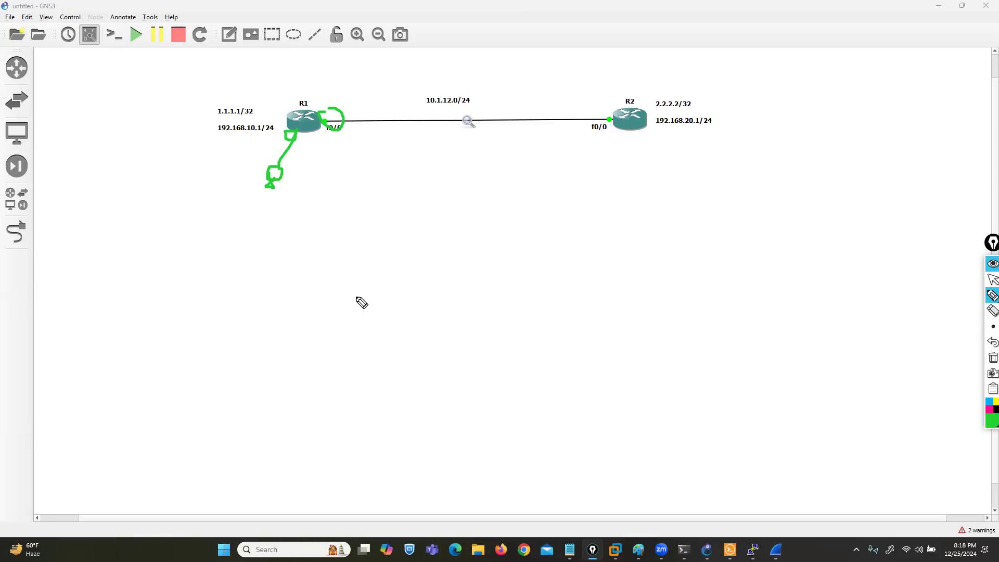
click(992, 358)
click(992, 280)
Step: Review the captured packet list in Wireshark again and minimize the capture window
mouse_move(776, 550)
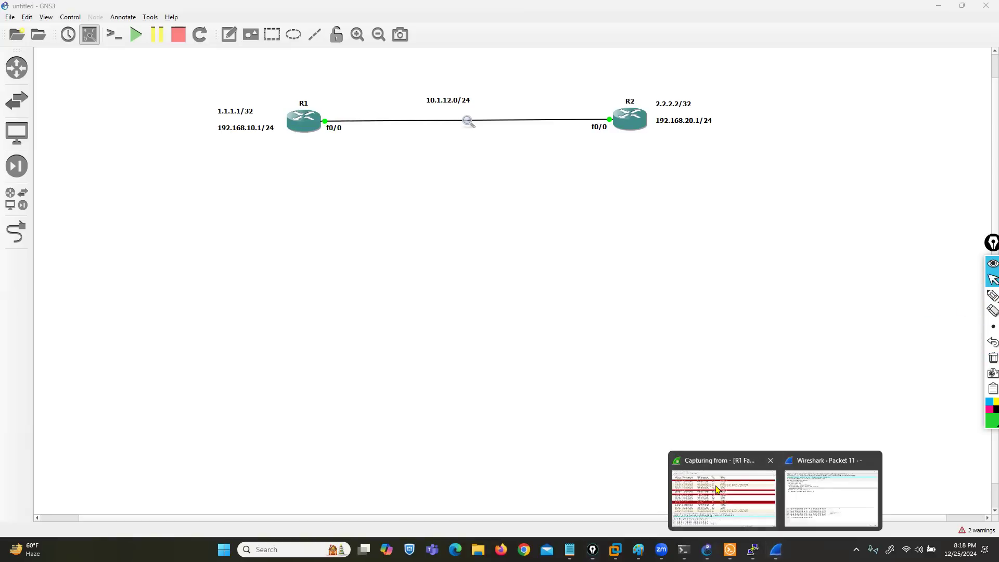
click(717, 489)
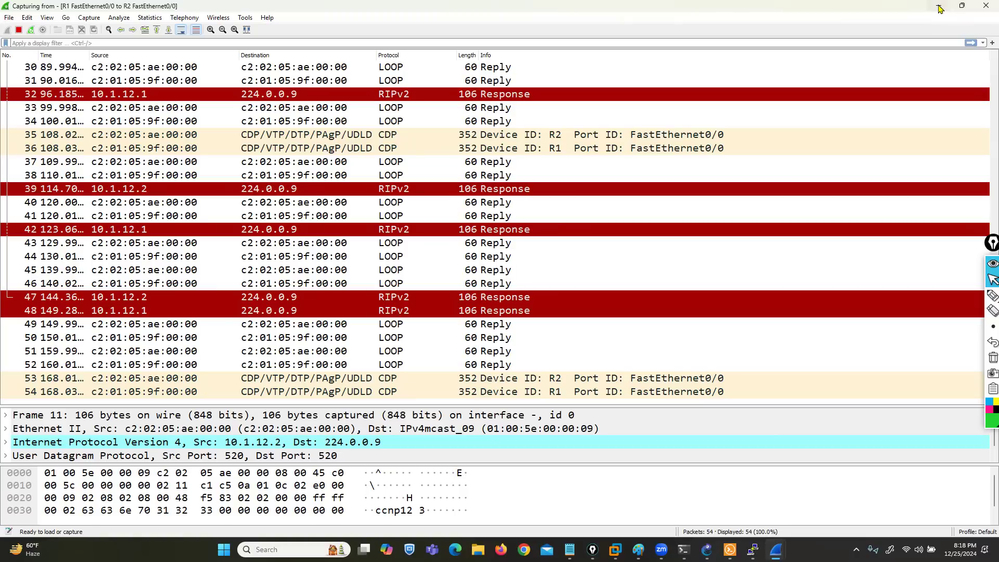
click(942, 10)
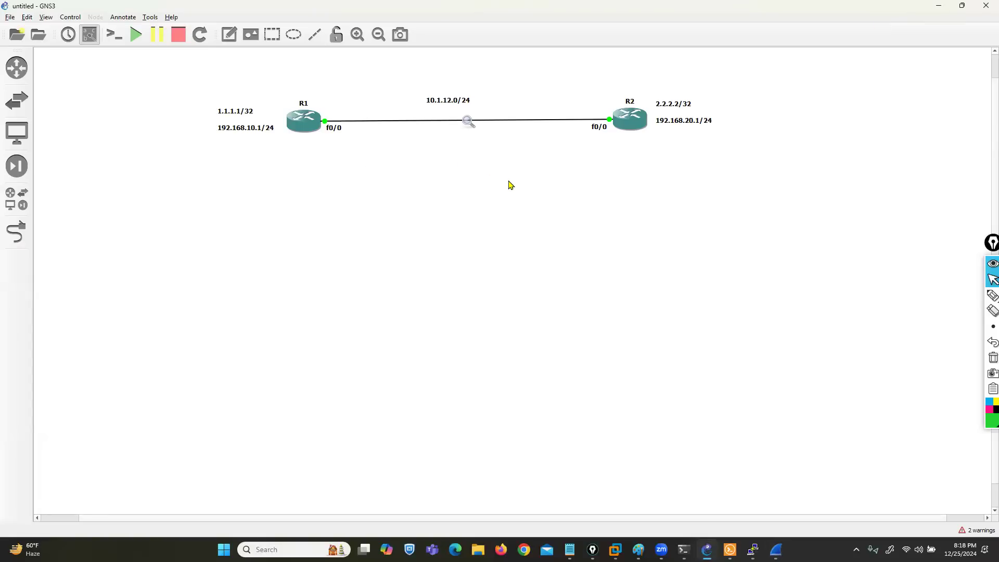
Step: Switch to the R1 console and enter configuration mode for interface fastEthernet 0/0
mouse_move(752, 549)
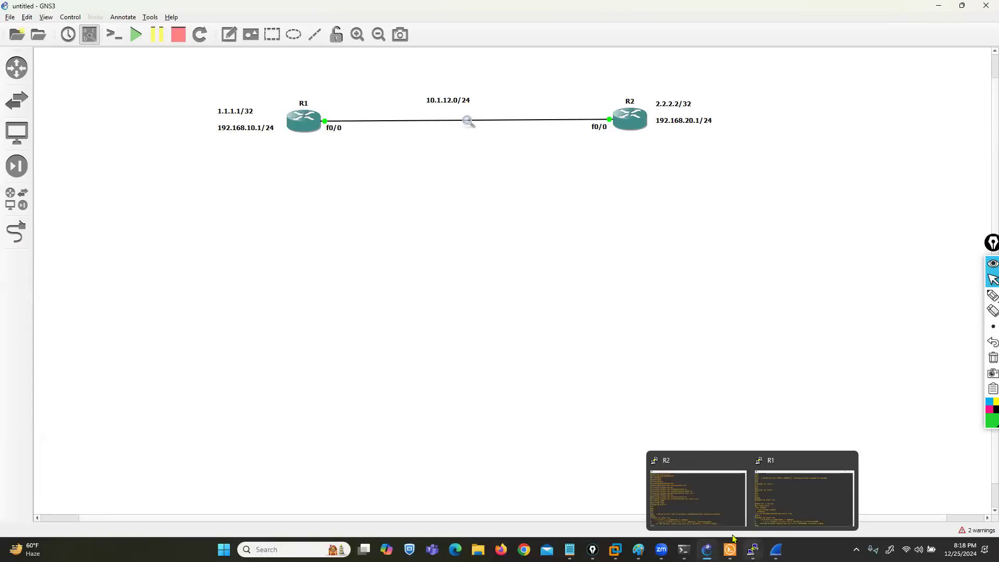
click(679, 494)
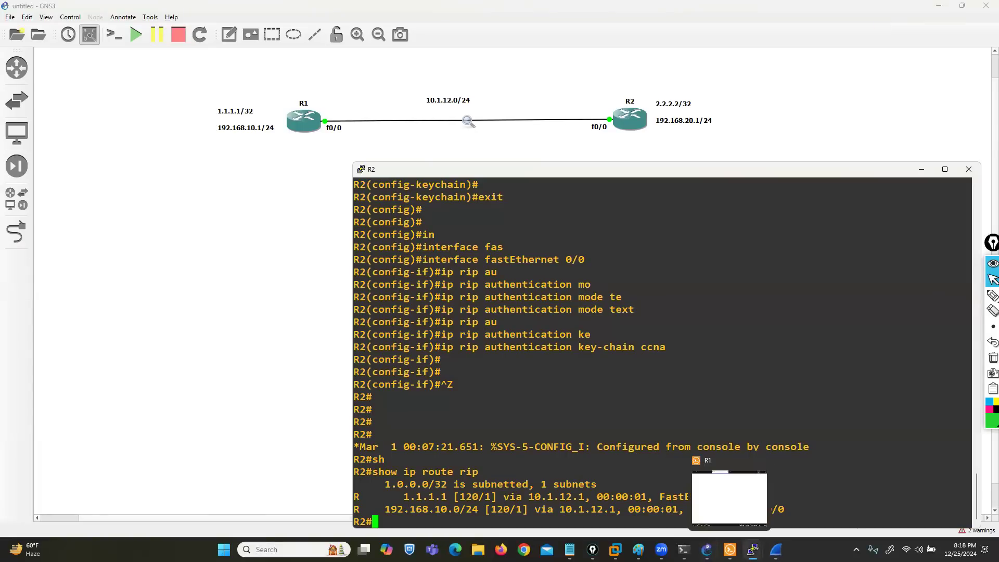
click(816, 497)
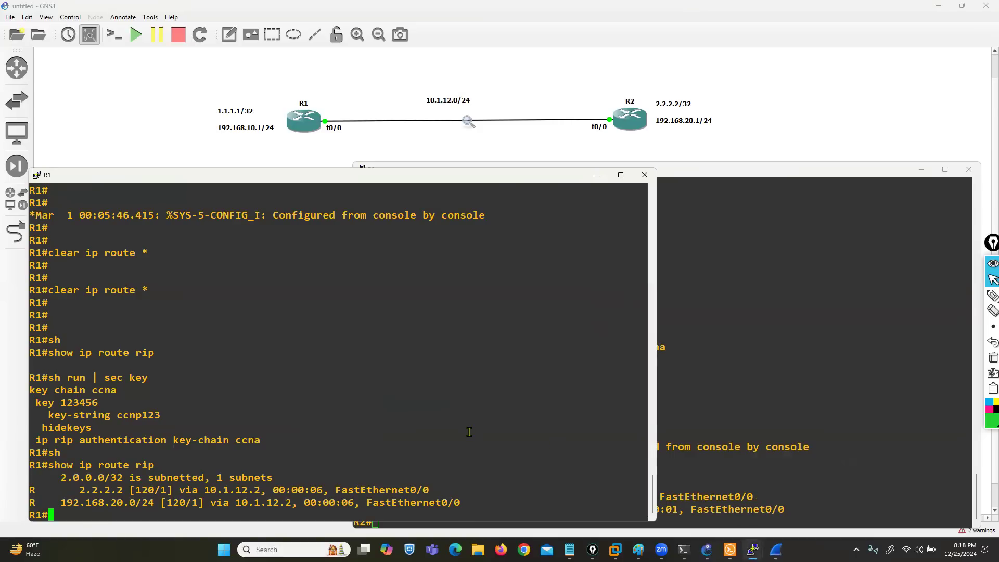
key(Return)
key(Return)
key(Return)
text(conf t)
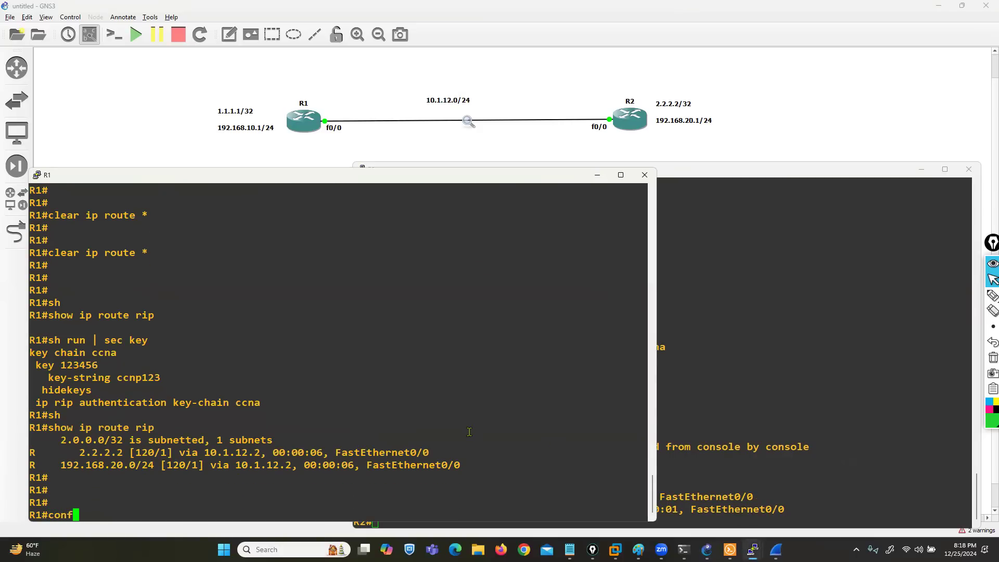
key(Return)
key(Return)
key(Up)
key(Up)
key(Return)
key(Up)
Step: Remove the text RIP authentication mode from R1's fastEthernet 0/0
key(Up)
key(Return)
key(Up)
key(Up)
key(ctrl+a)
text(no)
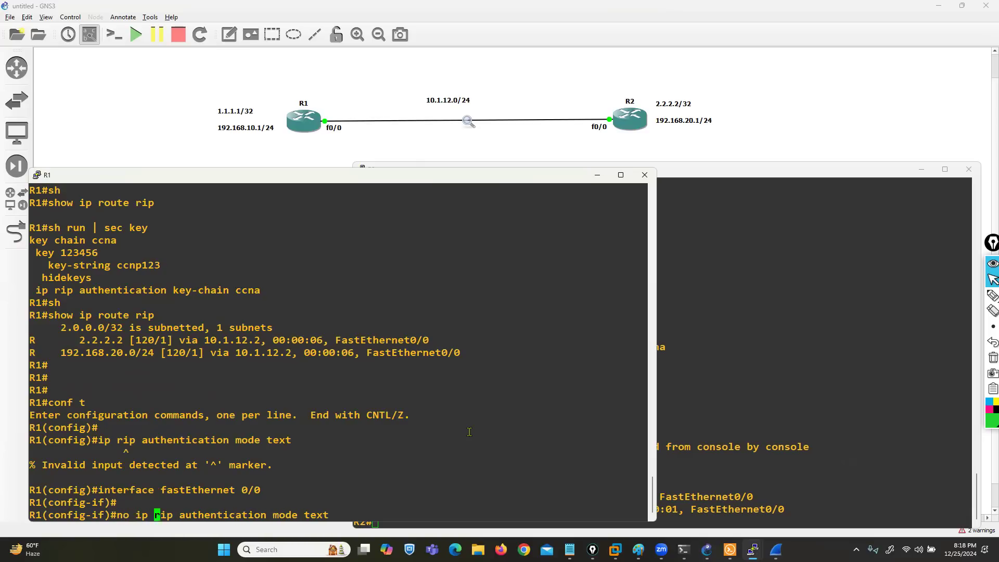
key(Return)
key(Return)
Step: Remove key chain ccna from RIP authentication on R1's fastEthernet 0/0
key(Up)
key(Up)
key(Up)
key(ctrl+a)
text(no)
key(Return)
key(Return)
key(Return)
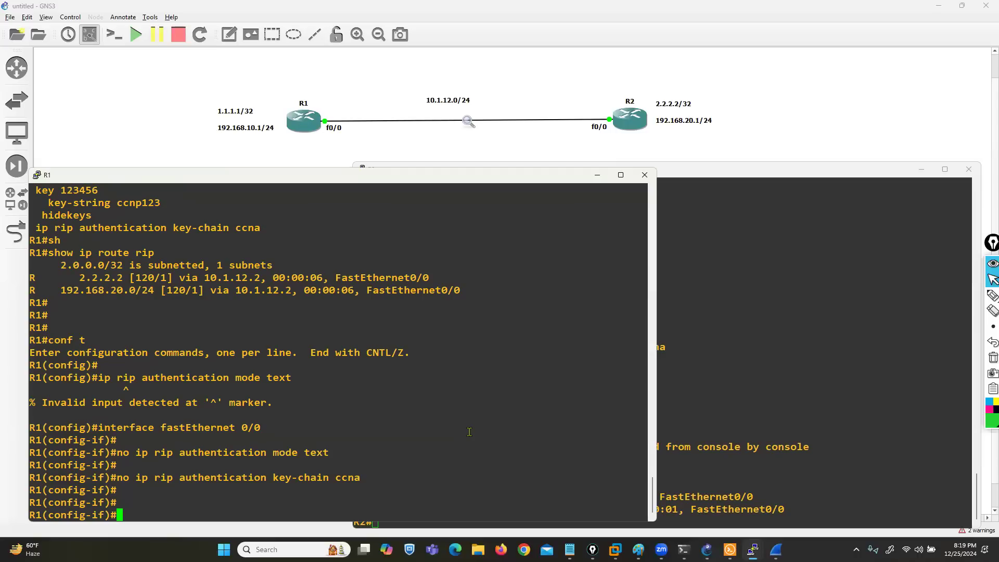
Step: List the available RIP authentication modes on R1's fastEthernet 0/0 and set the mode to md5
key(Up)
key(Up)
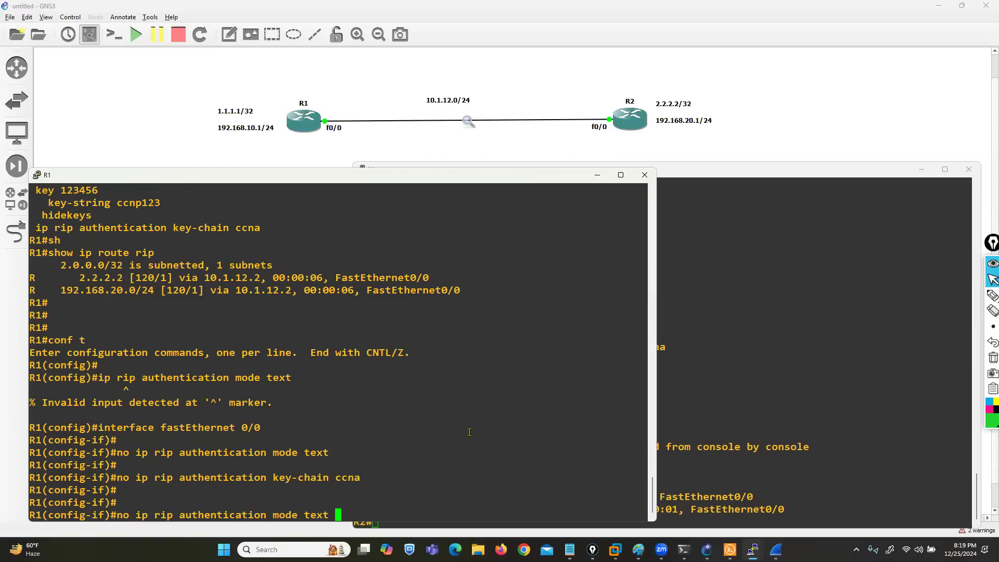
key(Left)
key(Left)
key(Left)
key(Left)
key(Left)
key(Left)
key(Left)
key(Left)
key(Left)
key(Left)
key(Left)
key(Left)
key(Left)
key(Left)
key(Left)
key(Left)
key(Left)
key(Left)
key(Left)
key(Left)
key(BackSpace)
key(BackSpace)
key(Delete)
key(Right)
key(Right)
key(Right)
key(Right)
key(Right)
key(Right)
key(Right)
key(Right)
key(Right)
key(Right)
key(Right)
key(Right)
key(Right)
key(Right)
key(Right)
key(Right)
key(Right)
key(Right)
key(Right)
key(Right)
key(Right)
key(Right)
key(Right)
key(Right)
key(Right)
key(Right)
key(Right)
key(Right)
key(Right)
key(Right)
key(BackSpace)
key(BackSpace)
key(BackSpace)
key(BackSpace)
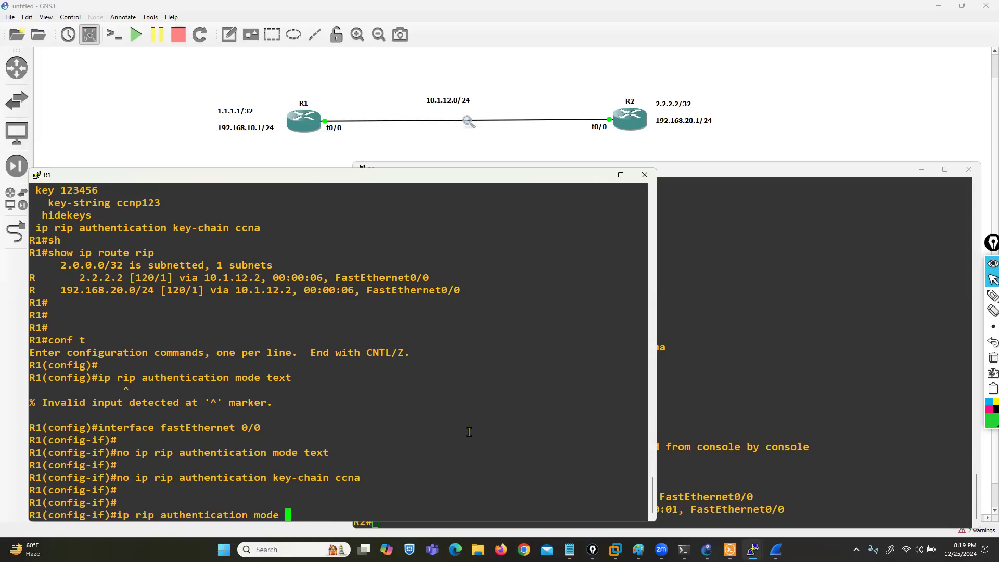
text(?md)
key(Tab)
key(Return)
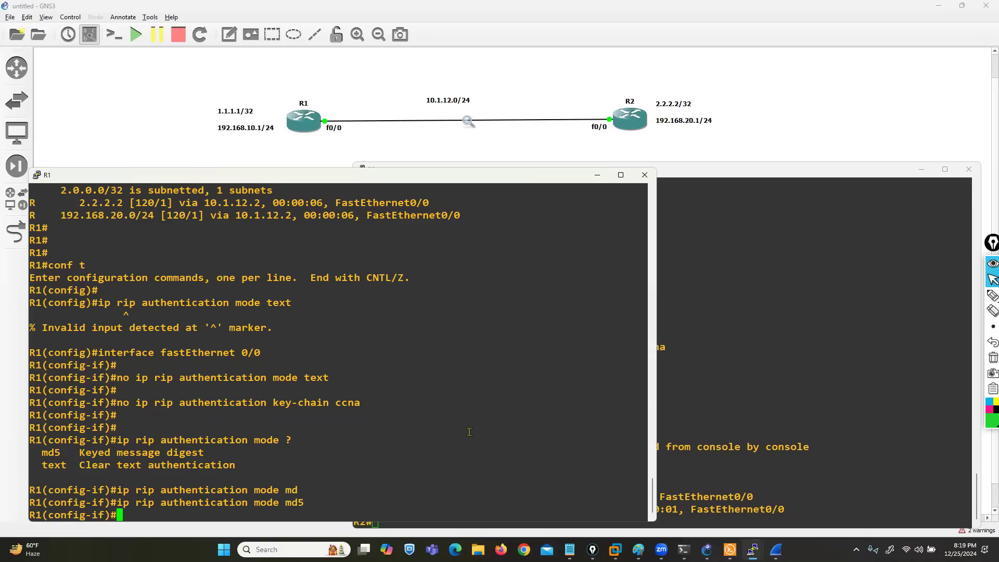
Step: Apply key chain ccna to RIP authentication on R1's fastEthernet 0/0
key(Up)
key(Up)
key(Left)
key(Left)
key(Left)
key(Left)
key(Left)
key(Left)
key(Left)
key(Left)
key(Left)
key(Left)
key(Left)
key(Left)
key(Left)
key(Left)
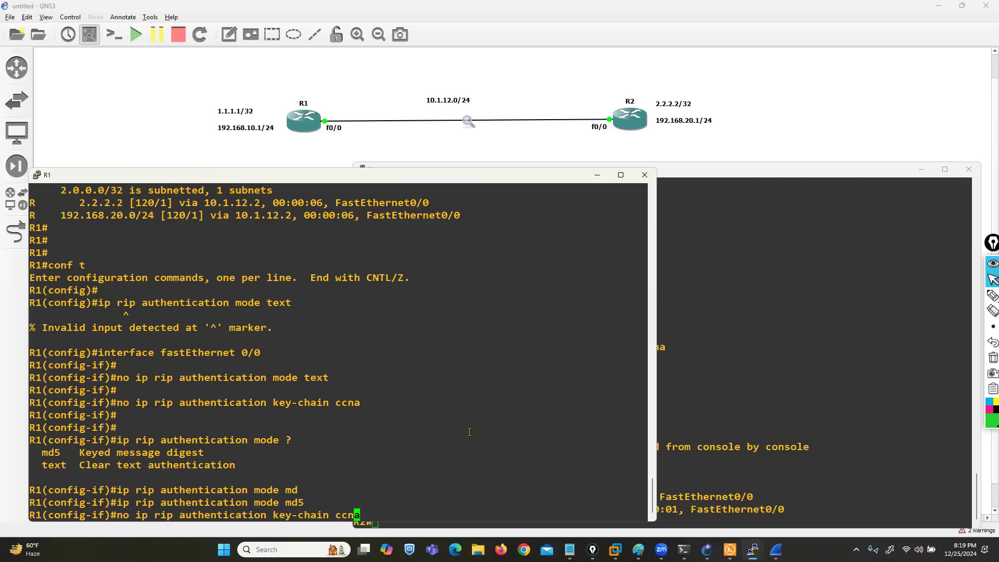
key(Left)
key(Left)
key(Left)
key(Left)
key(Left)
key(Left)
key(Left)
key(Left)
key(Left)
key(Left)
key(Left)
key(Left)
key(Left)
key(Left)
key(Left)
key(Left)
key(Left)
key(Left)
key(Left)
key(Left)
key(Right)
key(Right)
key(BackSpace)
key(BackSpace)
key(BackSpace)
key(Return)
key(Return)
key(Return)
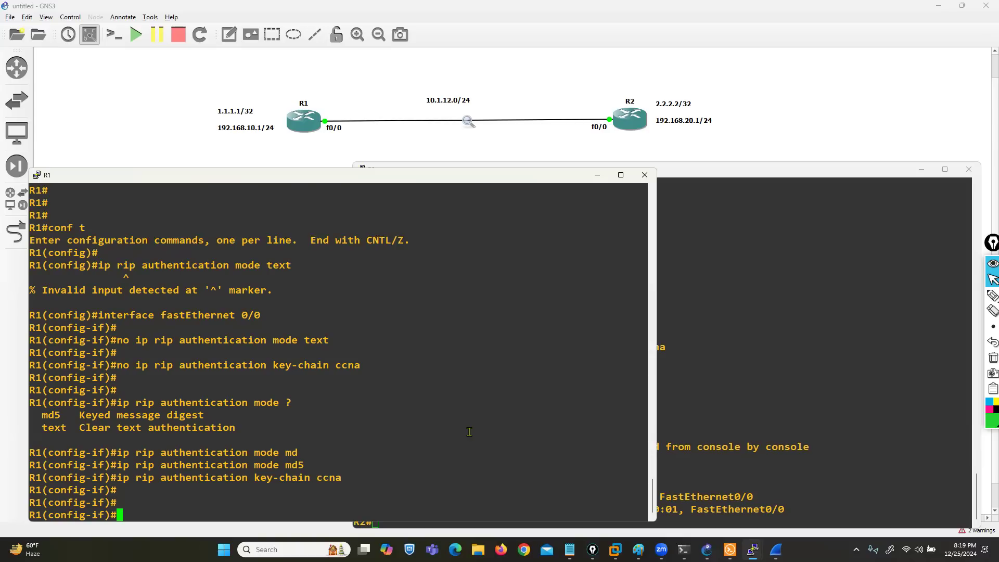
Step: Switch to the R2 console and enter configuration mode for interface fastEthernet 0/0
click(813, 437)
text(conf)
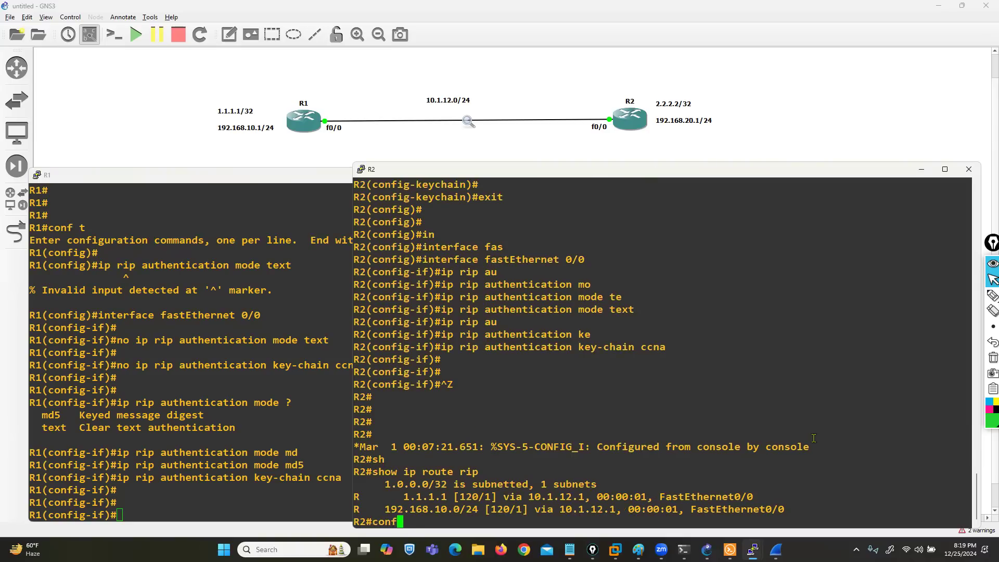
text( t)
key(Return)
text(in)
key(Tab)
text(fa)
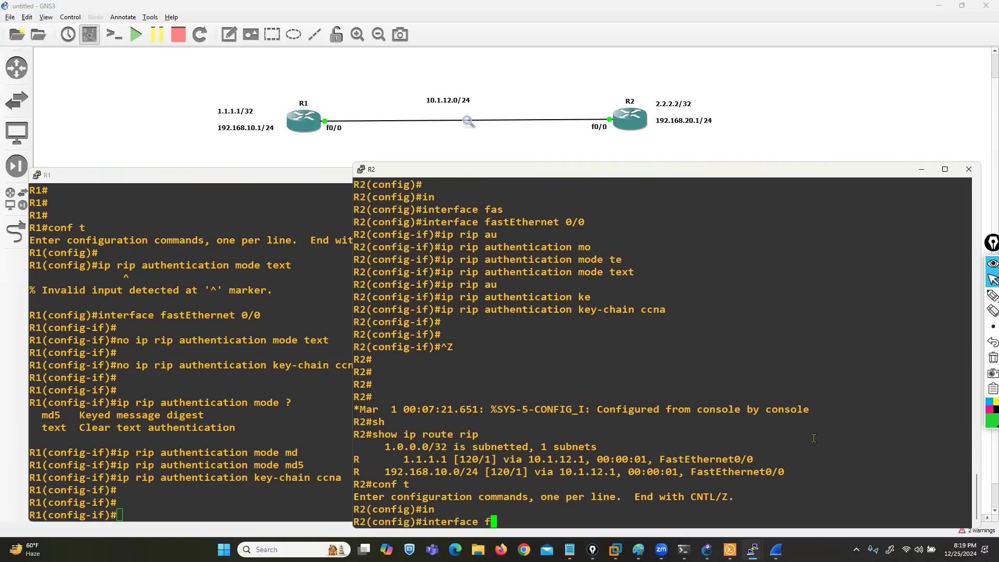
key(Tab)
text(0/0)
key(Return)
Step: Remove key chain ccna from RIP authentication on R2's fastEthernet 0/0
text(i)
key(Up)
key(Up)
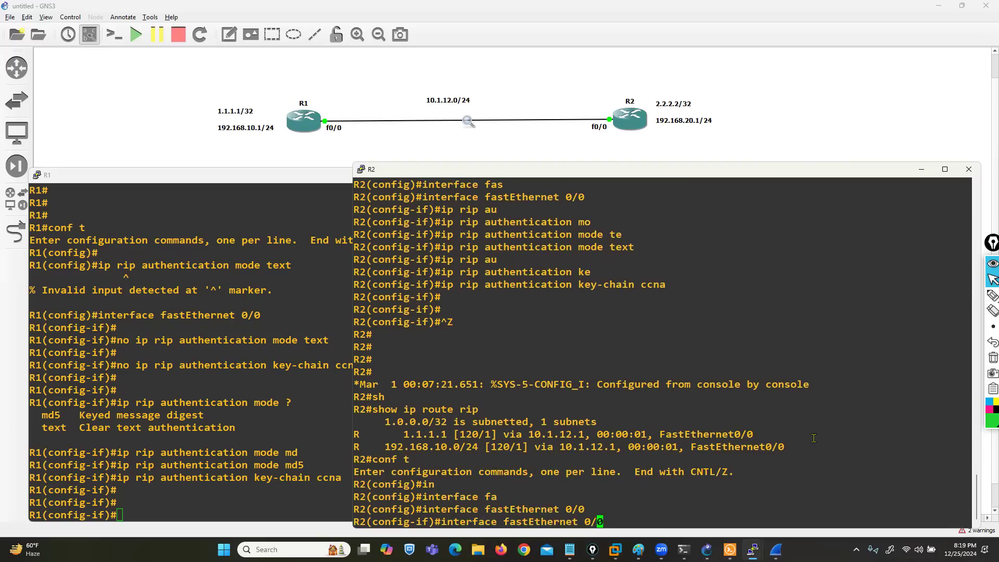
key(ctrl+a)
text(no)
key(Return)
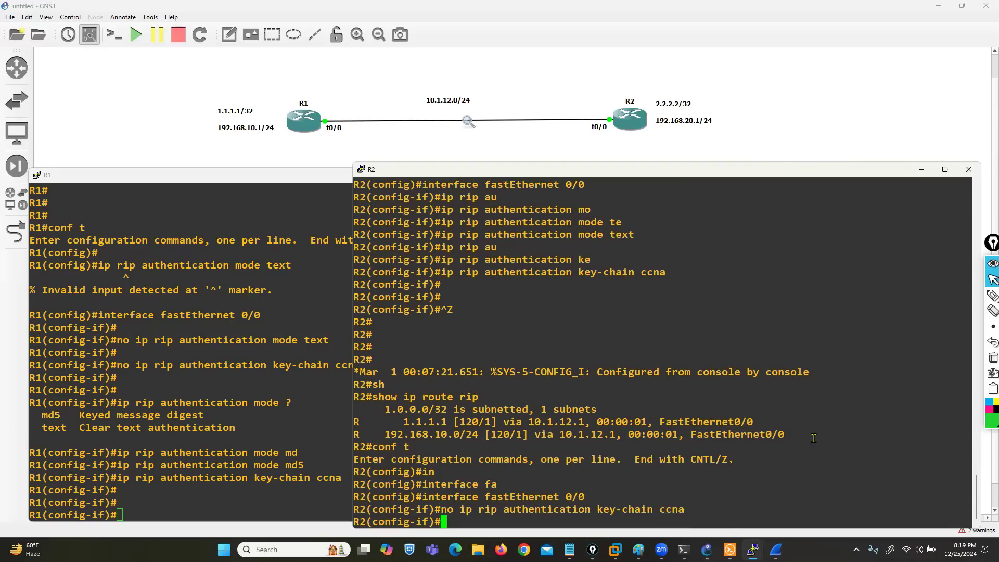
Step: Remove the text RIP authentication mode from R2's fastEthernet 0/0
key(Up)
key(Up)
key(Up)
key(Up)
key(ctrl+a)
text(no)
key(Return)
key(Return)
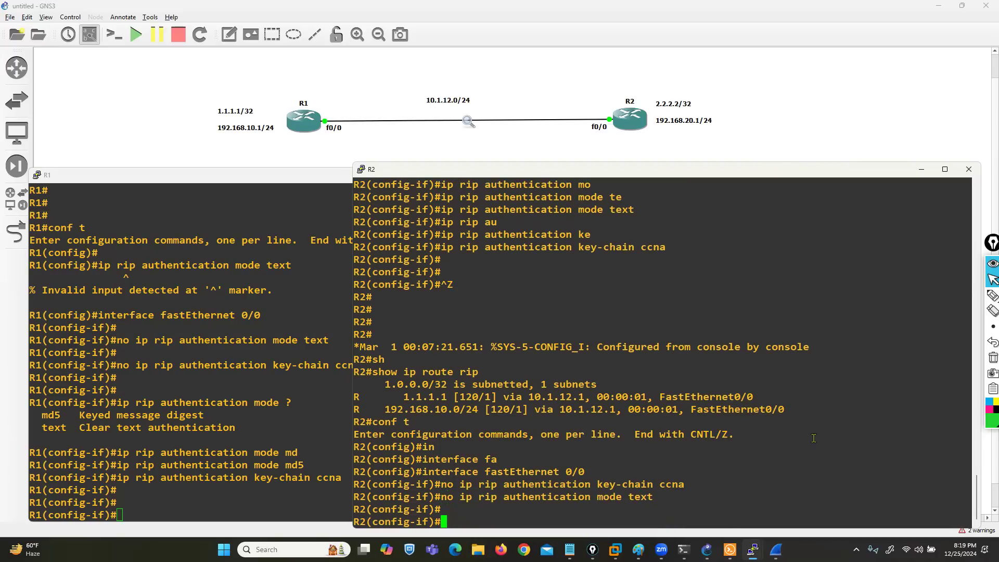
Step: Reissue the command that removes text RIP authentication mode on R2's fastEthernet 0/0
key(Return)
key(Return)
key(Return)
key(Return)
key(Up)
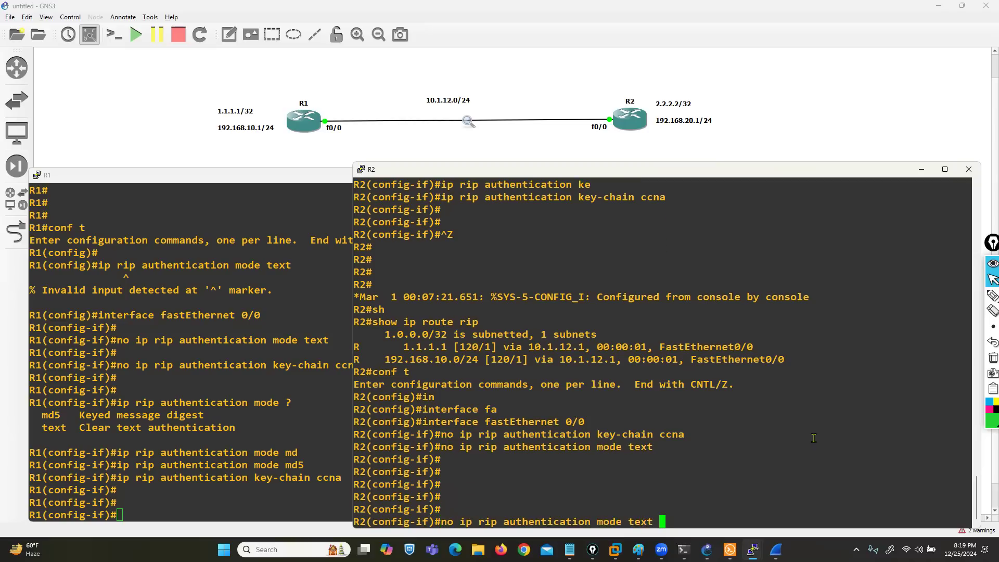
key(BackSpace)
key(BackSpace)
key(BackSpace)
key(BackSpace)
key(BackSpace)
text(m)
key(Tab)
key(BackSpace)
key(Up)
key(Down)
key(ctrl+a)
key(Return)
key(Return)
key(Return)
Step: Set the RIP authentication mode to md5 on R2's fastEthernet 0/0
key(Up)
key(Left)
key(Left)
key(Left)
key(Left)
key(Left)
key(Left)
key(Left)
key(Left)
key(Left)
key(Left)
key(Left)
key(Left)
key(Left)
key(Left)
key(Left)
key(Left)
key(Left)
key(Left)
key(Left)
key(Left)
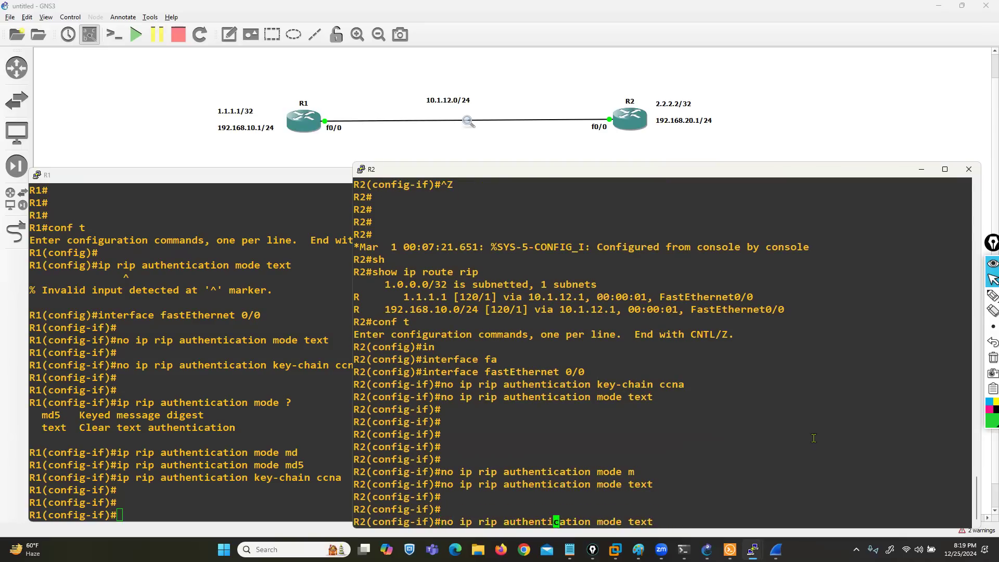
key(BackSpace)
key(BackSpace)
key(BackSpace)
key(Right)
key(Right)
key(Right)
key(Right)
key(Right)
key(Right)
key(Right)
key(Right)
key(Right)
key(Right)
key(Right)
key(Right)
key(Right)
key(Right)
key(Right)
key(Right)
key(Right)
key(Right)
key(Right)
key(Right)
key(Right)
key(Right)
key(Right)
key(Right)
key(Right)
key(Right)
key(Right)
key(BackSpace)
key(BackSpace)
key(BackSpace)
key(BackSpace)
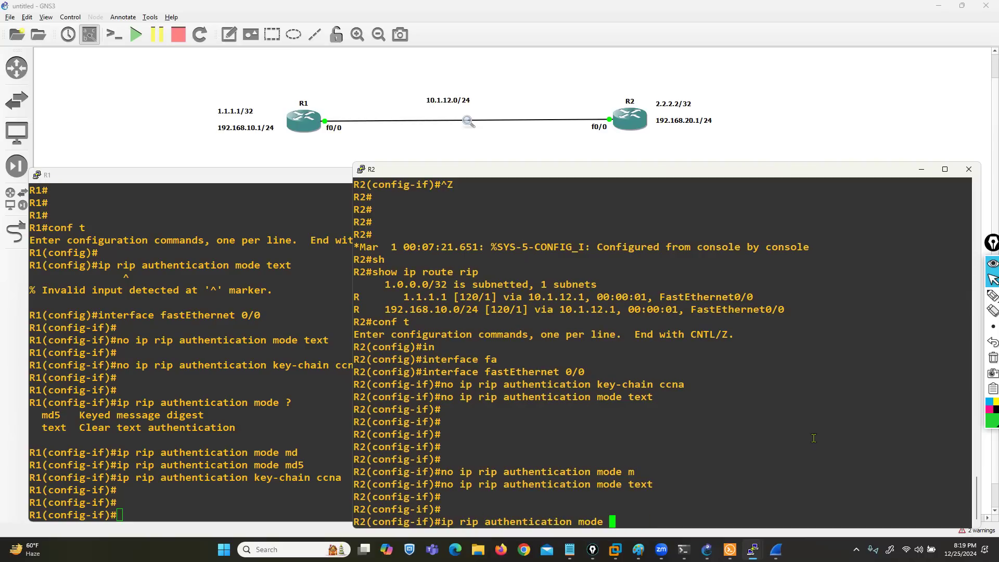
text(md)
key(Return)
key(Up)
text(5)
key(Return)
key(Return)
key(Return)
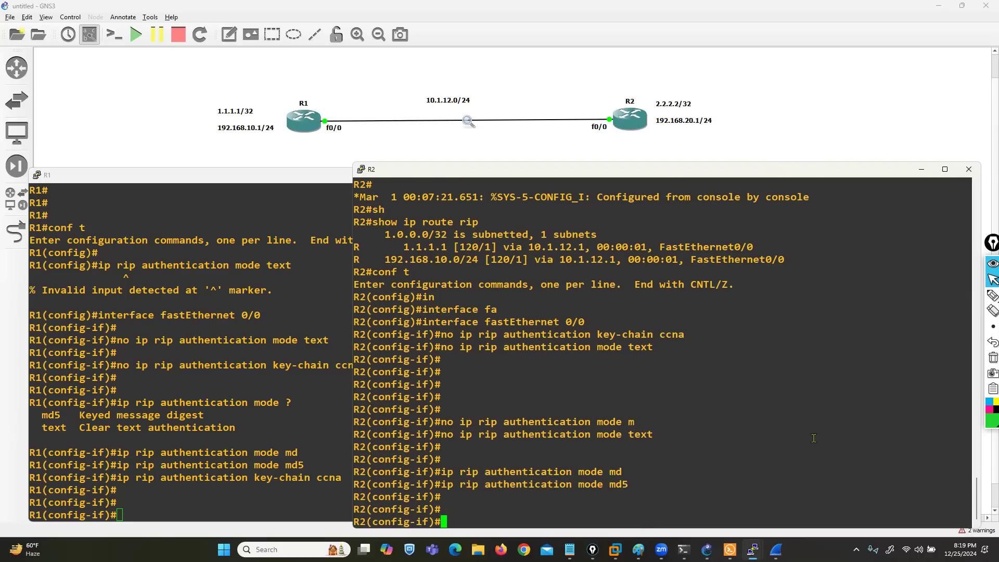
Step: Apply key chain ccna to RIP authentication on R2's fastEthernet 0/0
key(Up)
key(Up)
key(Up)
key(Up)
key(Up)
key(Up)
key(Left)
key(Left)
key(Left)
key(Left)
key(Left)
key(Left)
key(Left)
key(Left)
key(Left)
key(Left)
key(Left)
key(Left)
key(Left)
key(Left)
key(Left)
key(Left)
key(Left)
key(Left)
key(Left)
key(Left)
key(Right)
key(Right)
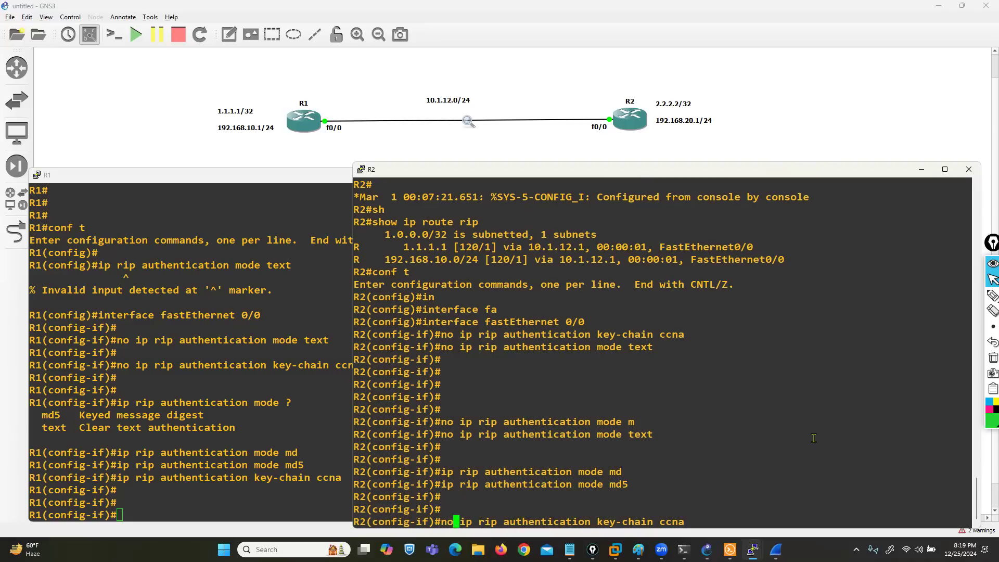
key(BackSpace)
key(BackSpace)
key(BackSpace)
key(Return)
key(Return)
key(Return)
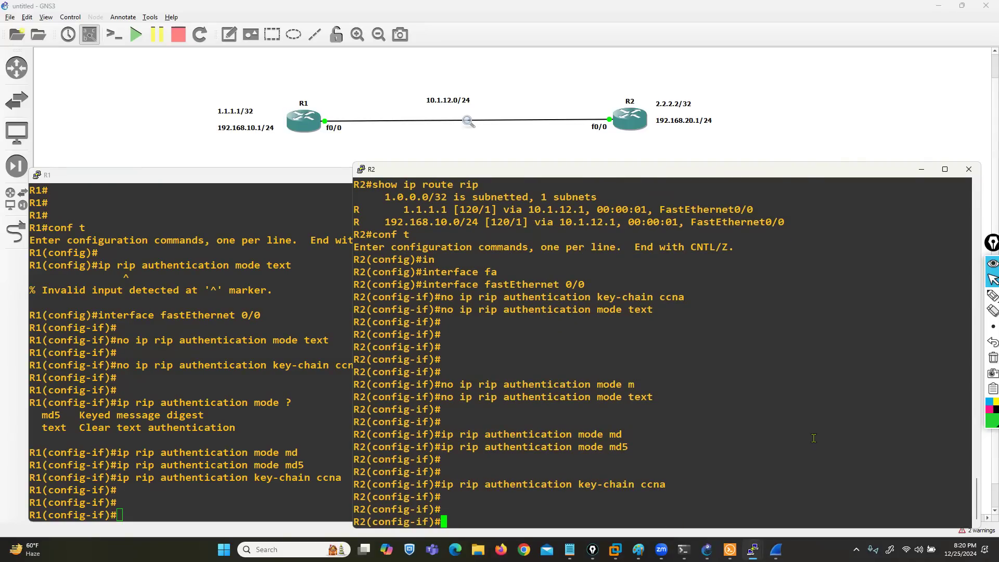
Step: Return to R1, leave configuration mode, and display its RIP routes with show ip route rip
click(167, 423)
key(ctrl+z)
key(Return)
text(show ip rotue)
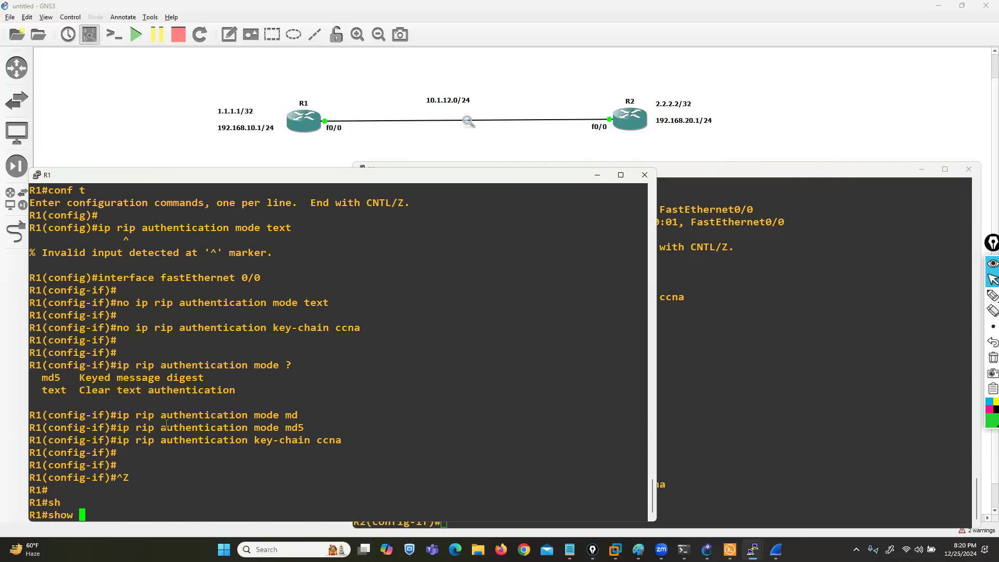
key(BackSpace)
key(BackSpace)
key(BackSpace)
text(ute rip)
key(Return)
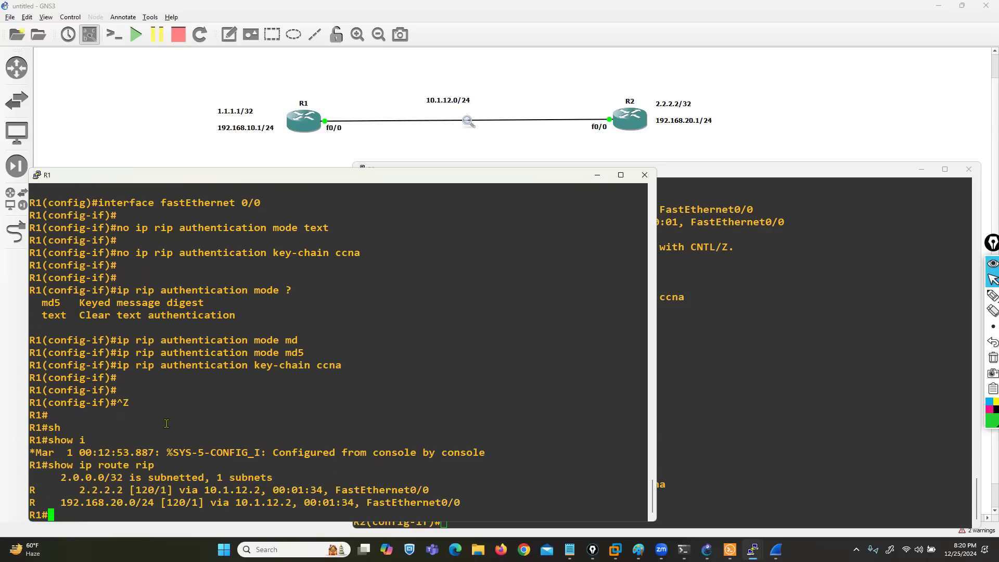
drag(70, 479, 98, 501)
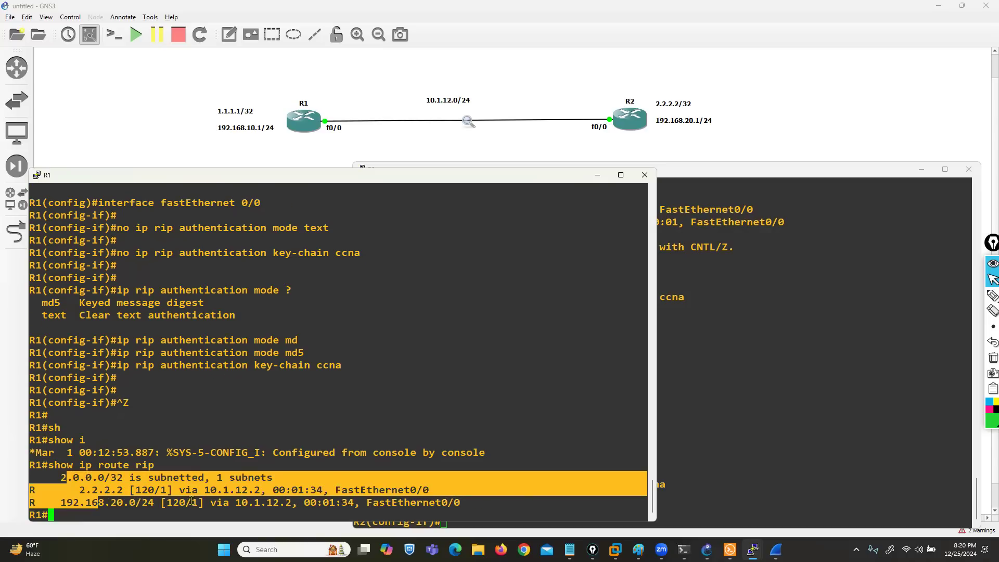
Step: Switch to R2, leave configuration mode, and display its RIP routes with show ip route rip
click(690, 485)
key(ctrl+z)
key(Return)
text(show ip route rip)
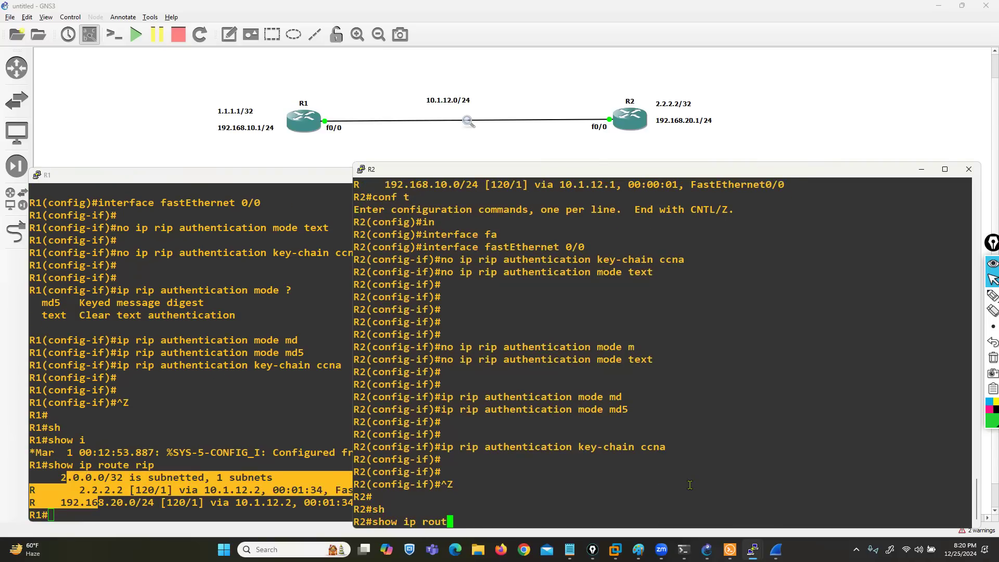
key(Return)
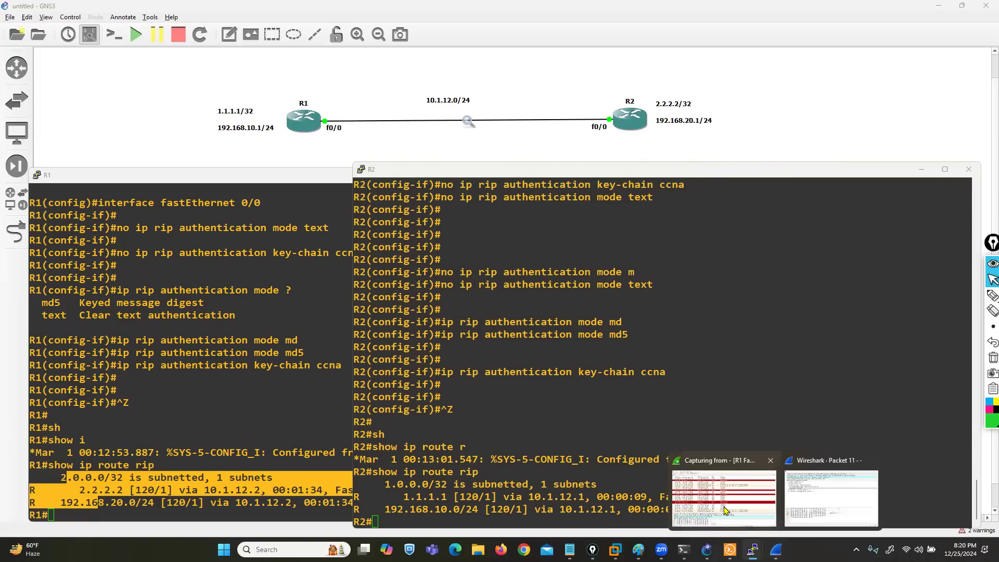
Step: Switch to the Wireshark capture, close the Packet 11 detail window, and check the packet list for new RIPv2 responses
click(713, 491)
mouse_move(755, 548)
click(818, 502)
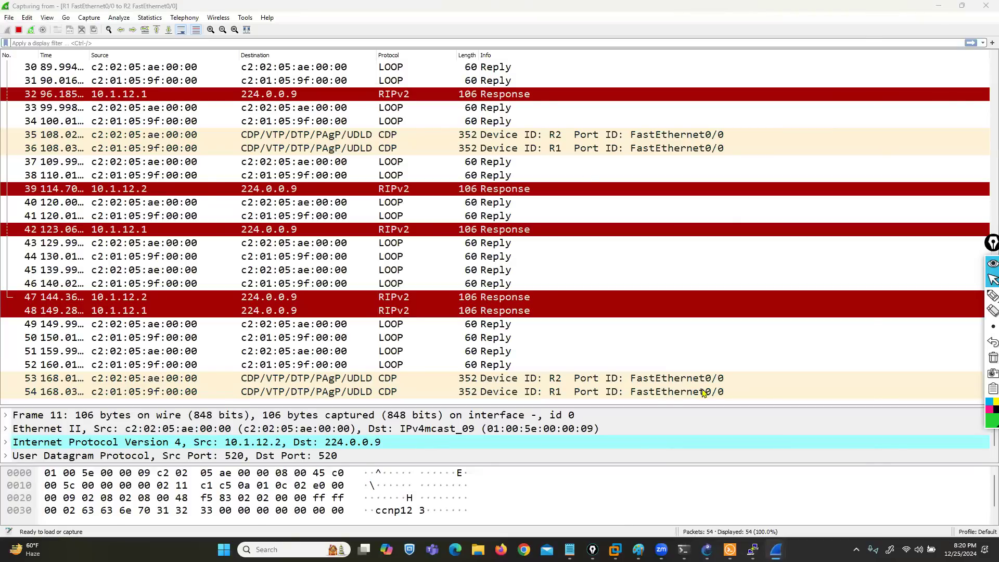
drag(729, 49, 648, 76)
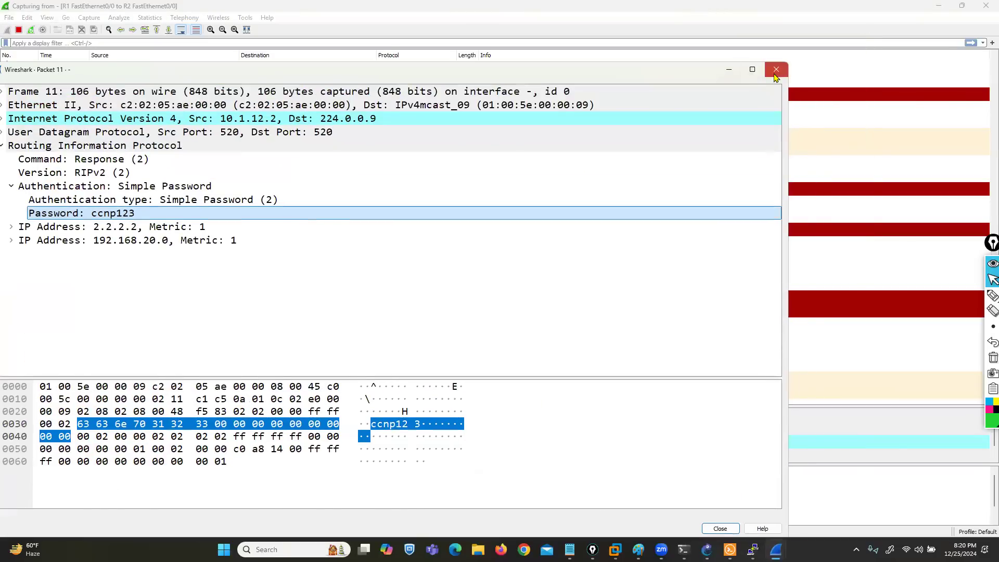
click(777, 72)
scroll(333, 364, up, 2)
scroll(291, 359, down, 2)
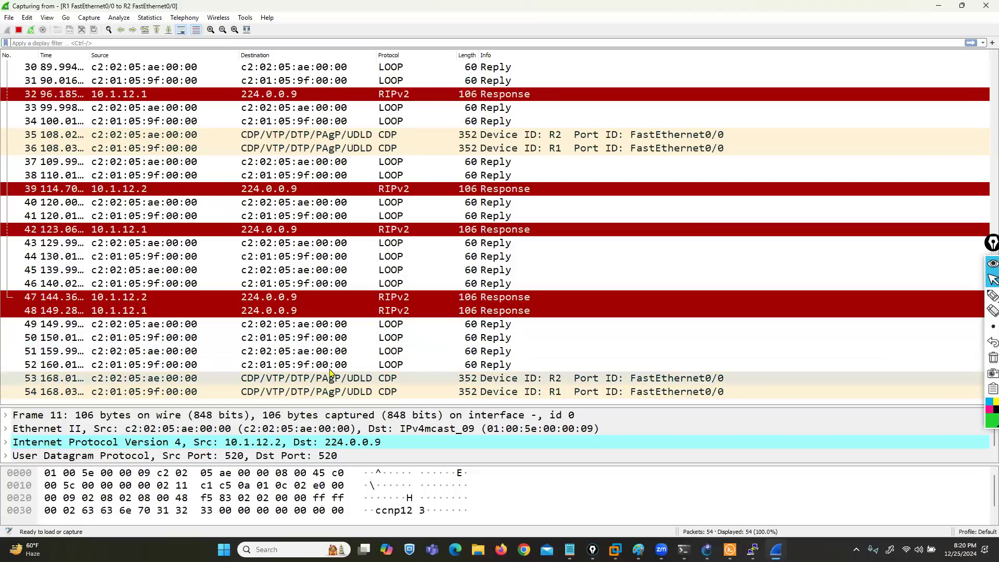
Step: Return to the router consoles and run show ip route rip again on R1 and R2
mouse_move(753, 549)
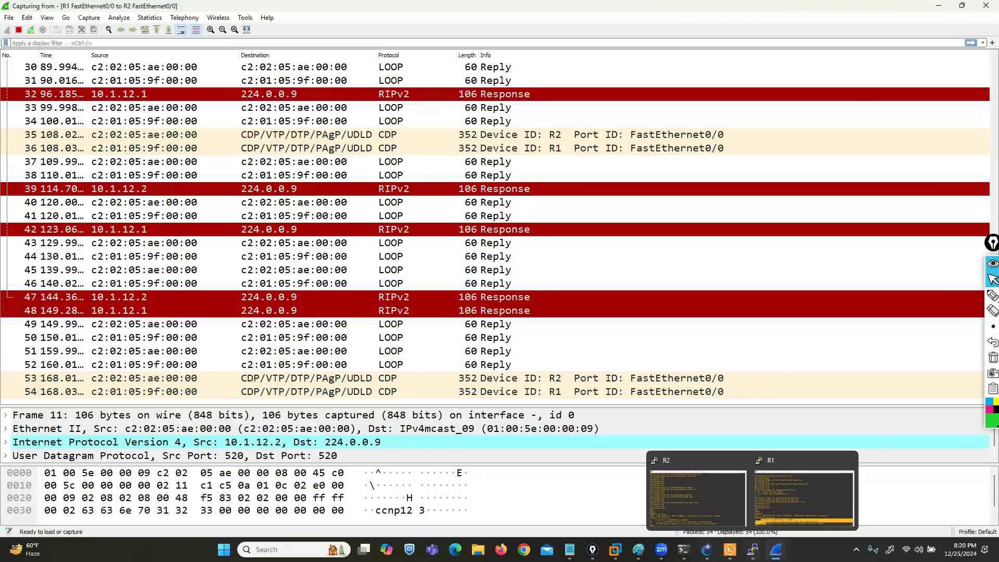
click(707, 549)
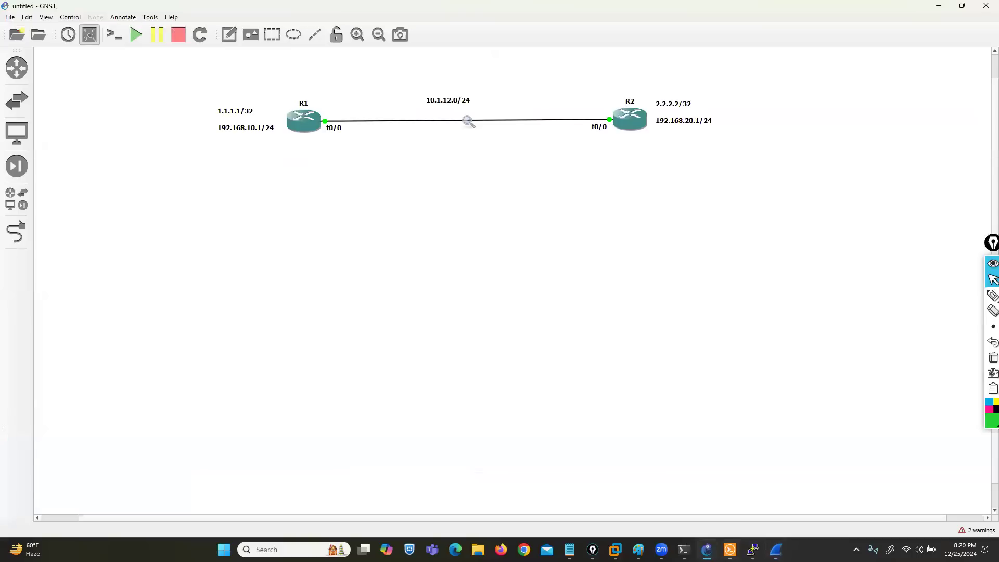
click(753, 549)
click(658, 514)
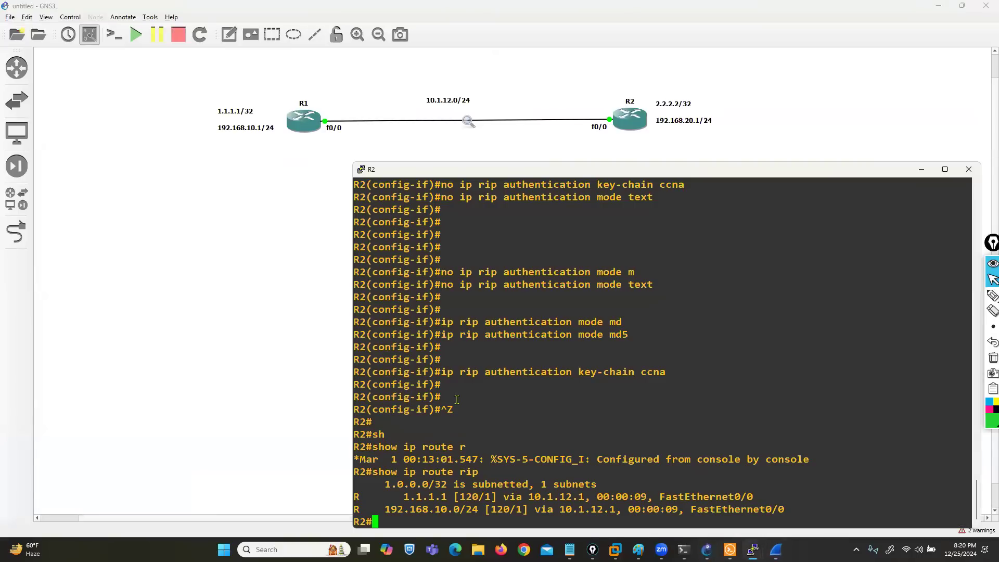
click(753, 550)
click(796, 514)
click(223, 369)
key(Return)
key(Return)
key(Return)
key(Up)
key(Return)
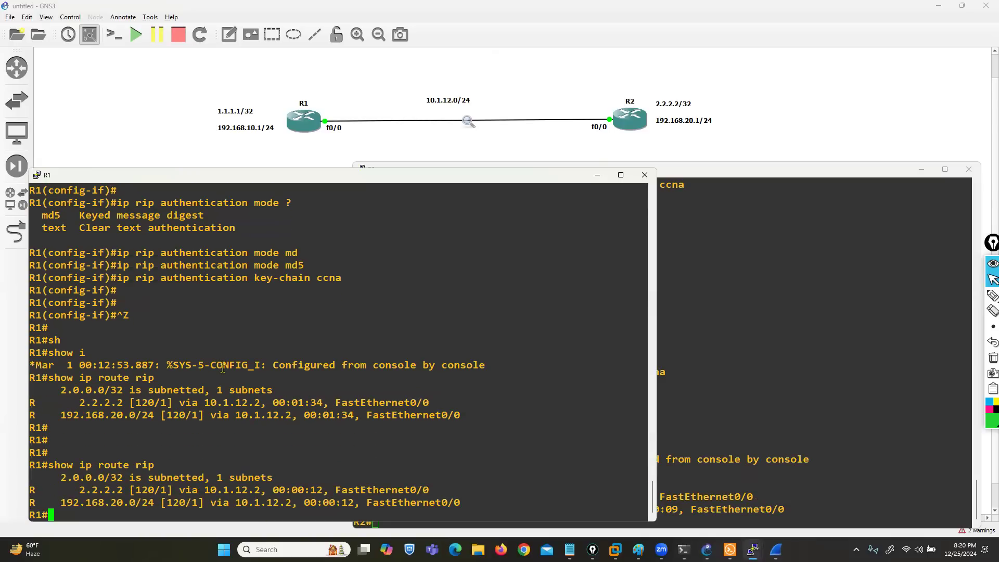
key(Up)
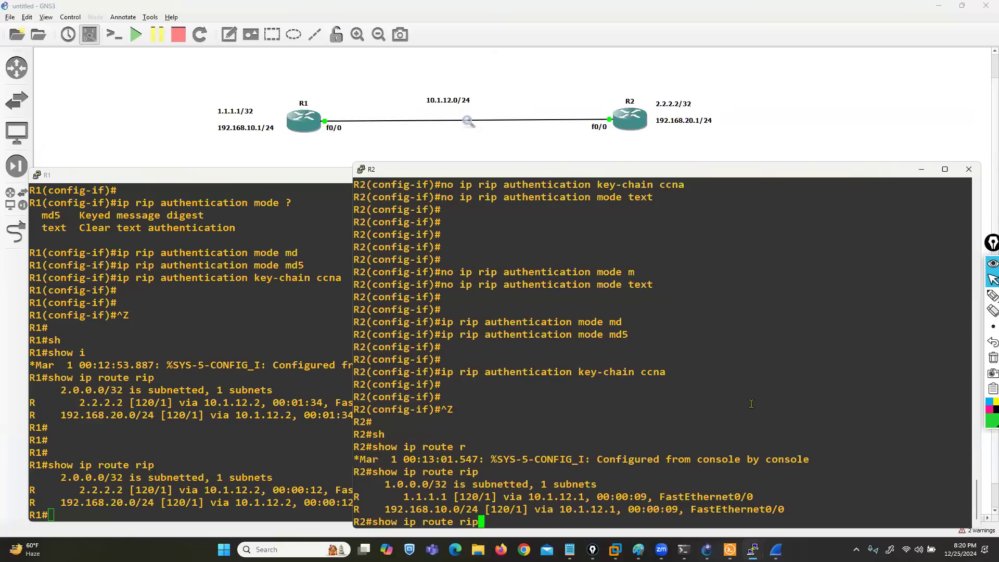
key(Return)
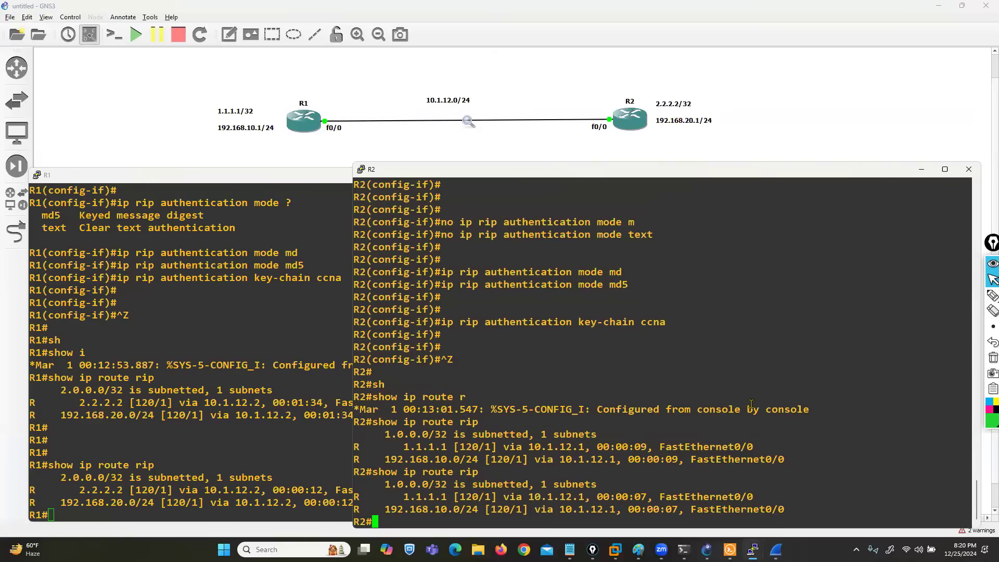
Step: In Wireshark, stop the running capture and start a new one without saving the captured packets
click(775, 550)
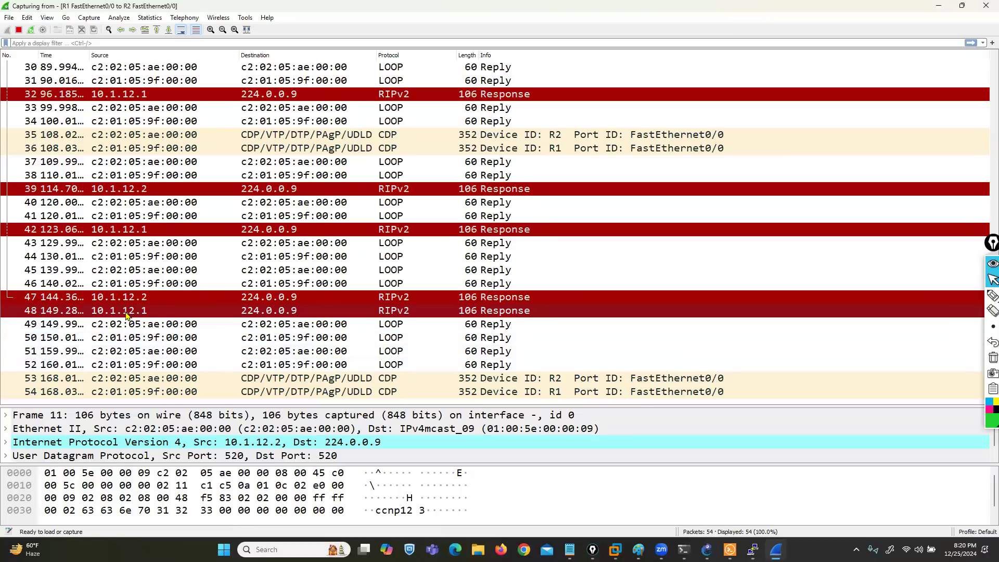
click(19, 31)
click(8, 30)
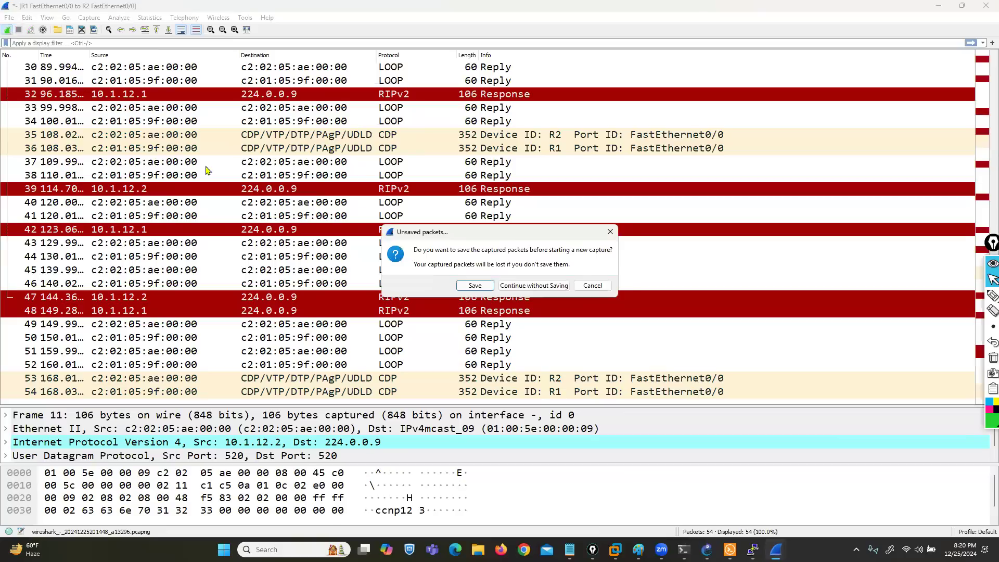
click(533, 286)
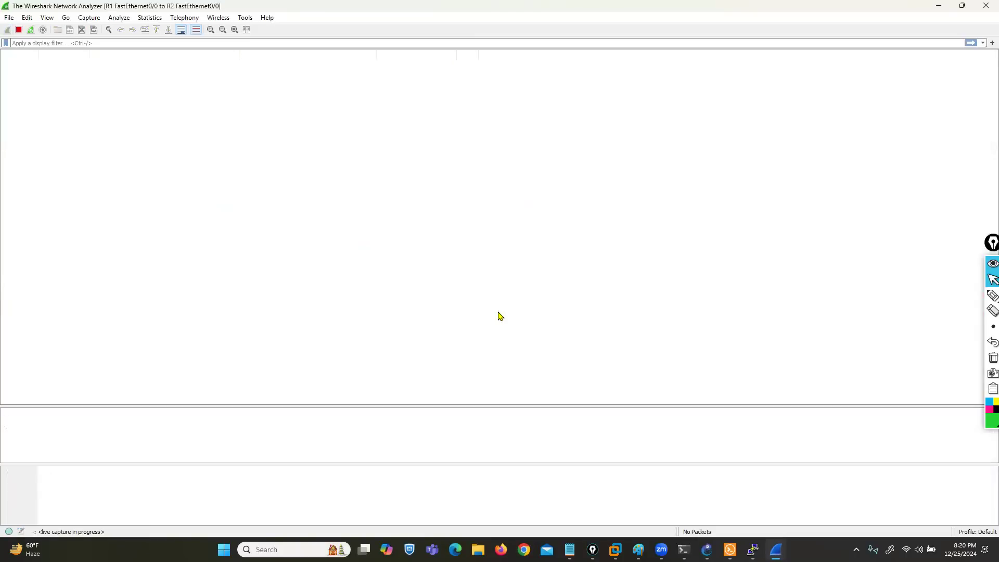
Step: Close Wireshark and open the capture options of the R1–R2 link in the GNS3 topology
click(985, 6)
right_click(468, 122)
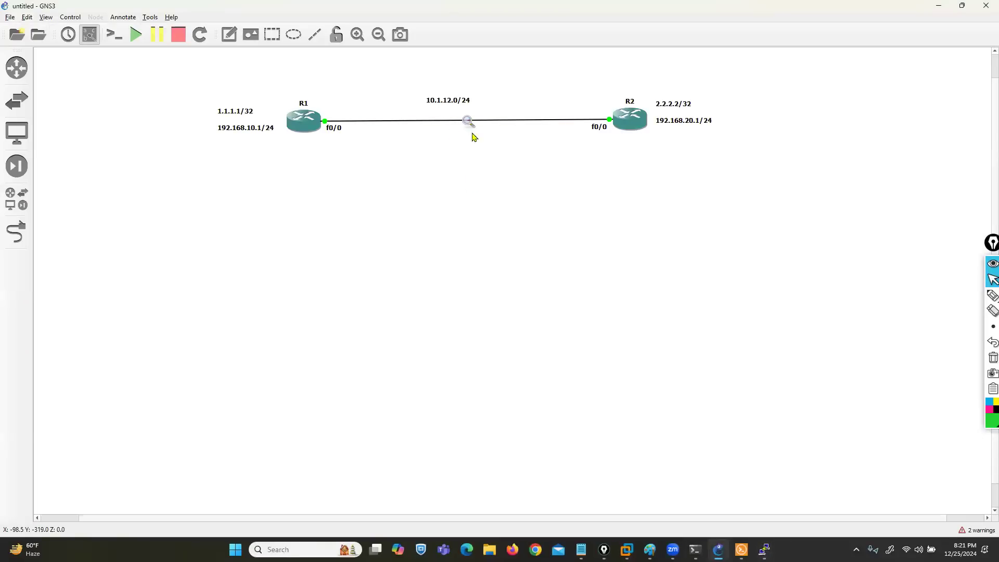
click(482, 138)
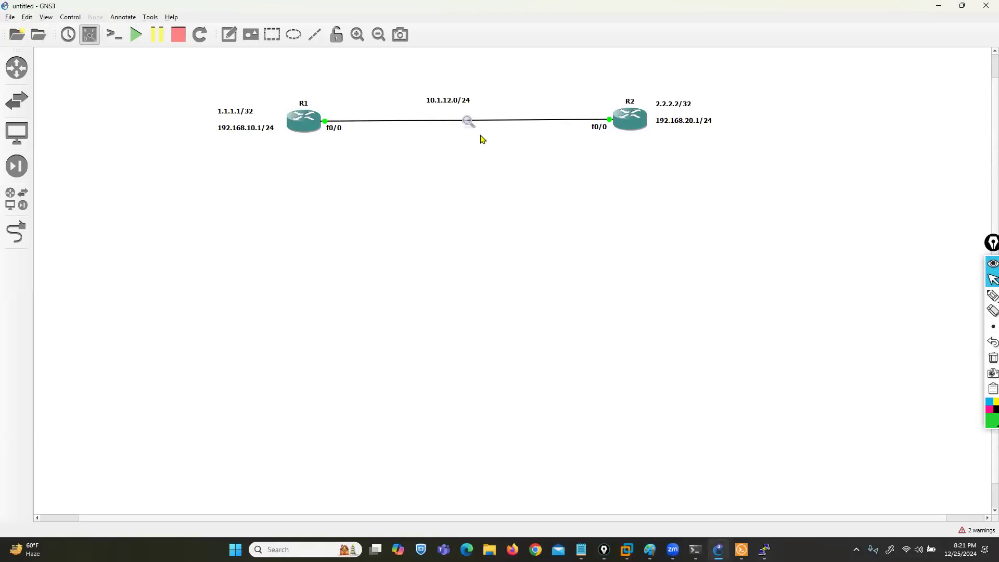
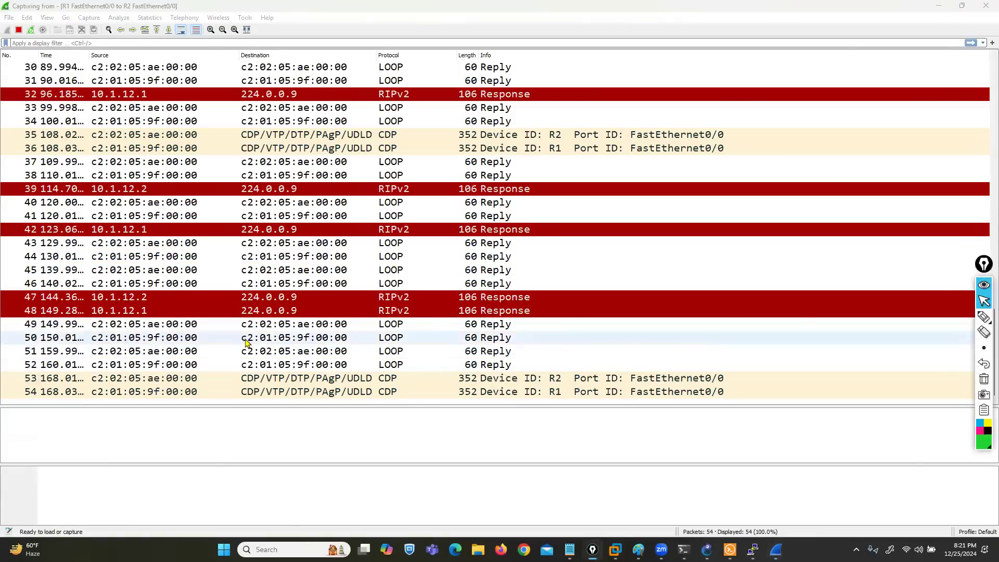
Step: Inspect the RIP authentication fields of the packet 48 RIPv2 response, then close its detail window
double_click(198, 310)
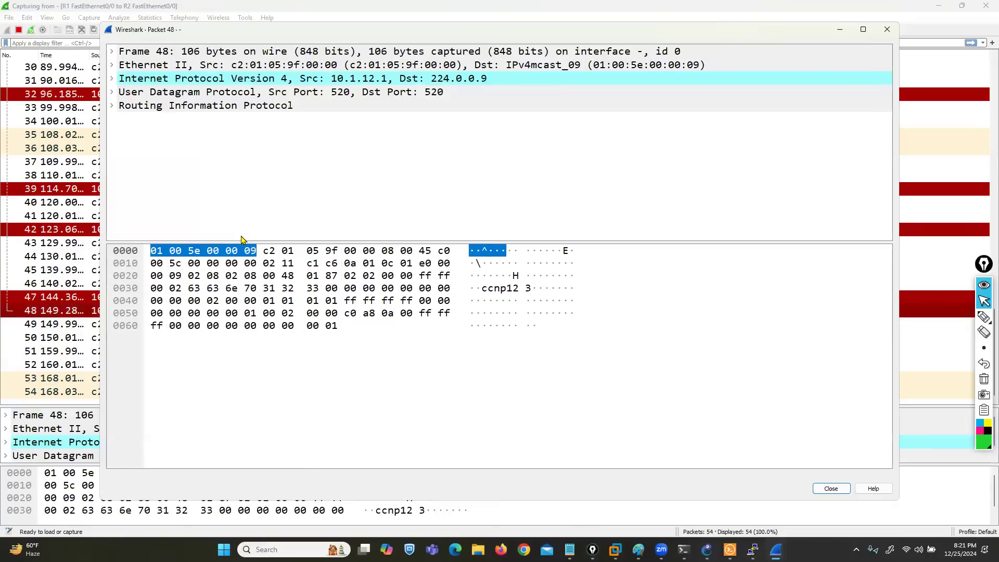
drag(243, 242, 243, 347)
click(111, 106)
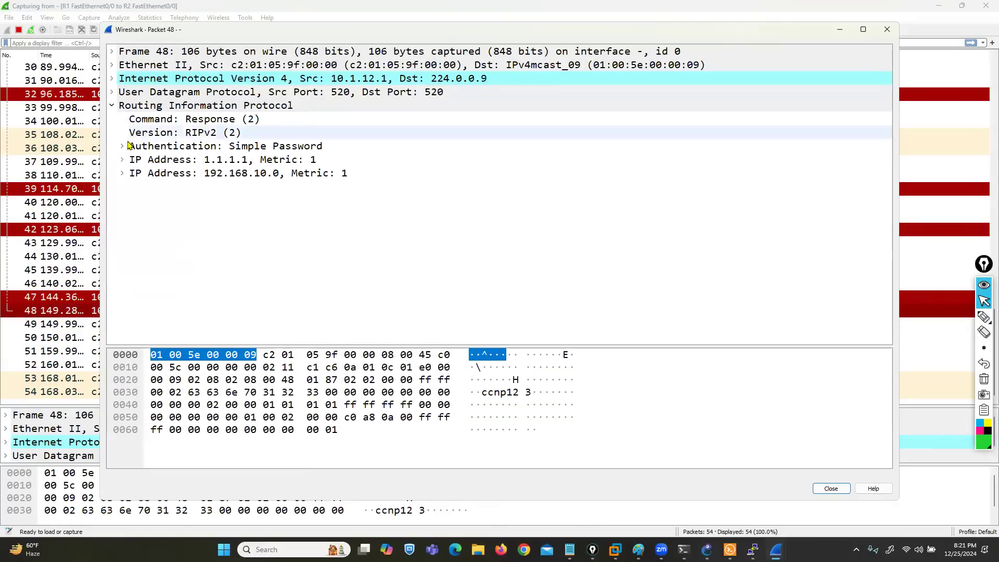
click(125, 147)
click(122, 147)
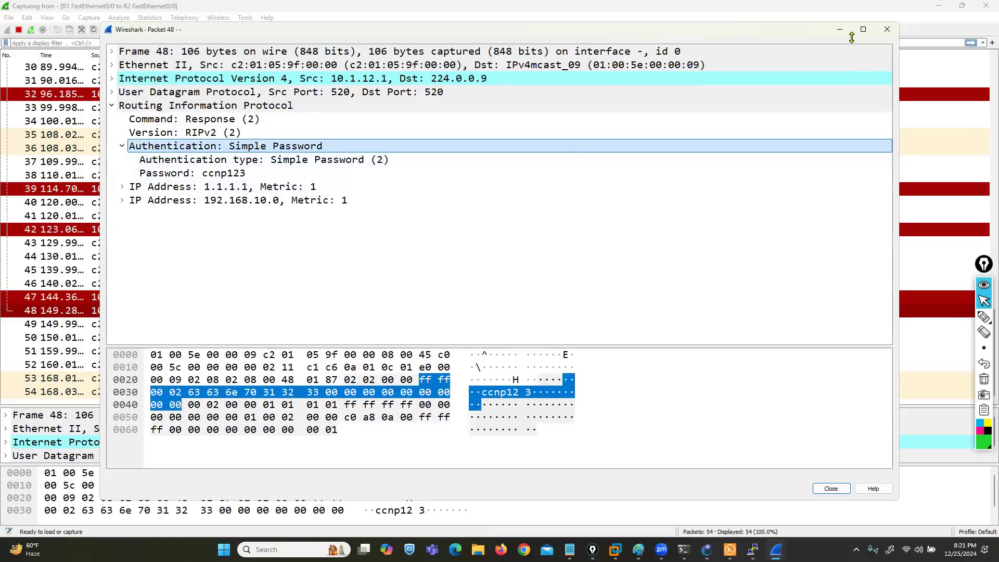
click(887, 30)
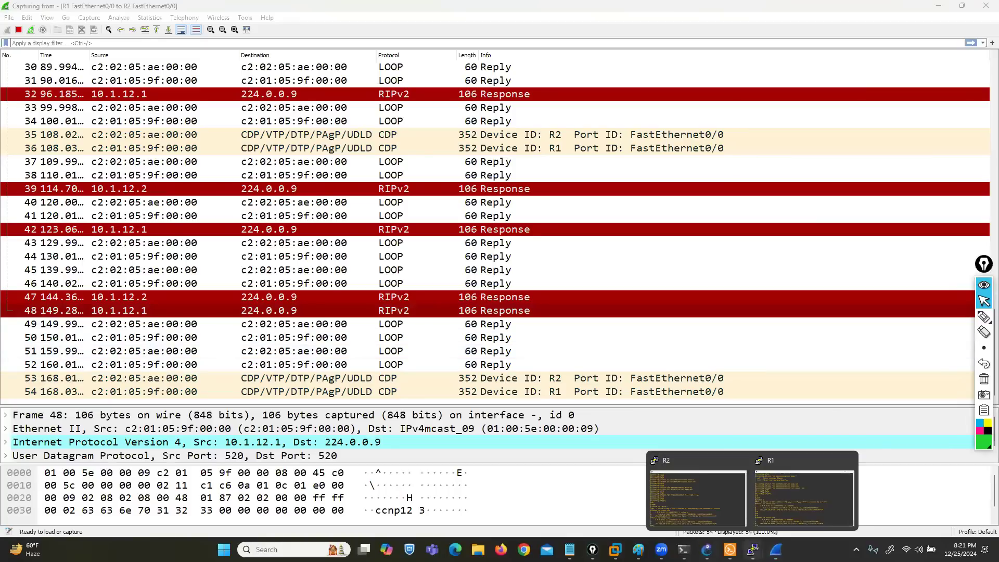
Step: Quit Wireshark without saving and restart the Ethernet packet capture on the R1–R2 link in GNS3
click(985, 6)
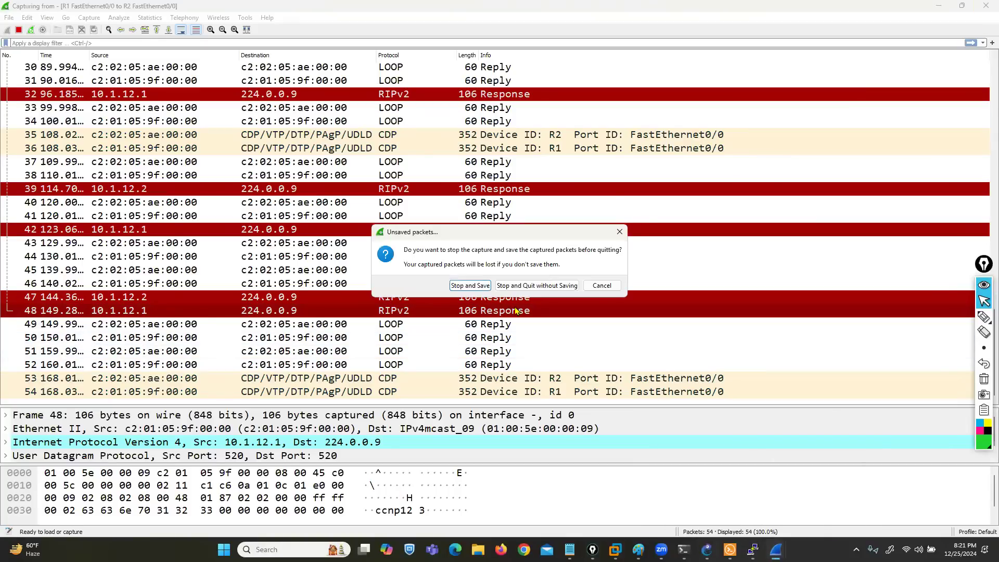
click(522, 288)
right_click(469, 123)
click(479, 130)
right_click(468, 124)
click(479, 126)
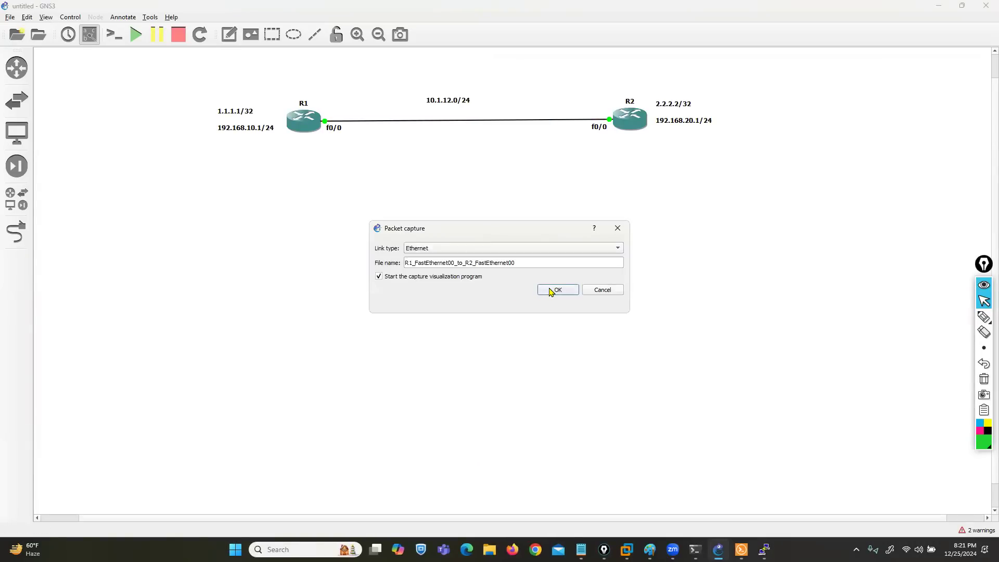
click(553, 289)
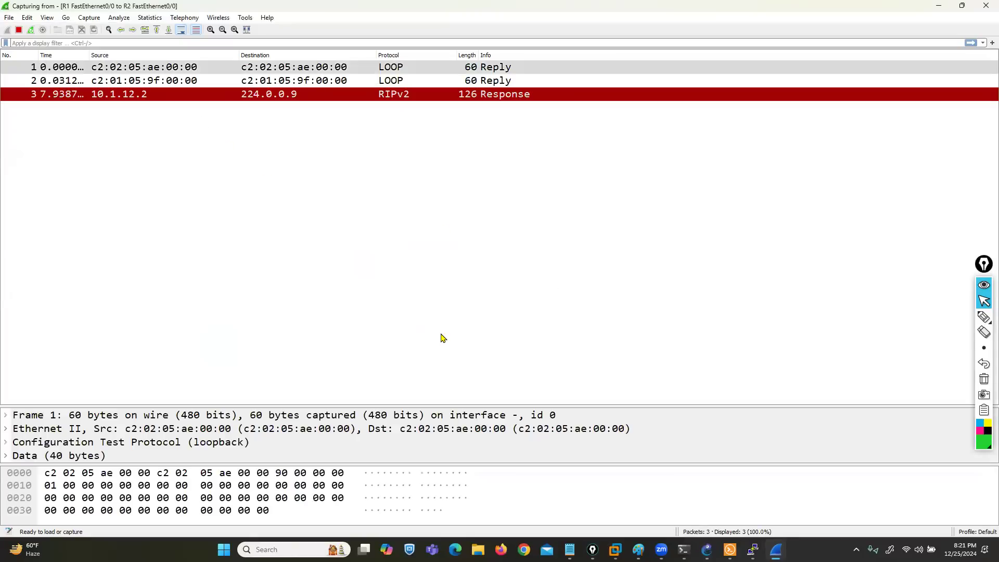
Step: Open the packet 3 RIPv2 response, expand its Routing Information Protocol section, and mark the Keyed Message Digest authentication with the pen
double_click(118, 97)
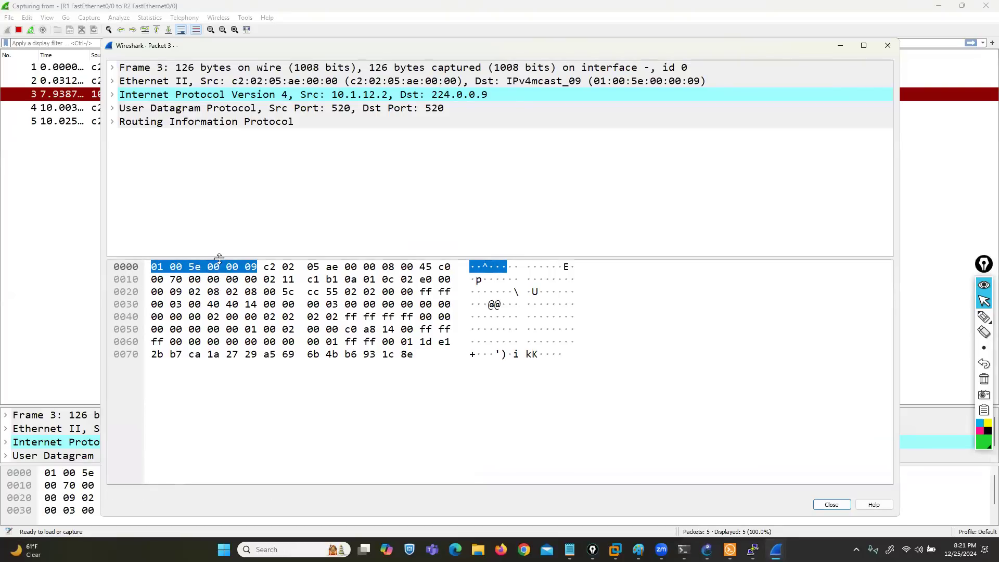
drag(218, 257, 218, 353)
click(113, 122)
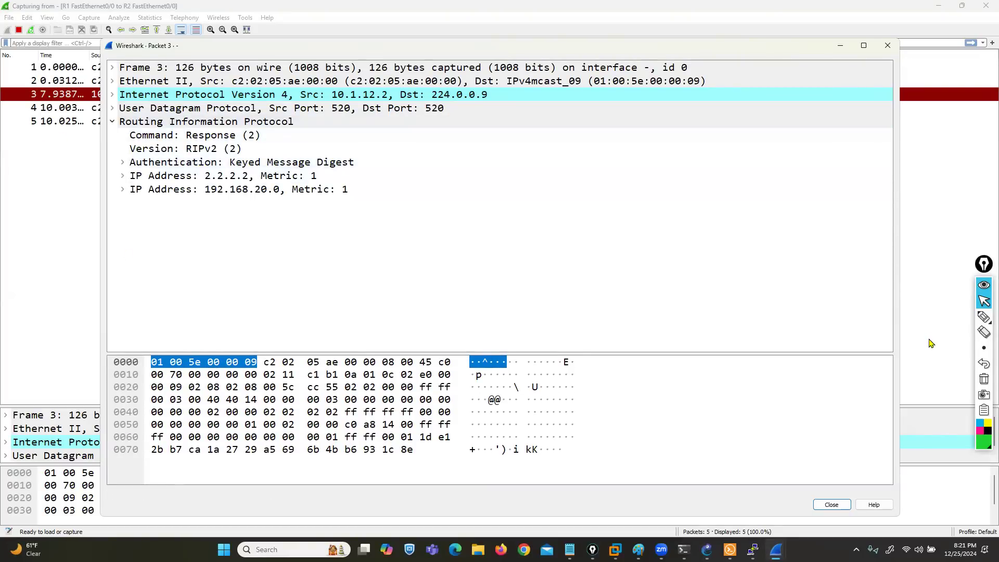
click(984, 317)
drag(348, 154, 356, 172)
drag(272, 154, 233, 154)
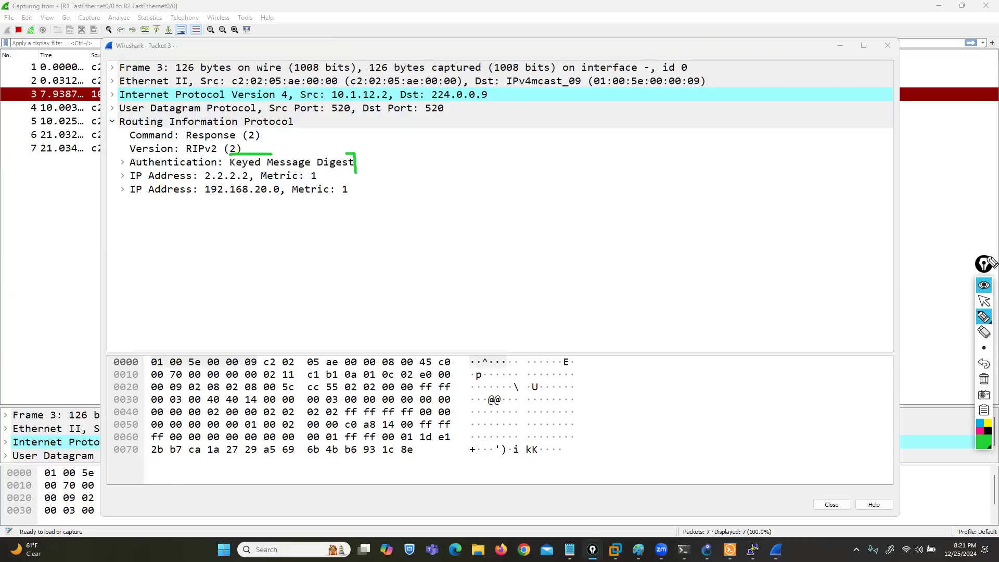
click(984, 301)
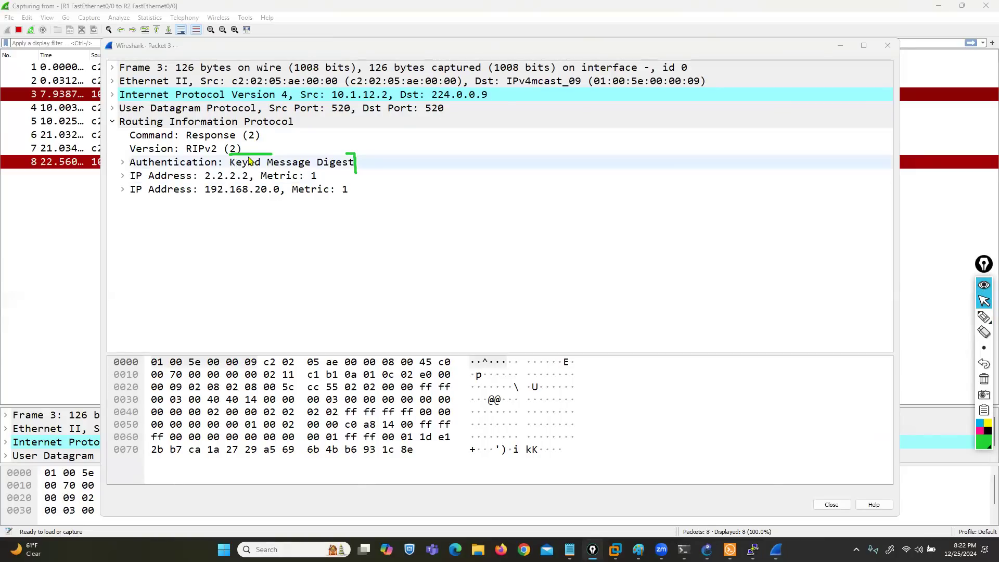
Step: Expand the authentication entry and its data trailer, outline the authentication fields with the pen, and clear the ink
click(123, 162)
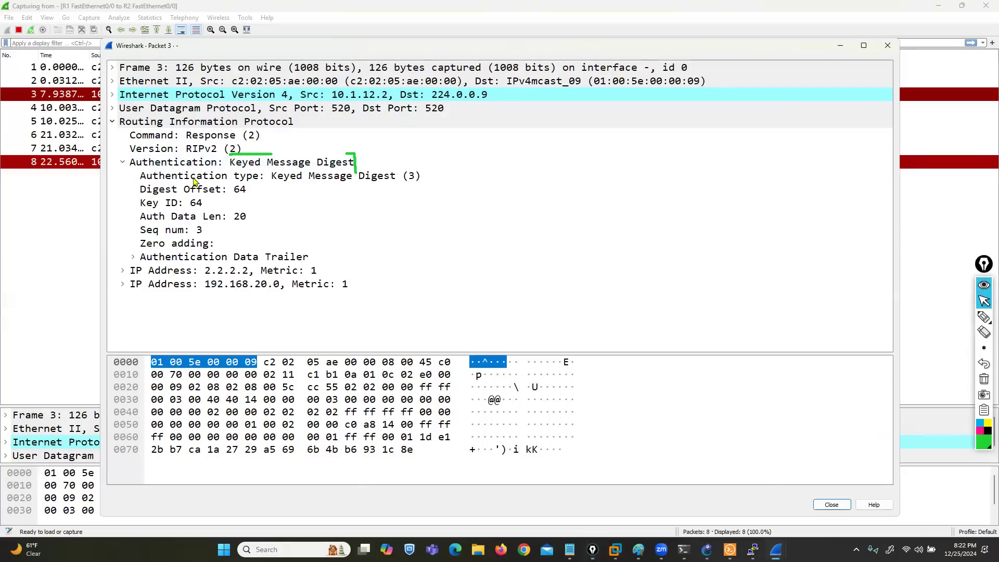
click(984, 316)
mouse_move(235, 171)
mouse_down()
mouse_move(157, 174)
mouse_move(122, 189)
mouse_move(120, 257)
mouse_move(267, 272)
mouse_move(479, 263)
mouse_move(464, 181)
mouse_move(319, 188)
mouse_up()
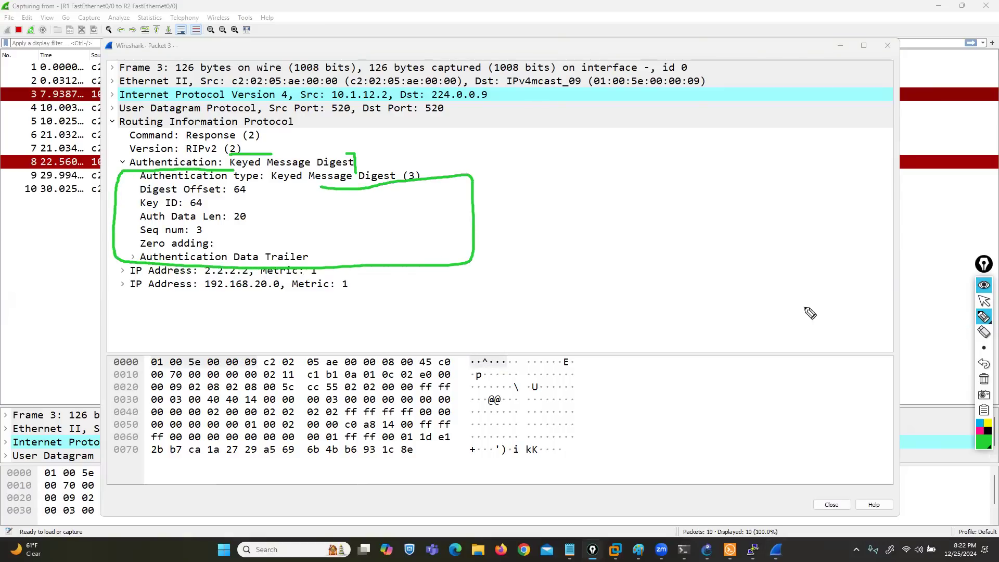
click(984, 301)
click(133, 256)
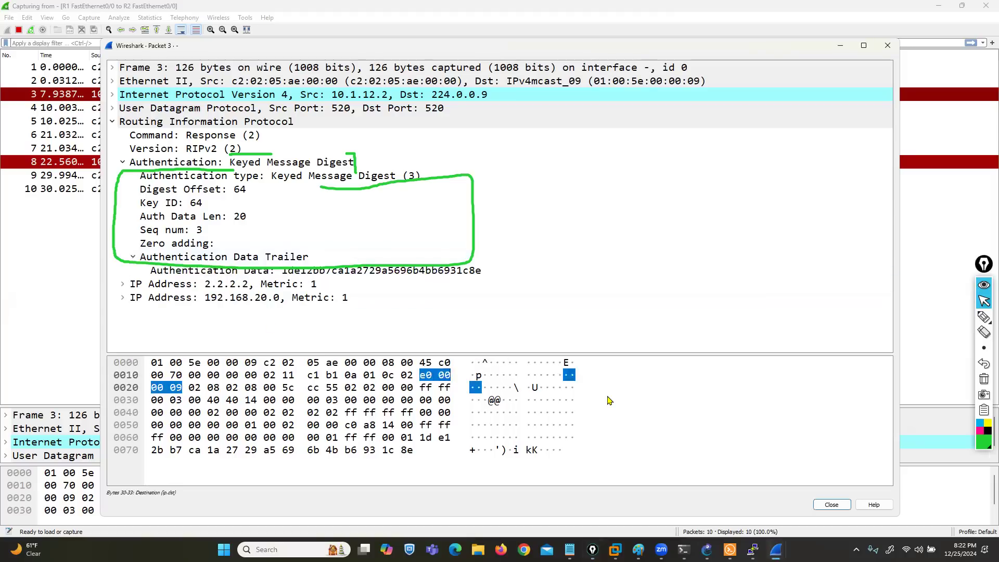
click(984, 379)
Step: Circle the full authentication block with an arrow pointing to it, clear the drawing, and close the packet 3 window
mouse_move(983, 318)
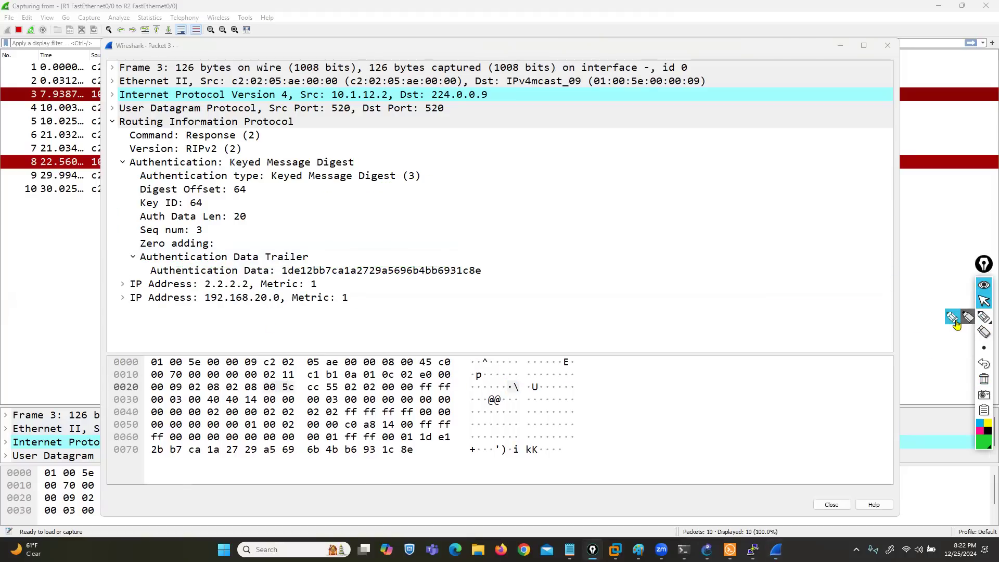
click(953, 318)
mouse_move(113, 155)
mouse_down()
mouse_move(121, 276)
mouse_move(445, 292)
mouse_move(535, 220)
mouse_move(395, 150)
mouse_move(182, 146)
mouse_move(115, 164)
mouse_move(120, 172)
mouse_up()
mouse_move(347, 79)
mouse_down()
mouse_move(340, 131)
mouse_move(317, 136)
mouse_move(345, 138)
mouse_up()
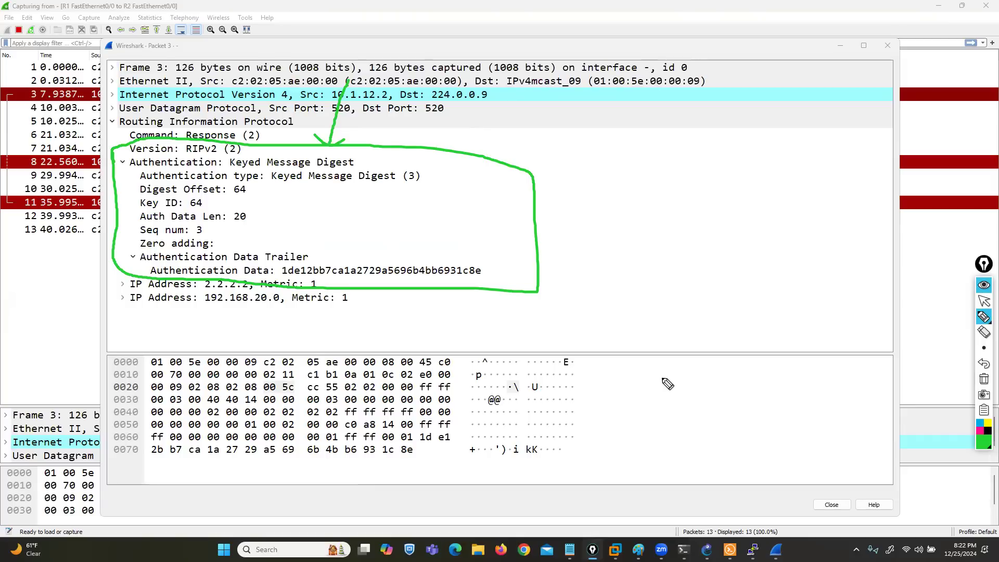
click(984, 378)
click(984, 302)
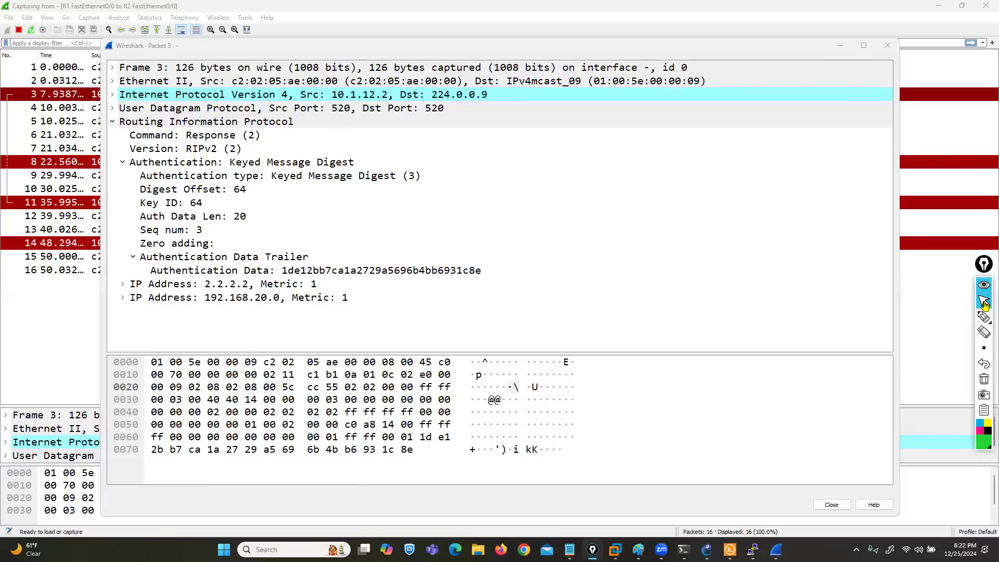
click(888, 45)
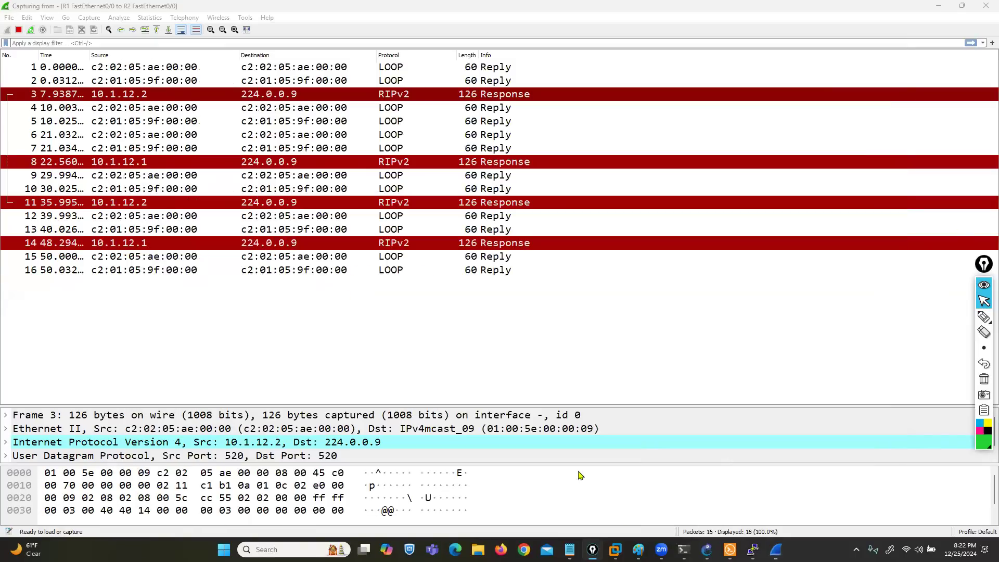
Step: Switch to GNS3 and bring up the R2 and R1 consoles, with R1 in front
click(706, 549)
click(752, 550)
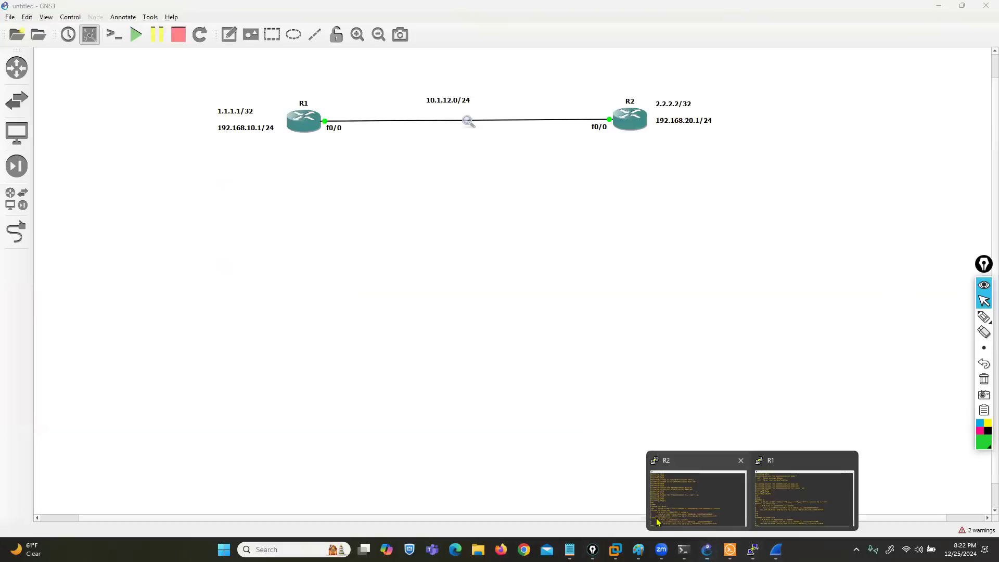
click(702, 501)
click(789, 510)
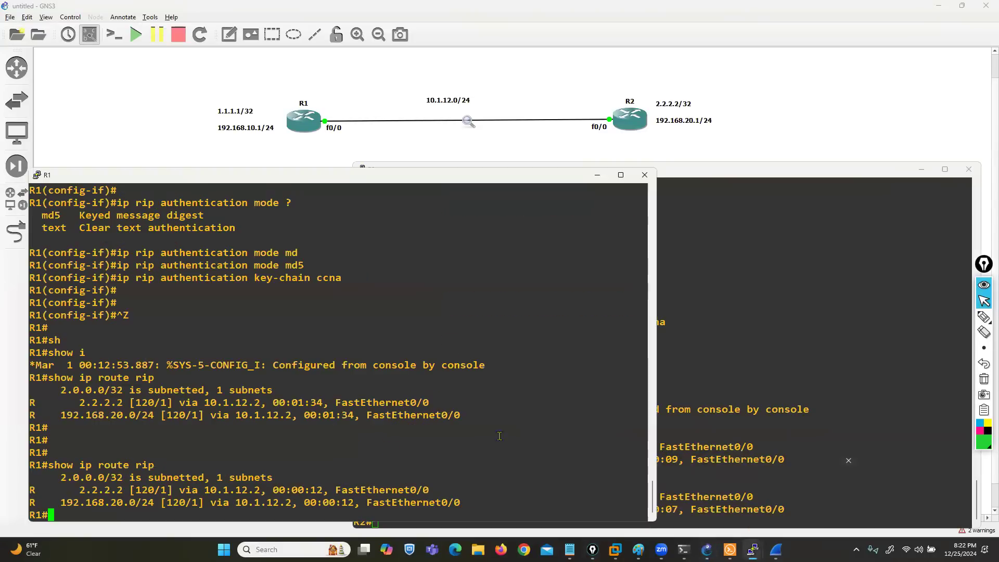
Step: Enter global configuration mode on R1 and remove the RIP process with no router rip
text(conf t)
key(Return)
text(no router reip)
key(BackSpace)
key(BackSpace)
key(BackSpace)
text(ip)
key(Return)
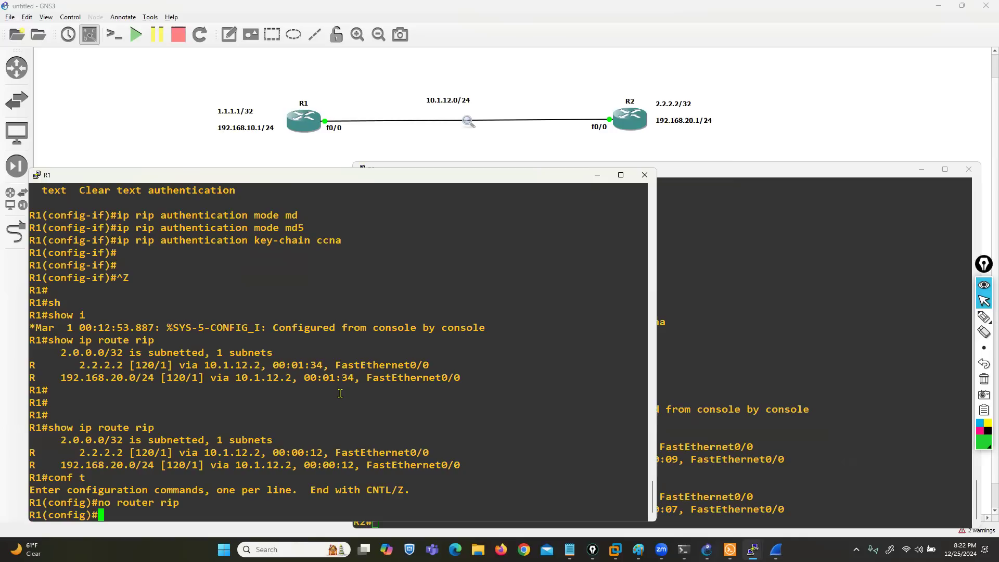
key(Return)
key(Return)
Step: Start EIGRP with AS number 10 on R1 and advertise network 10.1.12.0 0.0.0.255
text(router ei)
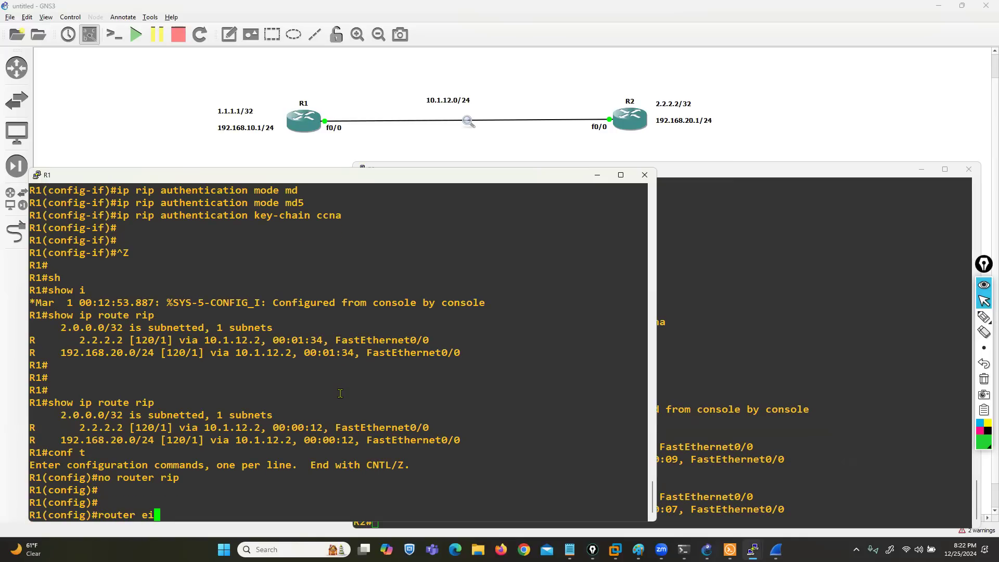
key(Tab)
text(10)
key(Return)
text(net)
key(Tab)
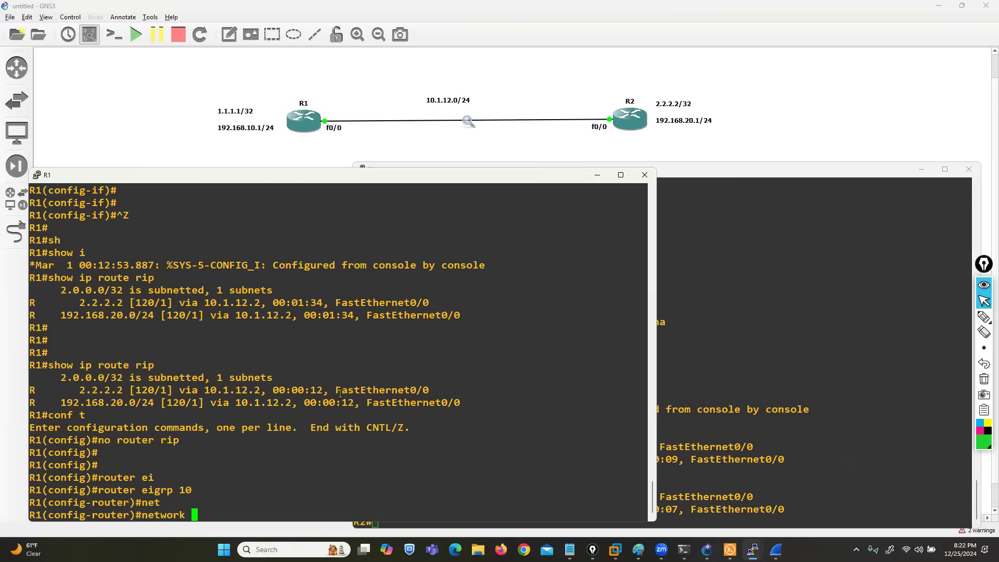
text(1)
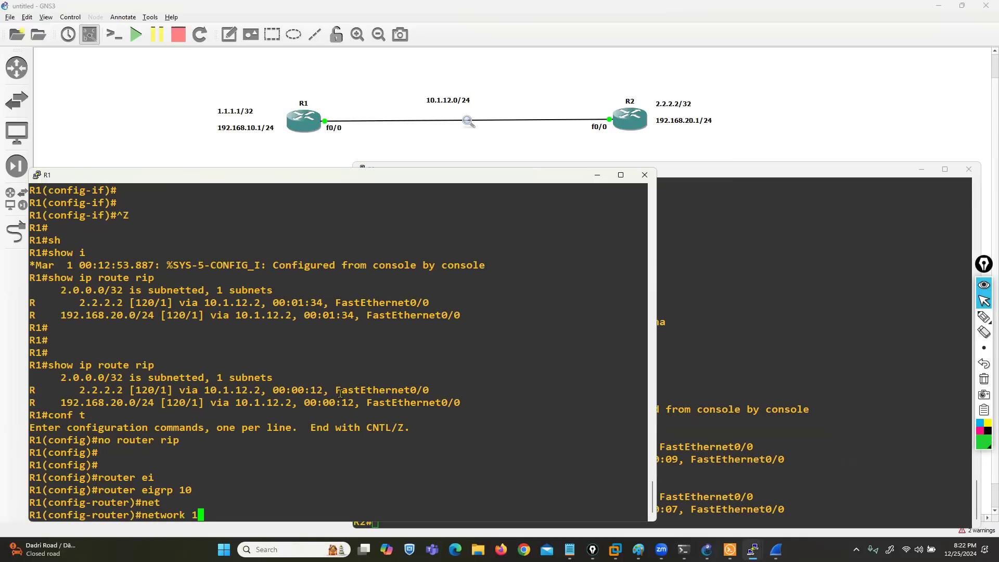
text(0.1.12.0 0.0.0.255)
key(Return)
Step: Advertise networks 1.1.1.1 0.0.0.0 and 192.168.10.0 0.0.0.255 in R1's EIGRP 10 process
text(net)
key(Tab)
text(1.)
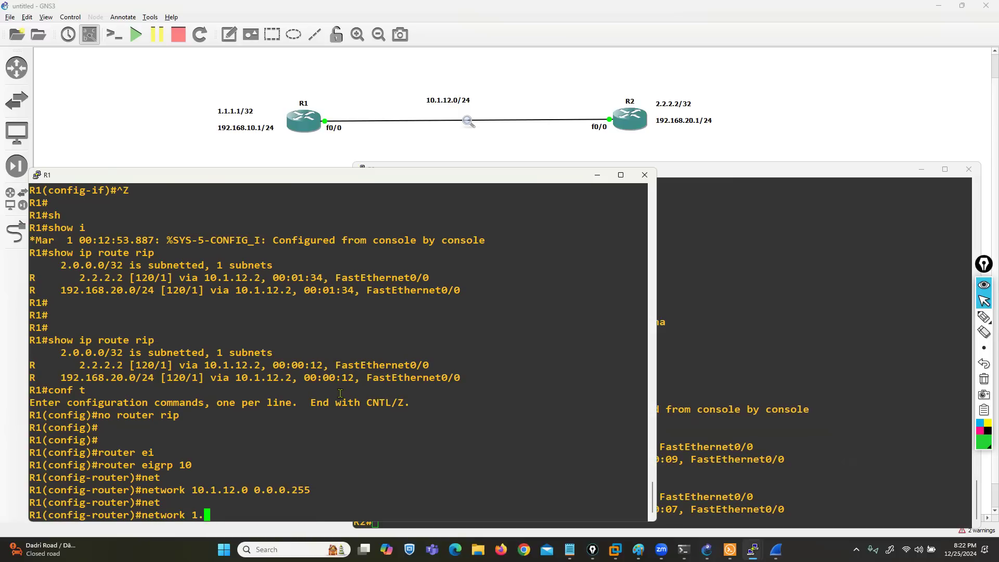
text(1.1.1 0.0.0.0)
key(Return)
text(net)
key(Tab)
text(192.168.10.0 0.0.0.255)
key(Return)
Step: Disable automatic summarization in R1's EIGRP 10 process with no auto-summary
text(noa u)
key(Tab)
key(Return)
key(Return)
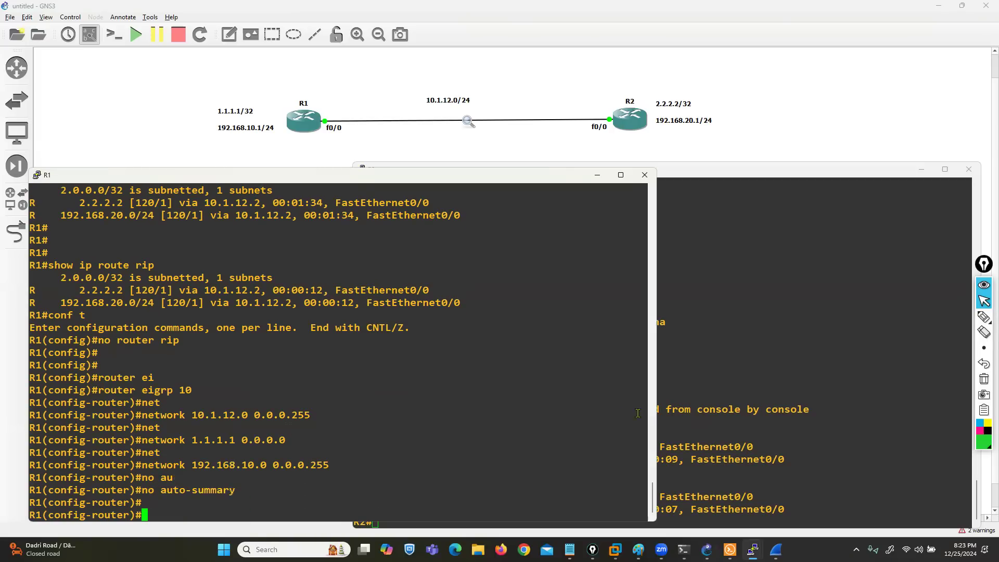
Step: Switch to the R2 console, enter global configuration mode, and remove the RIP process with no router rip
click(777, 416)
text(cof)
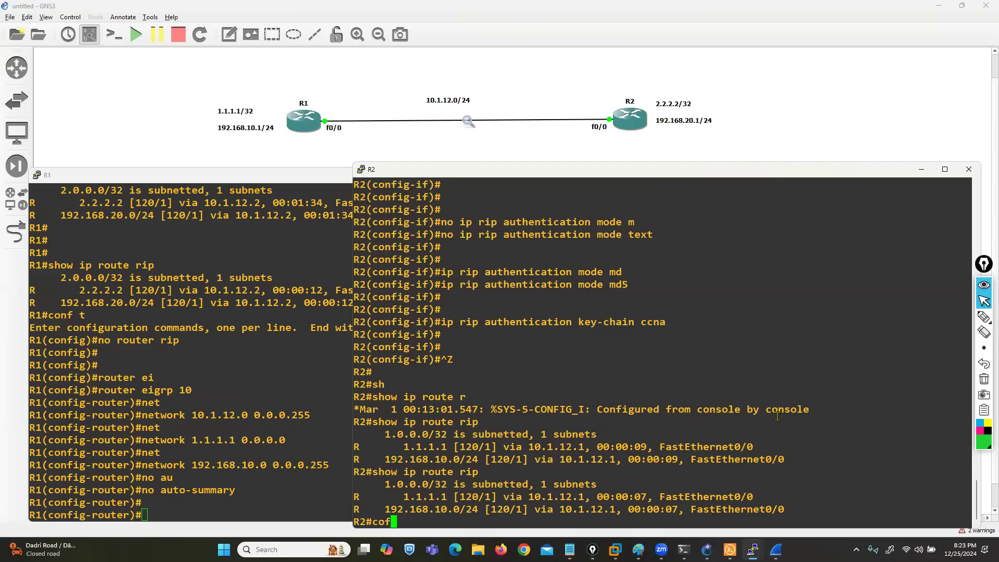
text(f t)
key(Return)
text(no rout)
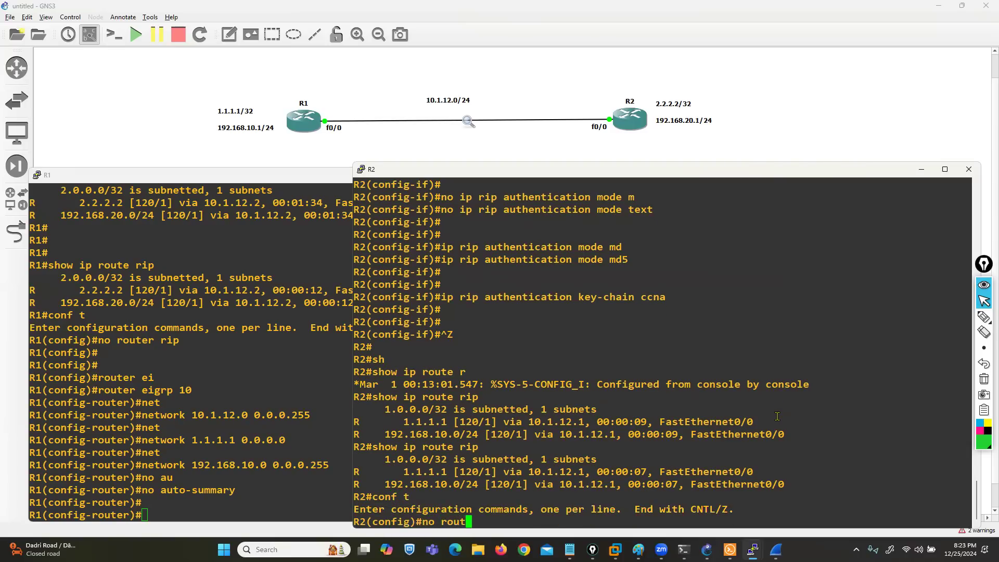
text(er rip)
key(Return)
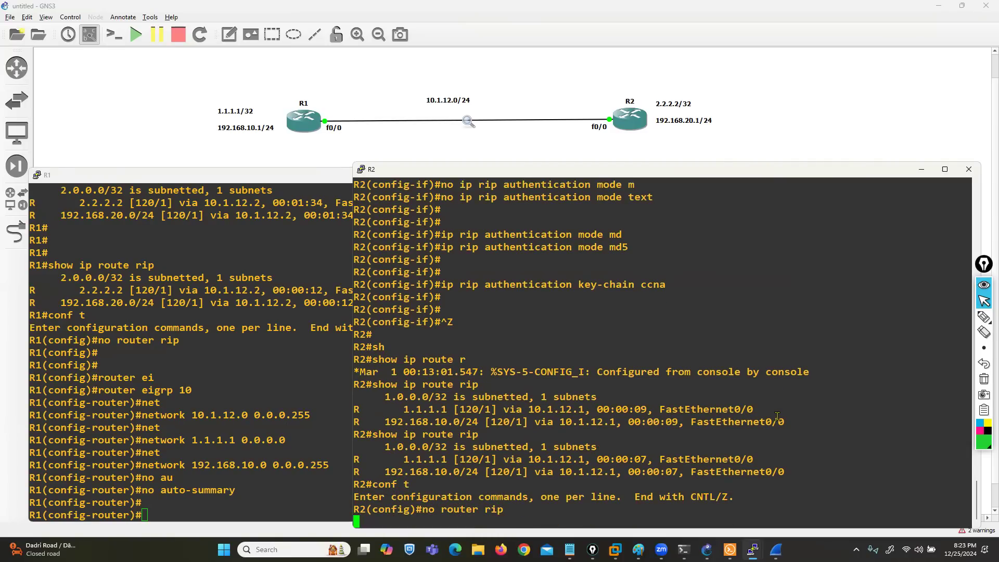
key(Return)
key(Return)
key(Return)
key(Return)
Step: Start EIGRP with AS number 10 on R2 and advertise network 10.1.12.0 0.0.0.255
text(router)
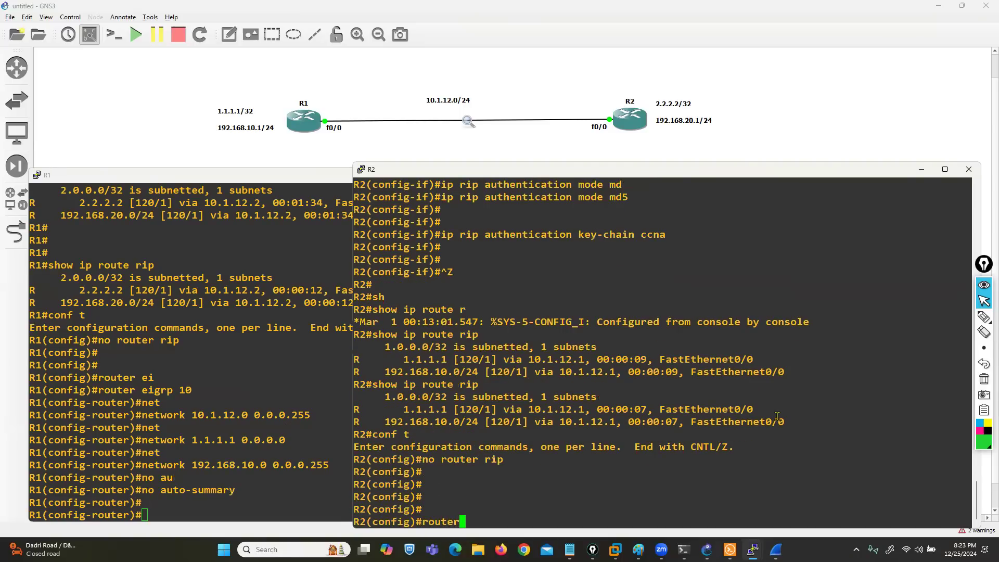
text( ei)
key(Tab)
text(10)
key(Return)
text(net)
key(Tab)
text(10.1.11)
text(.0 0.0.0.255)
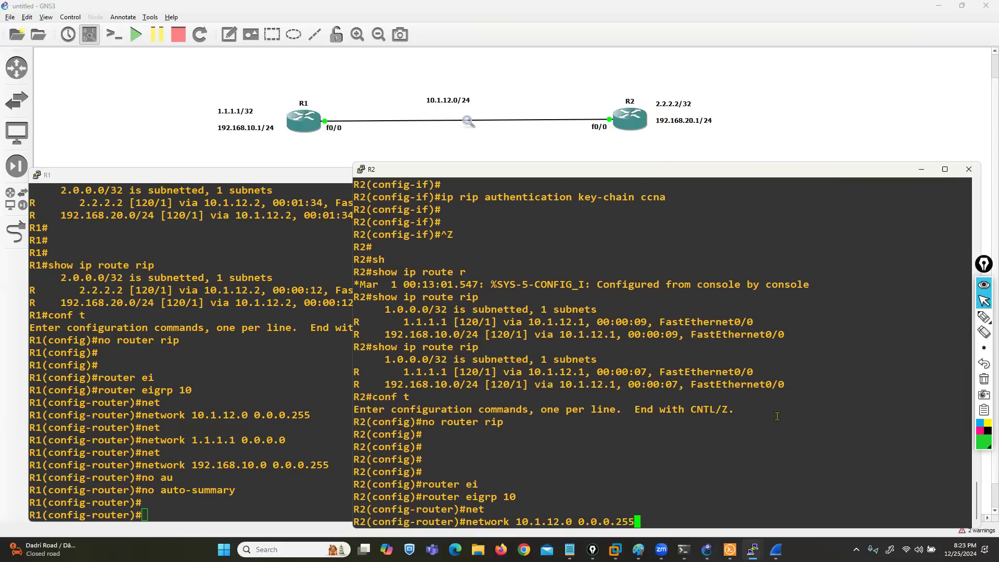
key(Return)
Step: Advertise R2's loopback network 2.2.2.2 0.0.0.0 in its EIGRP 10 process
text(net)
key(Tab)
text(2.2.)
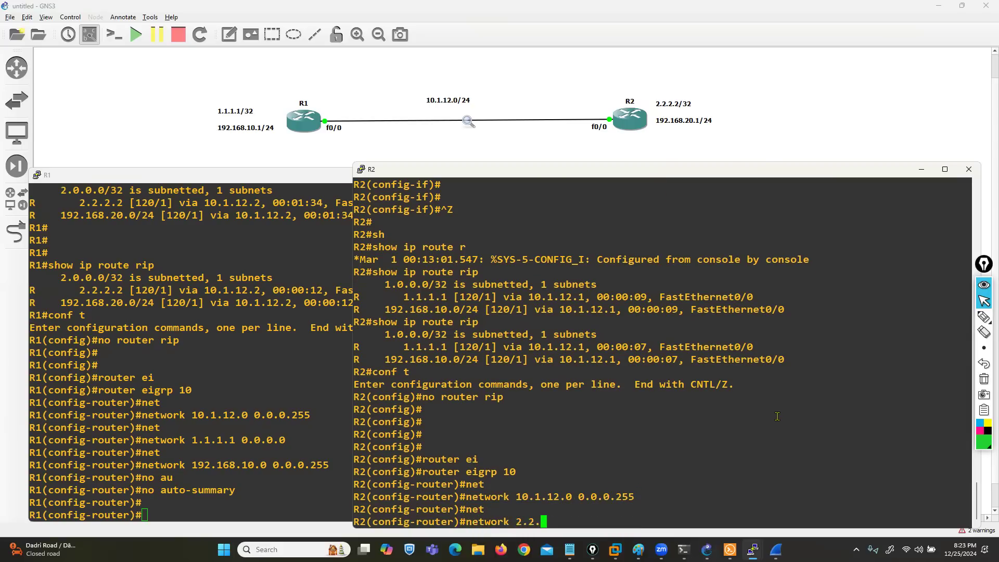
text(2.2 0.0.0.0)
key(Return)
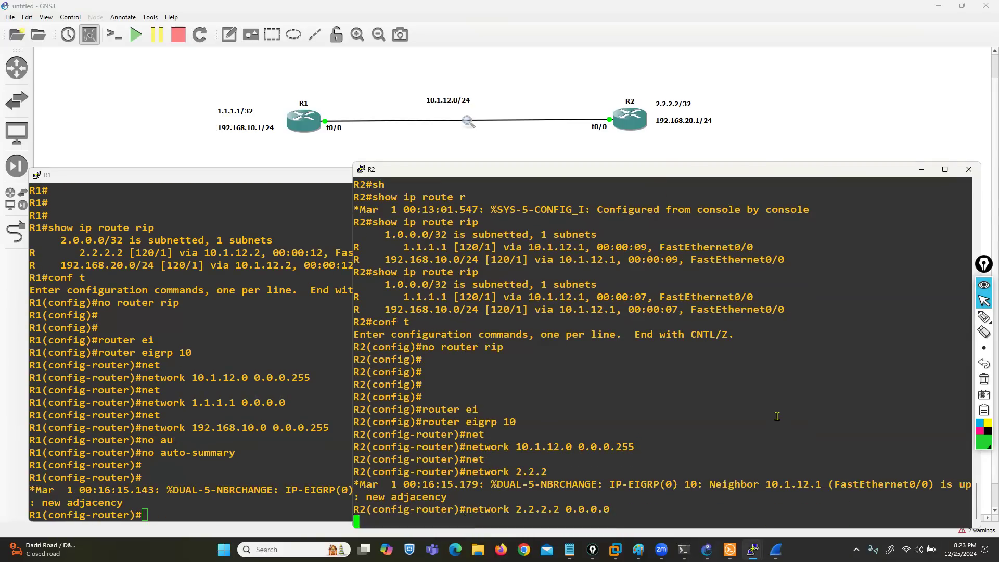
Step: Advertise network 192.168.20.0 0.0.0.255 in R2's EIGRP 10 process
text(net)
key(Tab)
text(19)
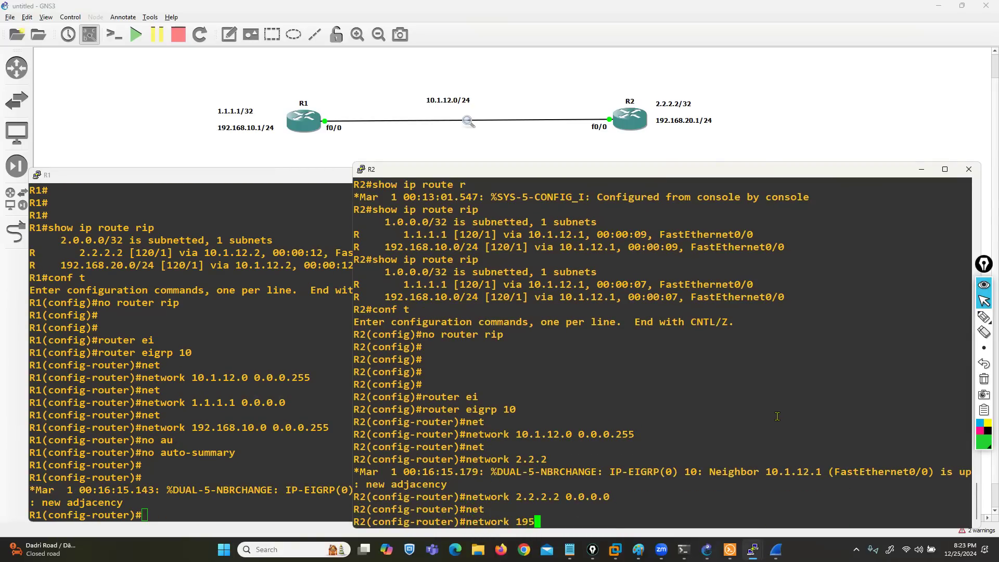
key(BackSpace)
key(BackSpace)
key(BackSpace)
text(92.168.20.0 0.0.0.22)
key(BackSpace)
key(BackSpace)
key(BackSpace)
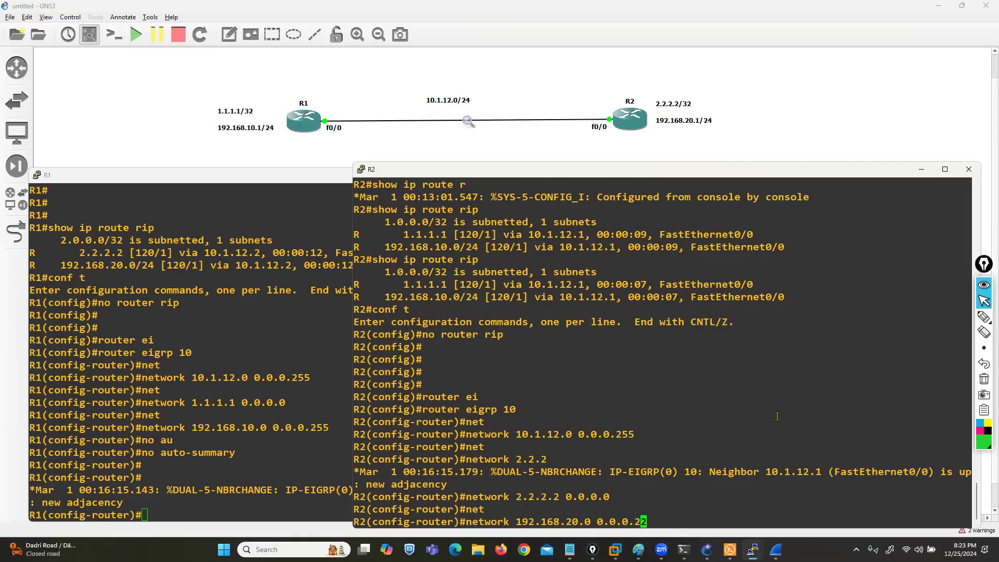
text(55)
key(Return)
Step: Disable automatic summarization in R2's EIGRP 10 process with no auto-summary
text(nfig-router)#n)
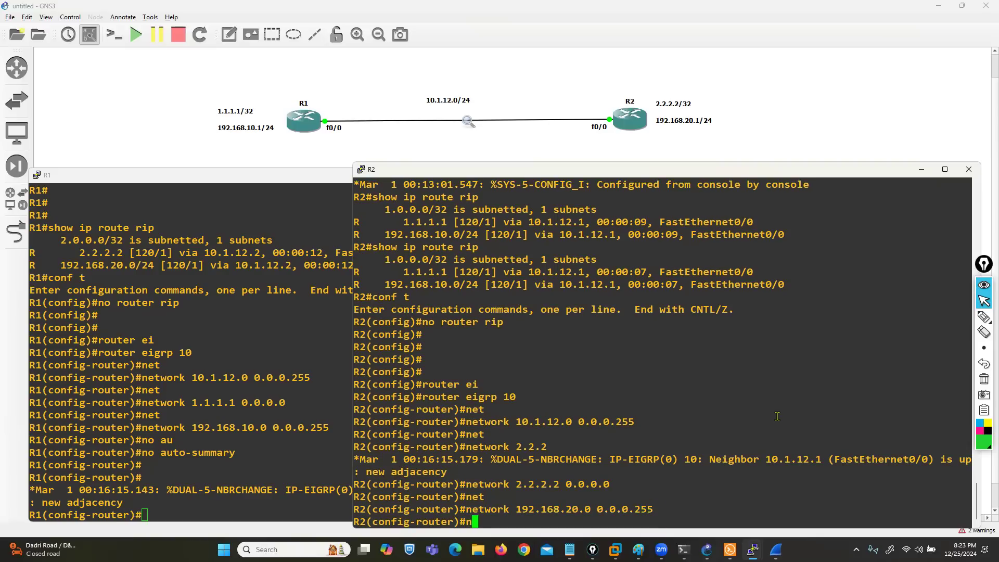
text(o au)
key(Tab)
key(Return)
key(Return)
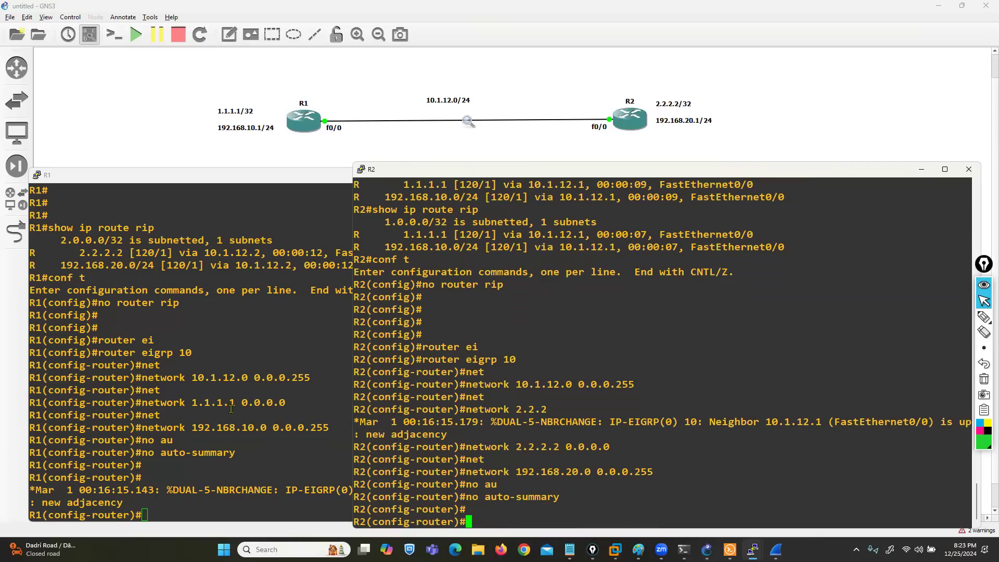
Step: Switch to the R1 console, leave configuration mode, and display its EIGRP routes with show ip route eigrp
click(203, 401)
key(ctrl+z)
text(sh)
key(Tab)
text(ip rot)
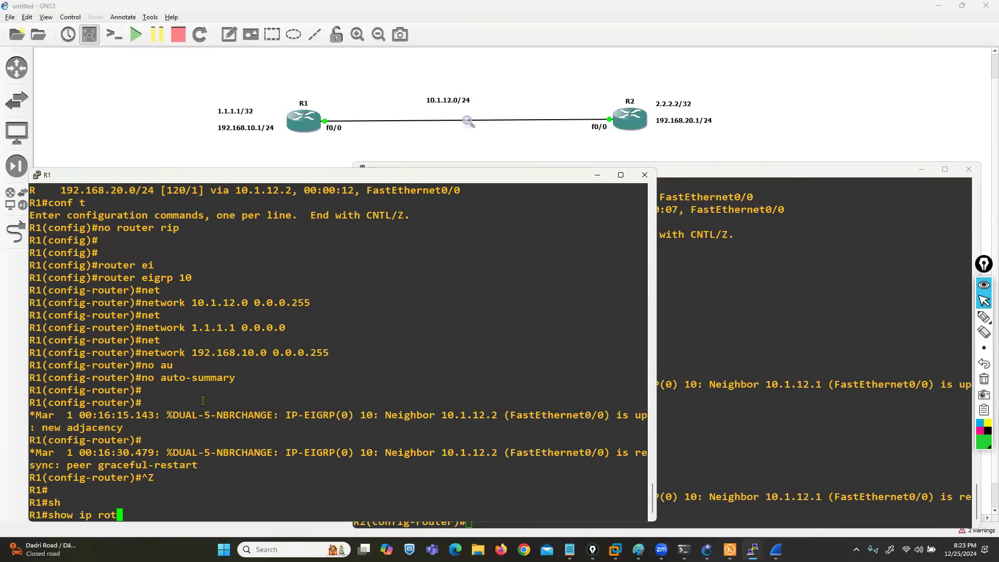
key(BackSpace)
text(ute ei)
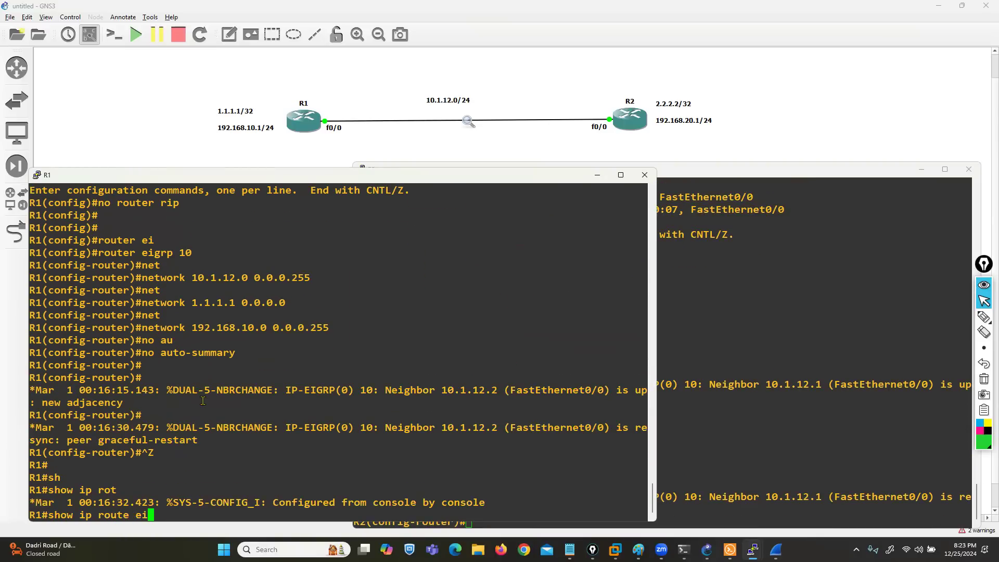
key(Tab)
key(Return)
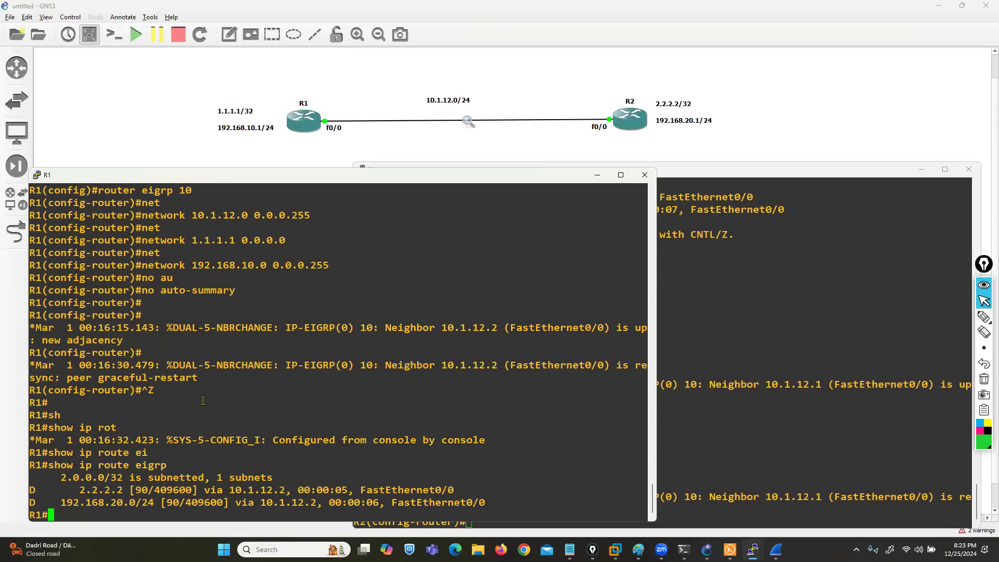
Step: Switch to the R2 console, leave configuration mode, and display its EIGRP routes with show ip route eigrp
click(763, 441)
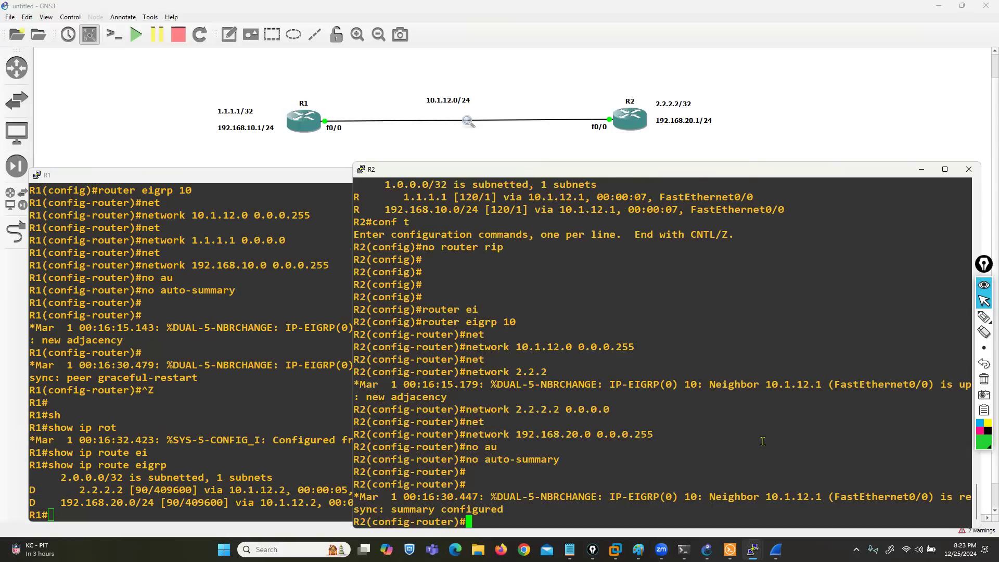
key(ctrl+z)
key(Return)
text(sh)
key(Tab)
text(ip route ei)
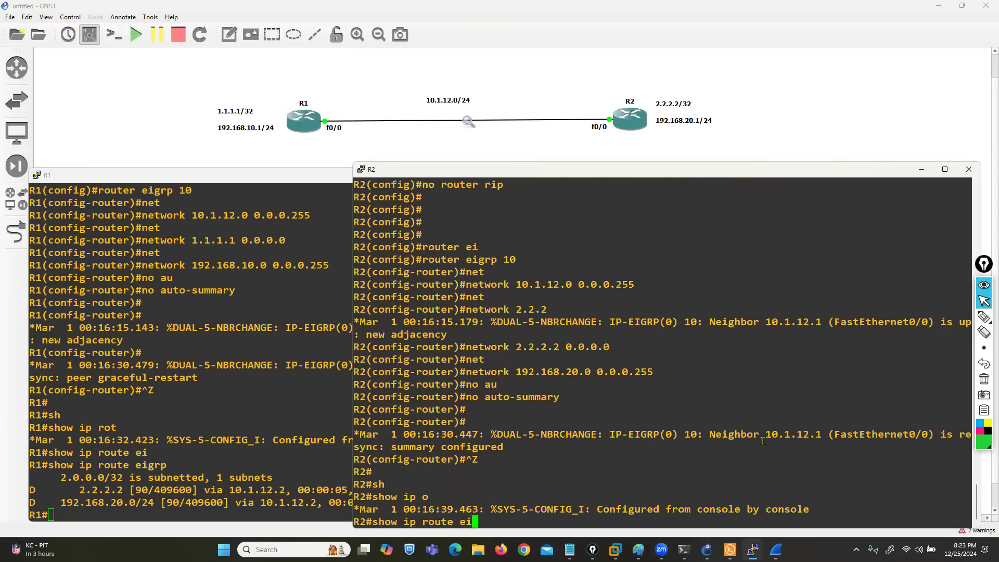
key(Tab)
key(Return)
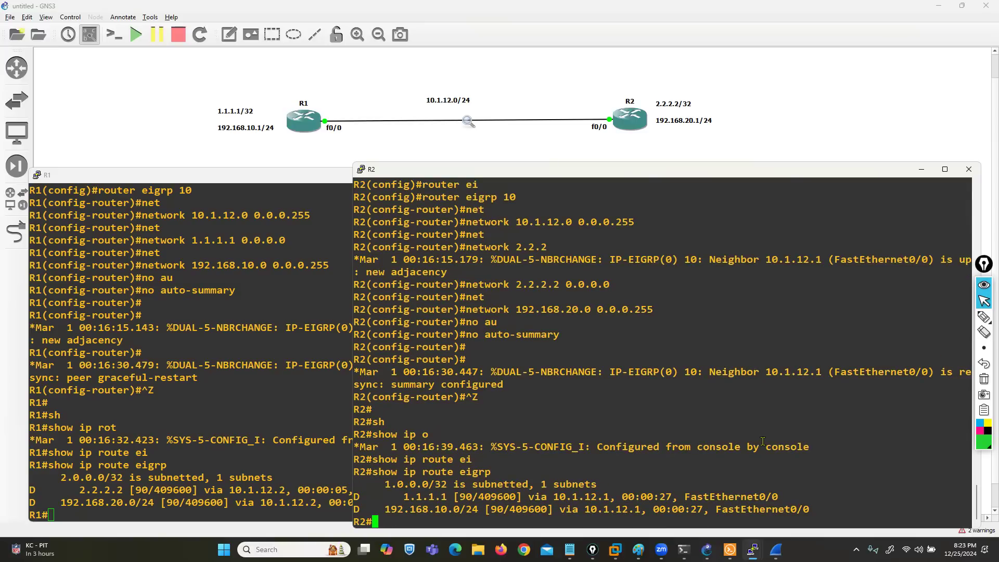
click(203, 410)
text(conf t)
key(Return)
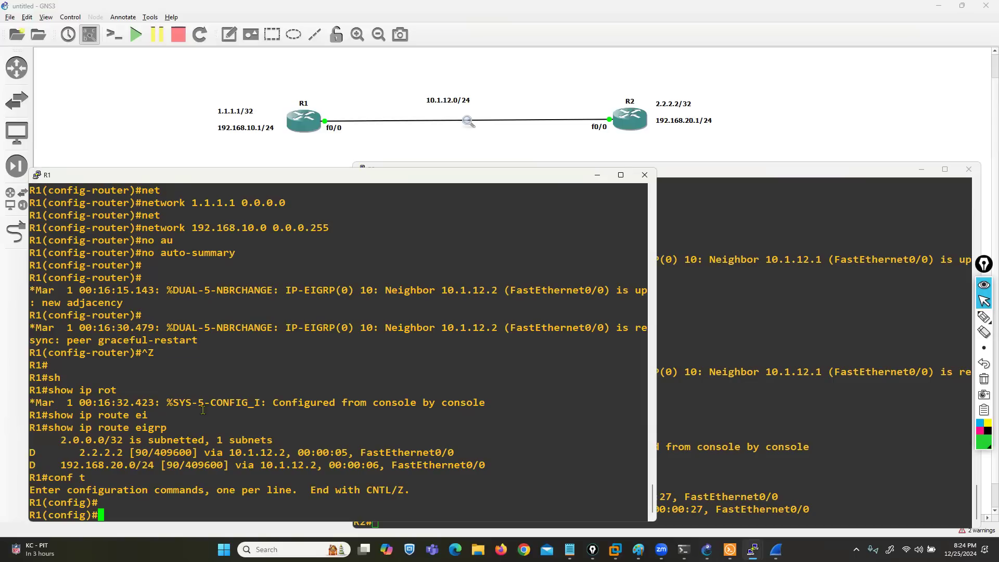
key(ctrl+z)
key(Return)
key(Return)
Step: Display the key chain section of R1's running configuration with sh run | sec key and examine the key entry
text(sh ru)
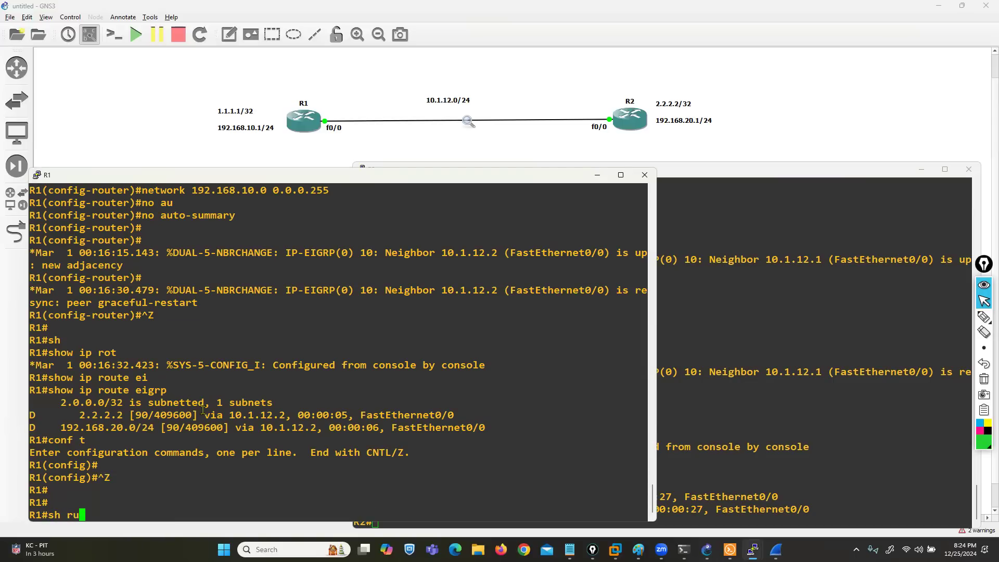
text(n | sec )
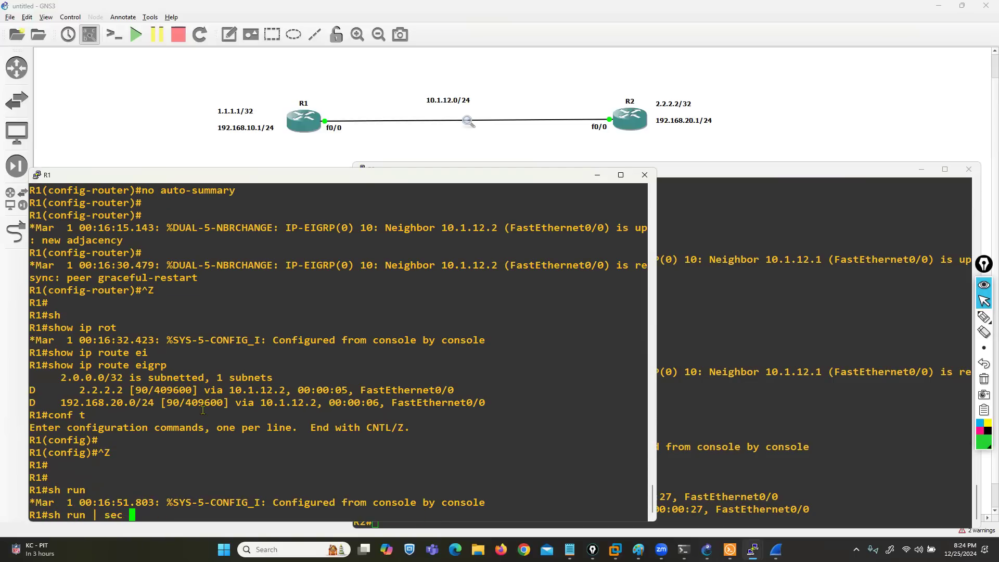
text(key)
key(Return)
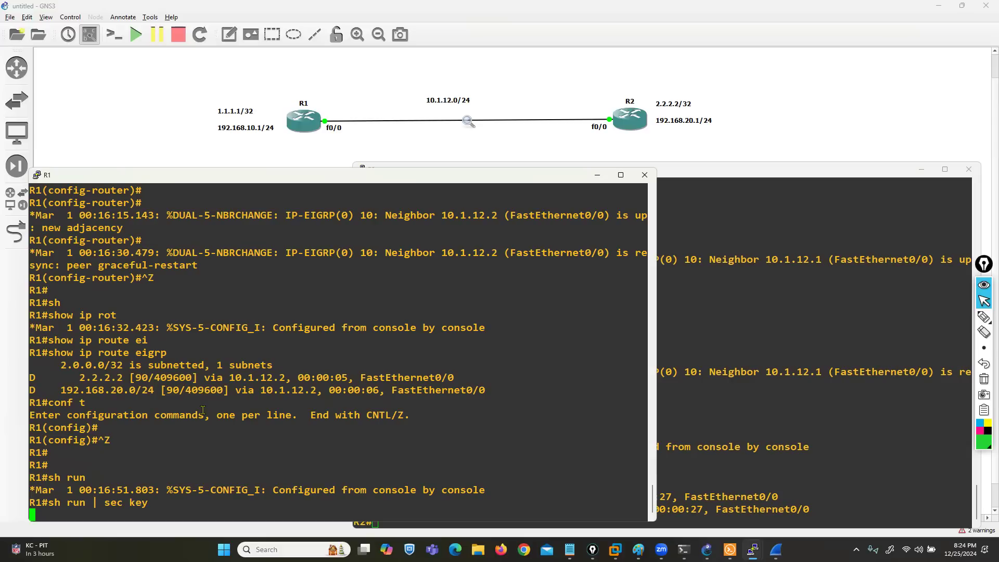
drag(48, 463, 106, 479)
drag(104, 478, 107, 480)
Step: Enter global configuration mode on R1 and open interface fastEthernet 0/0 for configuration
text(conf t)
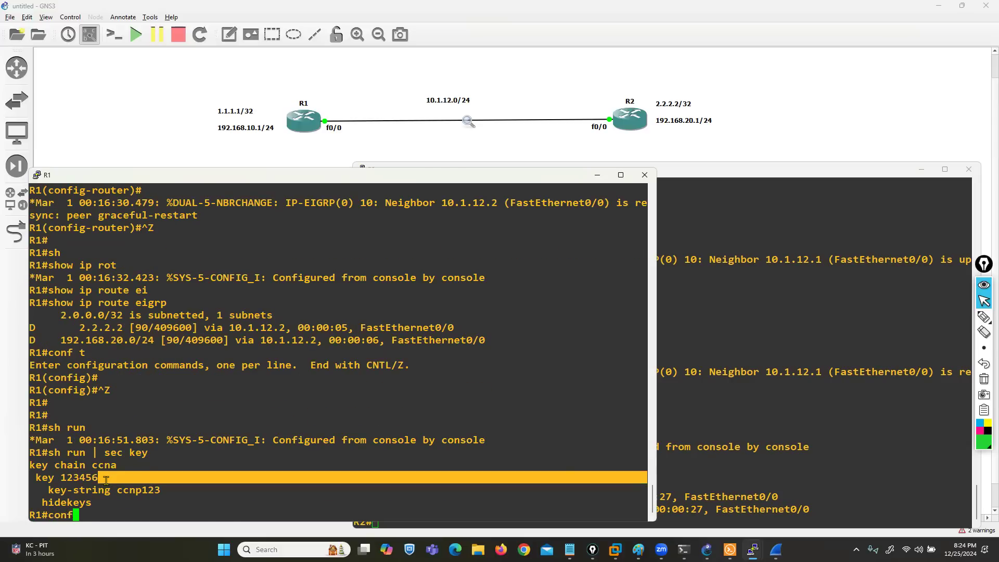
key(Return)
text(in)
key(Tab)
text(f)
key(Tab)
text(0/0)
key(Return)
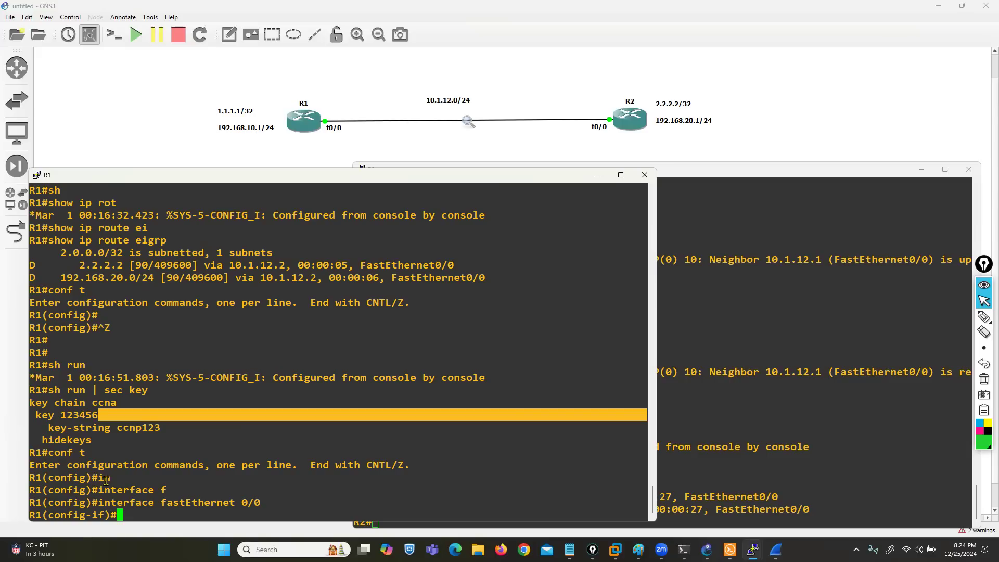
Step: Set MD5 authentication for EIGRP 10 on R1's fastEthernet 0/0 with ip authentication mode eigrp 10 md5
text(ip authe)
key(Tab)
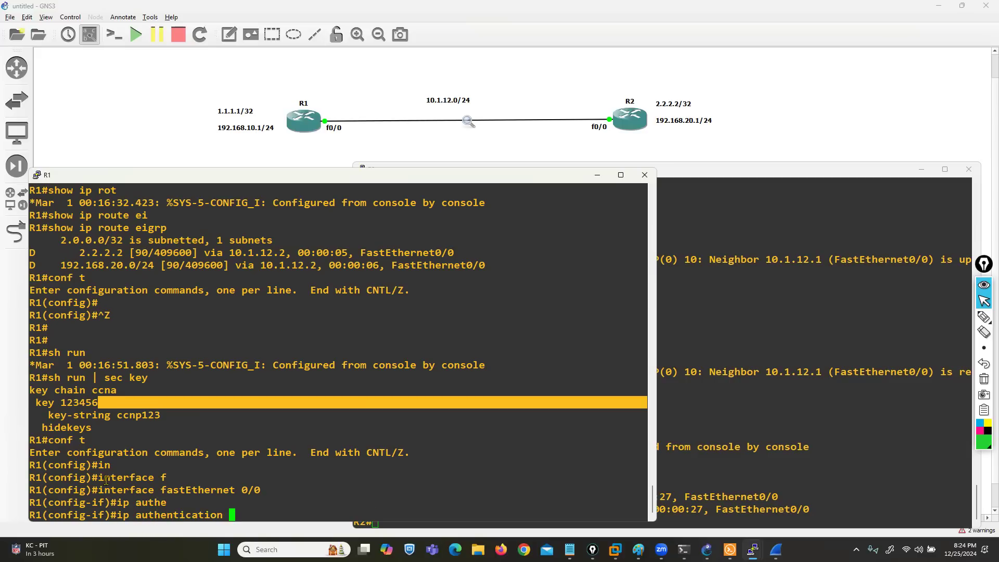
text(?)
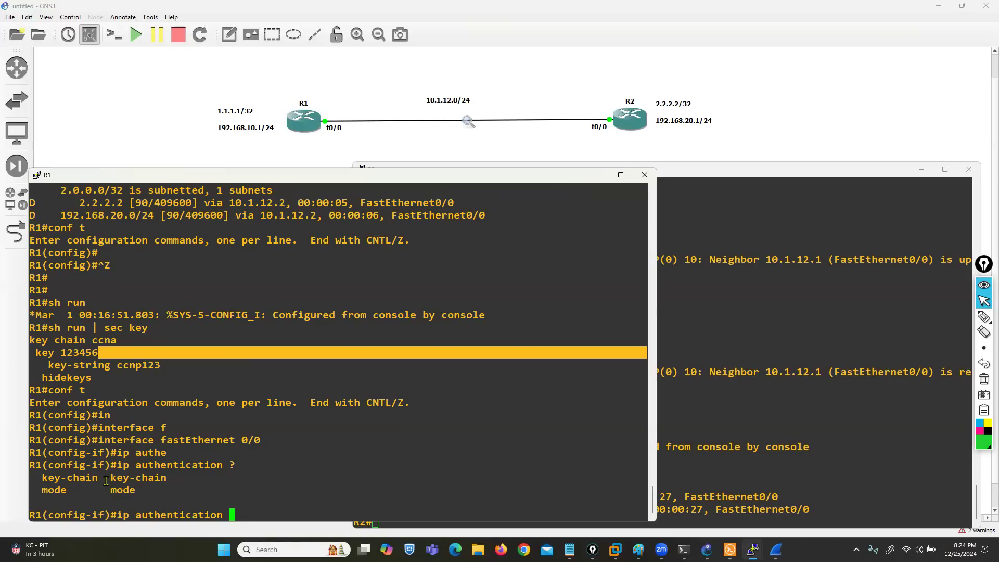
text(m)
key(Tab)
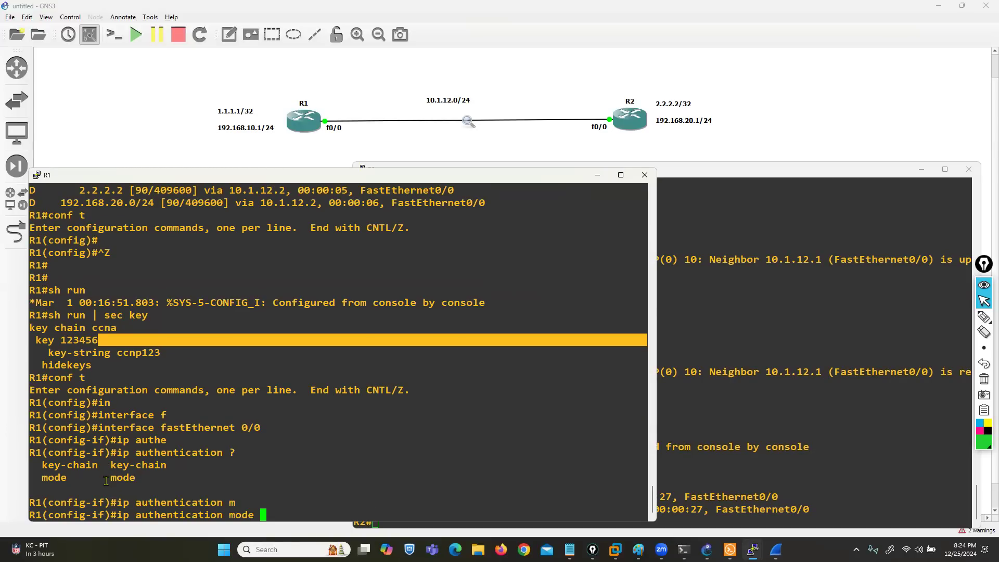
text(?)
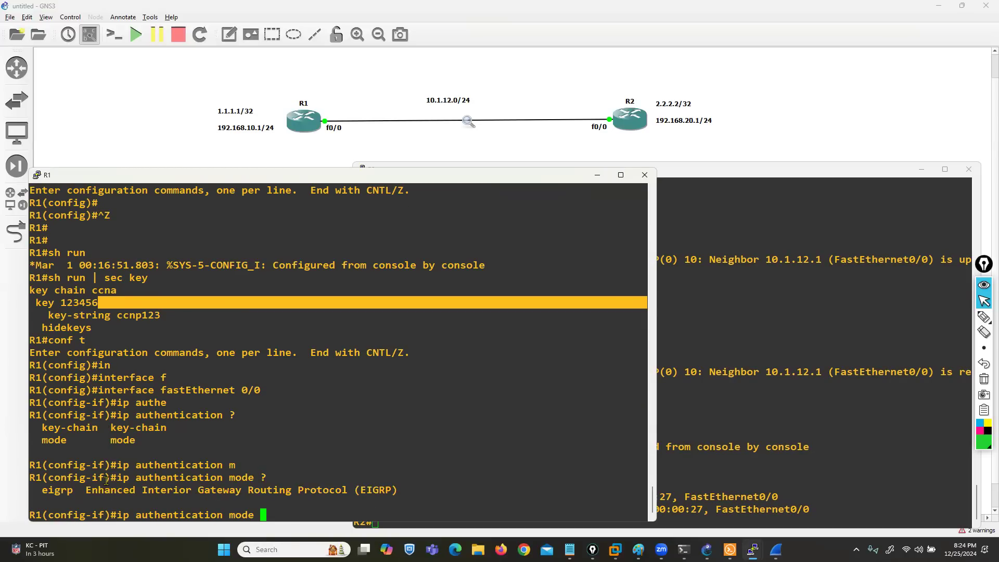
text(ei)
key(Tab)
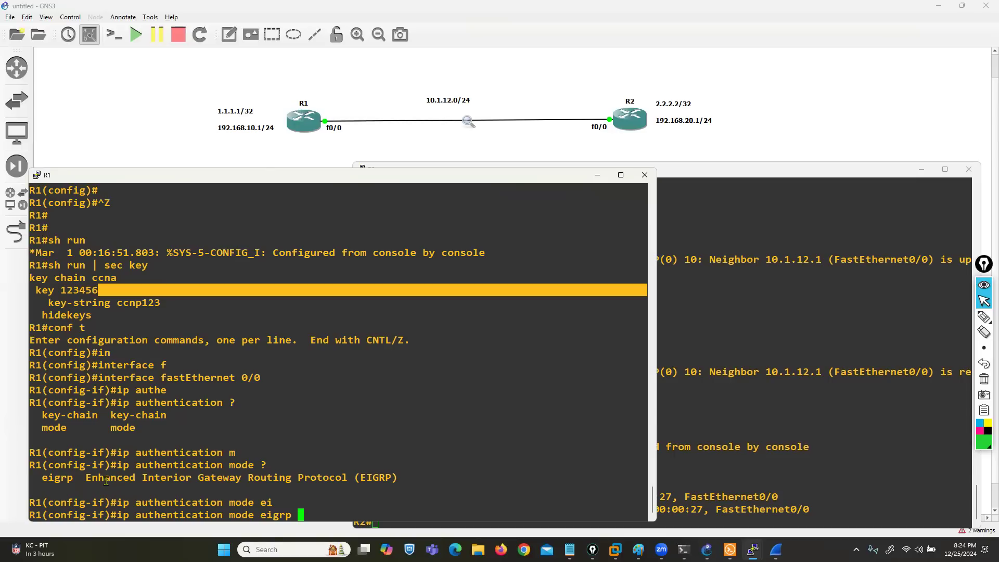
text(10 ?)
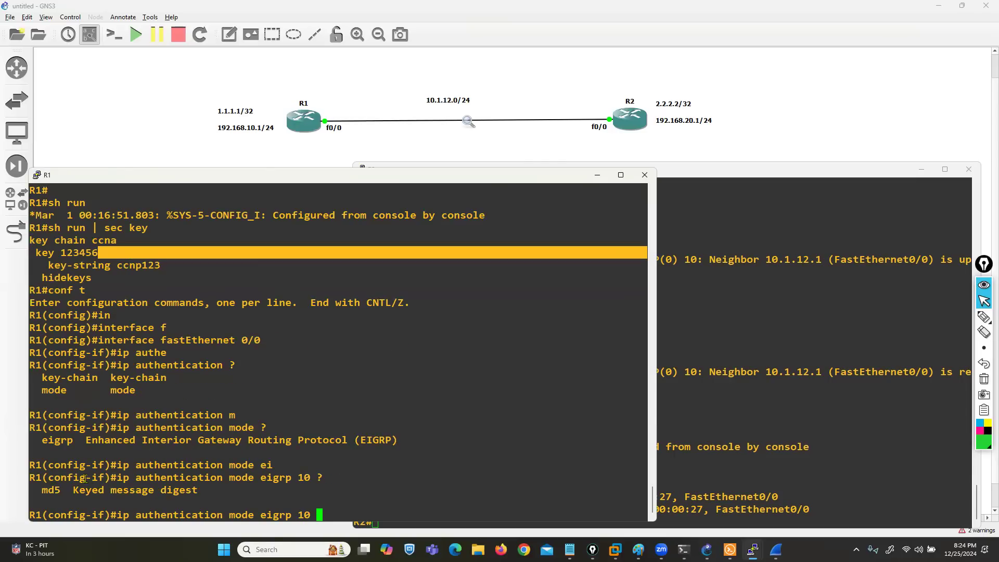
drag(37, 490, 67, 489)
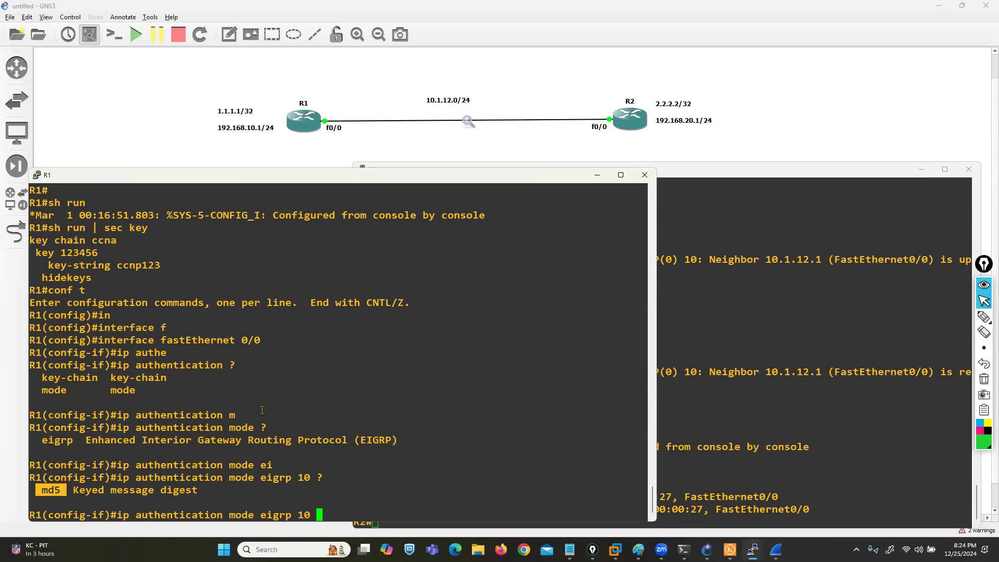
text(md)
key(Tab)
key(Return)
Step: Apply key chain ccna to EIGRP 10 on R1's fastEthernet 0/0 with ip authentication key-chain eigrp 10 ccna, and leave configuration mode
text(ip)
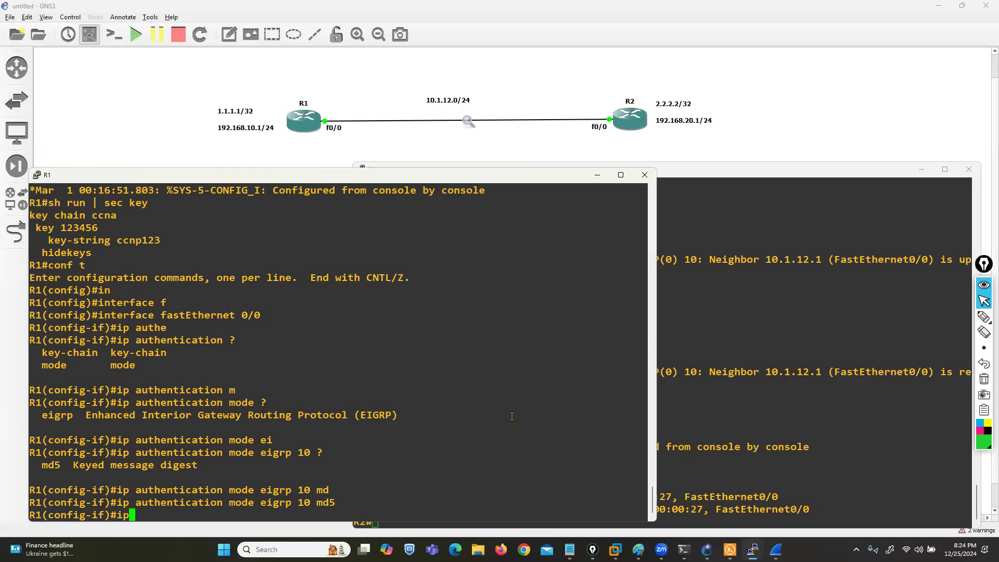
text( authe)
key(Tab)
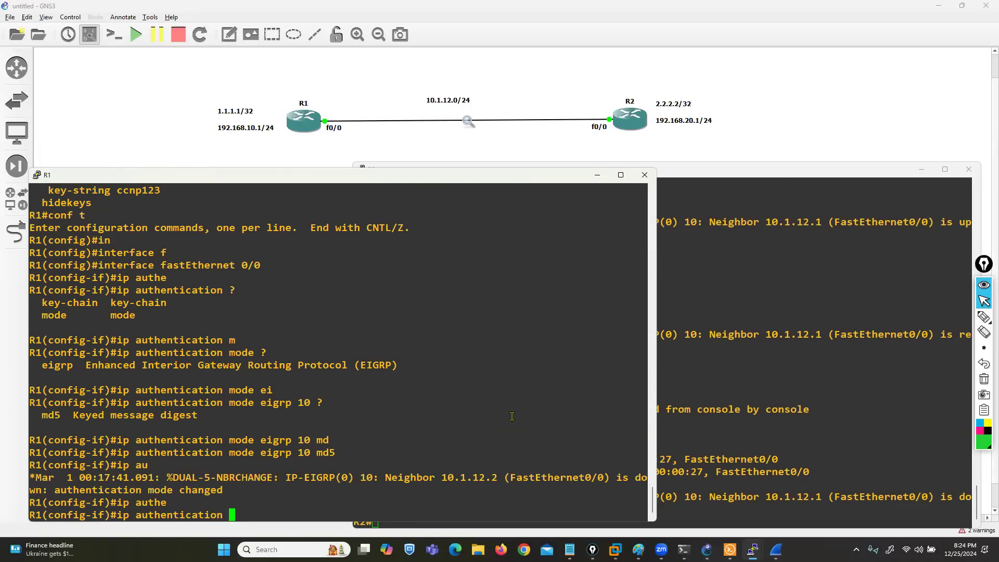
text(?ke)
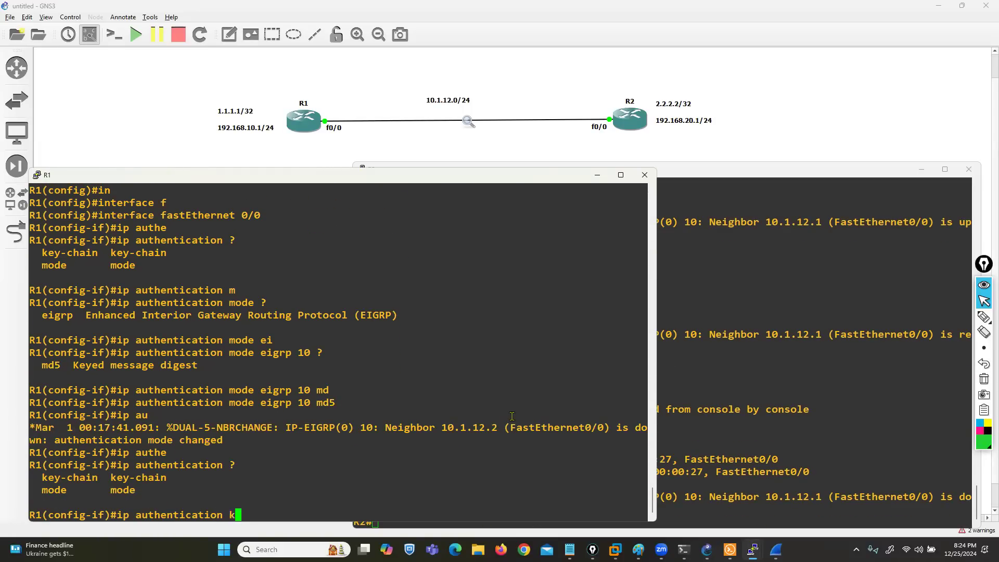
key(Tab)
text(ei)
key(Tab)
text(10)
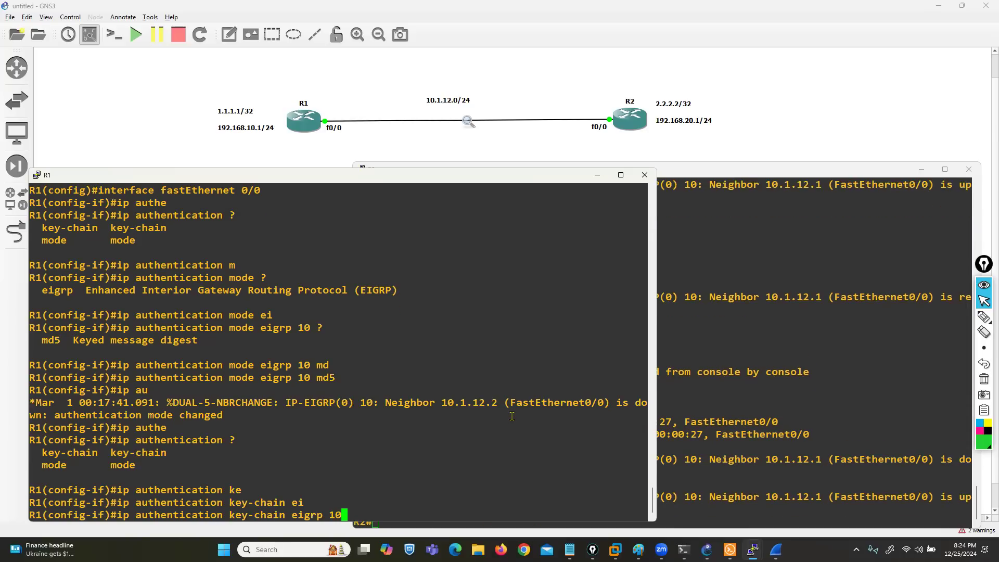
text( ccna)
key(Return)
key(Return)
key(Return)
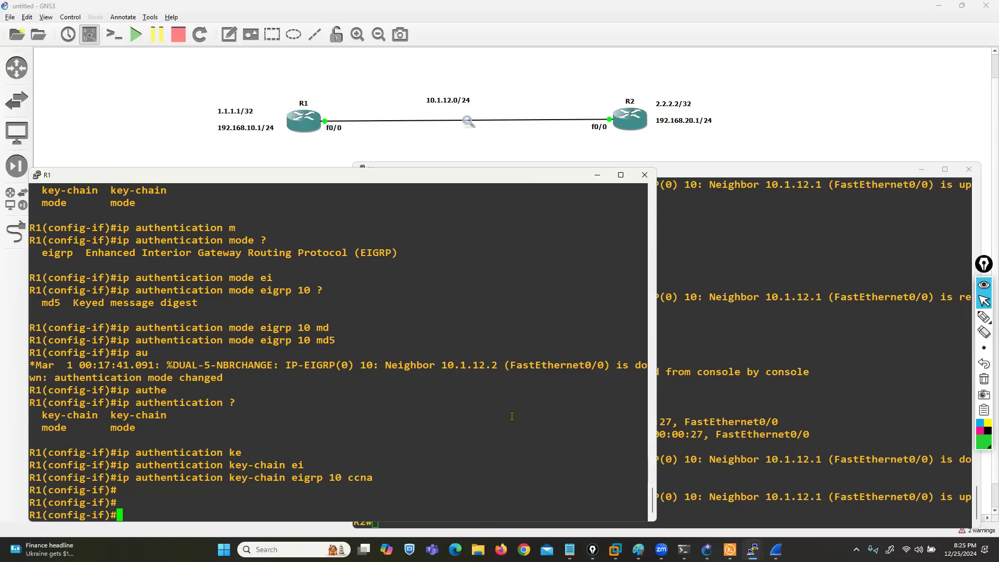
key(ctrl+z)
key(Return)
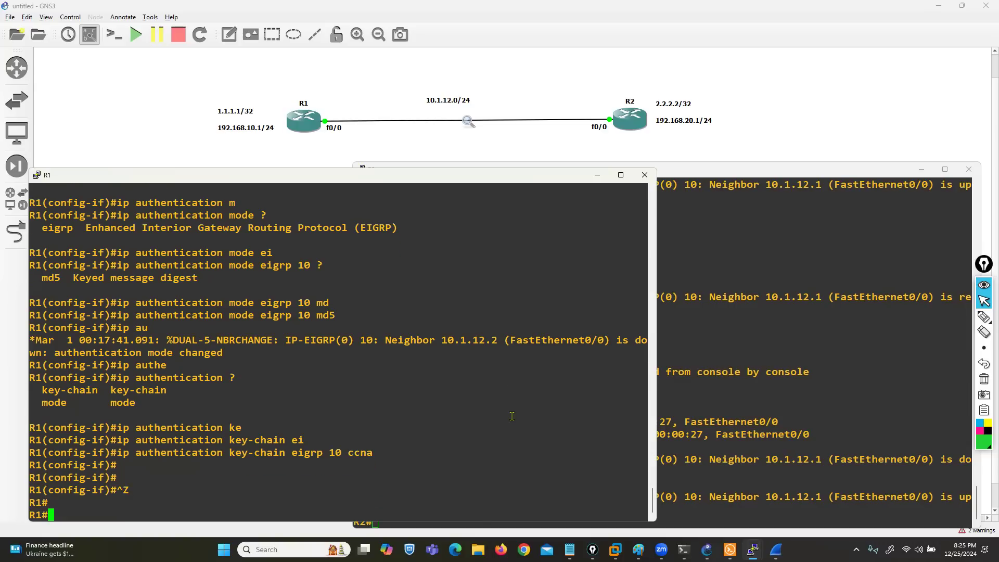
Step: Check R1's routing table for RIP routes with show ip route rip
text(sh)
key(Tab)
text(ip rout)
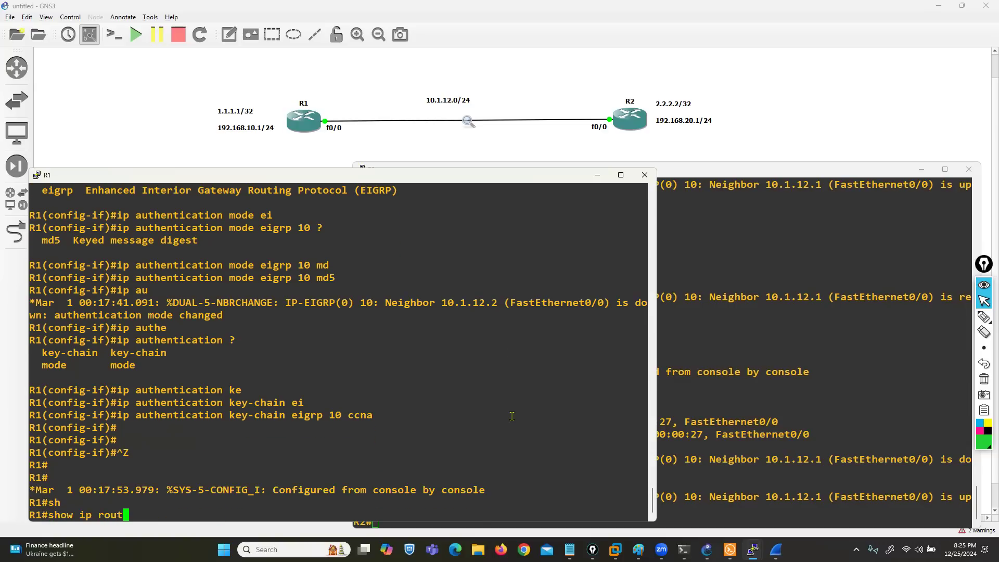
text(e rip)
key(Return)
Step: Check R1's routing table for EIGRP routes with show ip route eigrp
key(Up)
key(BackSpace)
key(BackSpace)
key(BackSpace)
text(eui)
key(Tab)
key(BackSpace)
key(BackSpace)
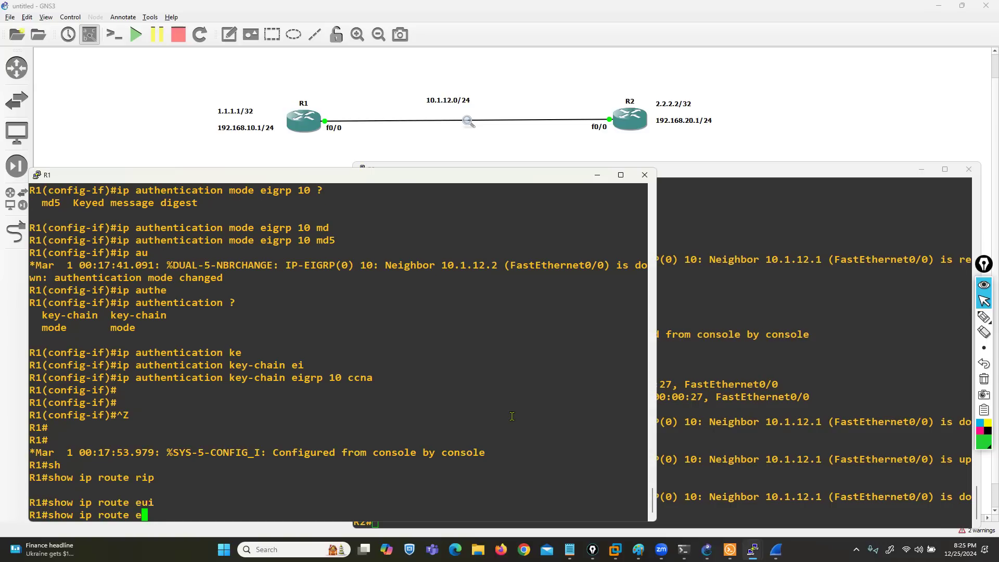
text(i)
key(Tab)
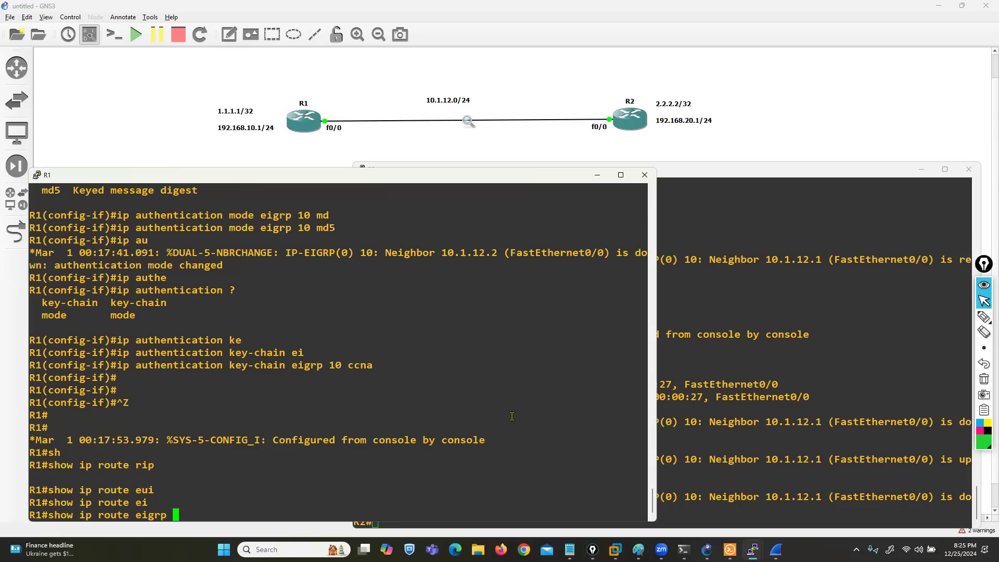
key(Return)
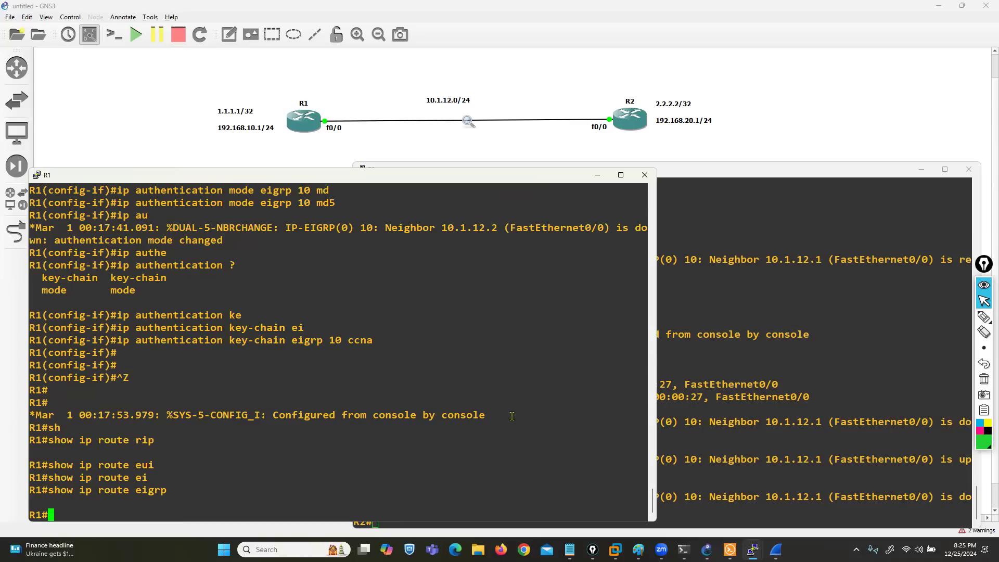
Step: Check R2's routing table for EIGRP routes with show ip route eigrp and examine the latest neighbor message
click(746, 430)
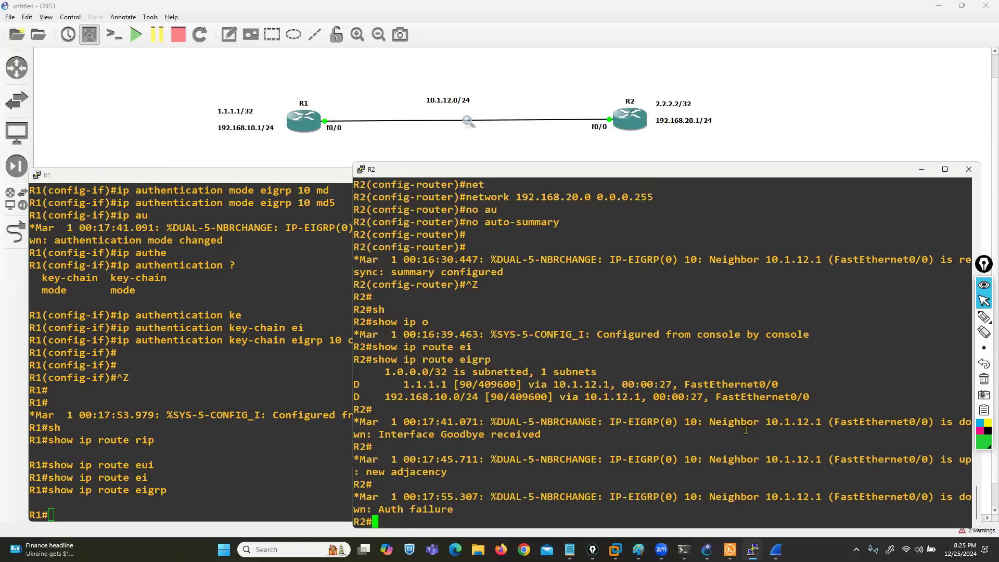
key(Return)
key(Return)
key(Return)
key(Return)
key(Up)
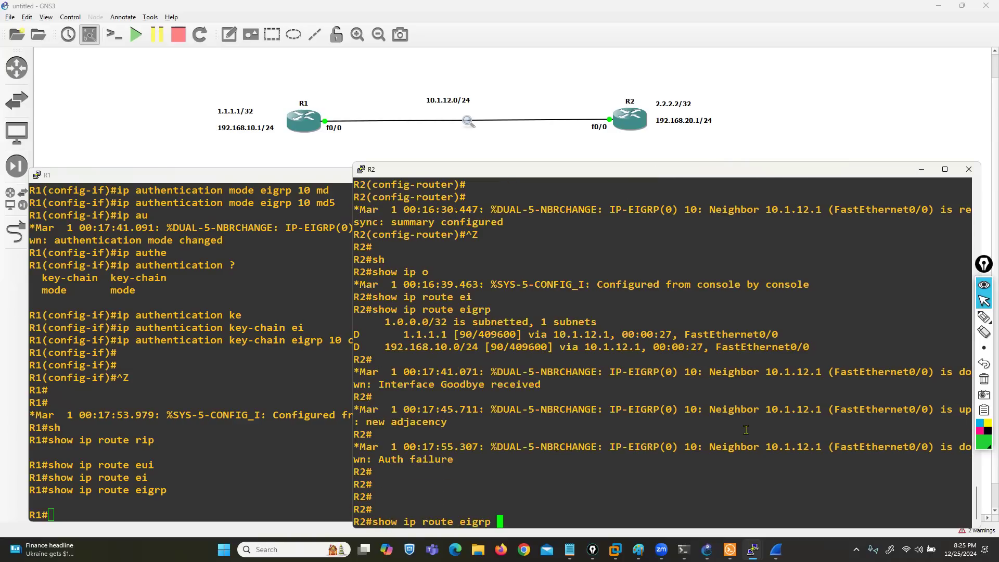
key(Return)
drag(404, 497, 488, 499)
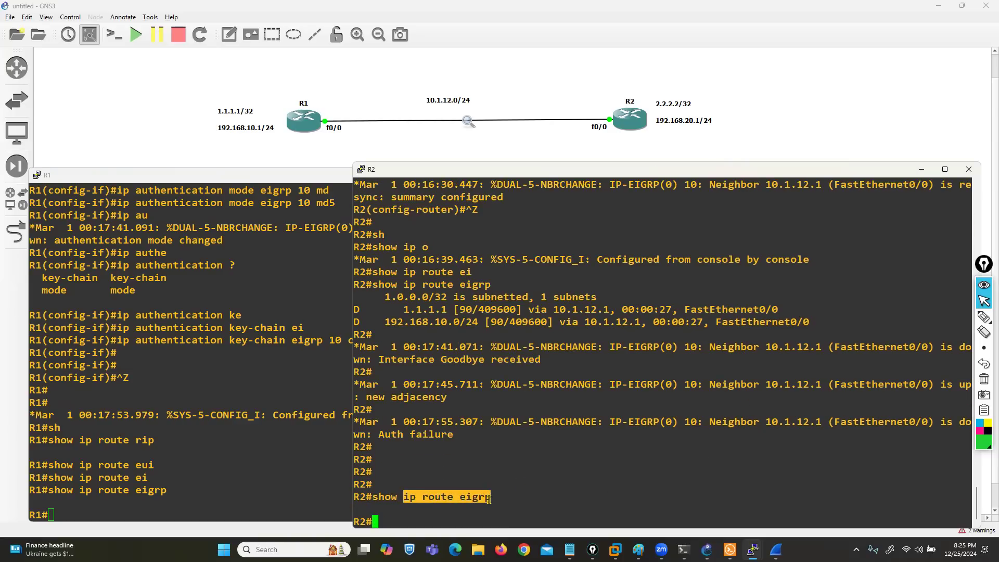
drag(374, 435, 462, 438)
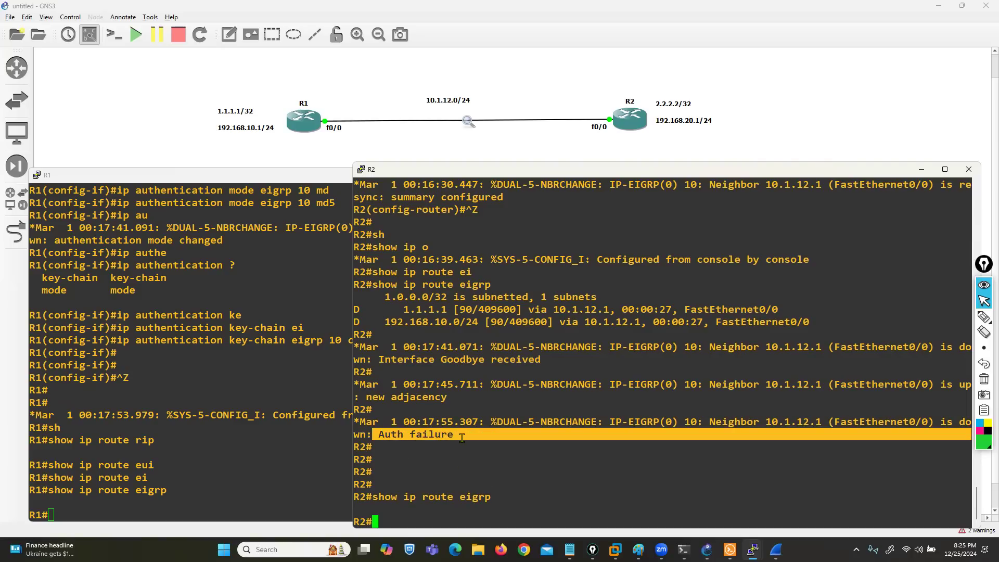
Step: Enter configuration mode on R2 and open interface fastEthernet 0/0 for configuration
text(conf t)
key(Return)
key(Return)
text(in)
key(Tab)
text(fas)
key(Tab)
text(0/0)
key(Return)
Step: Set MD5 authentication for EIGRP 10 on R2's fastEthernet 0/0 with ip authentication mode eigrp 10 md5
text(ip a)
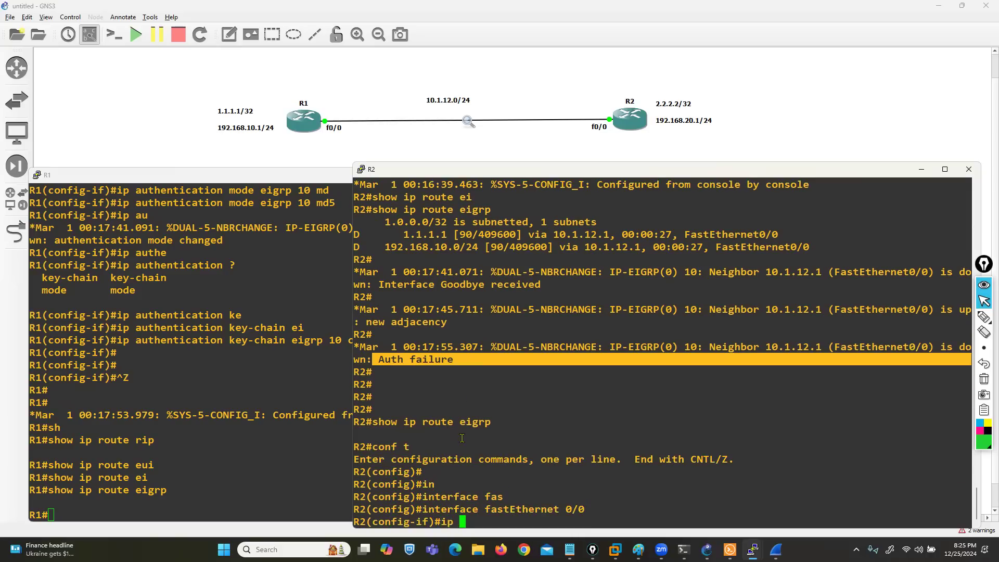
key(BackSpace)
text(ei)
key(Tab)
key(BackSpace)
key(BackSpace)
text(authe)
key(Tab)
text(?)
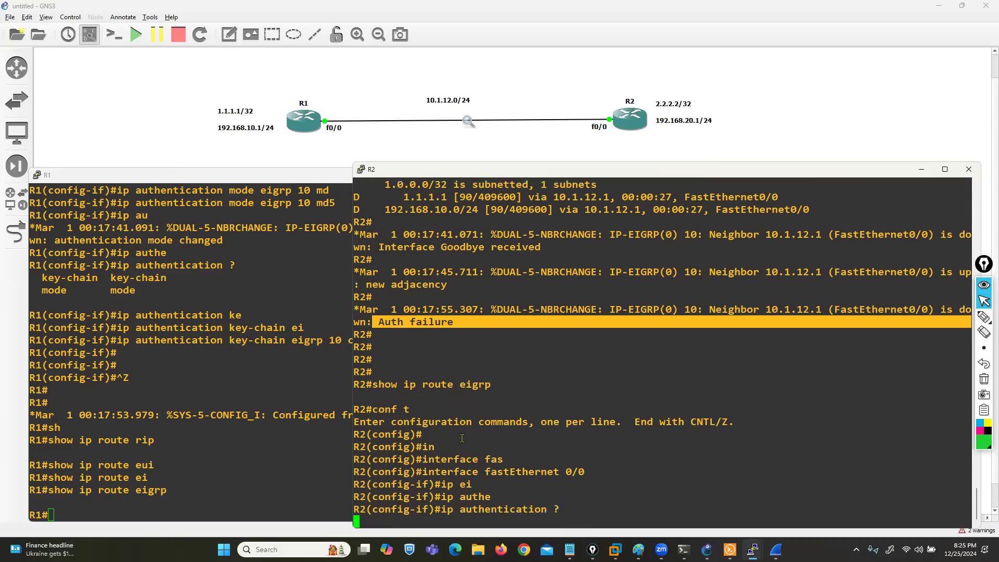
key(BackSpace)
text(m)
key(Tab)
text(e)
key(Tab)
text(10 )
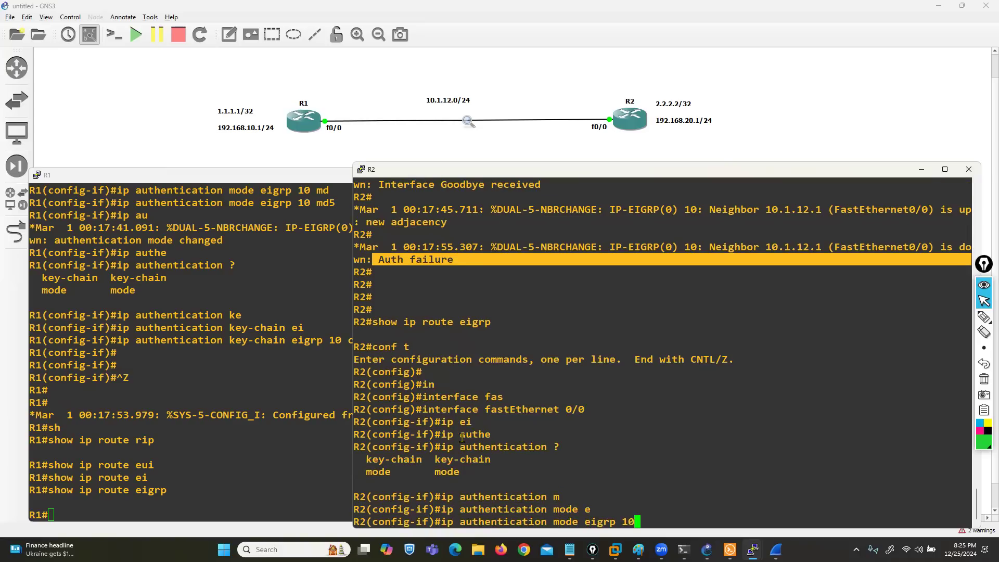
text(m)
key(Tab)
key(Return)
Step: Apply key chain ccna to EIGRP 10 on R2's fastEthernet 0/0 with ip authentication key-chain eigrp 10 ccna
text(ip authe)
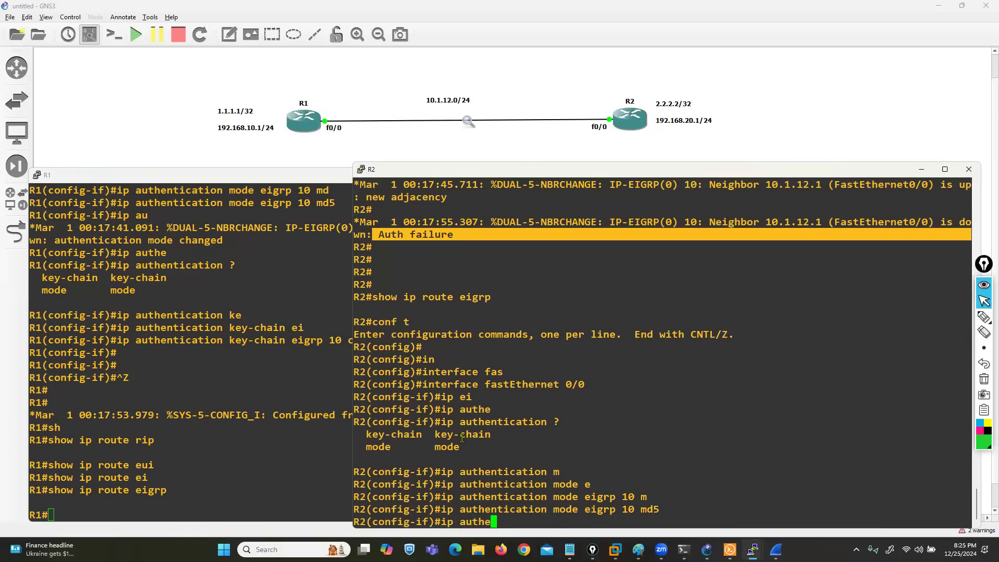
key(Tab)
text(?k)
key(Tab)
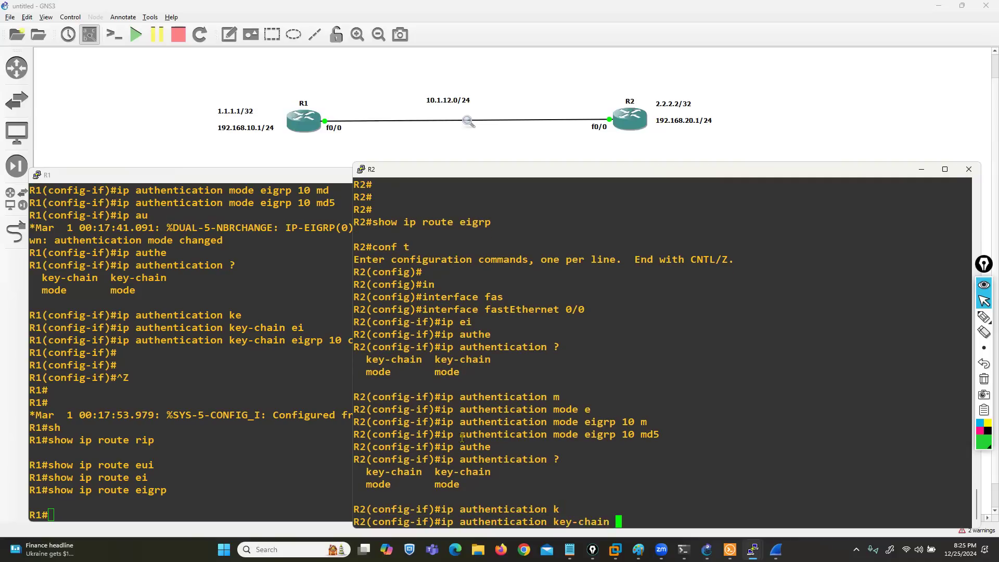
text(ei)
key(Tab)
text(10 )
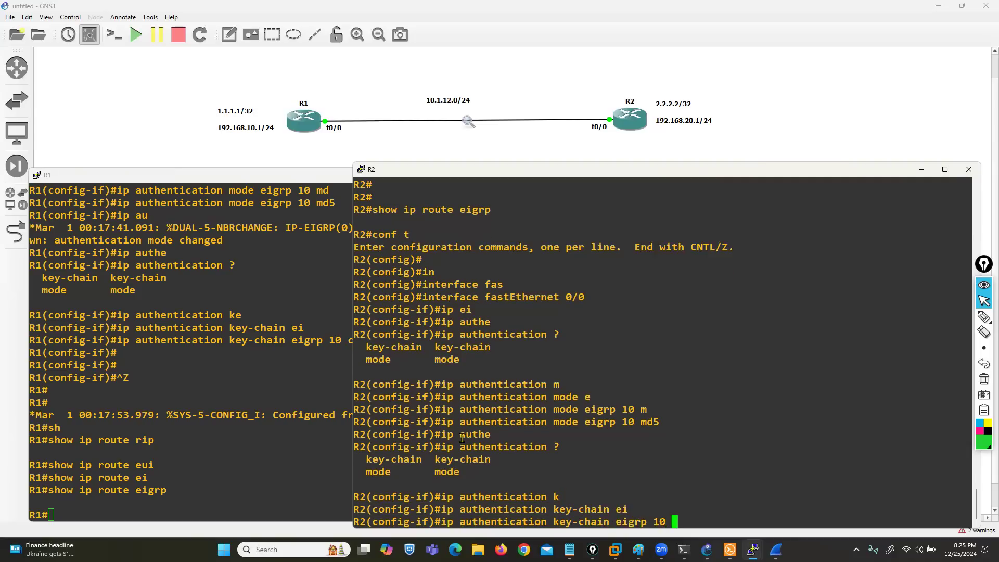
text(ccna)
key(Return)
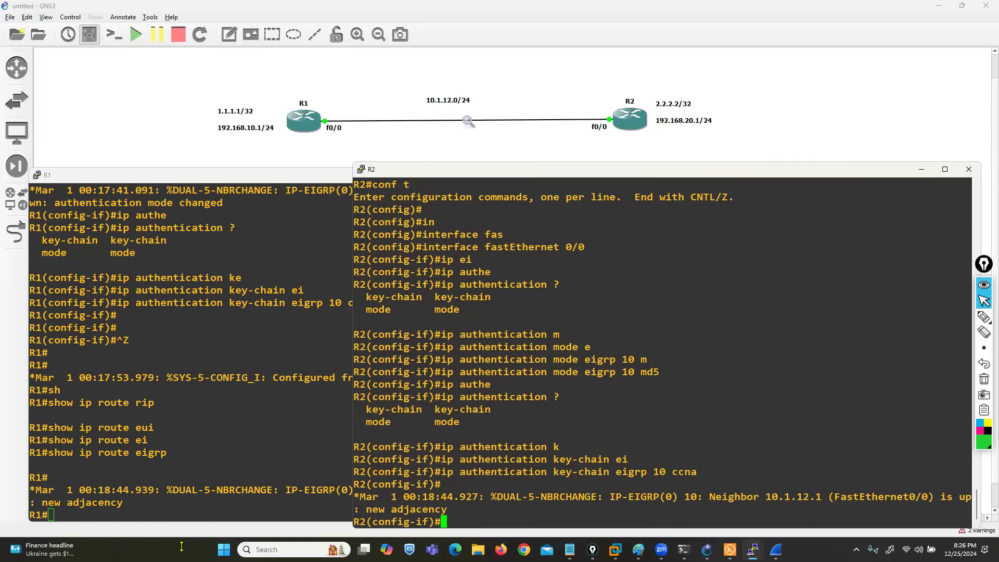
Step: Check the new neighbor message on R1 and its EIGRP routes with show ip route eigrp
drag(73, 503, 123, 503)
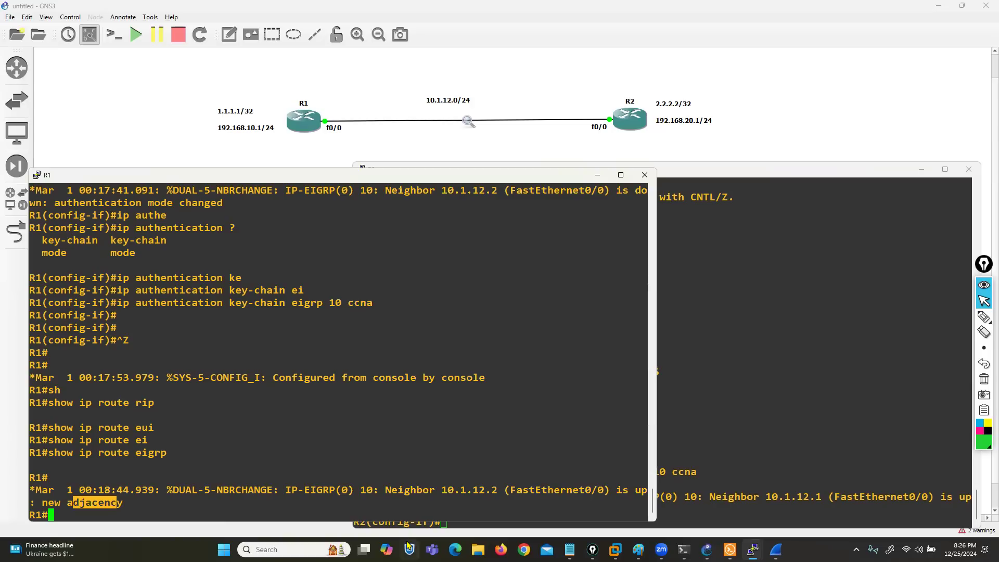
click(414, 446)
text(sh)
key(Tab)
text(ip )
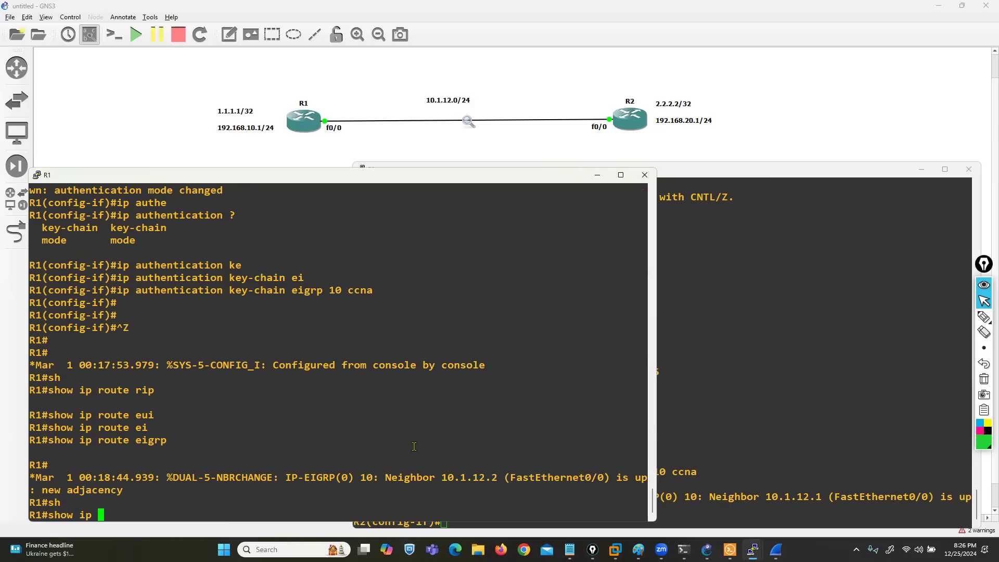
text(route ei)
key(Tab)
key(Return)
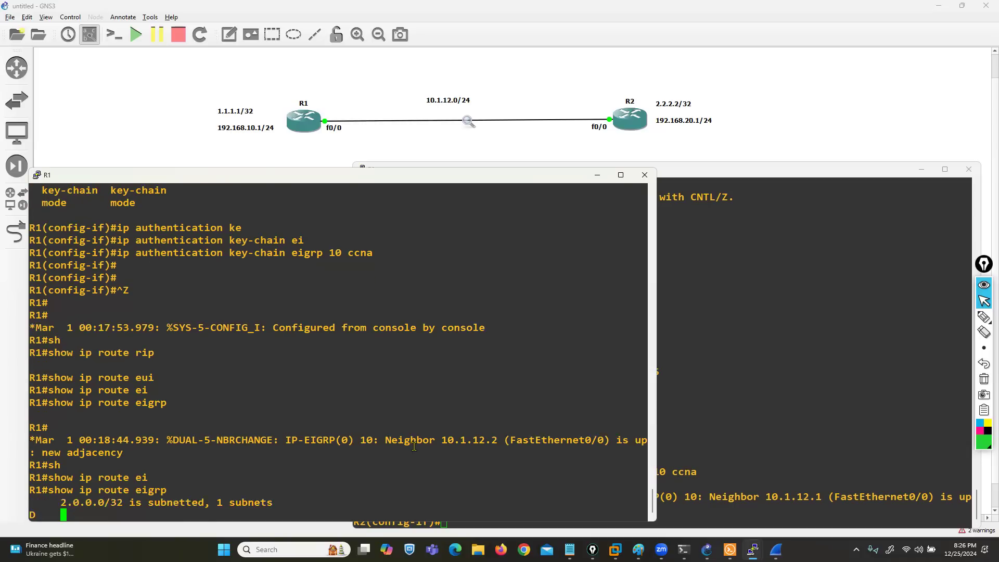
drag(92, 477, 123, 502)
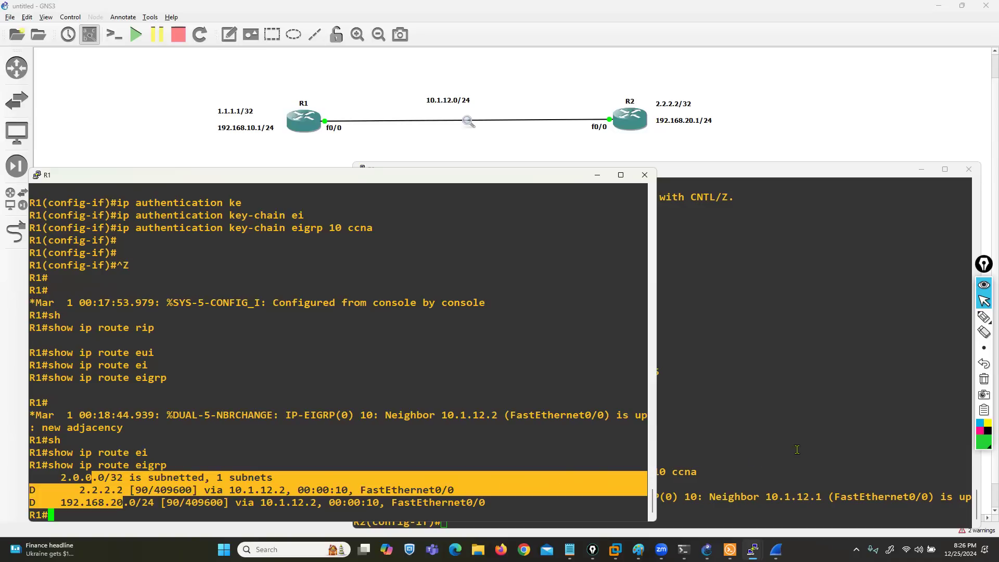
Step: Leave configuration mode on R2 and check its EIGRP routes with show ip route eigrp
click(799, 448)
key(ctrl+z)
key(Return)
text(sh)
key(Tab)
text(ip route ei)
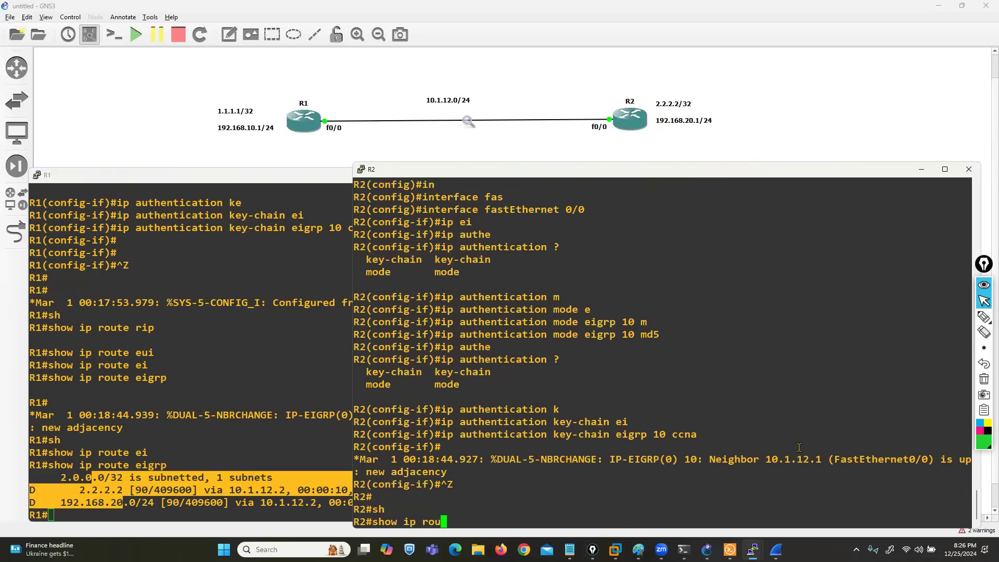
key(Tab)
key(Return)
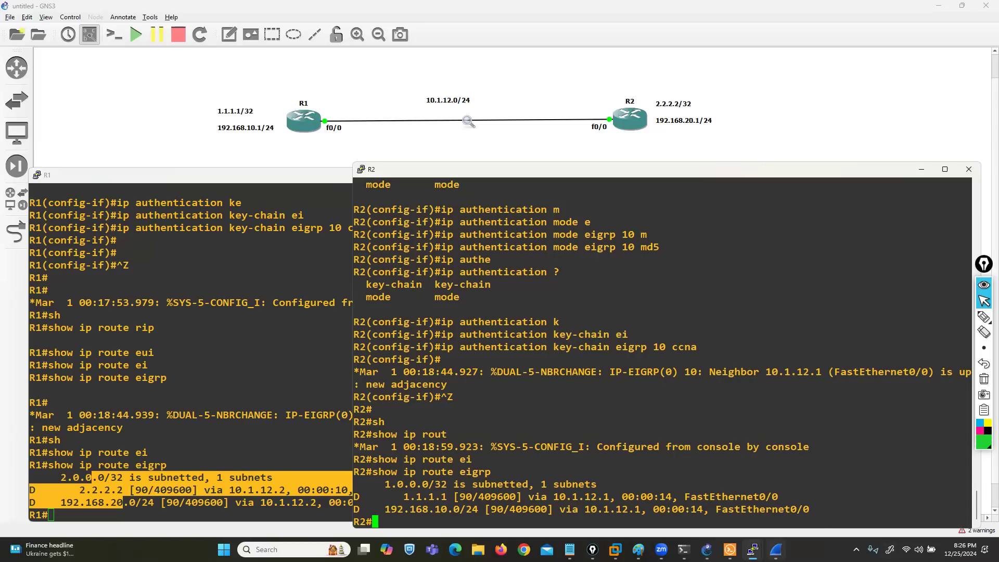
Step: Switch to Wireshark, open an EIGRP Hello packet from 10.1.12.1 in its own window and expand its Cisco EIGRP section
click(776, 550)
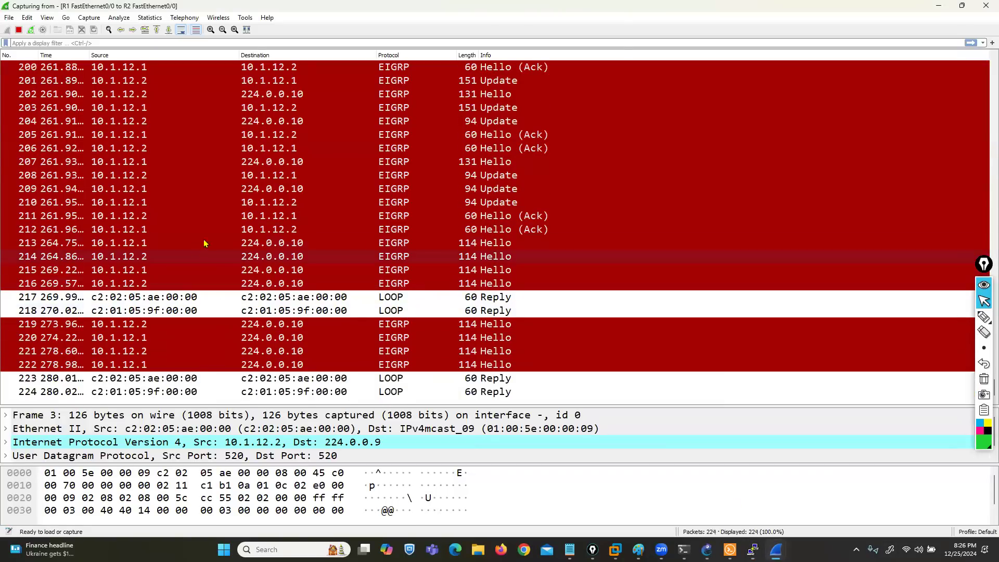
click(390, 259)
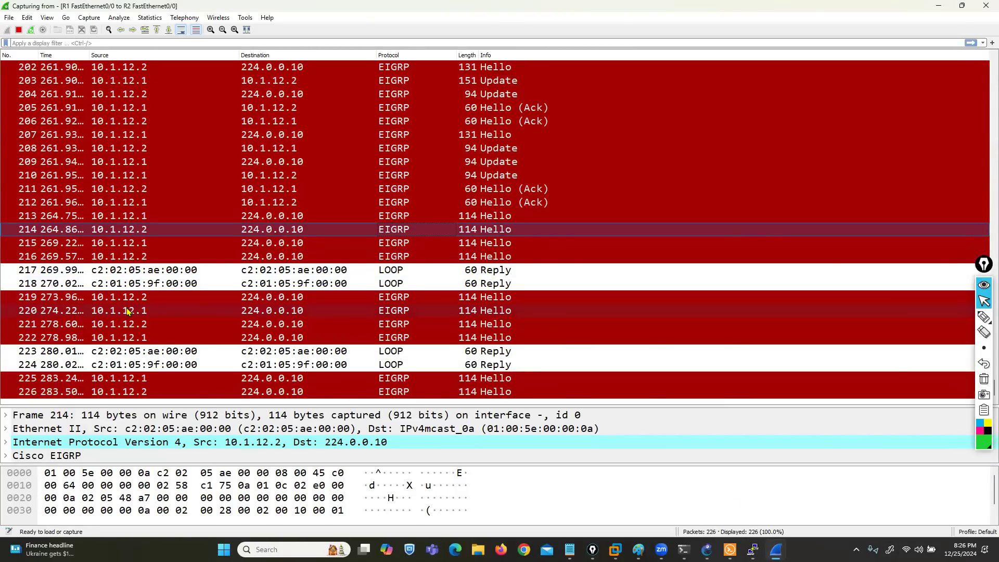
double_click(130, 310)
click(113, 124)
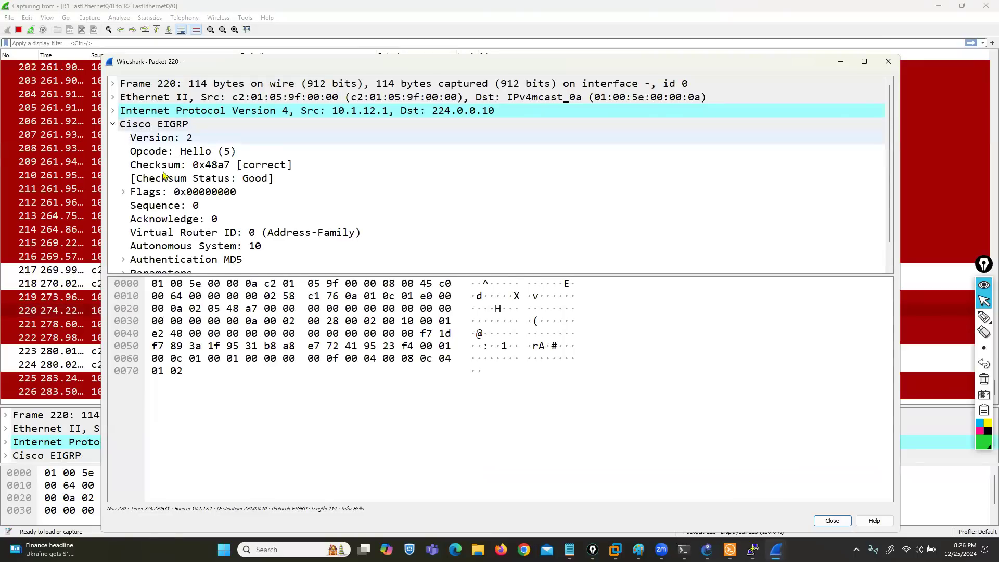
drag(206, 274, 218, 489)
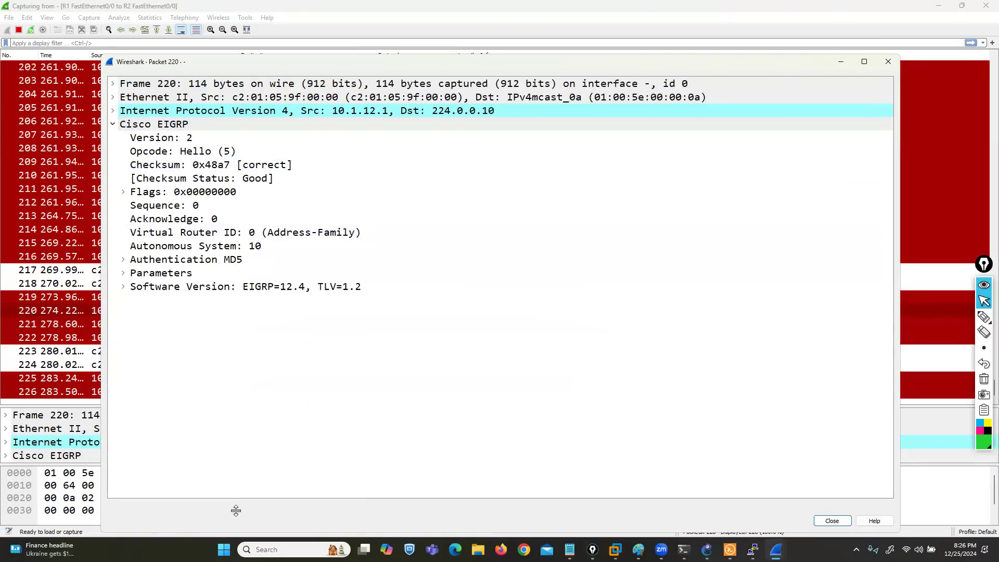
Step: Mark the Authentication MD5 entry with the pen, expand it to examine the key ID and digest, and close the packet window
click(984, 316)
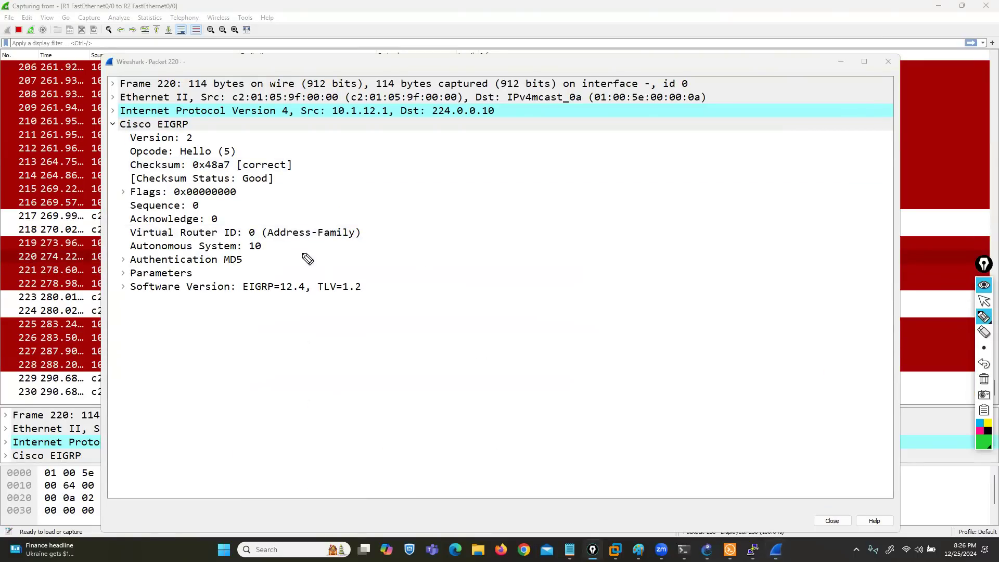
drag(234, 252, 247, 263)
drag(127, 251, 111, 261)
click(984, 301)
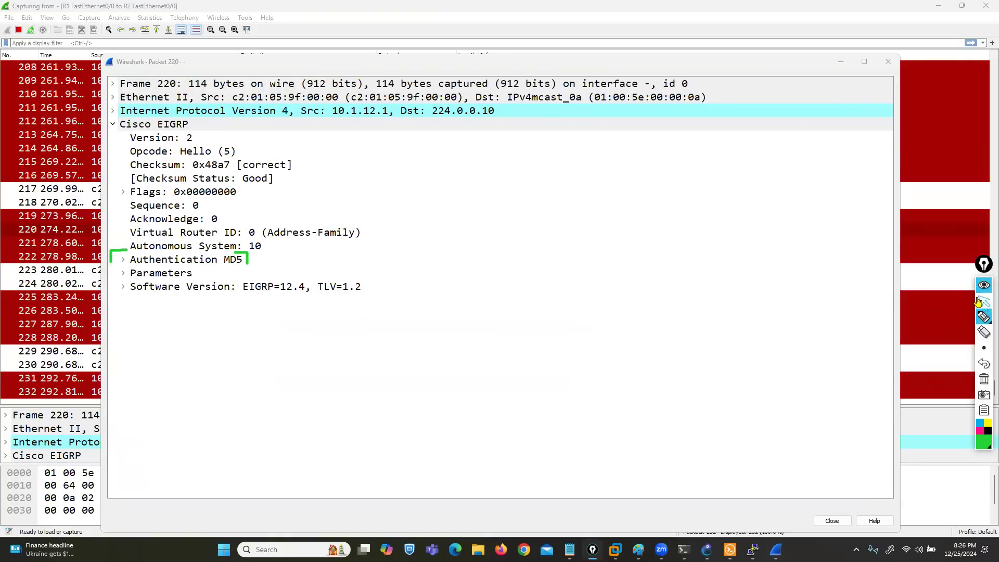
click(123, 259)
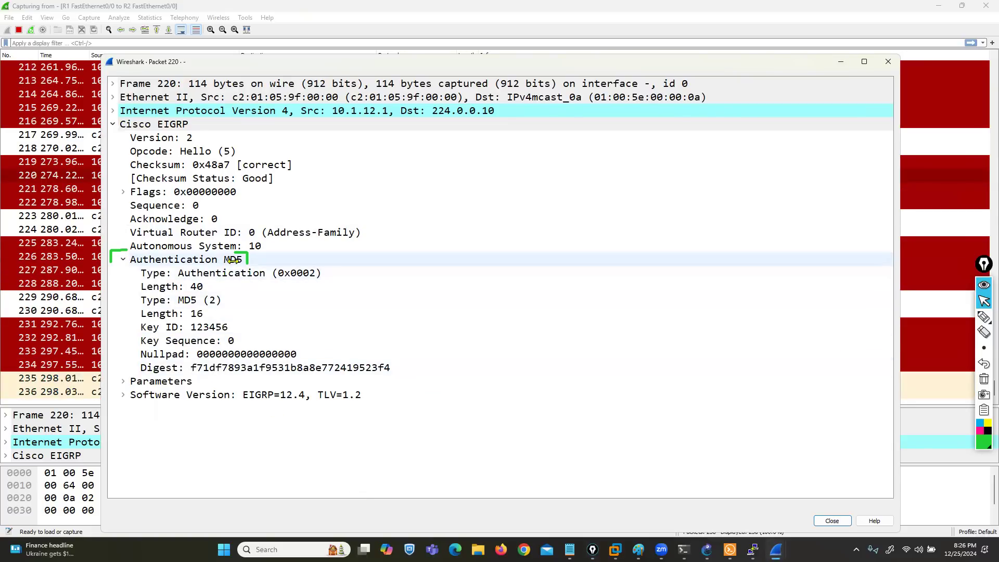
click(217, 328)
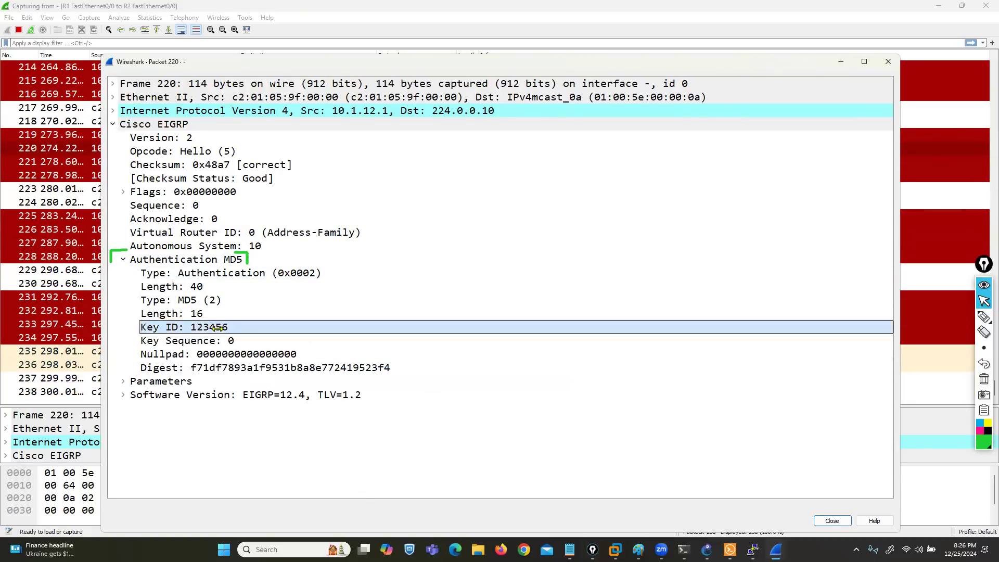
click(248, 368)
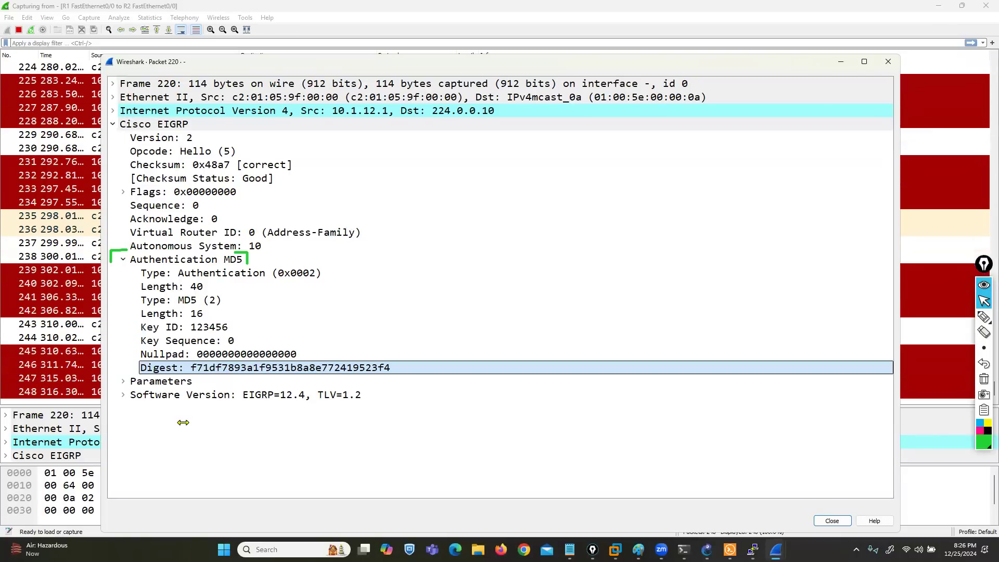
click(888, 62)
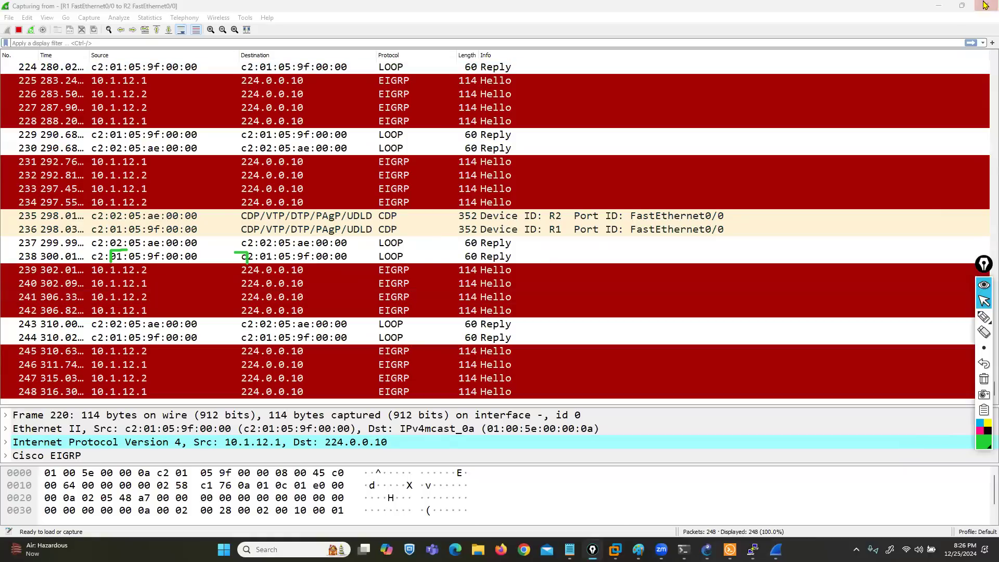
Step: Keep the Wireshark capture running and minimize it to return to the GNS3 lab
click(986, 6)
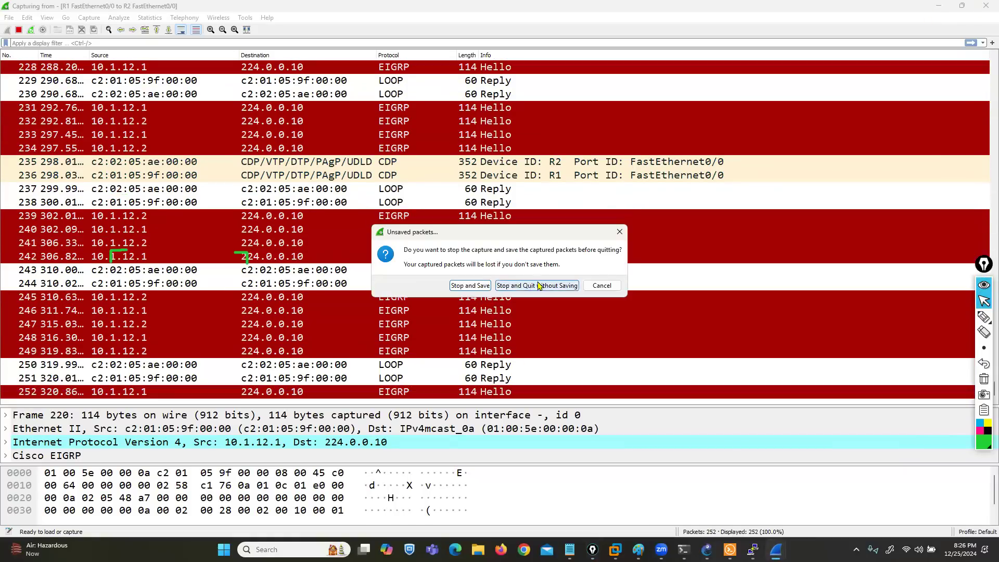
click(604, 286)
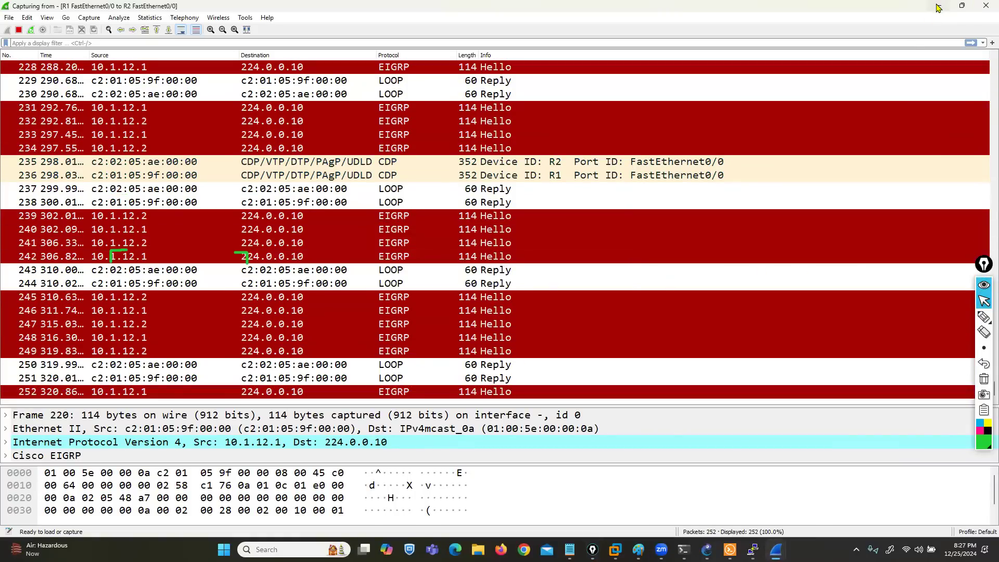
click(938, 5)
Step: Remove EIGRP 10 from R1 with no router eigrp 10 in configuration mode, and clear the pen marks from the screen
click(264, 416)
key(Return)
key(Return)
key(Return)
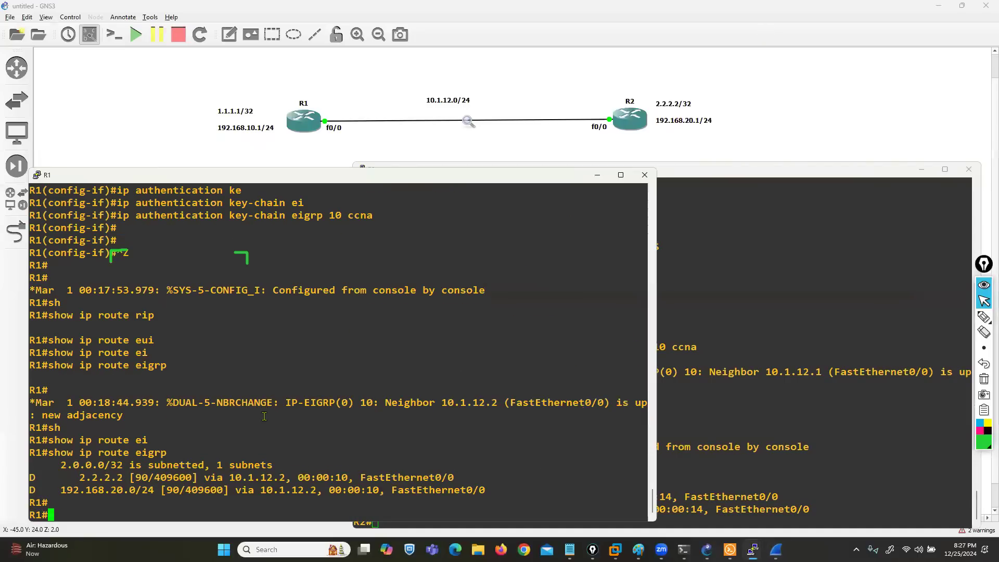
text(conf t)
key(Return)
text(no ro)
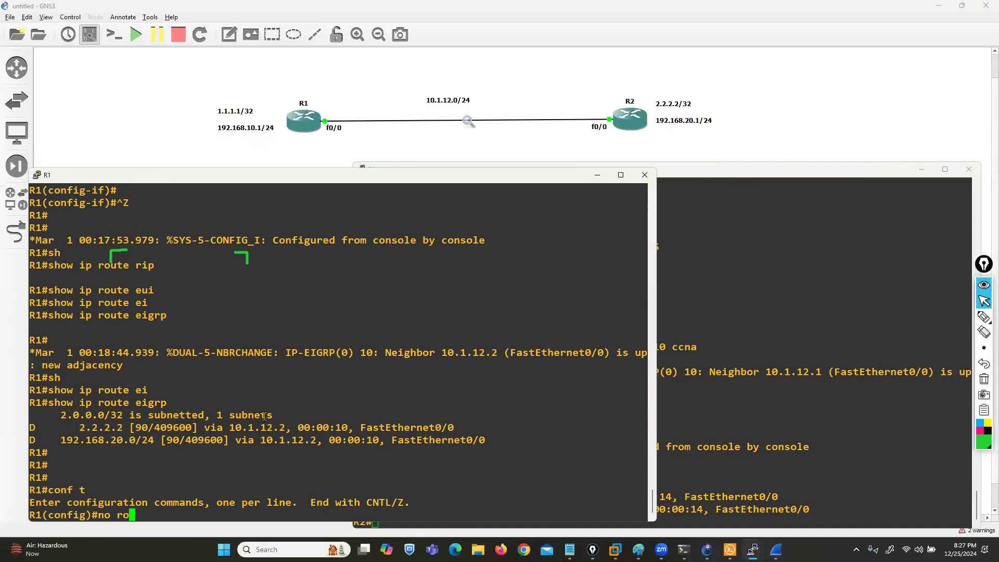
text(uter ei)
key(Tab)
text(10)
key(Return)
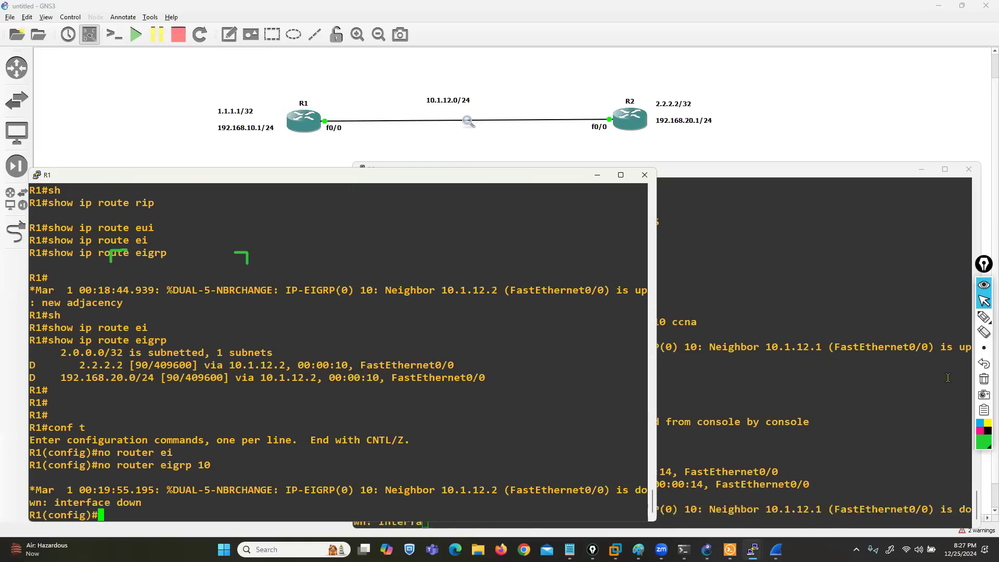
click(986, 383)
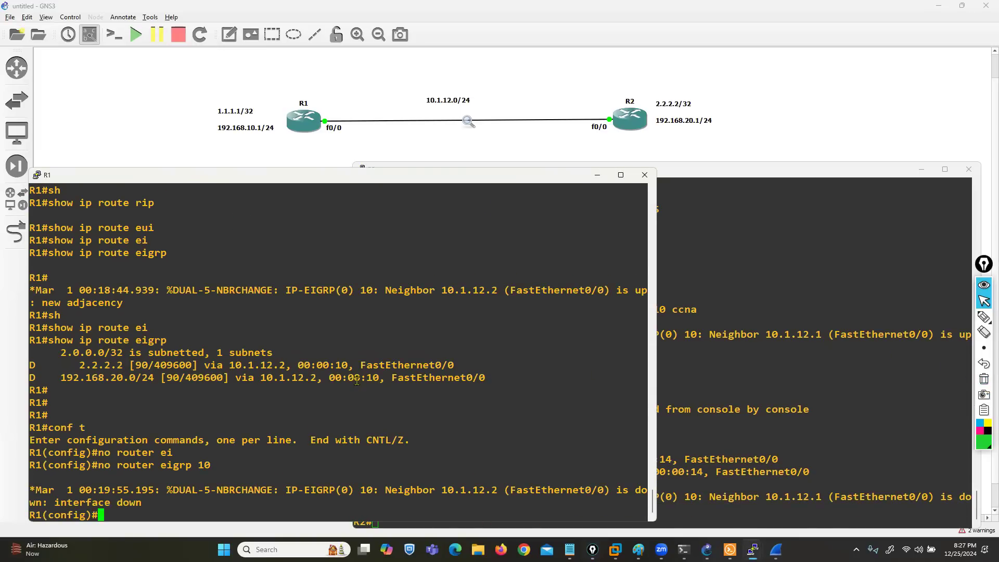
Step: Start OSPF process 5 on R1 with router ospf 5
key(Return)
key(Return)
key(Return)
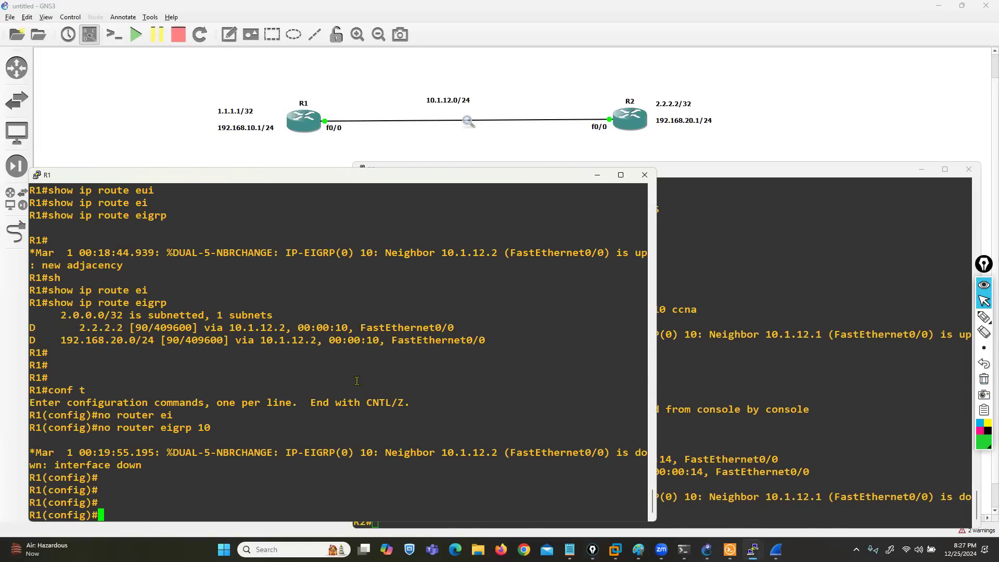
text(routerr)
key(BackSpace)
key(BackSpace)
text(os)
key(Tab)
text(5)
text(t)
key(Return)
Step: Advertise the link subnet from R1 in OSPF with network 10.1.12.0 0.0.0.255 area 0
text(network 10.1.12.0 0.0)
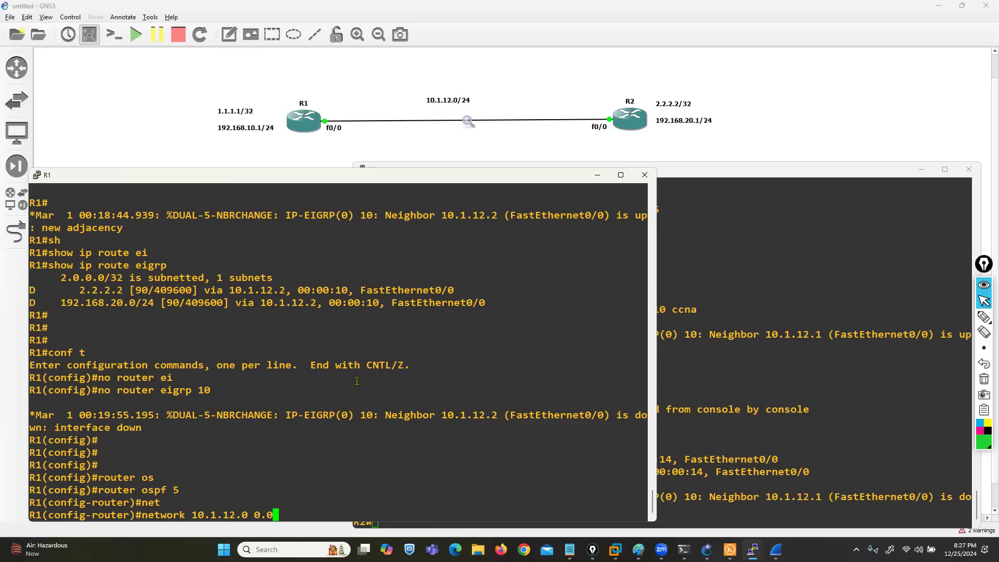
text(.0.255 ar)
key(Tab)
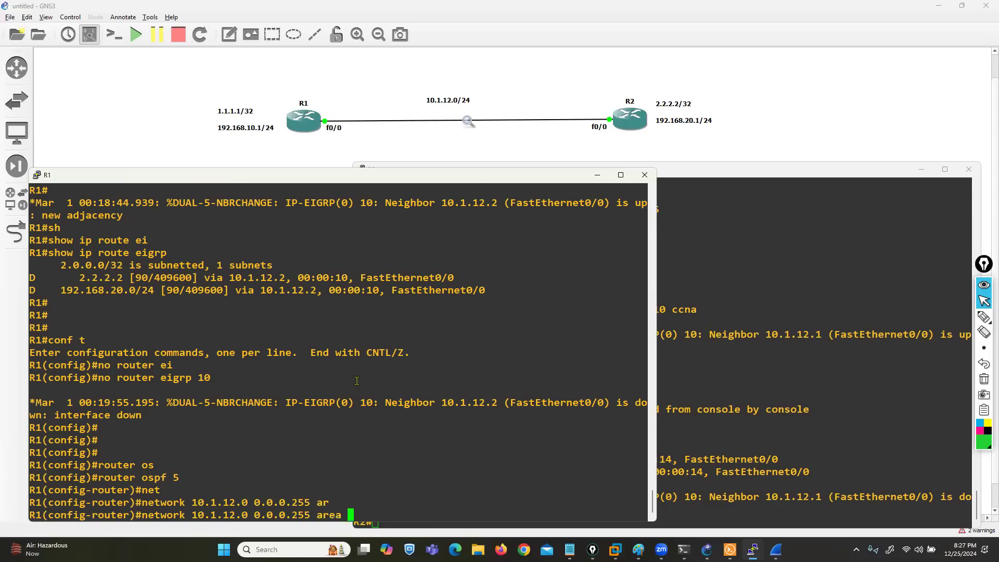
text(0)
key(Return)
Step: Advertise R1's loopback host address in OSPF with network 1.1.1.1 0.0.0.0 area 0
text(net)
key(Tab)
text(1.1)
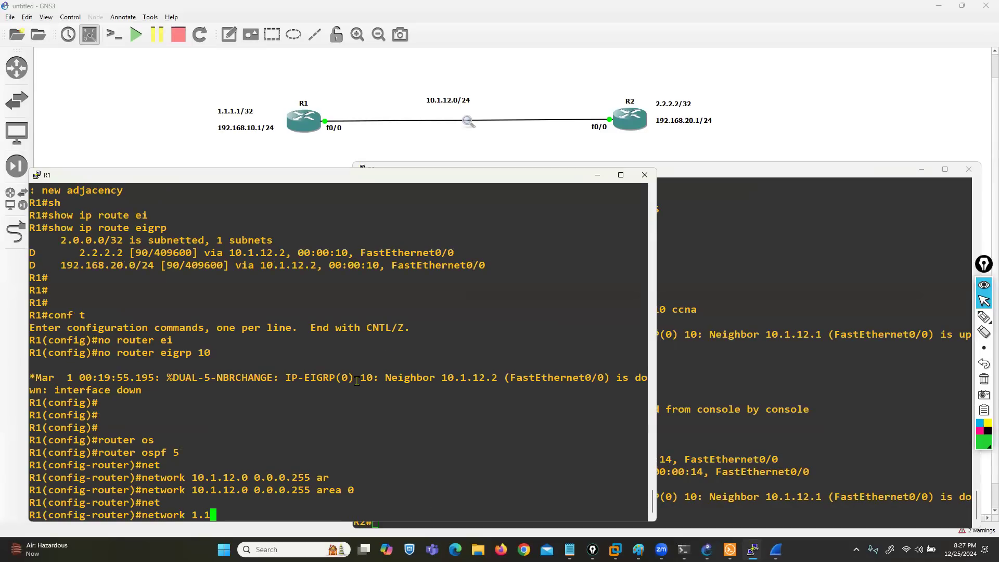
text(.1.1 0.0.0.0 ar)
key(Tab)
text(0)
key(Return)
Step: Advertise R1's LAN in OSPF with network 192.168.10.0 0.0.0.255 area 0
text(net)
key(Tab)
text(192.168.1)
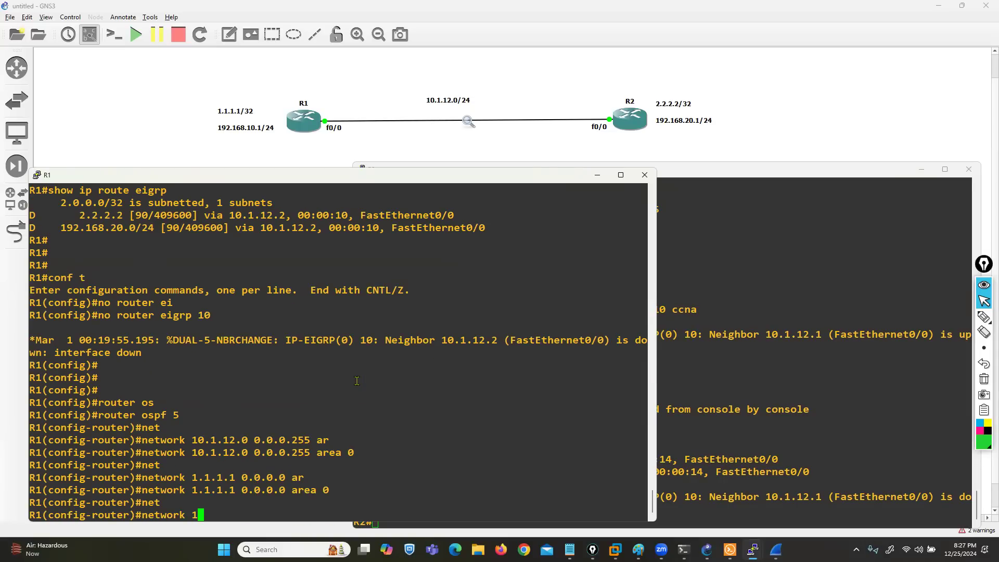
text(0.0 0.0.0.255 ar)
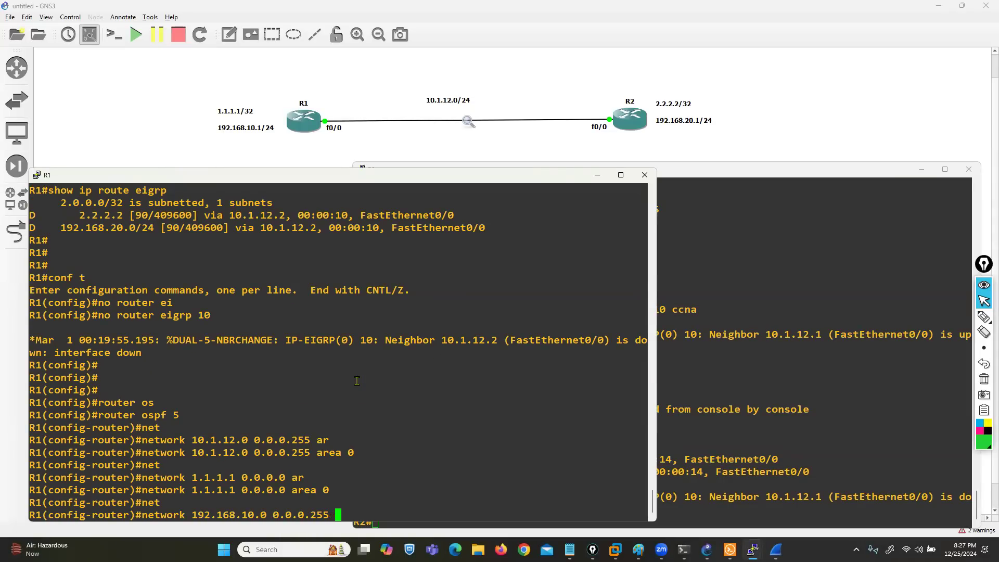
key(Tab)
text(0)
key(Return)
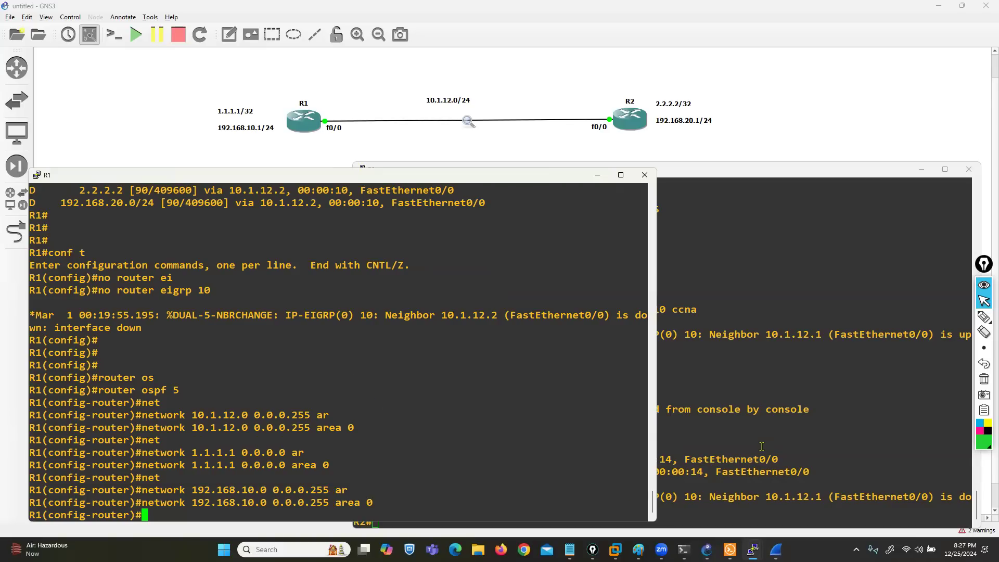
Step: Switch to the R2 console and remove EIGRP 10 in configuration mode with no router eigrp 10
click(761, 446)
key(Return)
key(Return)
text(conf t)
key(Return)
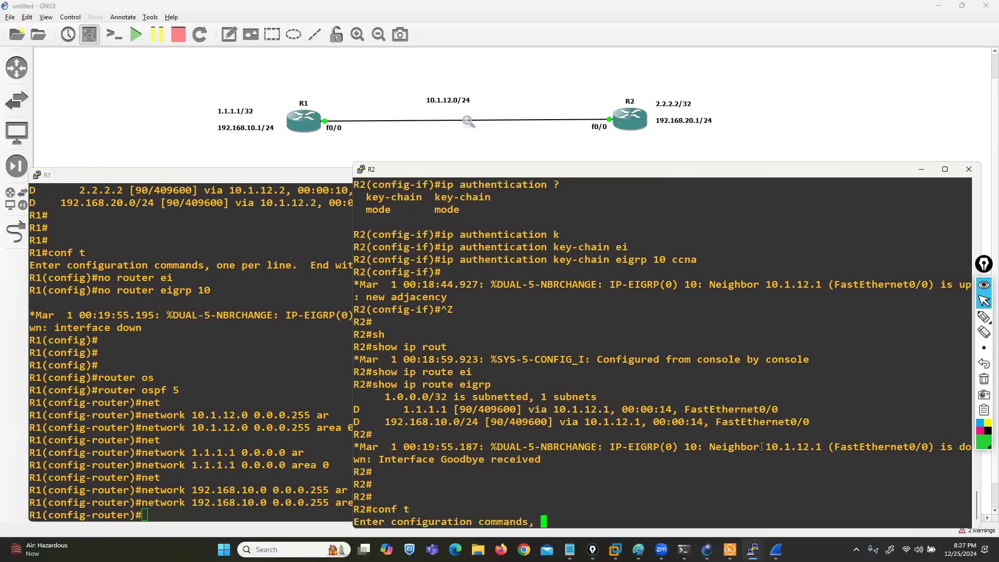
text(no router ei)
key(Tab)
text(1)
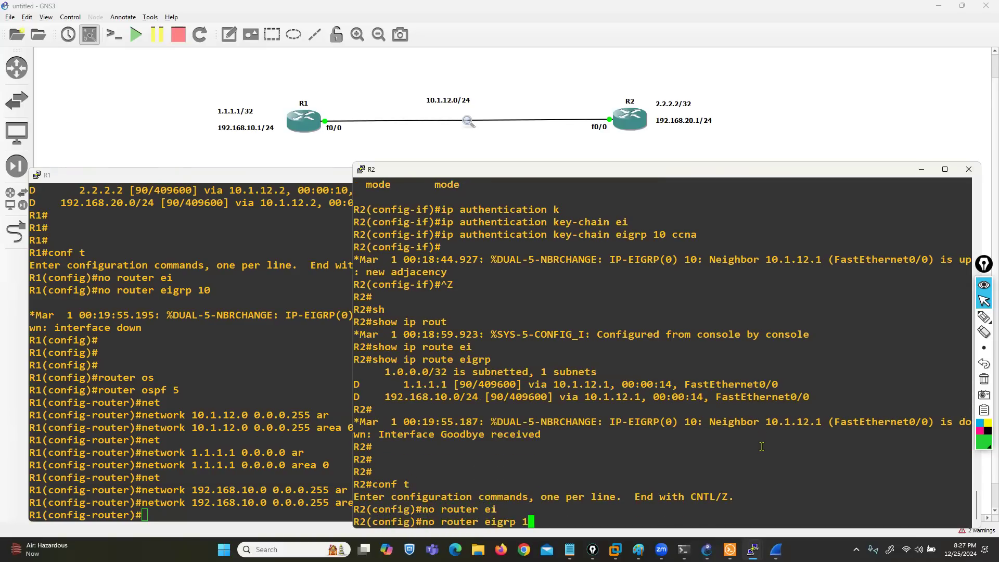
text(0)
key(Return)
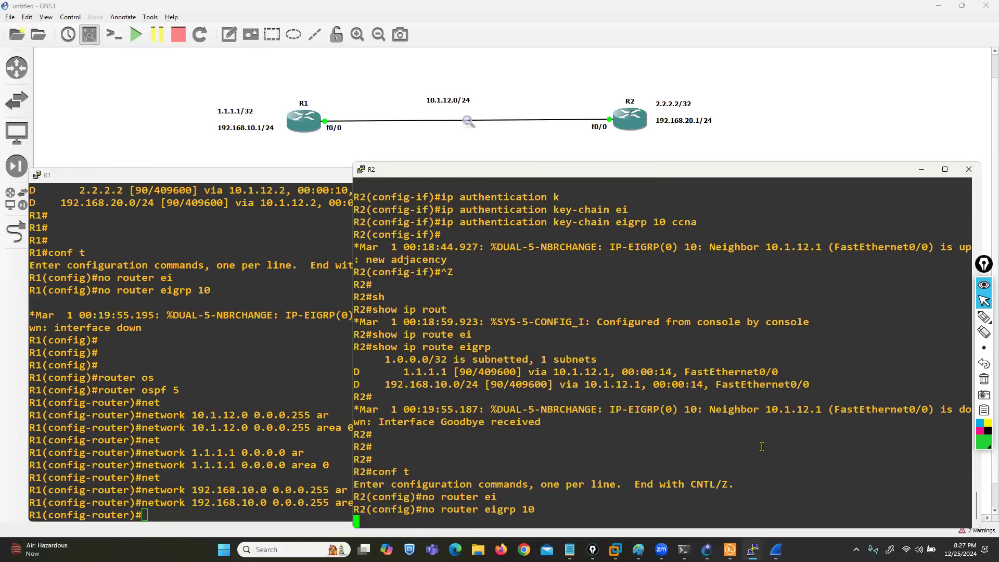
key(Return)
key(Return)
Step: Start OSPF process 5 on R2 with router ospf 5
text(router o)
key(Tab)
text(s)
key(Tab)
text(5)
key(Return)
Step: Advertise the link subnet from R2 in OSPF with network 10.1.12.0 0.0.0.255 area 0
text(net)
key(Tab)
text(10.1.12.0)
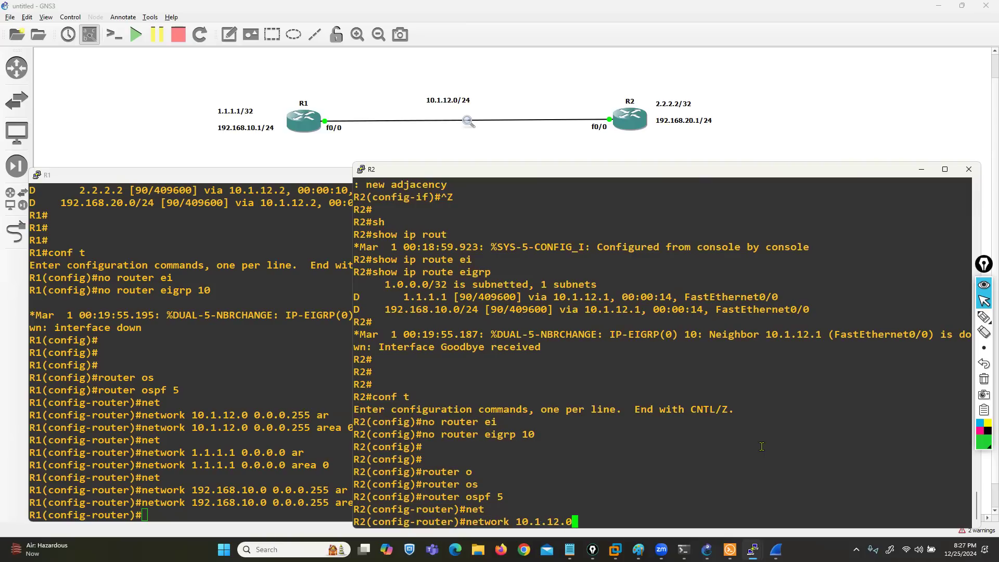
text( 0.0.0.255 ar)
key(Tab)
text(0)
key(Return)
Step: Advertise R2's loopback host address in OSPF with network 2.2.2.2 0.0.0.0 area 0
text(net)
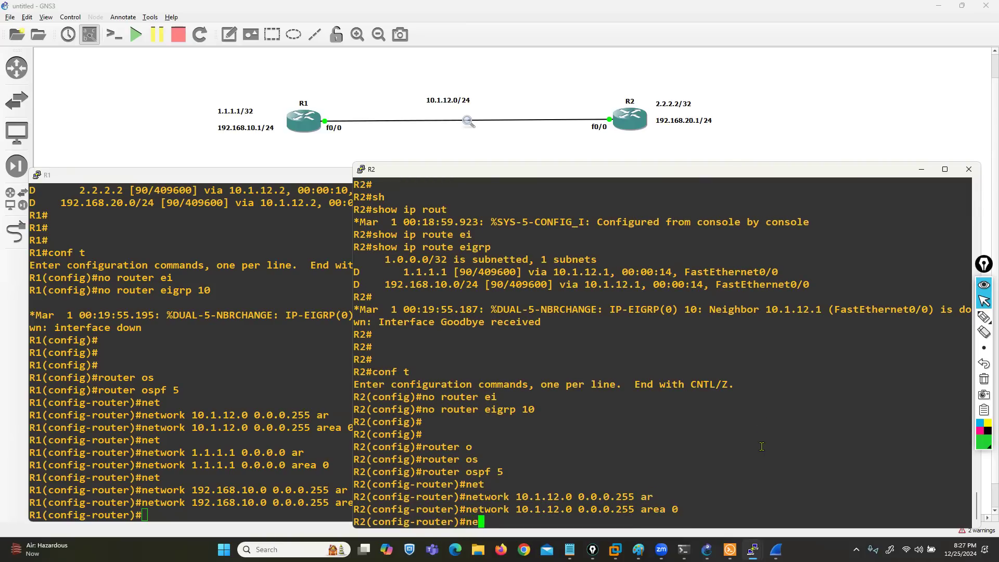
key(Tab)
text(1)
key(BackSpace)
text(2.2.2.2 0.0.0.0)
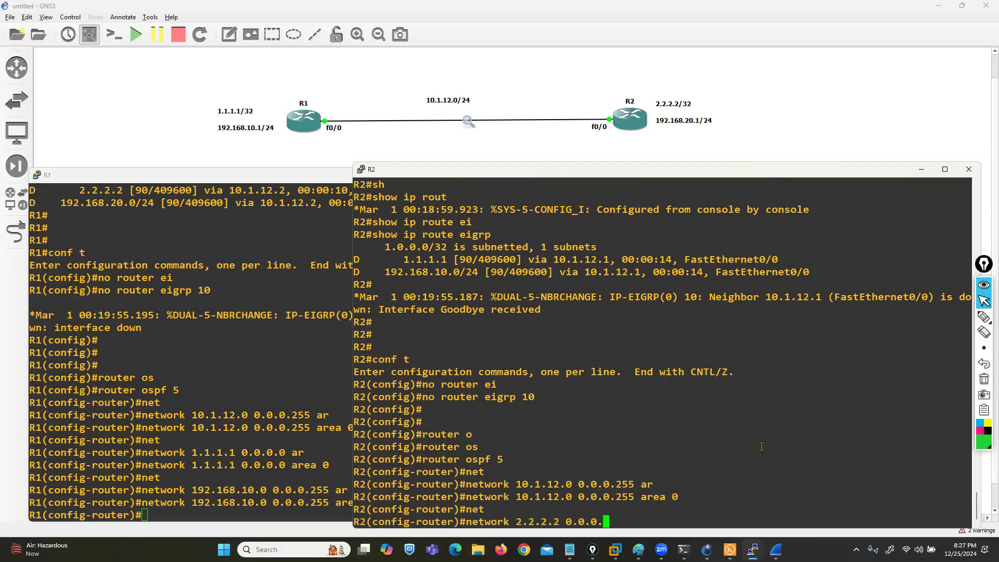
key(Return)
text(ar)
key(Tab)
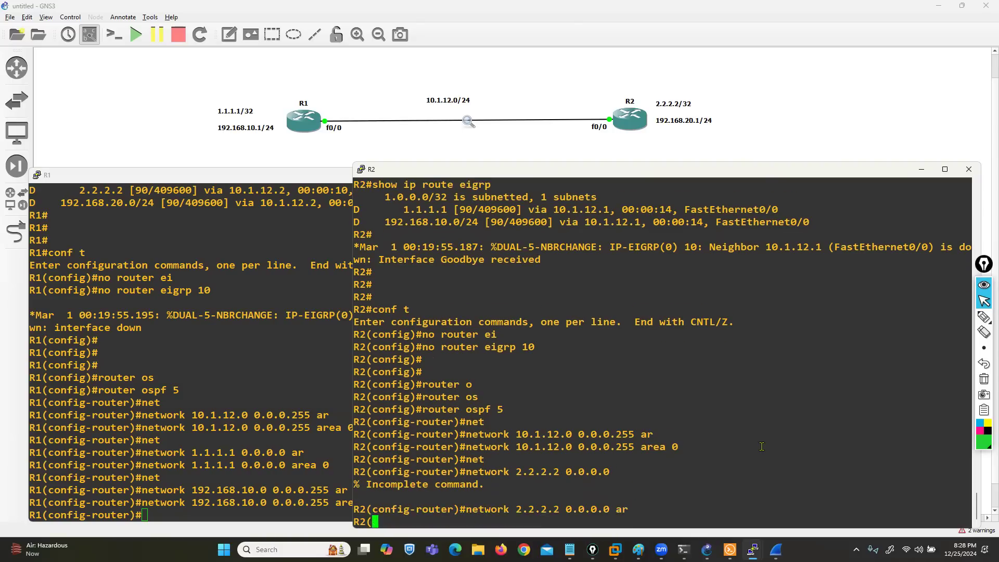
text(0)
key(Return)
Step: Advertise R2's LAN in OSPF with network 192.168.20.0 0.0.0.255 area 0
text(net)
key(Tab)
text(19)
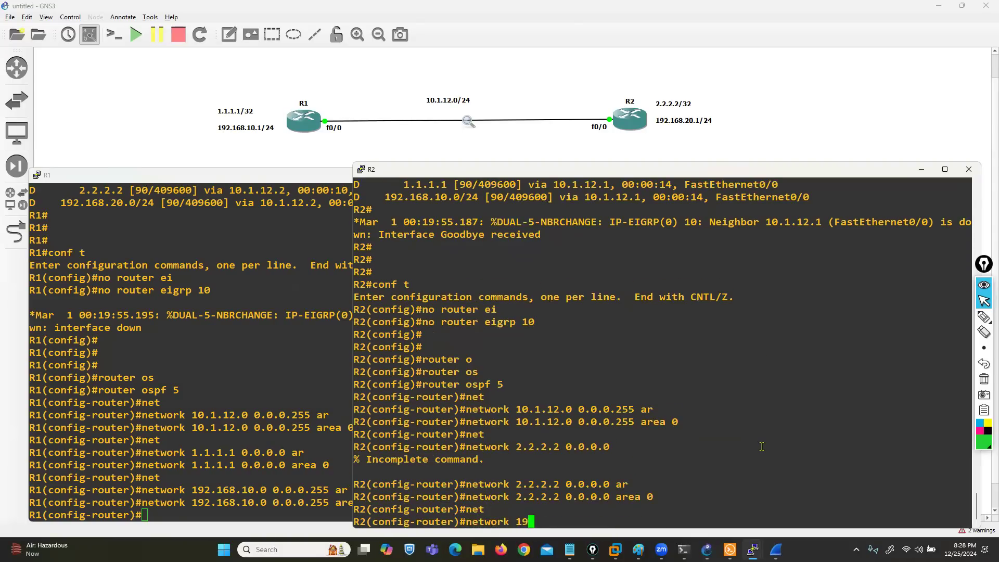
text(2.168.20.0 0.0.0.255 ar)
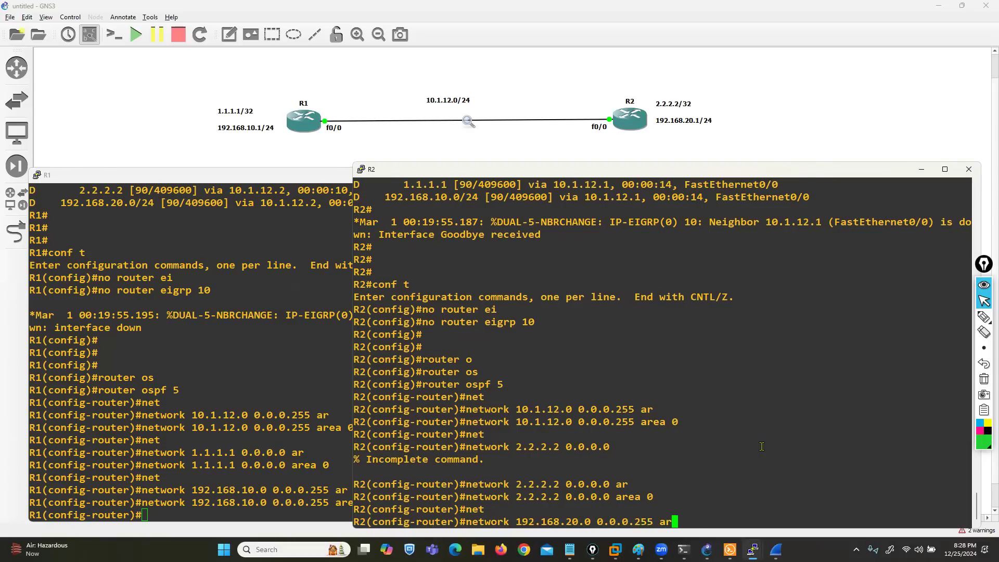
key(Tab)
text(0)
key(Return)
key(Return)
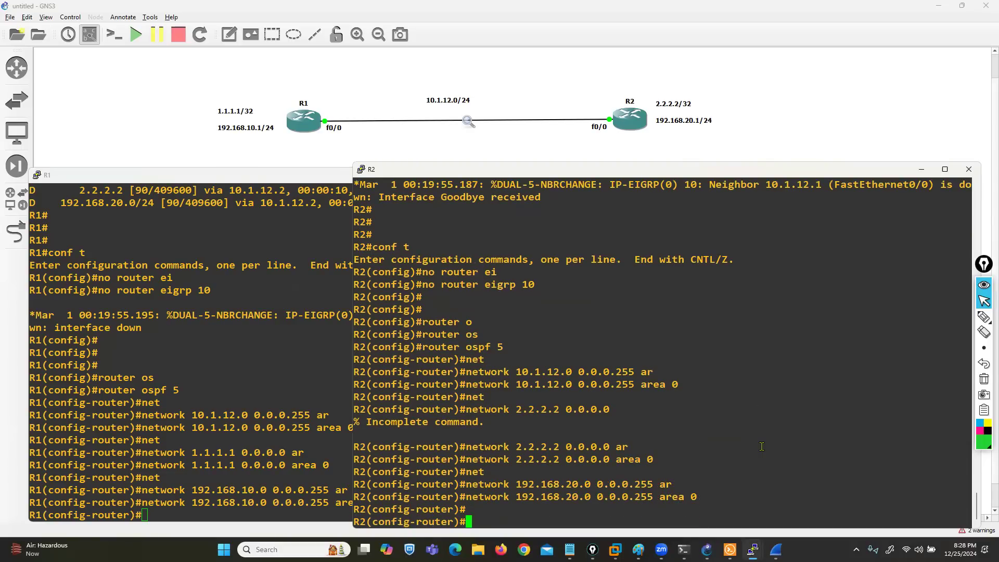
Step: Exit configuration mode on R2 and examine the neighbor state with show ip ospf neighbor
key(ctrl+z)
key(Return)
text(s)
key(Tab)
text(h)
key(Tab)
text(ip)
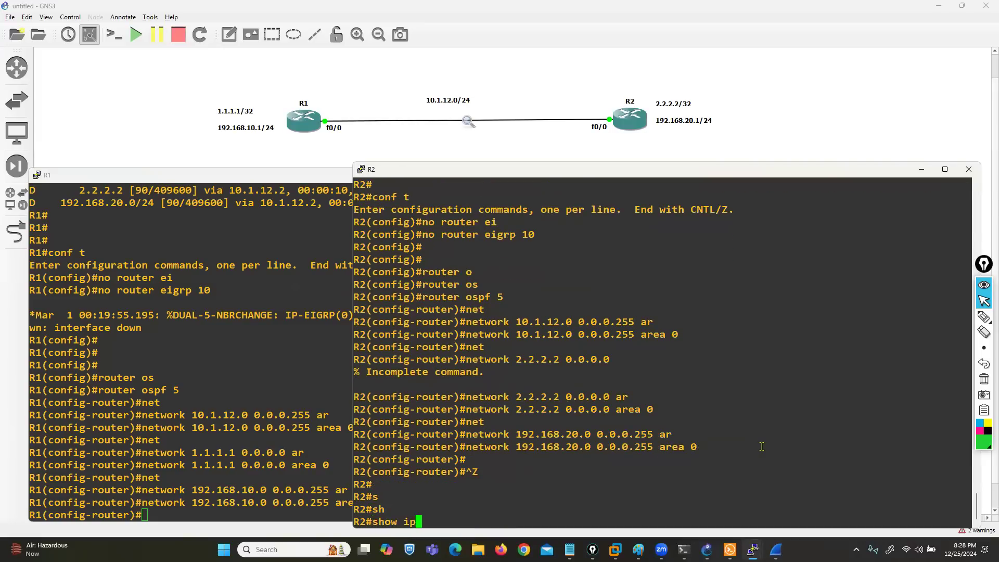
text( os)
key(Tab)
text(n)
key(Tab)
key(Return)
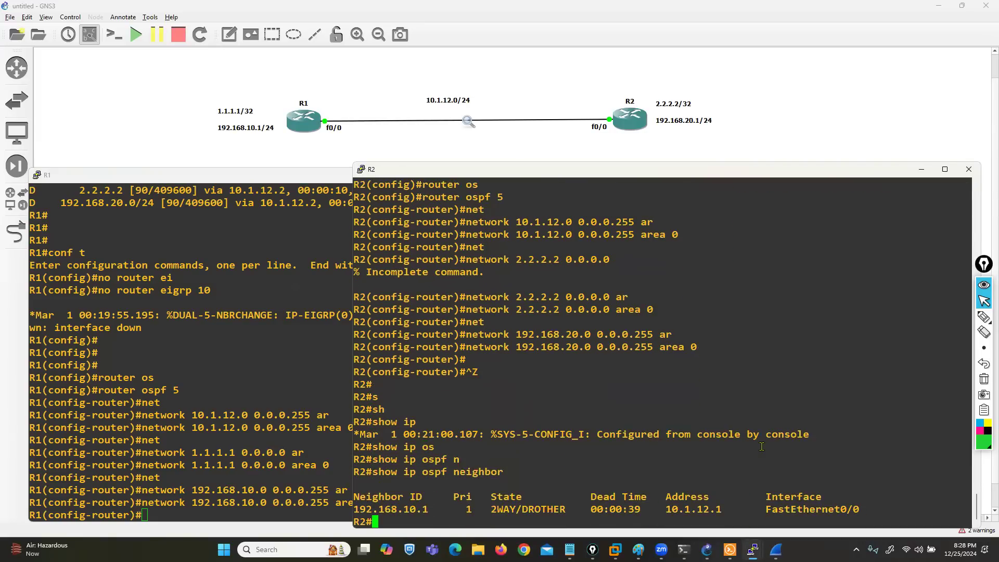
drag(484, 509, 518, 509)
Step: Exit configuration mode on R1, run show ip ospf neighbor, and compare the neighbor state with R2's output
click(246, 440)
key(ctrl+z)
key(Return)
text(sjh)
key(Tab)
key(BackSpace)
key(BackSpace)
text(h)
key(Tab)
text(ip os)
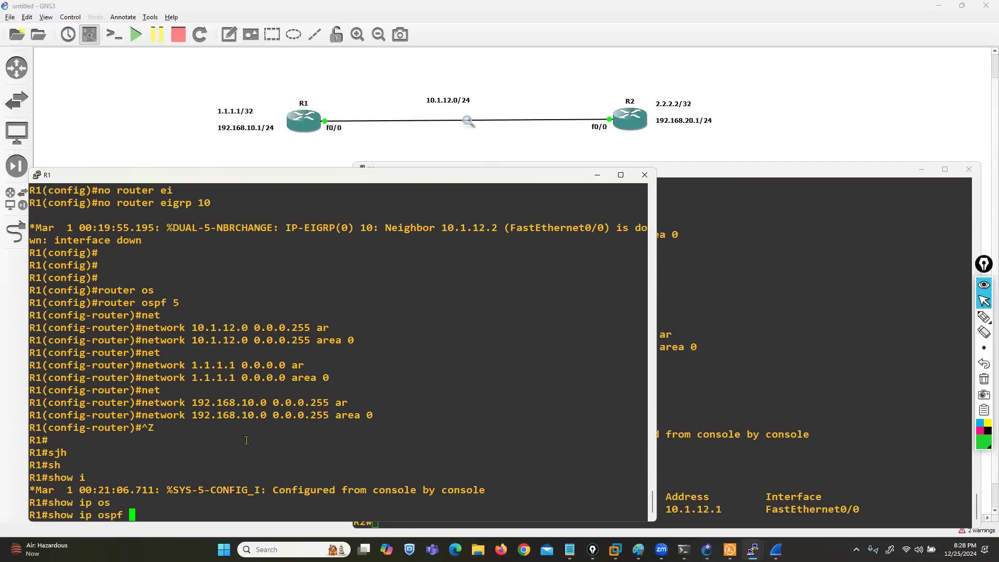
key(Tab)
text(n)
key(Tab)
key(Return)
drag(167, 502, 209, 503)
click(718, 438)
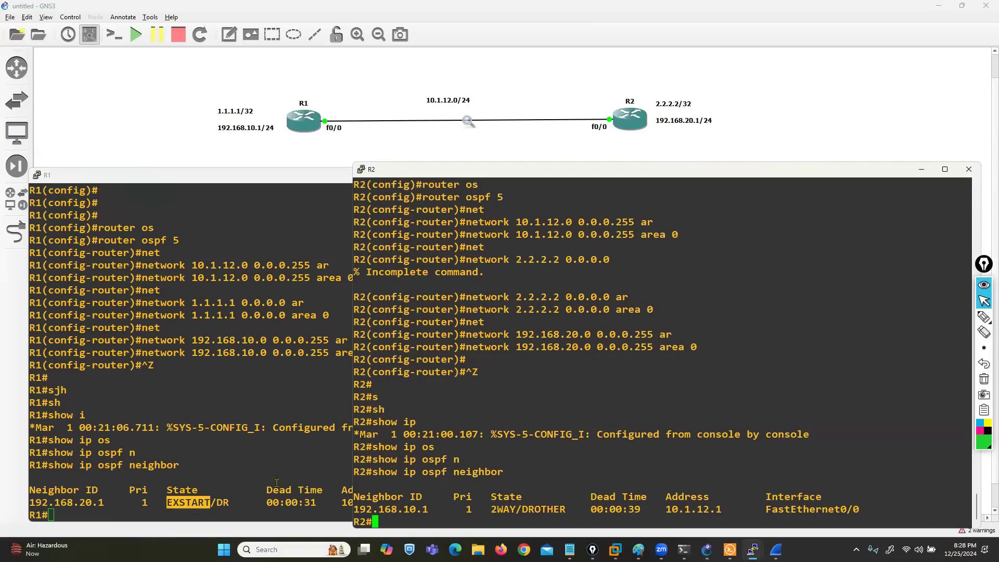
Step: Rerun show ip ospf neighbor on R1 and highlight the updated neighbor state
click(188, 503)
drag(173, 503, 210, 502)
key(Up)
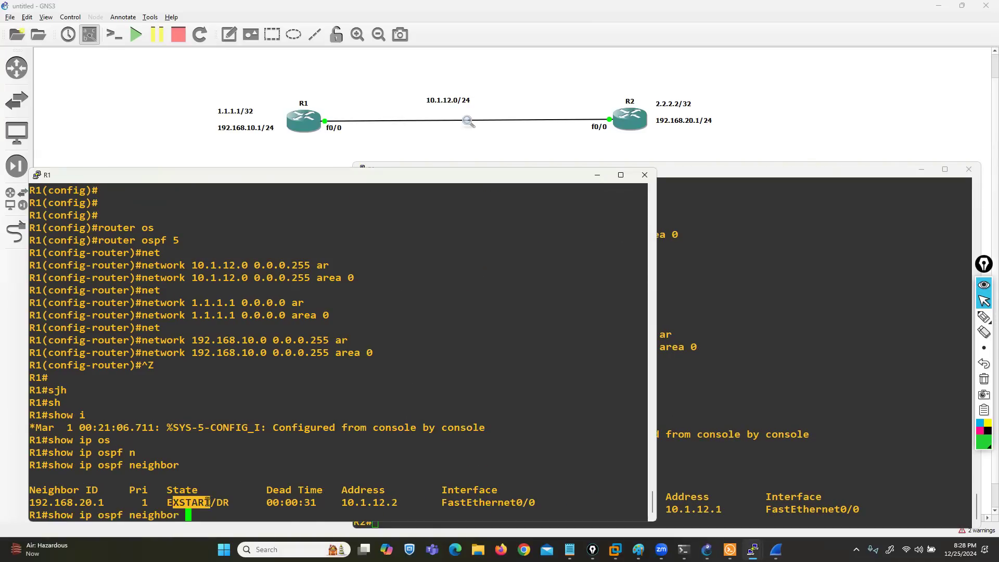
key(Return)
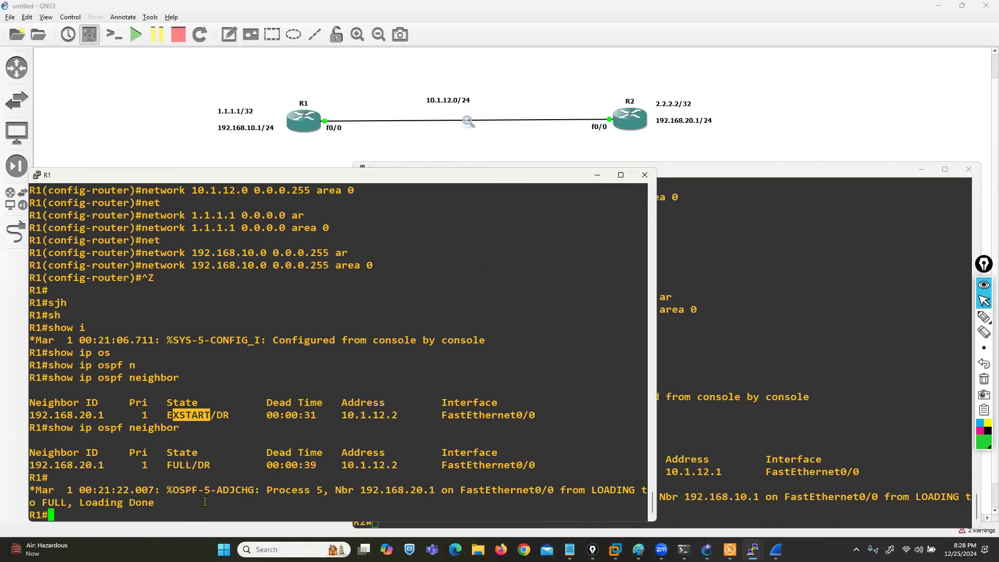
drag(166, 452, 188, 464)
key(Return)
key(Return)
key(Return)
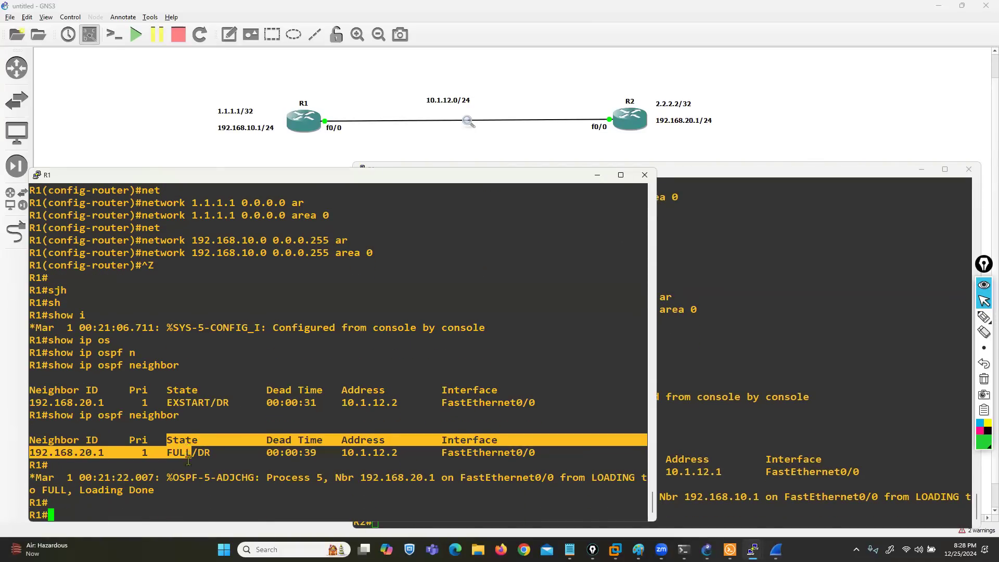
Step: Display R1's OSPF-learned routes with show ip route ospf
text(sh)
key(Tab)
text(ip ro)
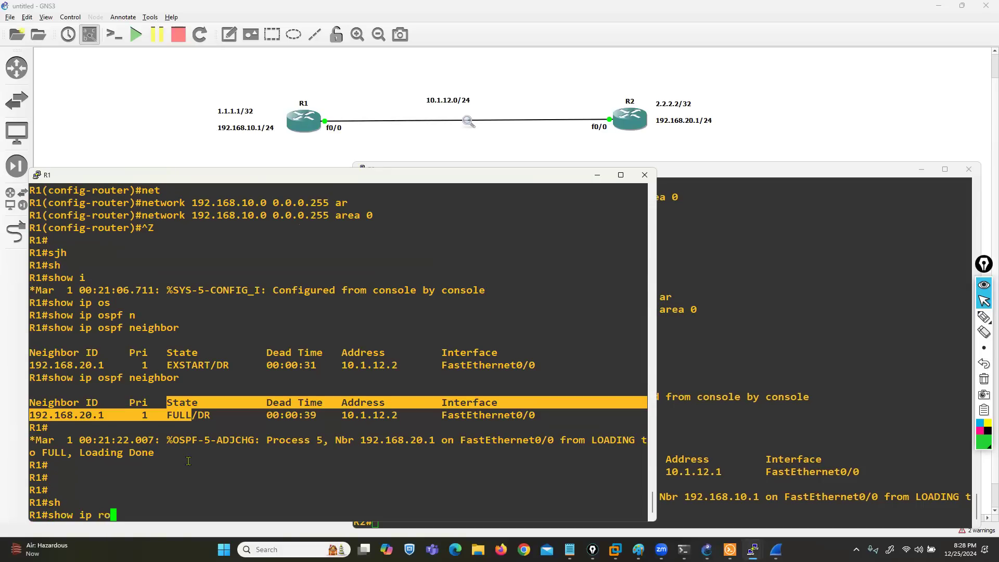
text(ute os)
key(Tab)
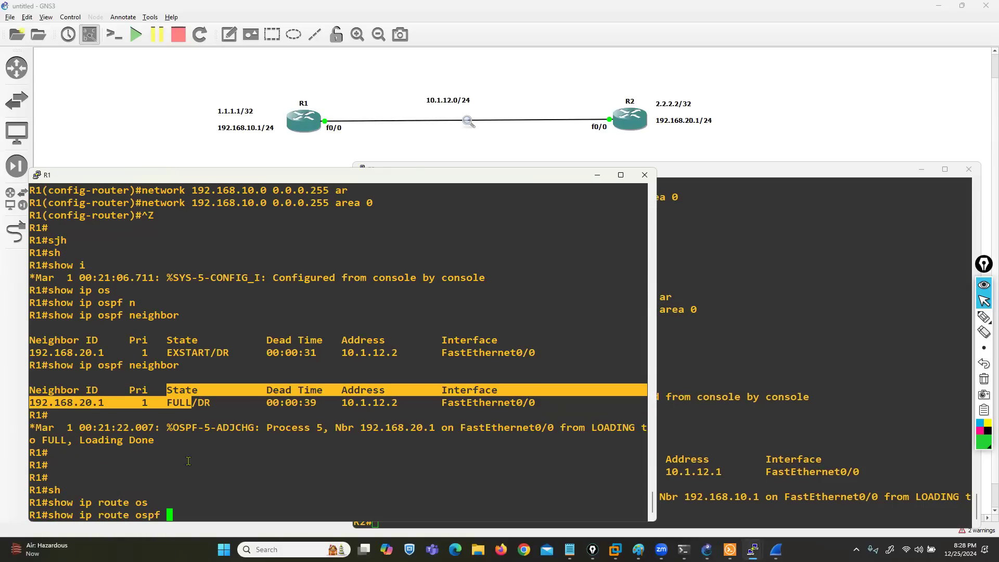
key(Return)
Step: Switch to the R2 console and display its OSPF-learned routes with show ip route ospf
click(799, 434)
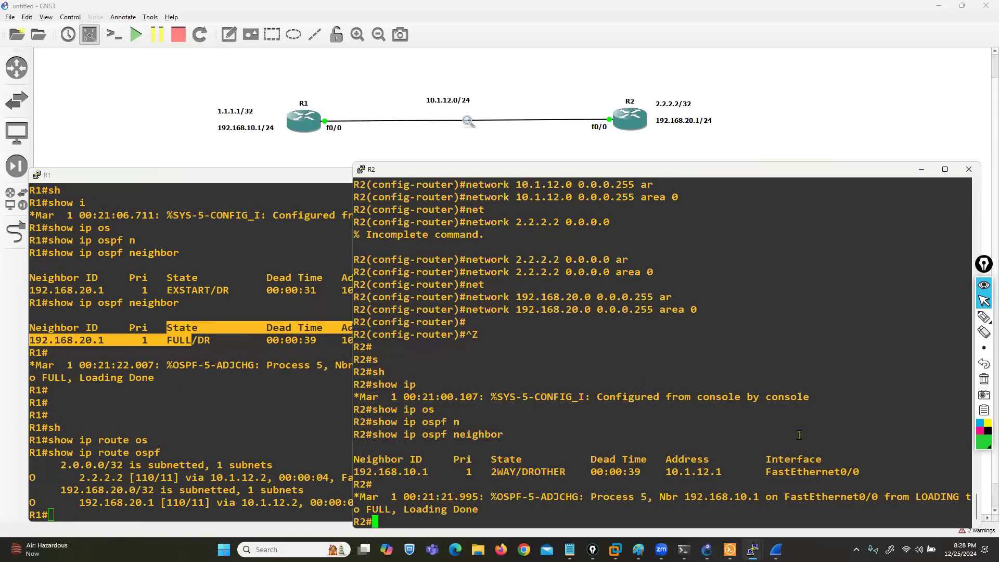
text(s)
key(Tab)
text(h)
key(Tab)
text(ip )
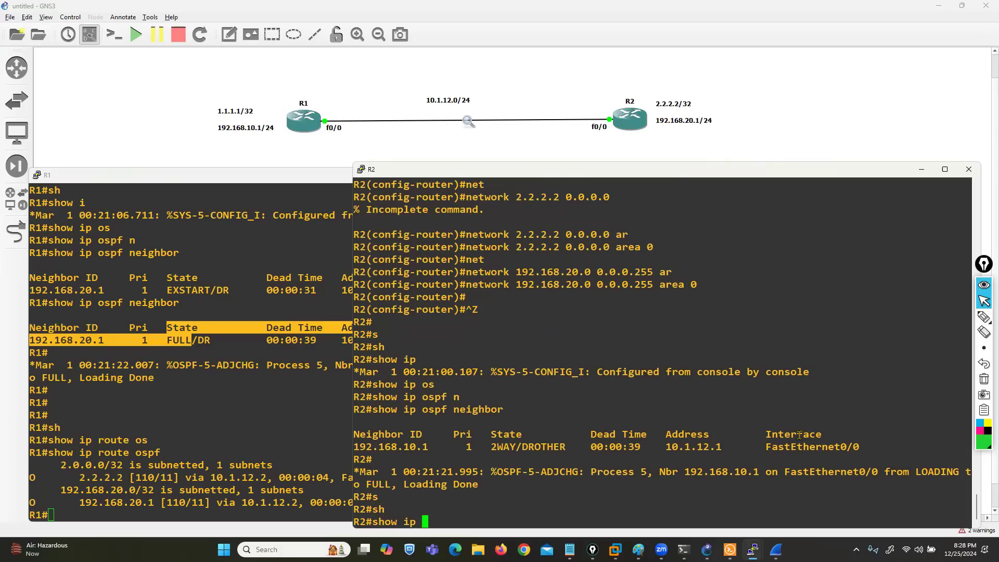
text(route os)
key(Tab)
key(Return)
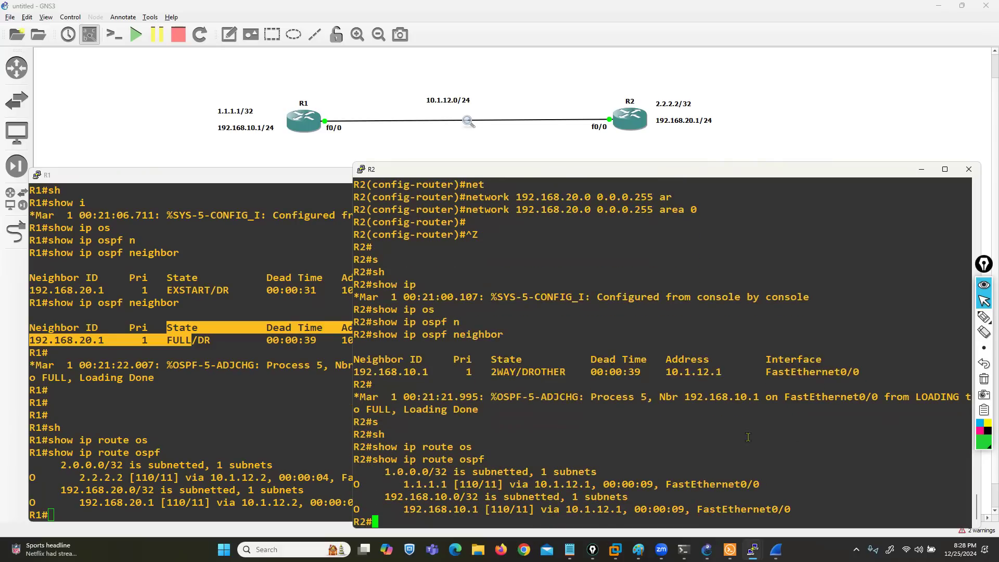
Step: Return to the R1 console and enter interface configuration for fastEthernet 0/0 from global configuration mode
click(264, 374)
key(Return)
key(Return)
key(Return)
text(conf t)
key(Return)
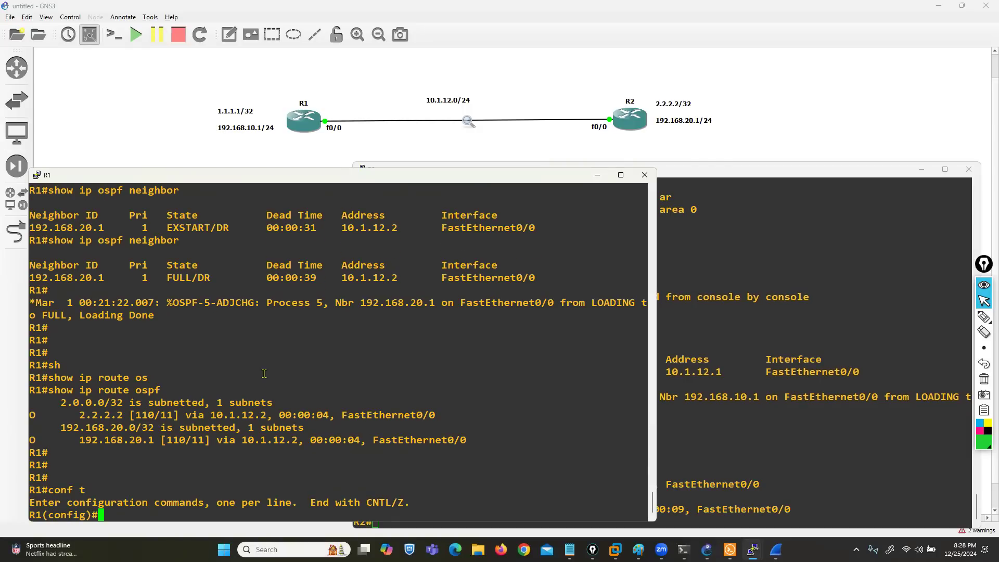
text(in)
key(Tab)
text(f)
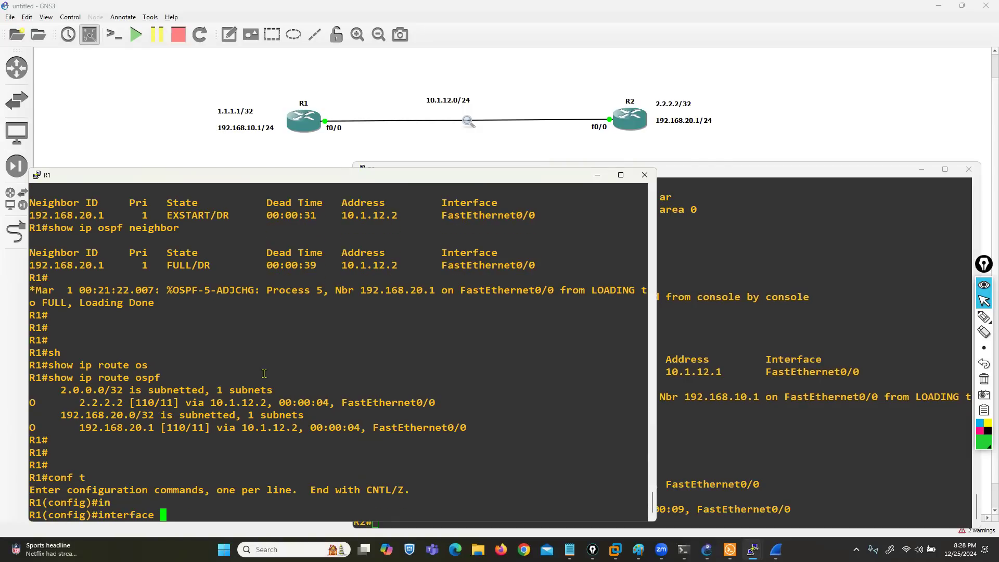
key(Tab)
text(0/0)
key(Return)
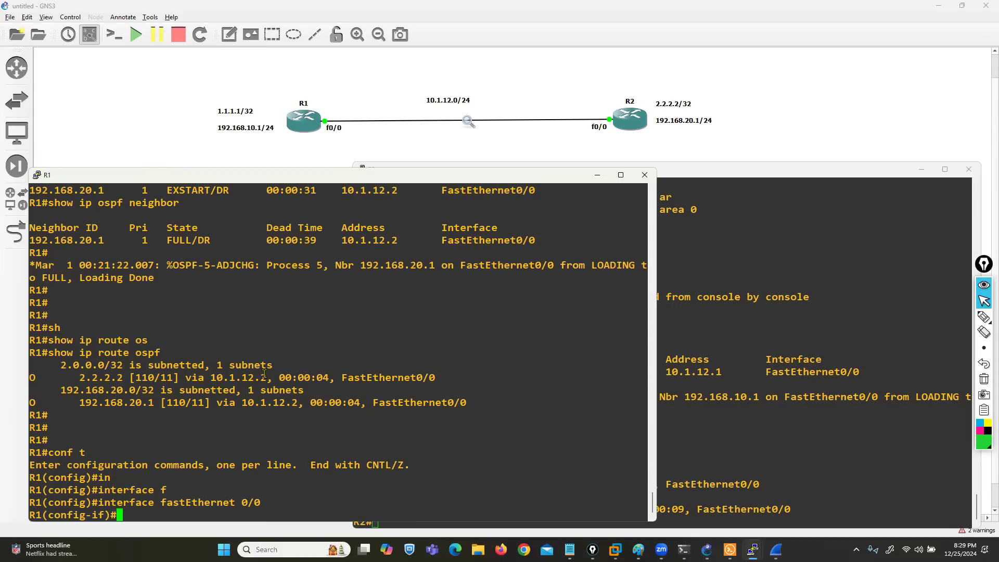
Step: Enable plain-text OSPF authentication on R1's fastEthernet 0/0 with ip ospf authentication
text(ip os)
key(Tab)
text(au)
key(Tab)
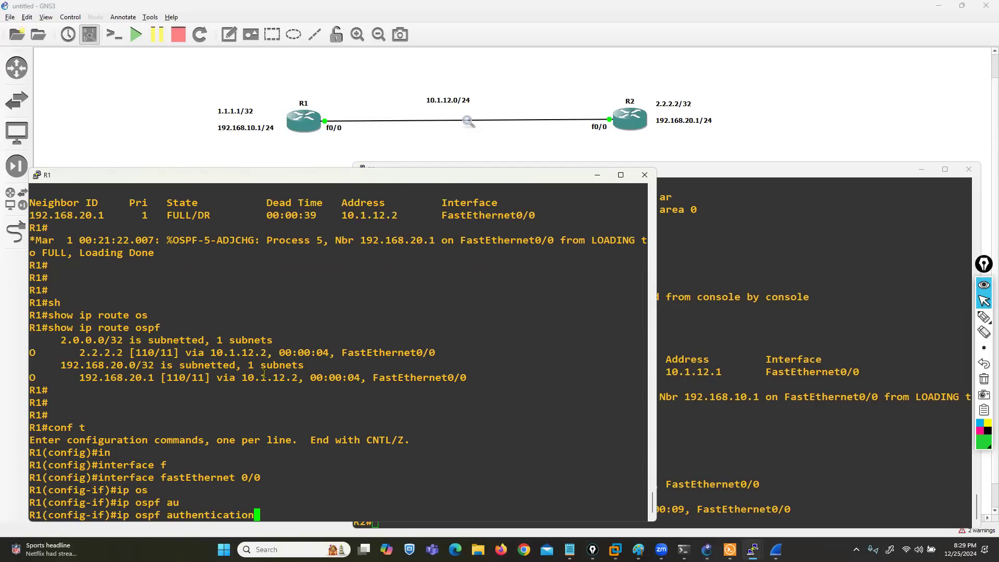
key(Return)
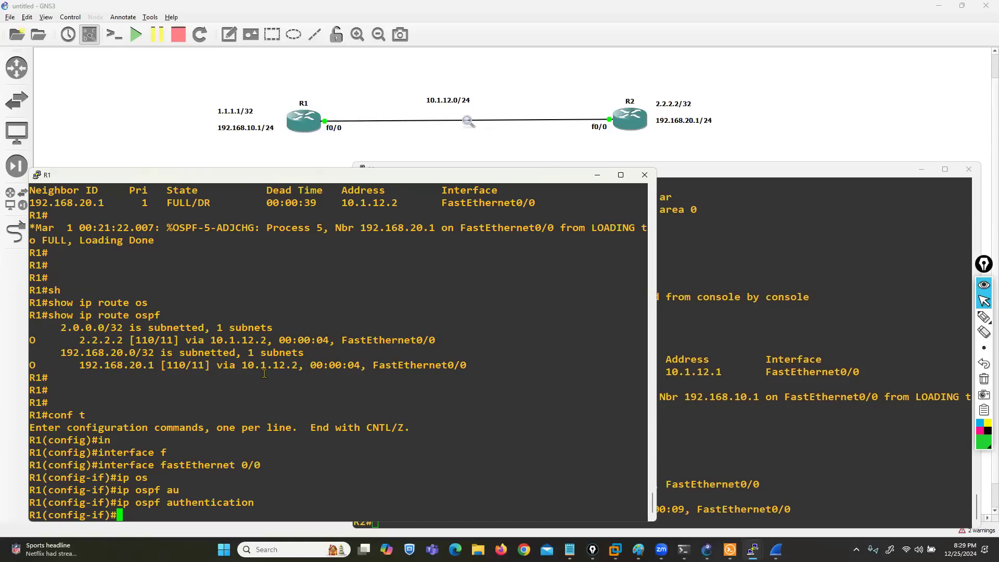
Step: Set the OSPF authentication key on R1's fastEthernet 0/0 with ip ospf authentication-key, consulting the inline help for the key format
text(ip os)
key(Tab)
text(au)
key(Tab)
text(-)
key(Tab)
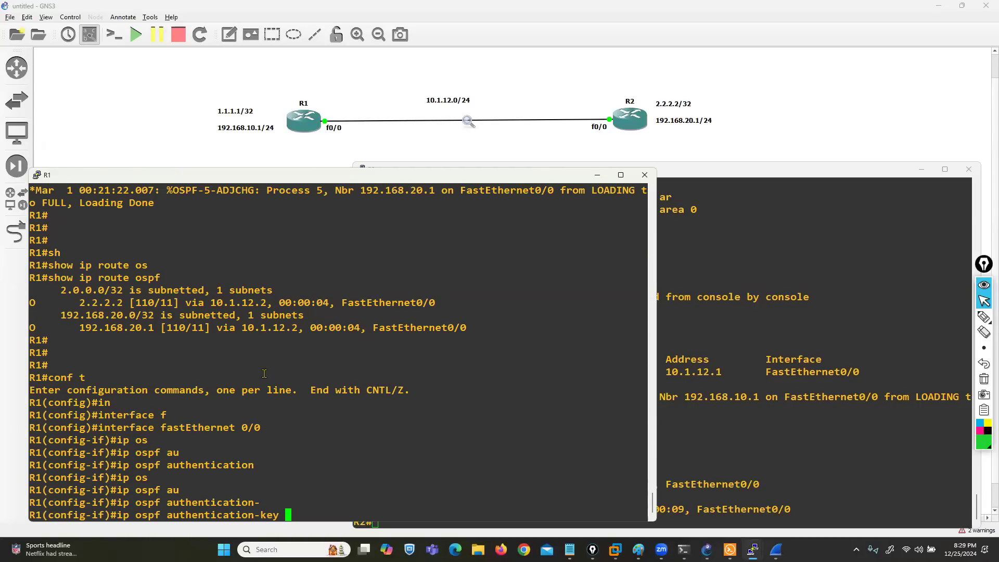
text(?cc)
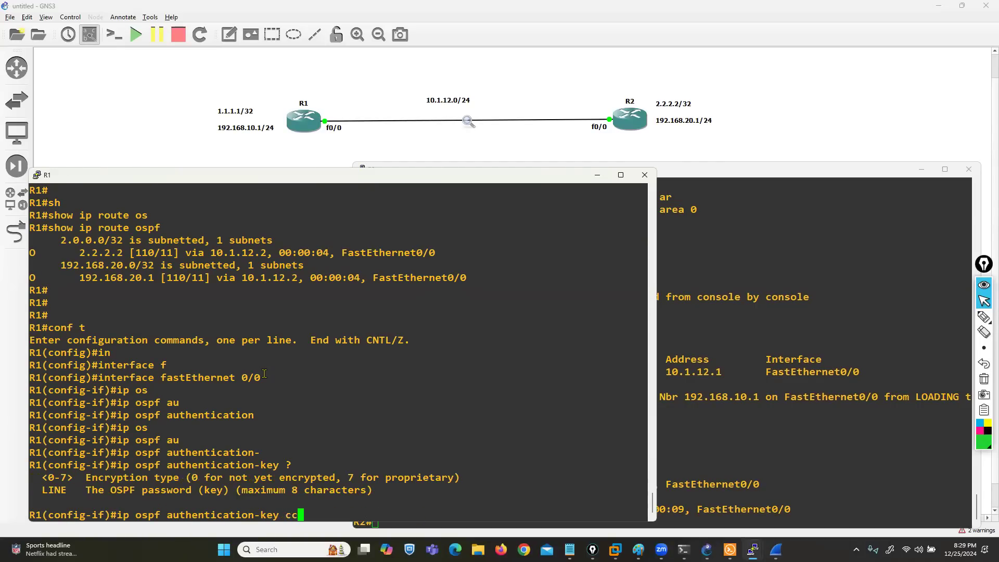
text(na123)
key(Return)
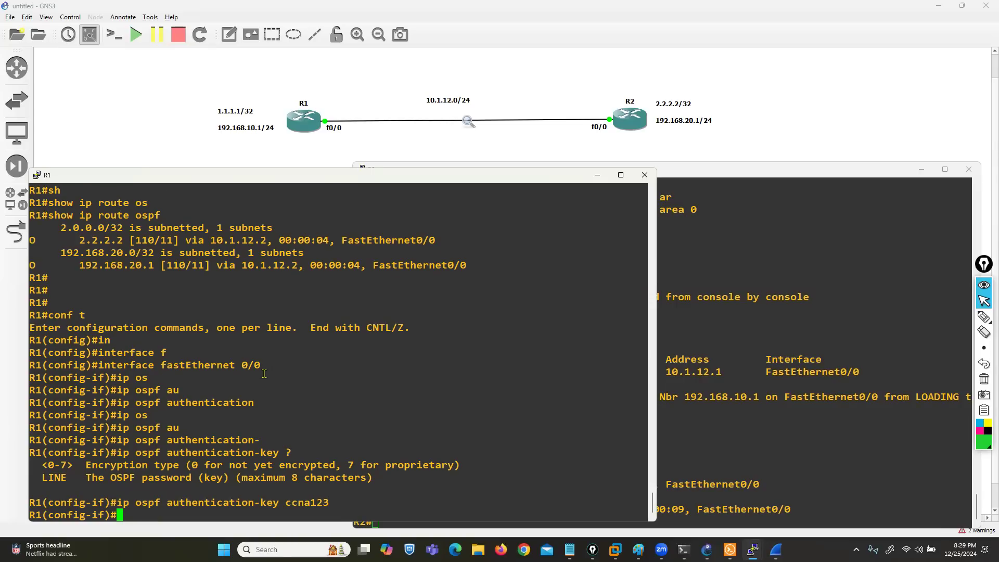
Step: Leave configuration mode on R1 and display its OSPF neighbors with show ip ospf neighbor
key(ctrl+z)
text(sh)
key(Tab)
text(ip os)
key(Tab)
text(n)
key(Tab)
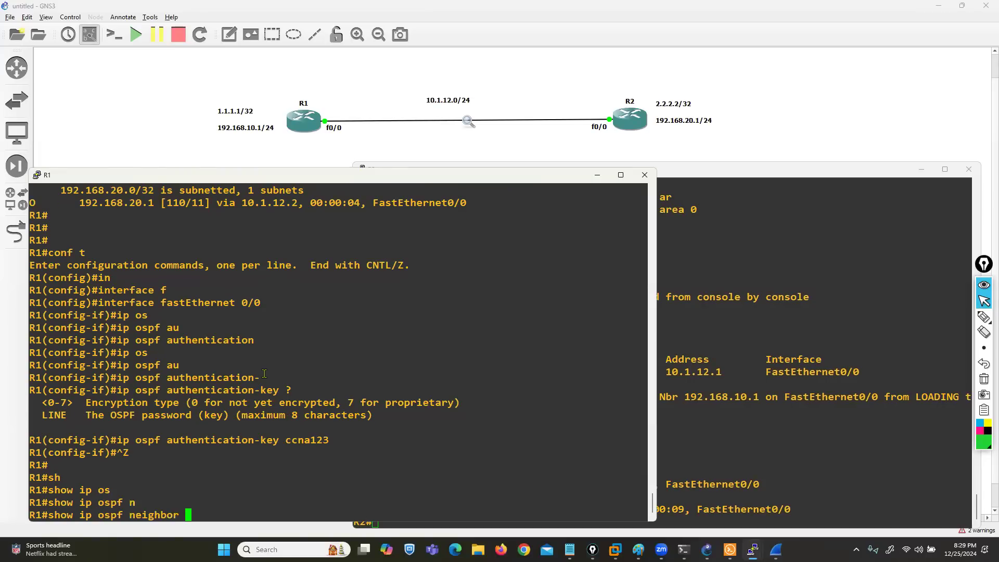
key(Return)
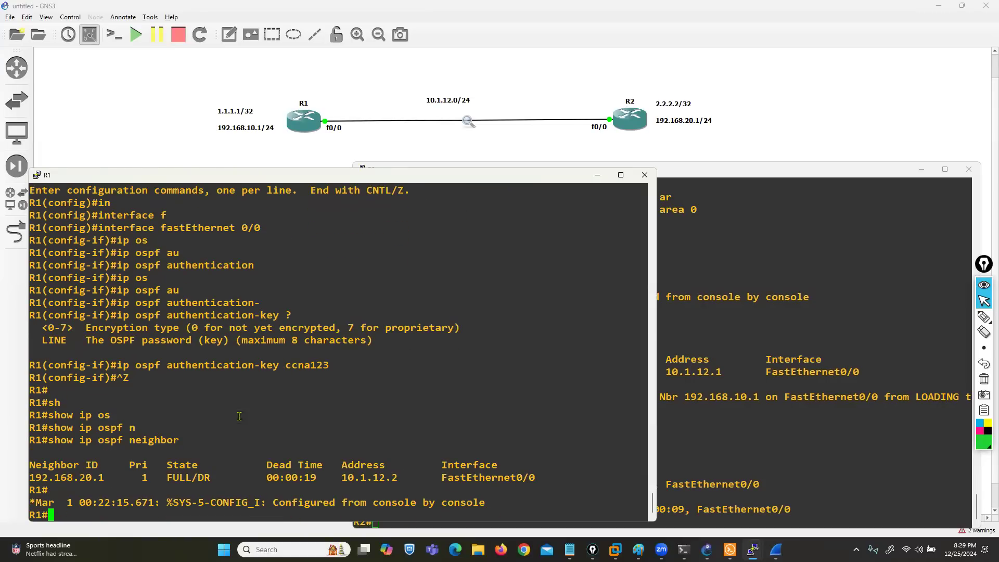
Step: Display R1's OSPF-learned routes with show ip route ospf
drag(91, 477, 207, 470)
text(show ip route ospf)
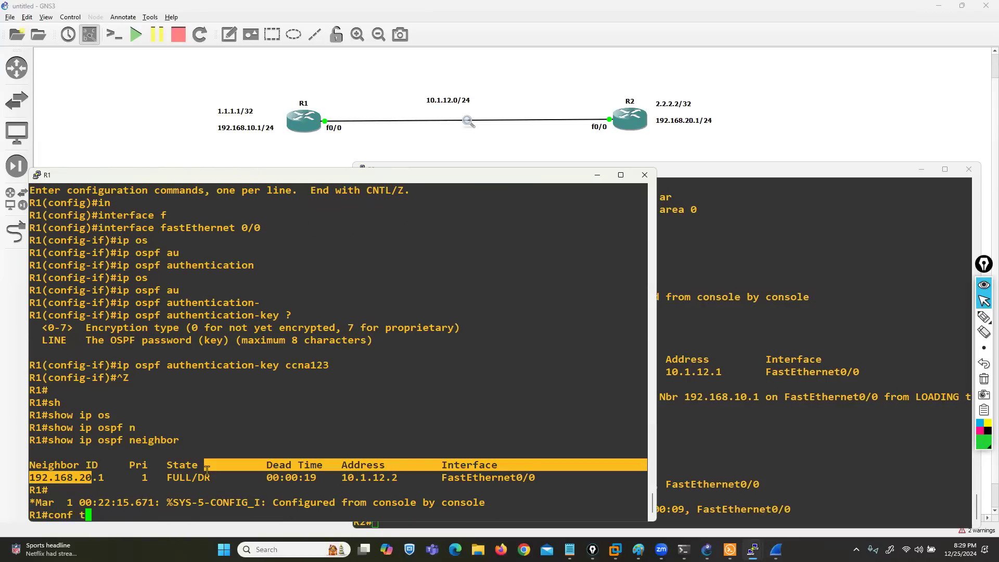
key(Return)
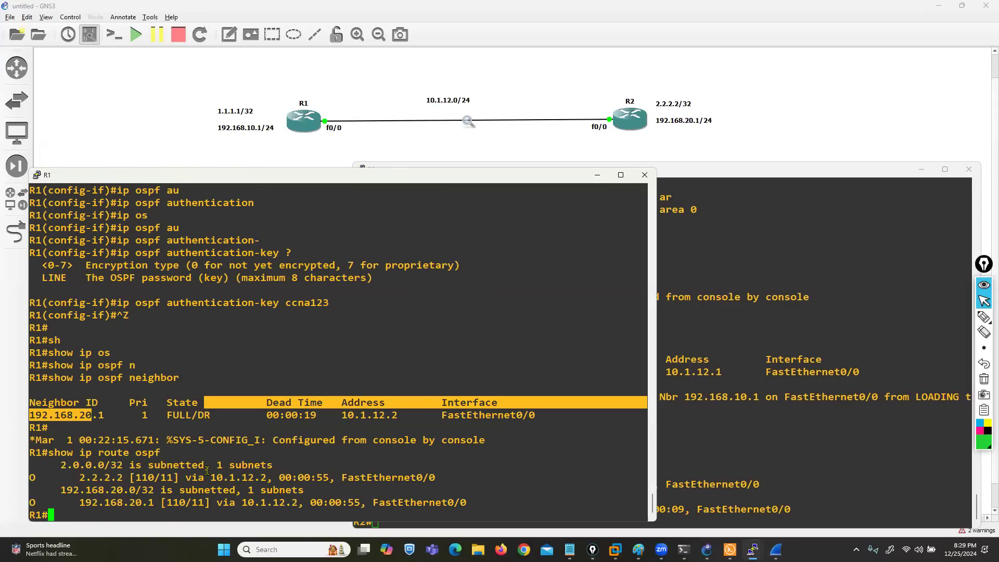
key(Return)
key(Return)
key(Return)
key(Return)
Step: Run show ip ospf neighbor again on R1 and highlight the neighbor's dead time
key(Up)
key(Up)
key(Up)
key(Down)
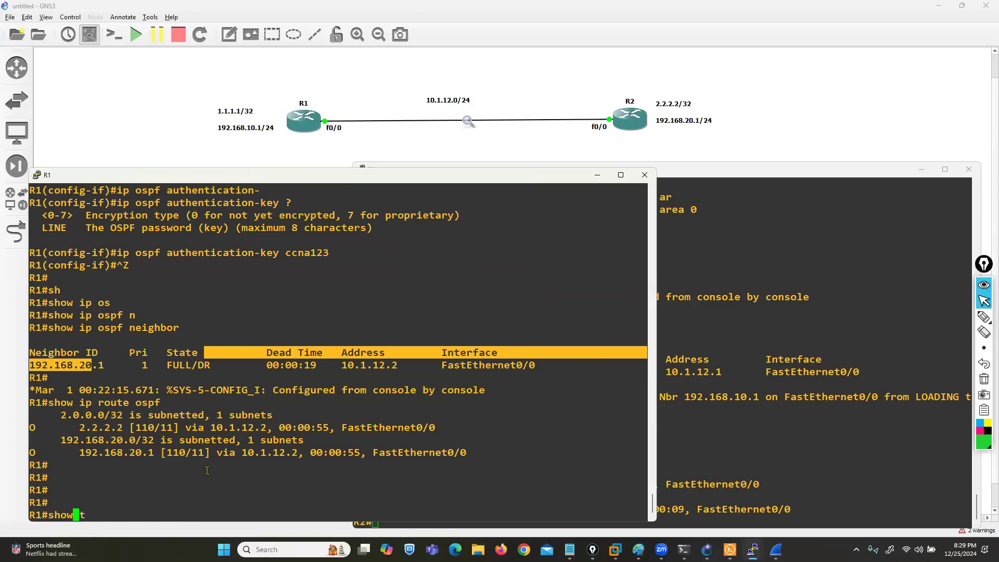
key(Return)
drag(298, 502, 322, 503)
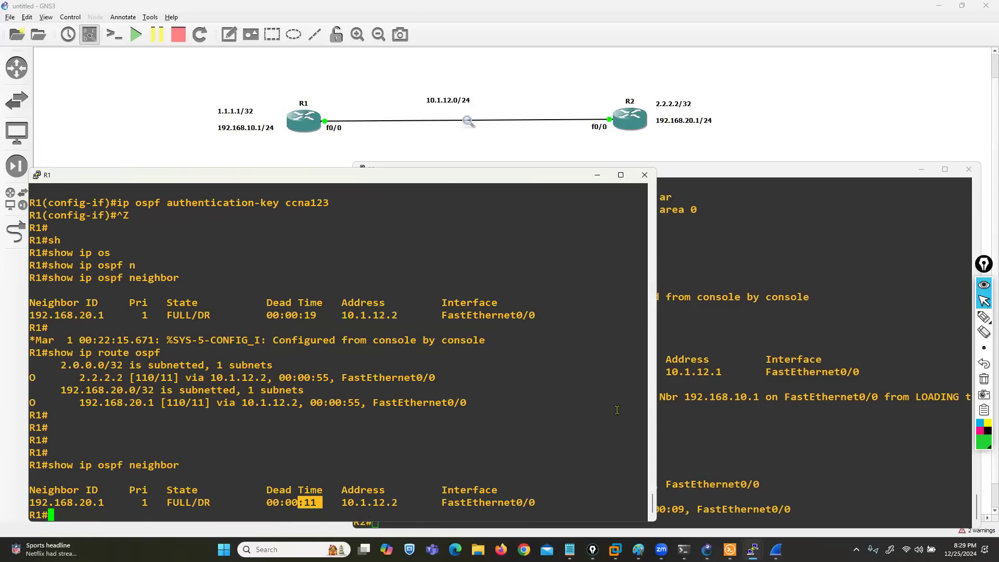
click(377, 488)
drag(301, 502, 316, 502)
Step: Refresh R1's OSPF neighbor table once more to recheck how far the dead time has counted down
key(Return)
key(Return)
key(Return)
key(Return)
key(Up)
key(Return)
drag(298, 503, 324, 503)
click(409, 451)
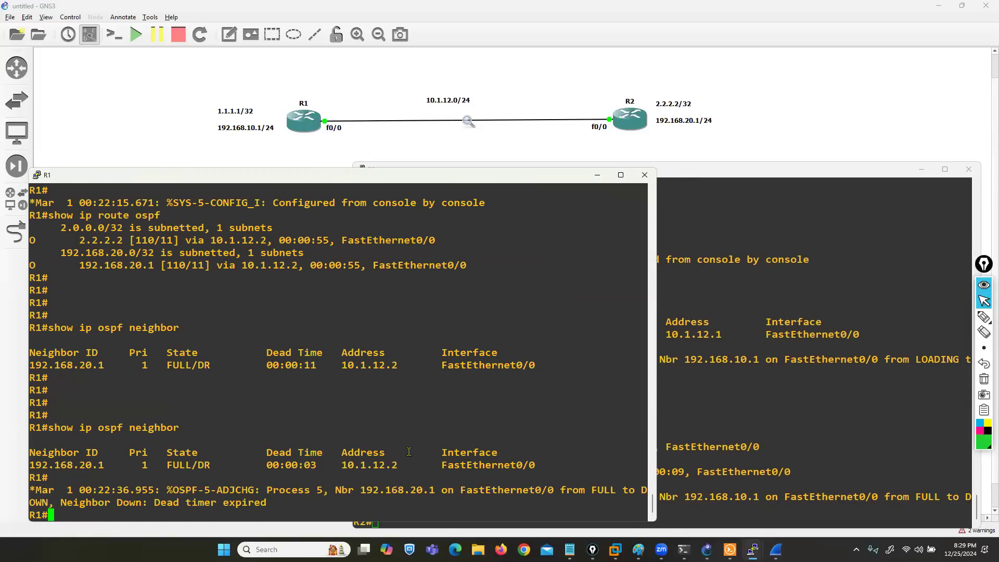
Step: Highlight the latest OSPF adjacency log message on R1 and run show ip ospf neighbor twice
drag(92, 502, 270, 492)
click(270, 492)
key(Return)
key(Return)
key(Return)
key(Up)
key(Return)
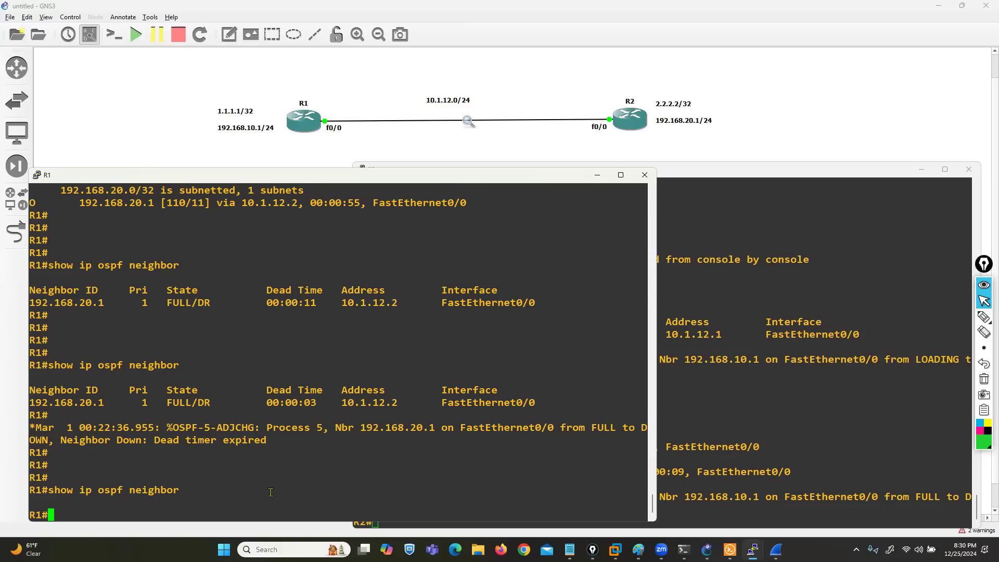
key(Up)
key(Return)
key(Return)
key(Return)
key(Return)
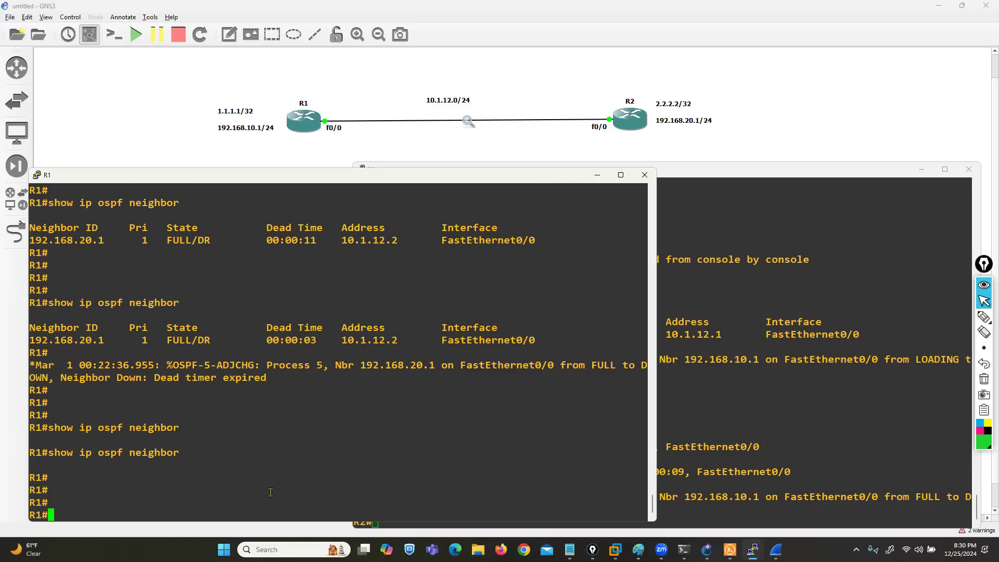
Step: Switch to the R2 console and enter interface configuration for fastEthernet 0/0 from global configuration mode
click(851, 414)
text(conf t)
key(Return)
text(in)
key(Tab)
text(f)
key(Tab)
text(0/0)
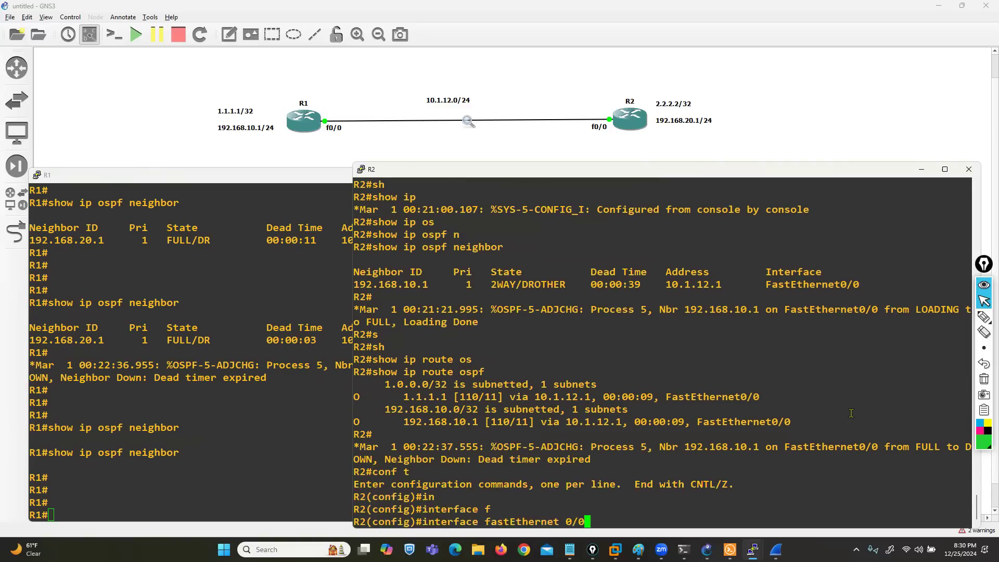
key(Return)
Step: Enable plain-text OSPF authentication on R2's fastEthernet 0/0 with ip ospf authentication
text(ip os)
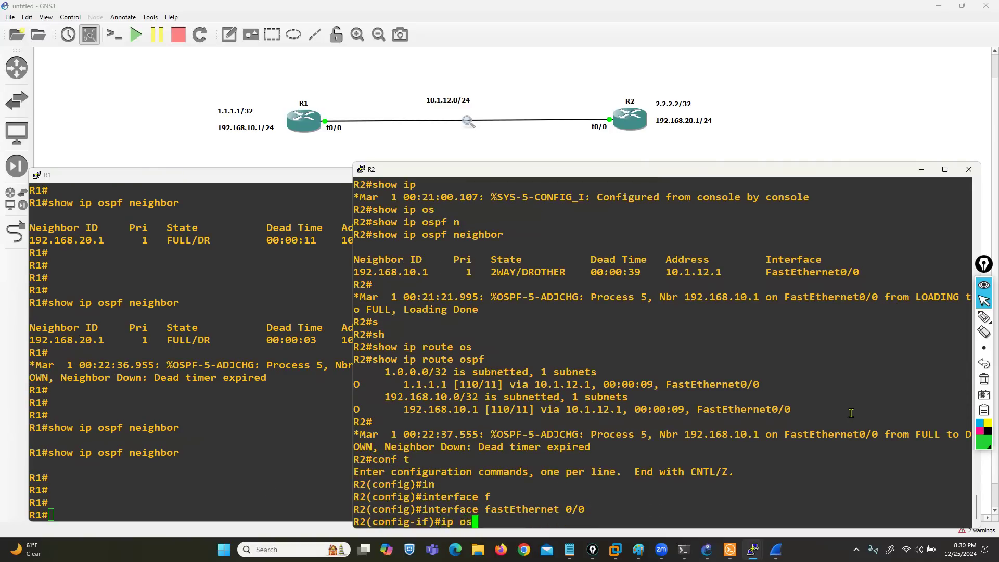
key(Tab)
text(au)
key(Tab)
key(Return)
Step: Set the OSPF authentication key on R2's fastEthernet 0/0 with ip ospf authentication-key, matching the key configured in the R1 console
text(ip os)
key(Tab)
text(au)
key(Tab)
text(-)
key(Tab)
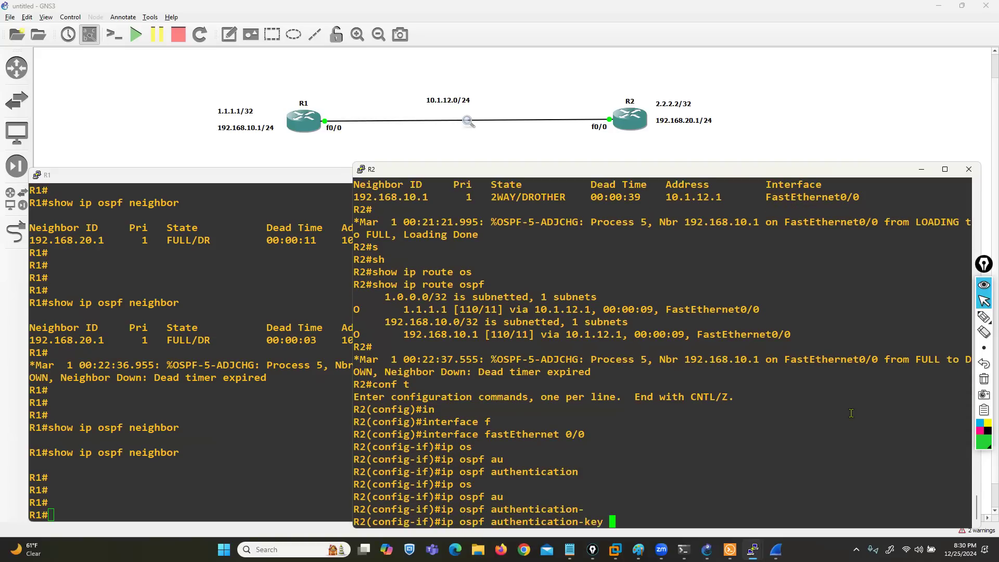
click(250, 396)
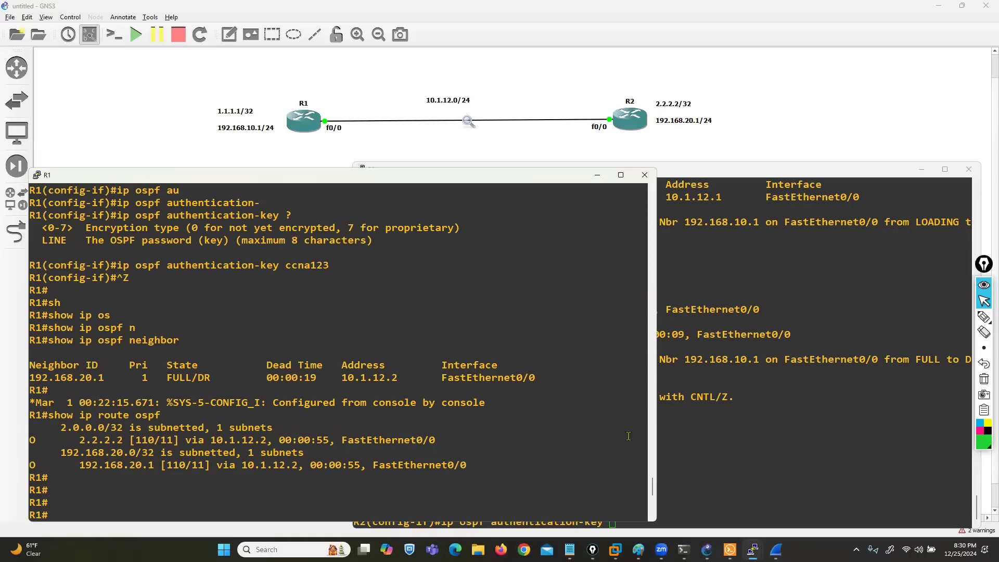
scroll(422, 409, down, 5)
click(818, 460)
text(ccna123)
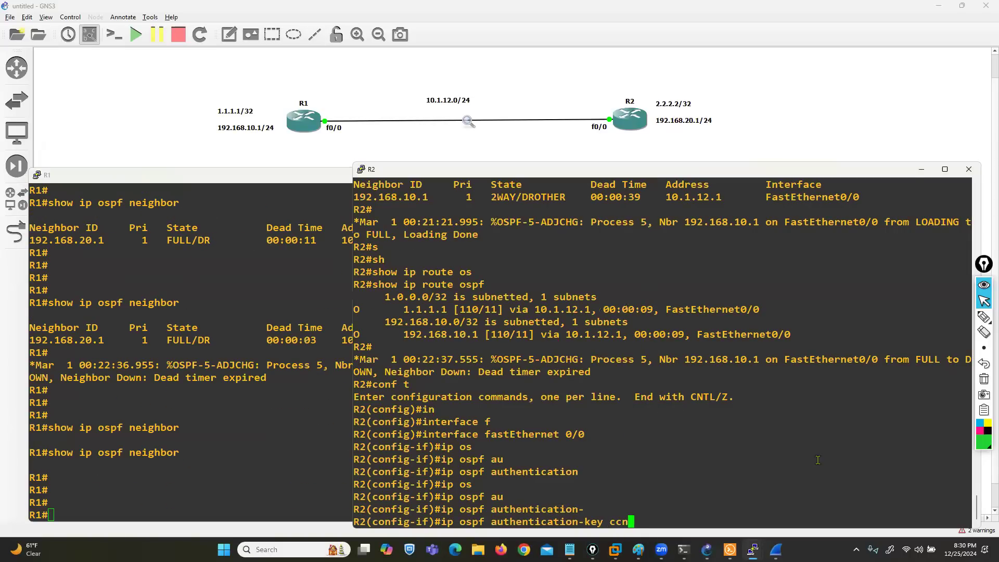
key(Return)
key(Return)
key(Return)
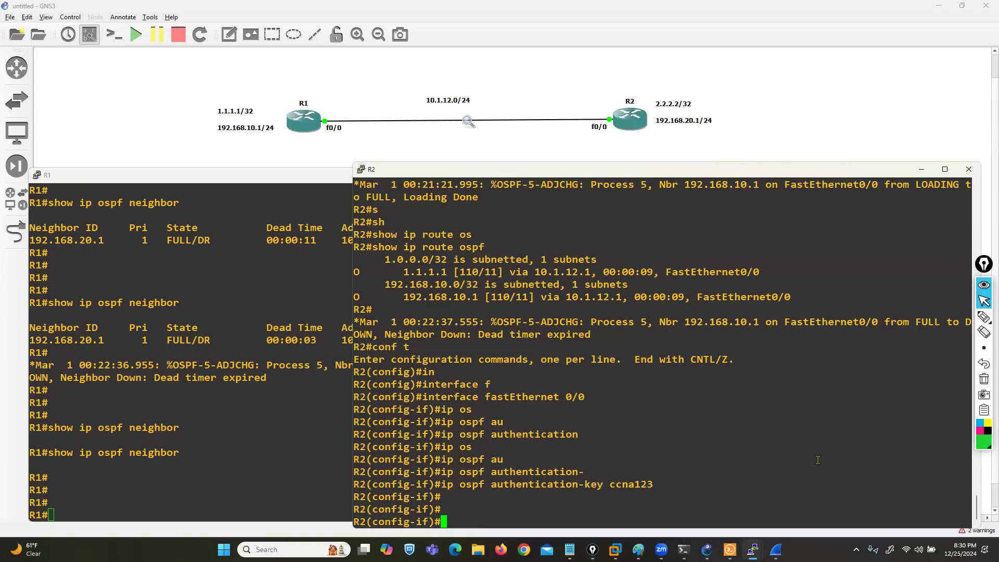
Step: Leave configuration mode on R2, run show ip ospf neighbor and highlight the neighbor's state
key(ctrl+z)
text(show ip ospf n)
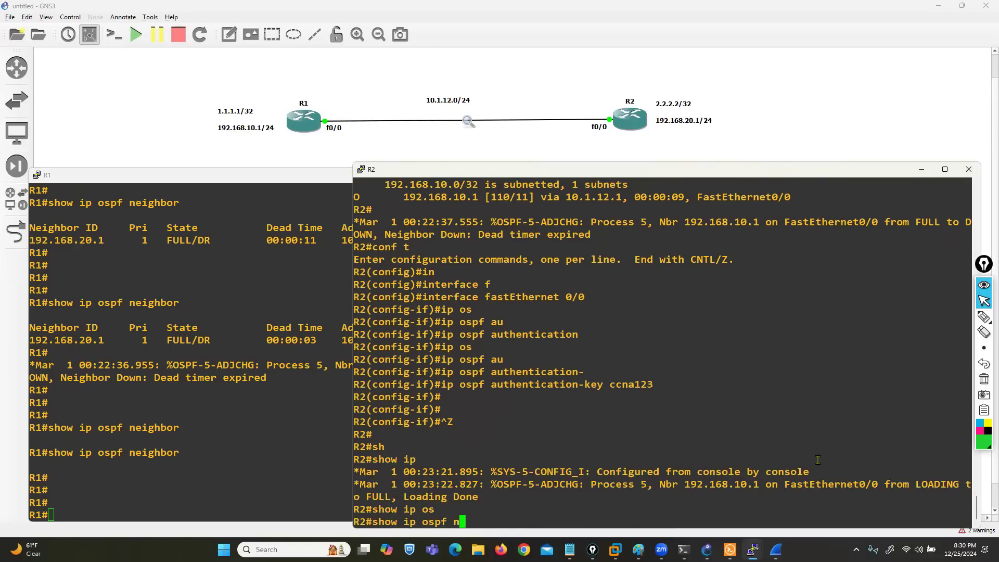
key(Tab)
key(Return)
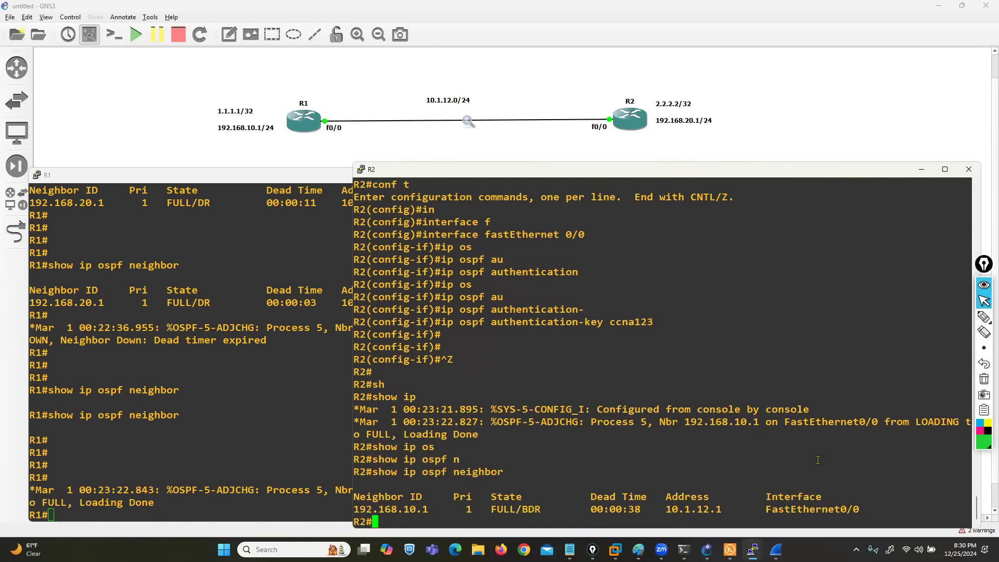
drag(479, 510, 523, 512)
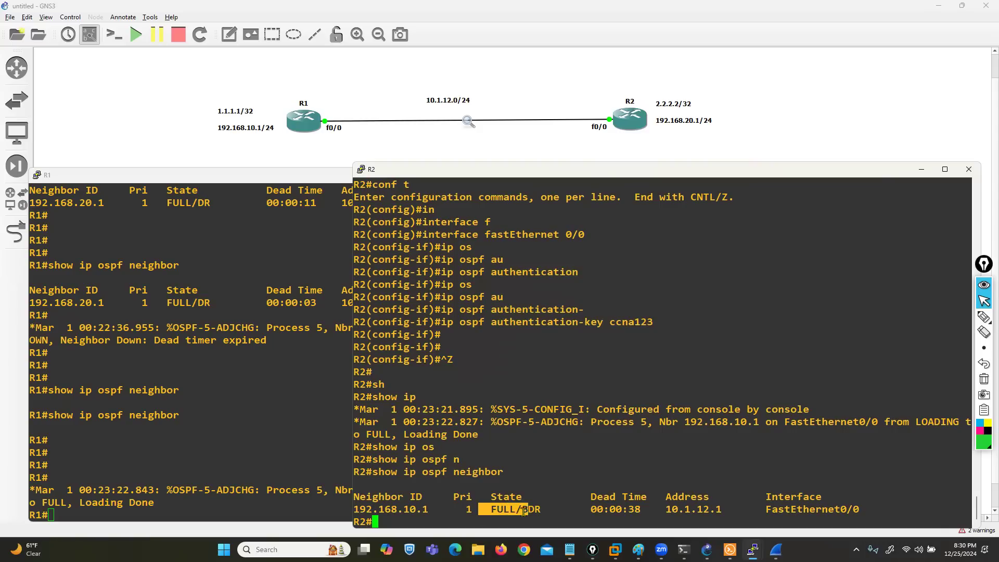
Step: Switch to the R1 console and display its OSPF neighbors and its OSPF-learned routes
click(191, 469)
text(sh)
key(Tab)
text(p)
key(BackSpace)
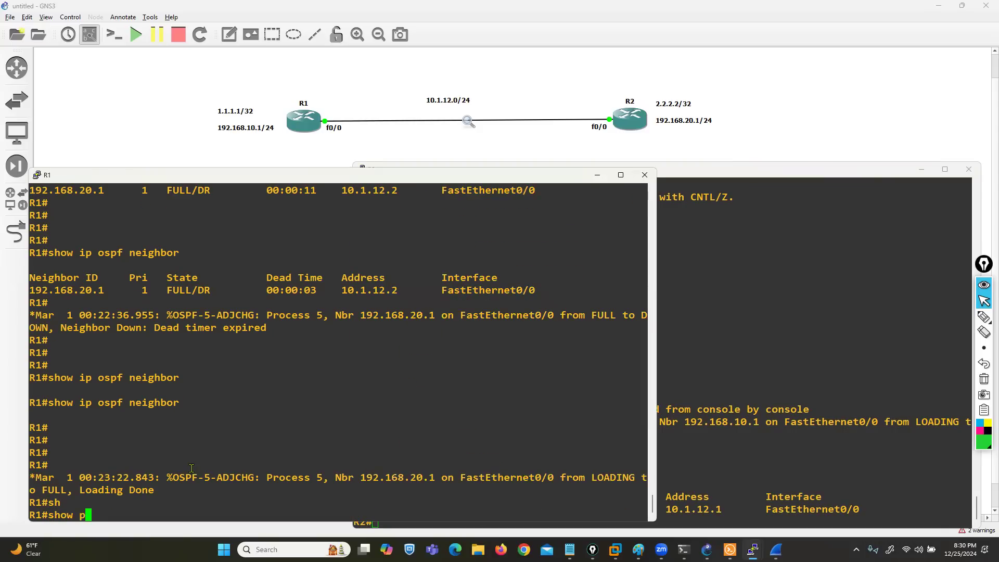
key(BackSpace)
text(ip o)
key(Tab)
text(n)
key(Tab)
key(Return)
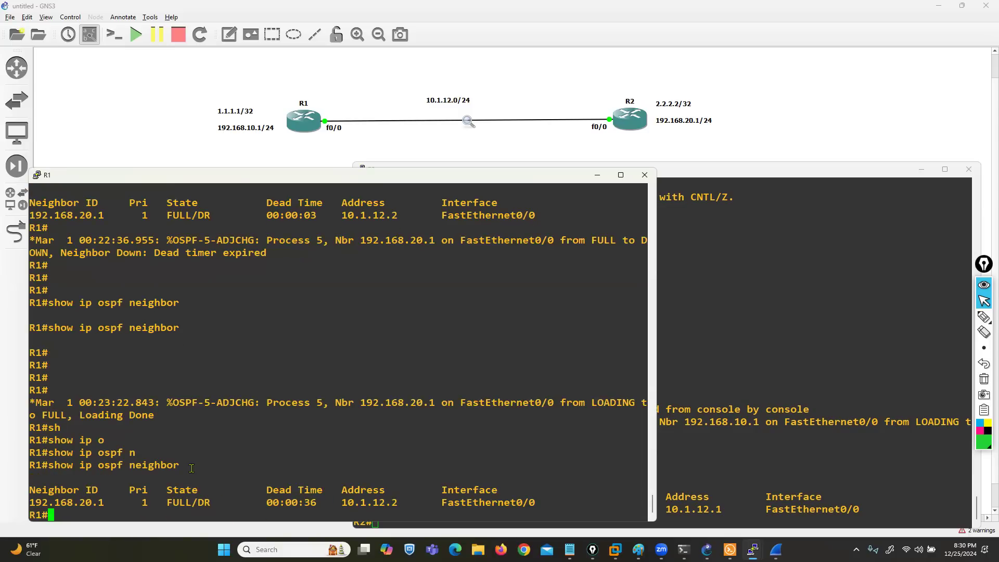
text(show ip route ospf)
key(Return)
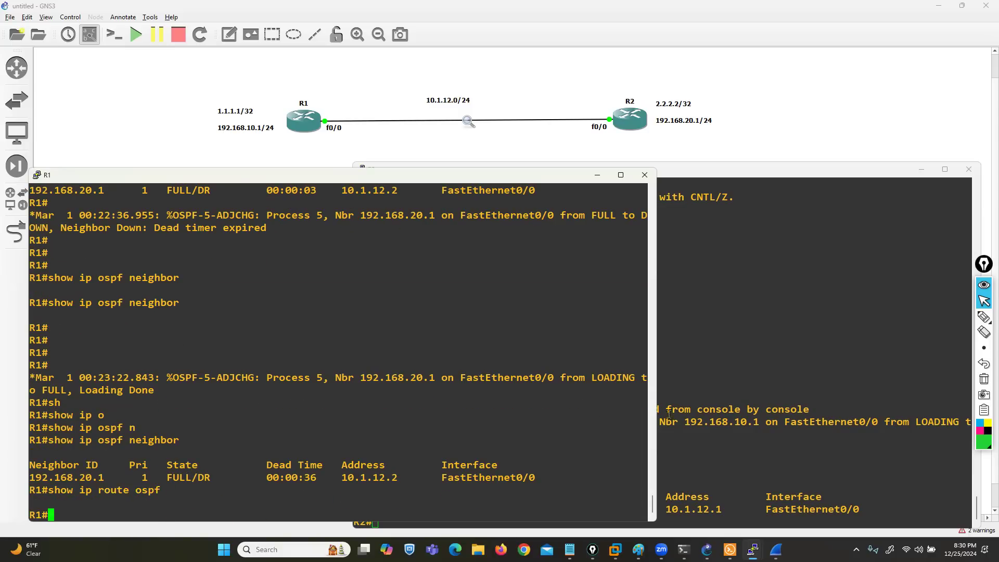
Step: Switch to the R2 console and display its OSPF-learned routes with show ip route ospf
click(748, 425)
key(Return)
key(Return)
key(Return)
key(Up)
key(Up)
key(Up)
key(Return)
Step: Return to the R1 console and run show ip route ospf again
key(Return)
key(Return)
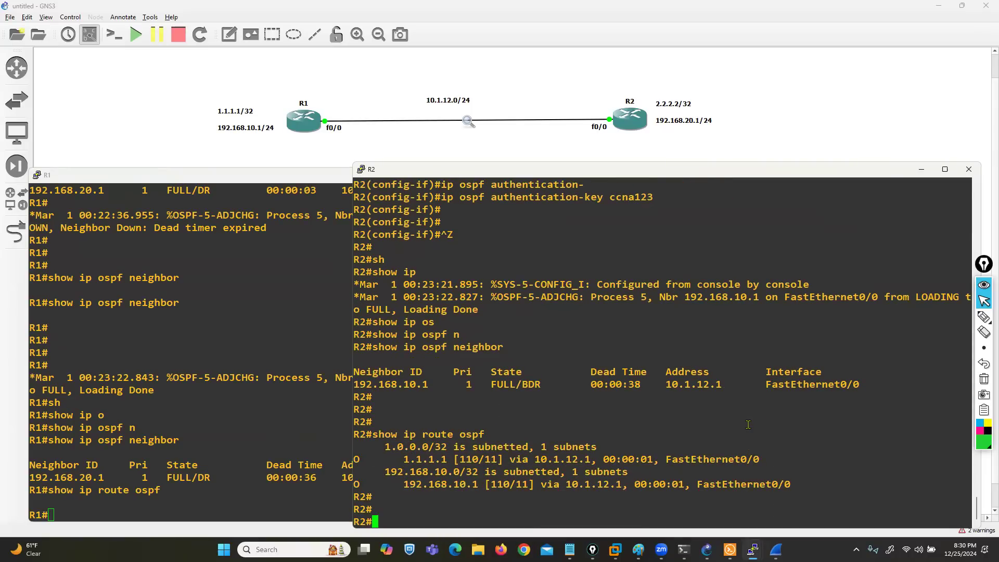
click(221, 423)
key(Up)
key(Return)
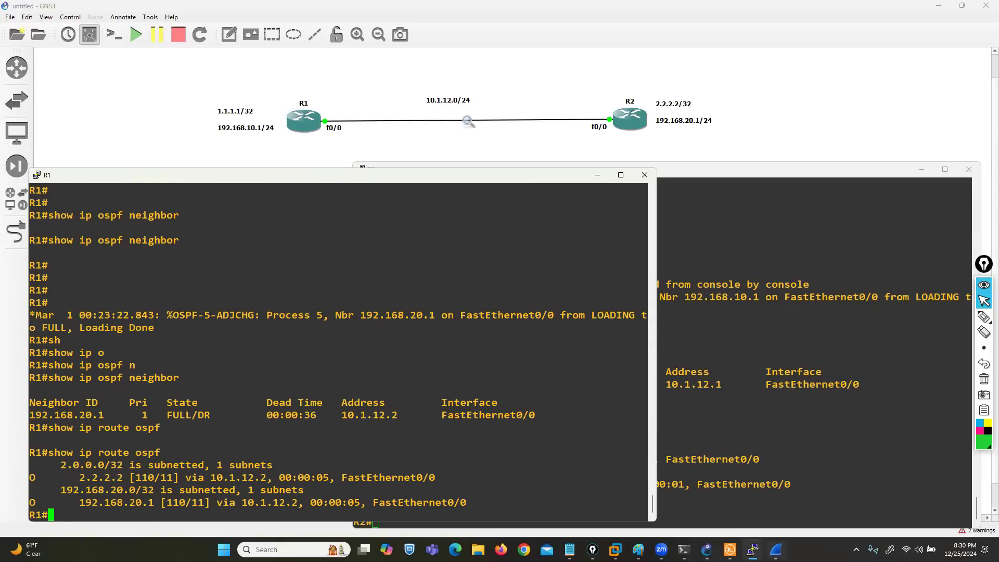
Step: Switch to Wireshark, open captured packet 401, an OSPF LS Update from 10.1.12.2, and expand its OSPF header
click(776, 549)
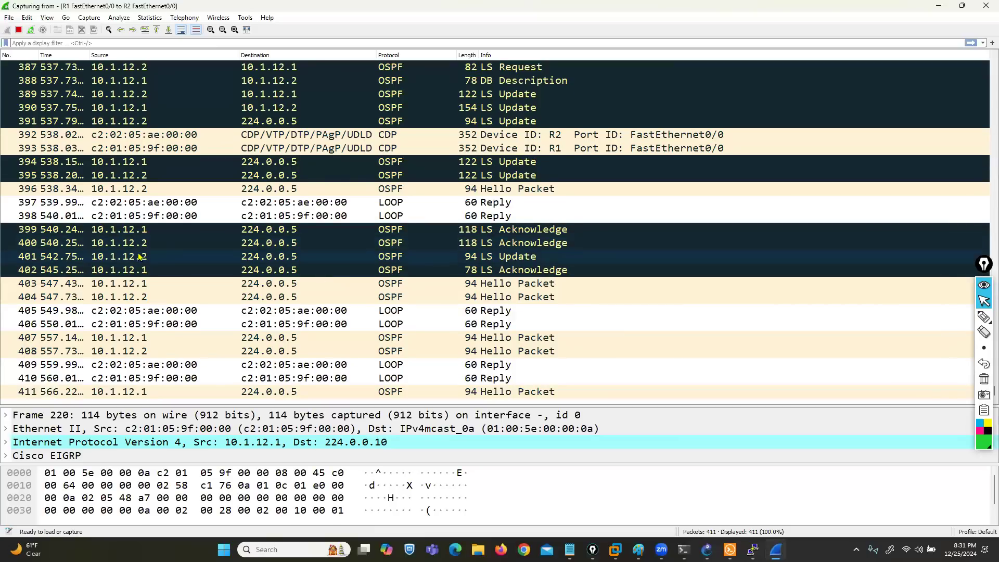
click(112, 246)
double_click(112, 246)
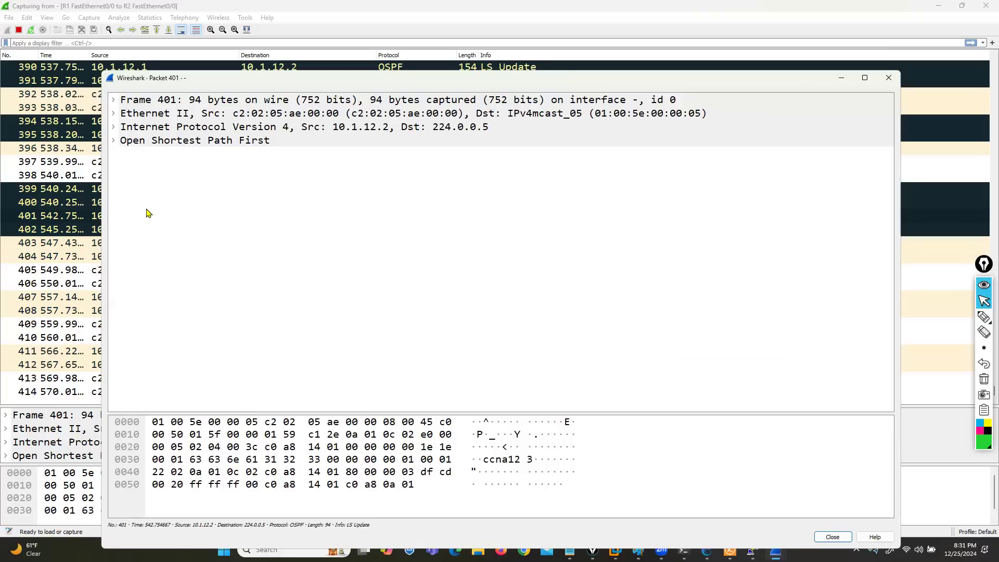
click(114, 142)
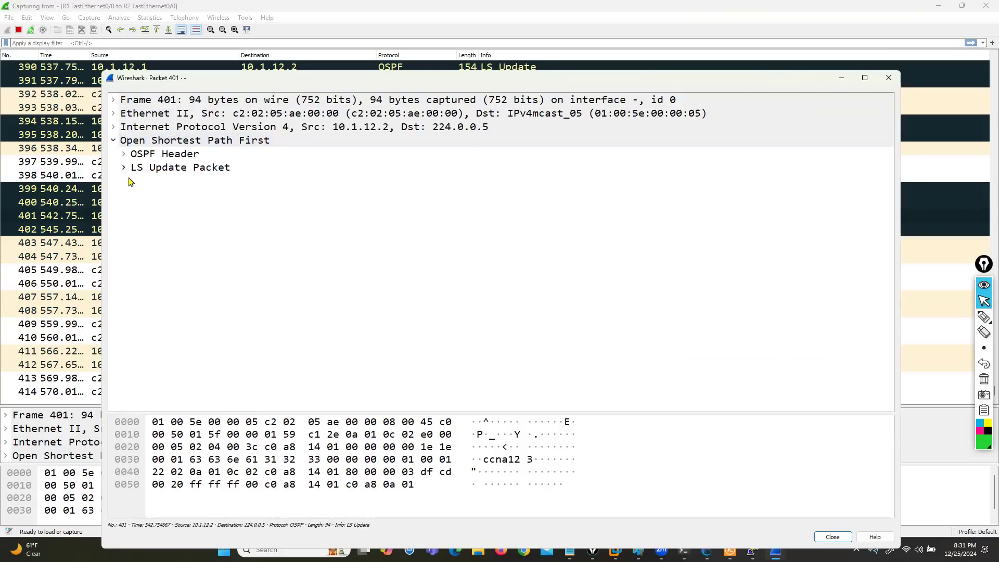
click(124, 154)
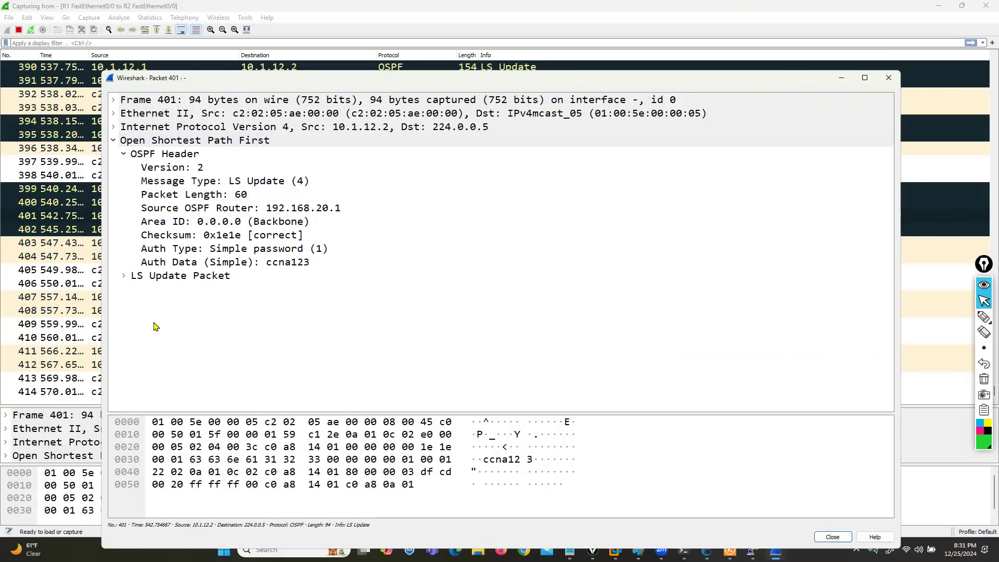
Step: Examine the Auth Type and Auth Data fields in the OSPF header, then minimize Wireshark to return to GNS3
click(181, 252)
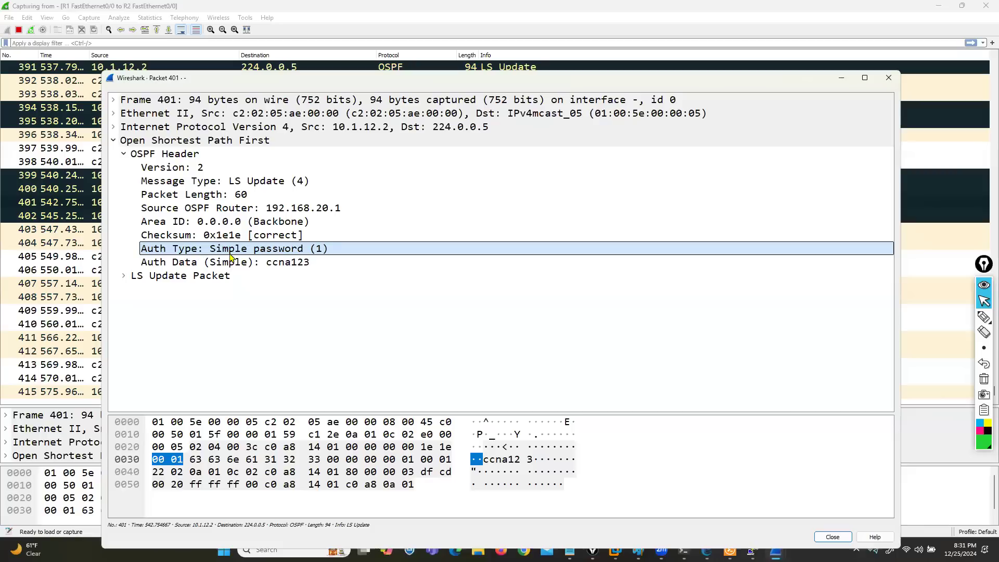
click(198, 263)
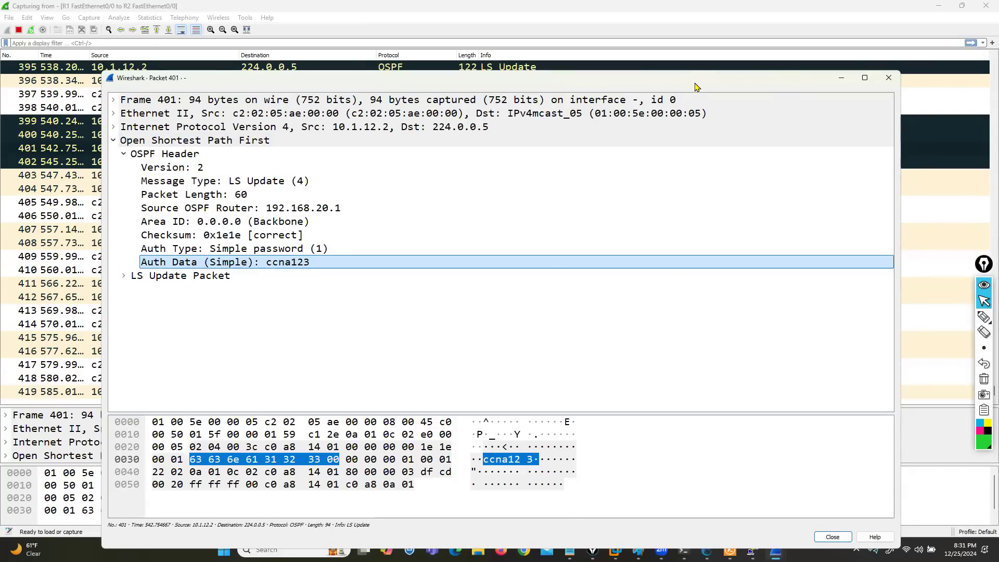
drag(694, 83, 532, 78)
click(725, 73)
click(938, 6)
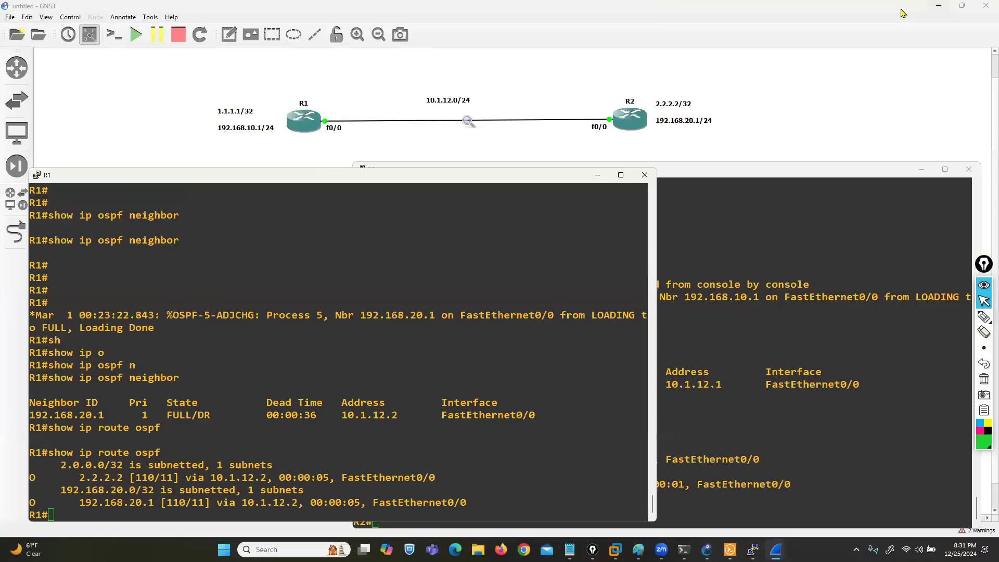
Step: On the R1 console, enter global configuration mode and open interface configuration for fastEthernet 0/0
click(259, 378)
text(conf t)
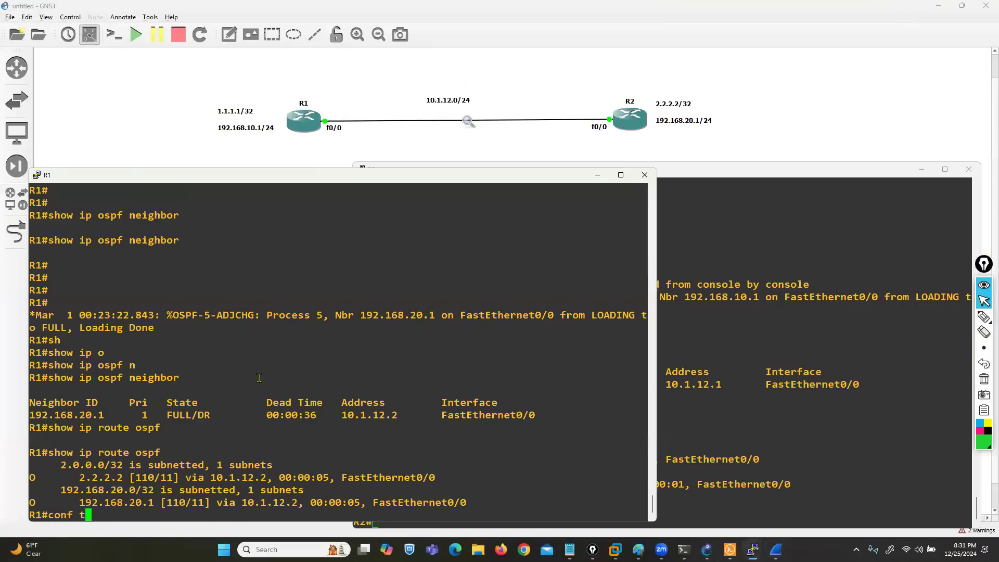
key(Return)
key(Return)
key(Up)
key(Up)
key(Up)
key(Return)
Step: Remove the OSPF authentication key from R1's fastEthernet 0/0 with no ip ospf authentication-key
key(Up)
key(Up)
key(Left)
key(Left)
key(Left)
key(Left)
key(Left)
key(Left)
key(Left)
key(Left)
key(Left)
key(Left)
key(Left)
key(Left)
key(Left)
key(Left)
key(Left)
key(Left)
key(Left)
key(Left)
key(Left)
key(Left)
text(no)
key(Return)
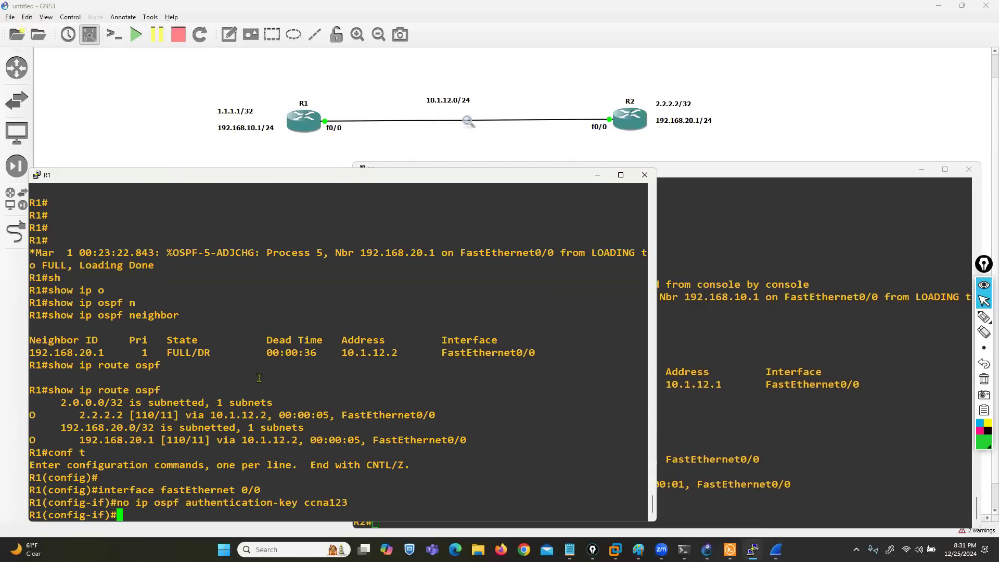
Step: Disable OSPF authentication on R1's fastEthernet 0/0 with no ip ospf authentication
key(Return)
key(Up)
key(Up)
key(Up)
key(BackSpace)
key(BackSpace)
key(BackSpace)
key(BackSpace)
key(BackSpace)
key(BackSpace)
key(BackSpace)
key(BackSpace)
key(BackSpace)
key(BackSpace)
key(BackSpace)
key(BackSpace)
key(ctrl+a)
text(no)
key(Return)
Step: On the R2 console, enter configuration for fastEthernet 0/0 and remove its OSPF authentication key with no ip ospf authentication-key
key(Return)
key(Return)
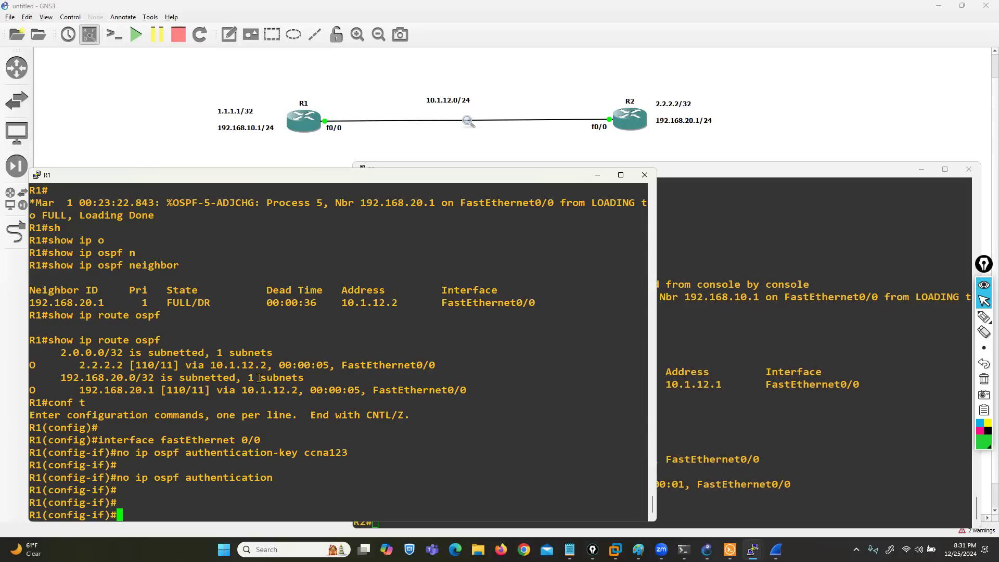
click(748, 433)
text(conf t)
key(Return)
key(Up)
key(Left)
key(Left)
key(Left)
key(Up)
key(Return)
key(Up)
key(Up)
key(ctrl+a)
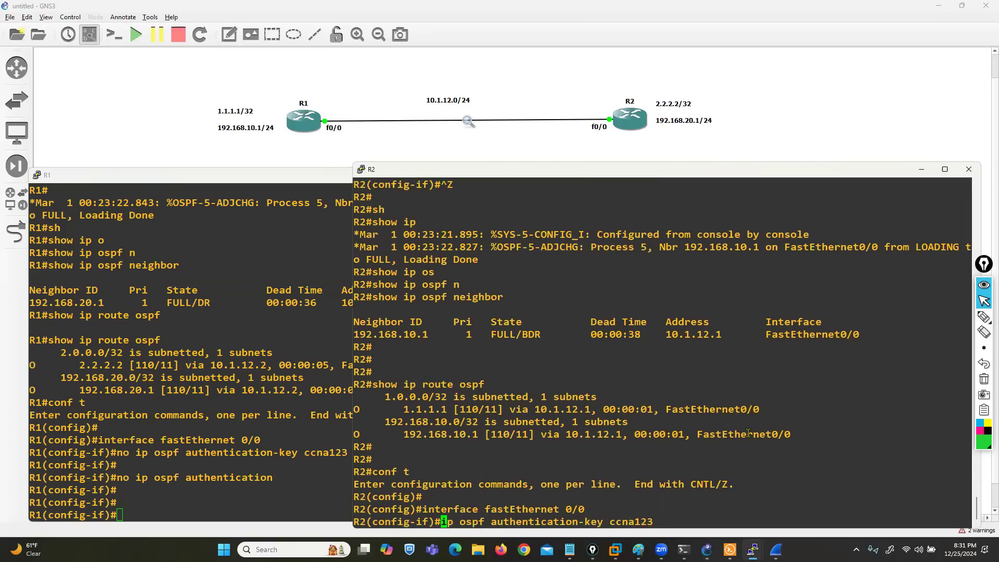
text(no)
key(Return)
Step: Disable OSPF authentication on R2's fastEthernet 0/0 with no ip ospf authentication and exit configuration mode
key(Up)
key(Up)
key(Up)
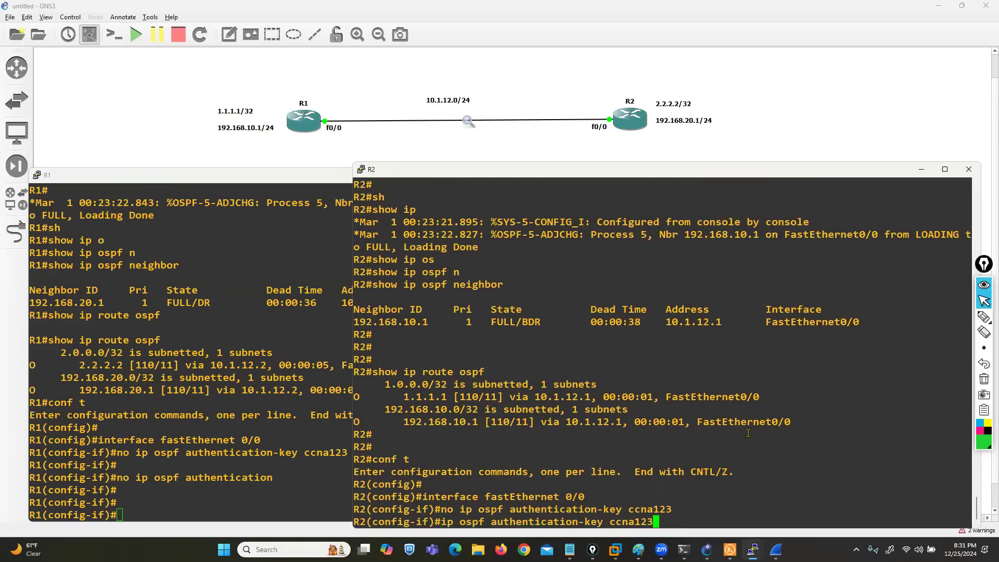
key(BackSpace)
key(BackSpace)
key(BackSpace)
key(BackSpace)
key(BackSpace)
key(BackSpace)
key(BackSpace)
key(BackSpace)
key(BackSpace)
key(BackSpace)
key(BackSpace)
key(BackSpace)
key(ctrl+a)
text(no)
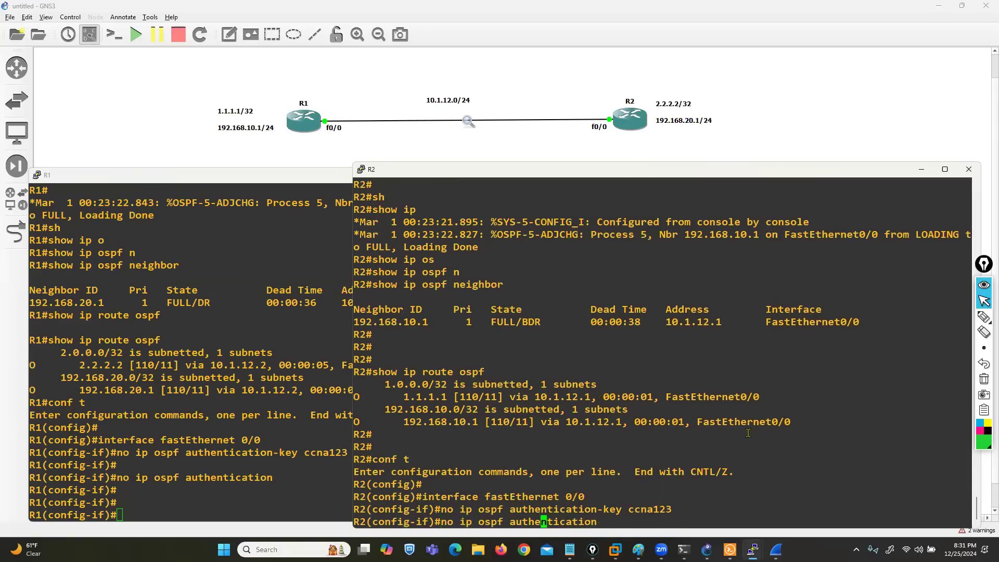
key(Return)
key(Return)
key(Return)
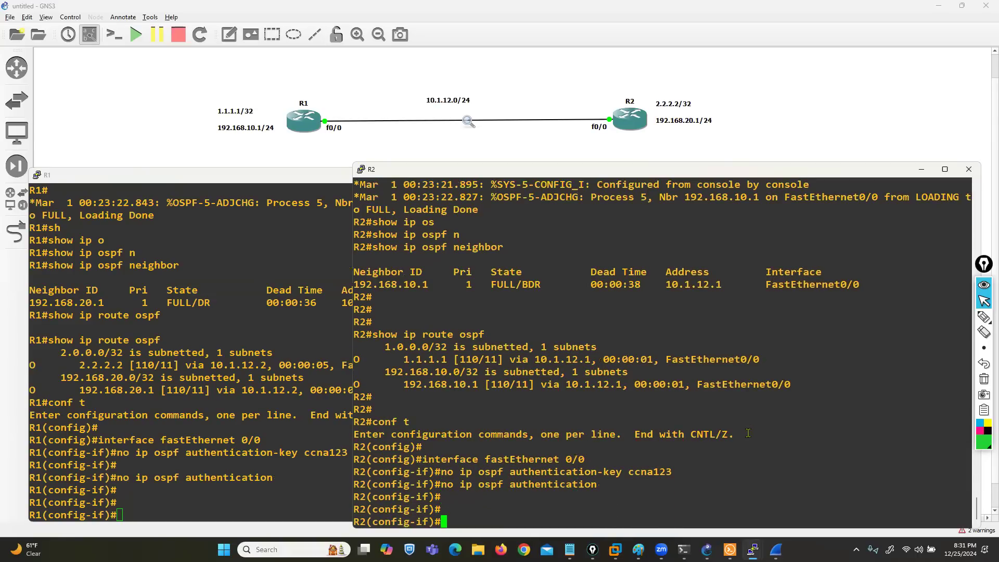
key(ctrl+z)
Step: Check R2's OSPF adjacency with show ip ospf neighbor
key(Return)
text(sh)
key(Tab)
text(ip os)
key(Tab)
text(n)
Step: On the R1 console, exit configuration mode and check the OSPF adjacency with show ip ospf neighbor
key(Tab)
key(Return)
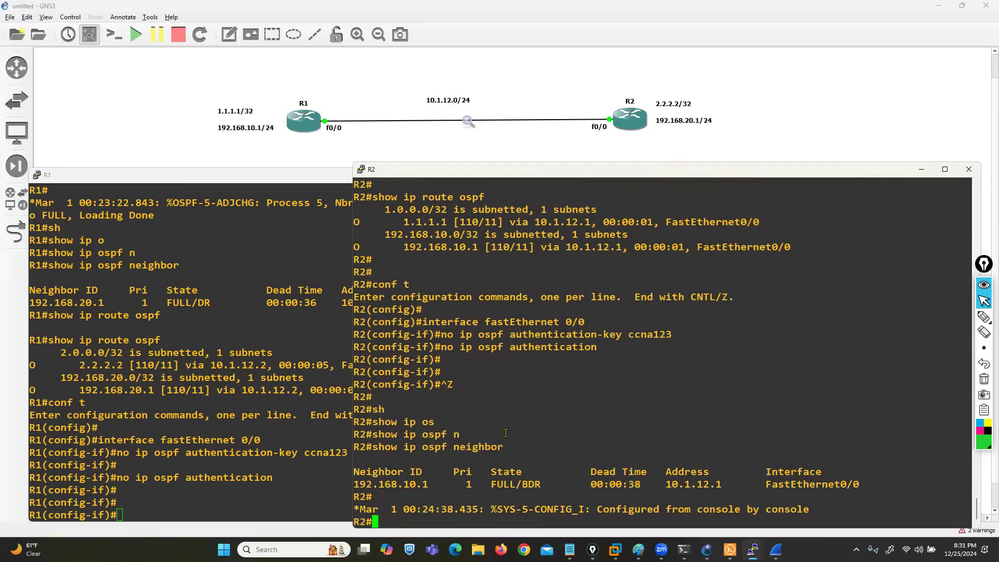
click(142, 442)
key(ctrl+z)
key(Return)
text(sh)
key(Tab)
text(ip )
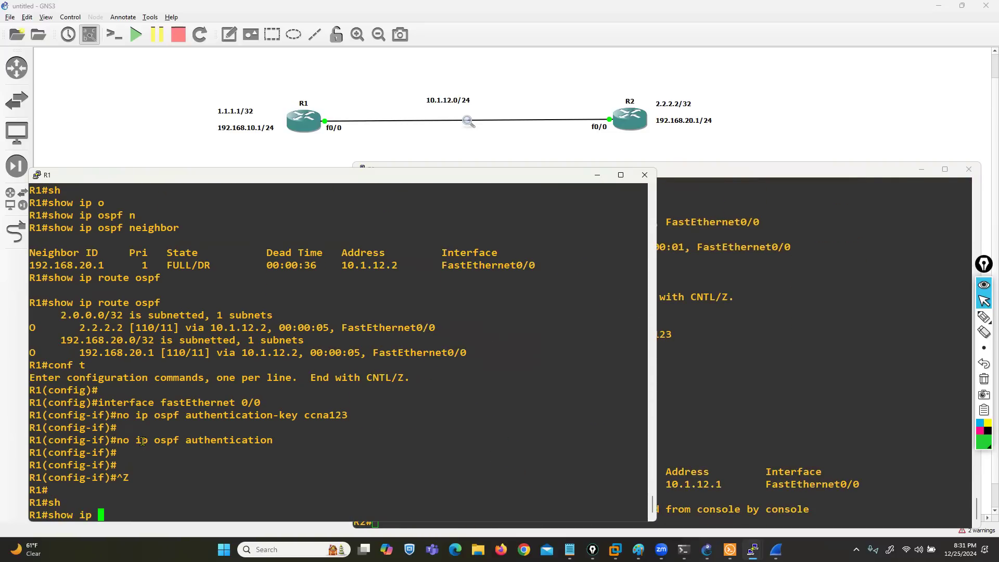
text(os)
key(Tab)
text(n)
key(Tab)
key(Return)
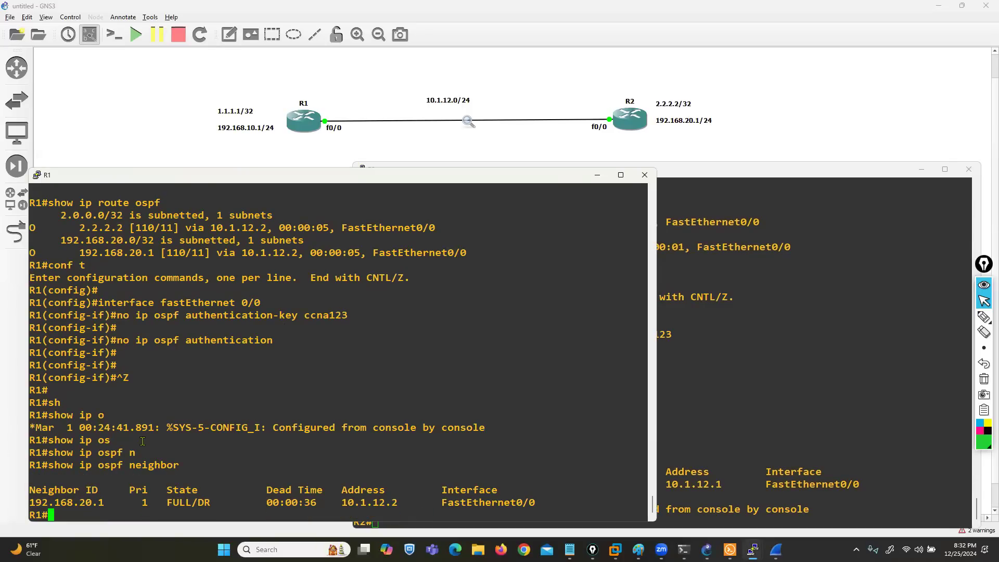
Step: Switch to Wireshark, examine the Auth Type of OSPF Hello packet 438 from 10.1.12.2, and return to GNS3
click(775, 550)
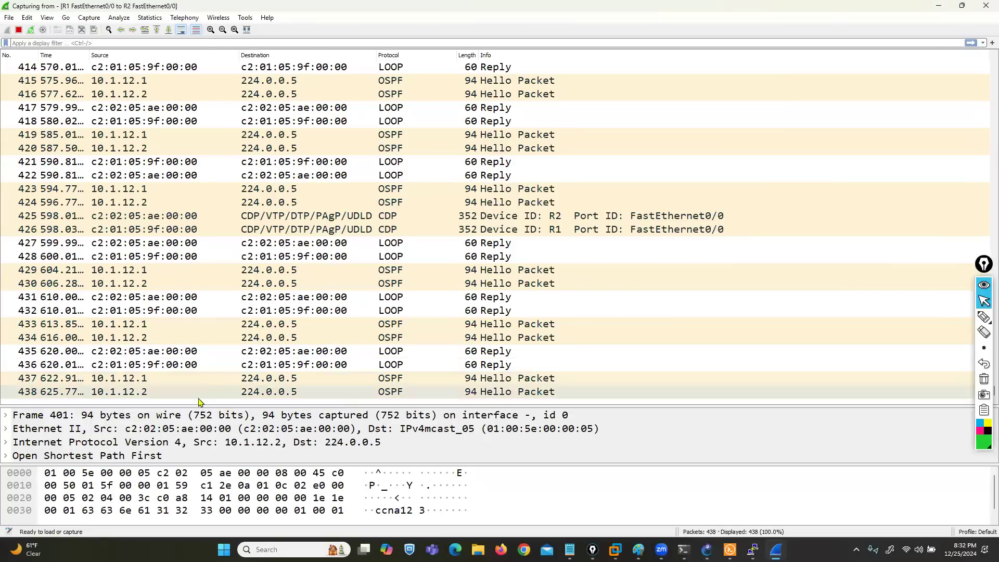
double_click(136, 392)
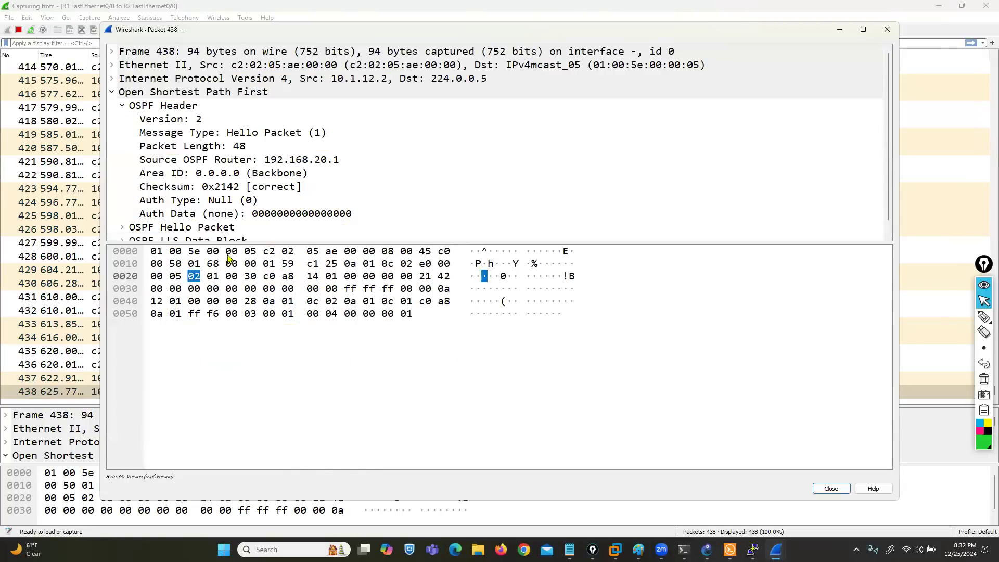
drag(245, 243, 250, 426)
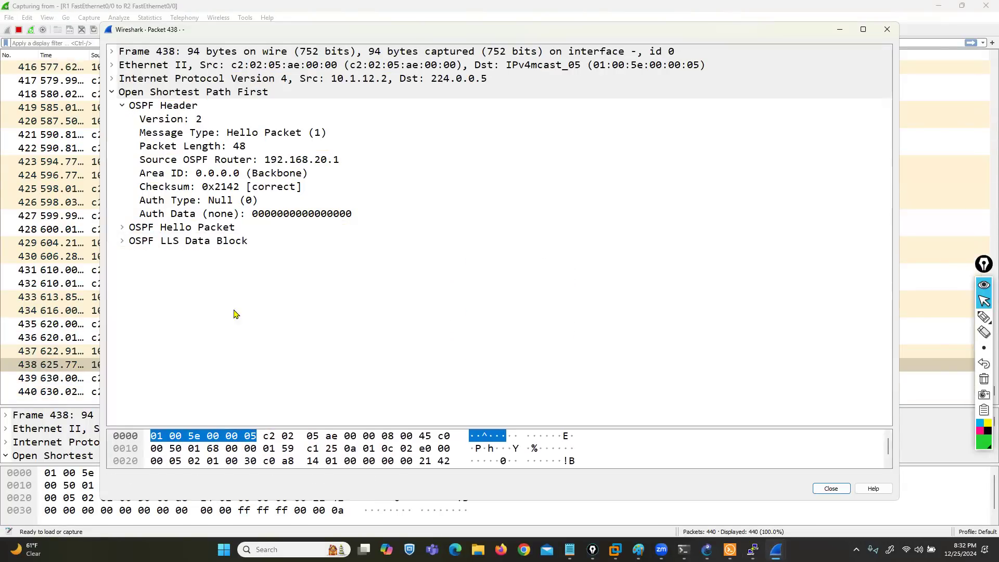
click(215, 200)
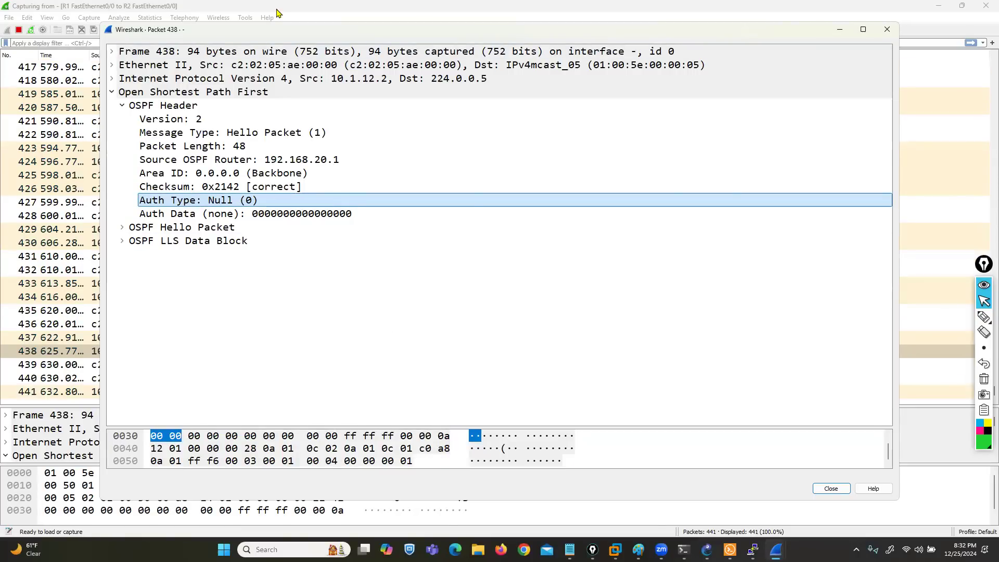
click(298, 18)
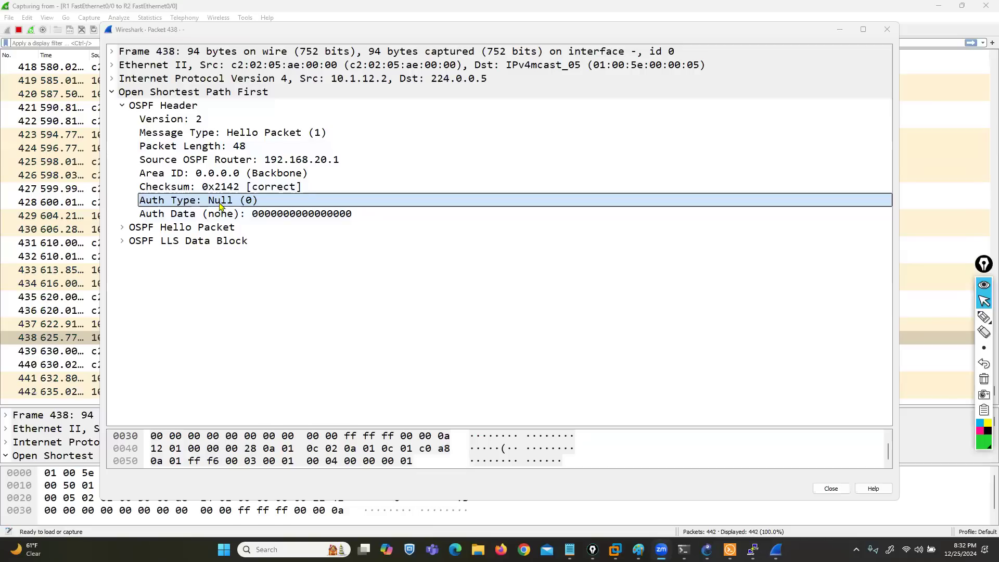
click(887, 29)
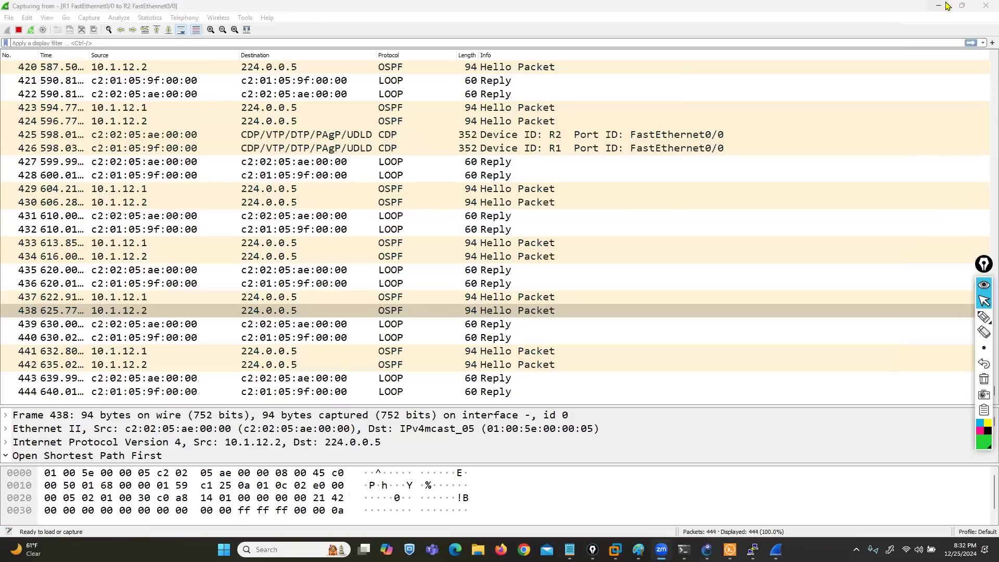
click(939, 6)
Step: On R1, enter global configuration mode and open interface configuration for fastEthernet 0/0
text(conf t)
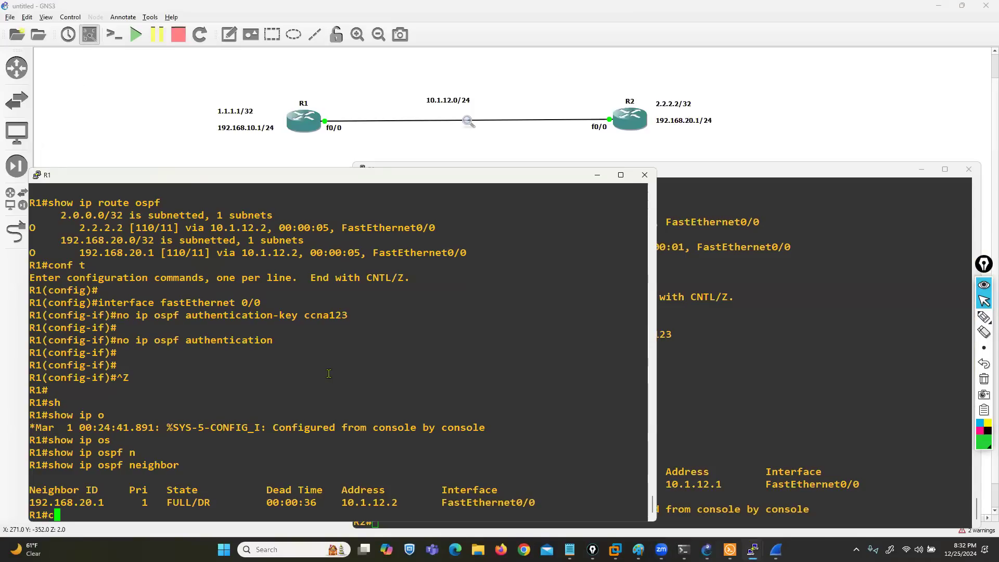
key(Return)
text(in)
key(Tab)
text(f)
key(Tab)
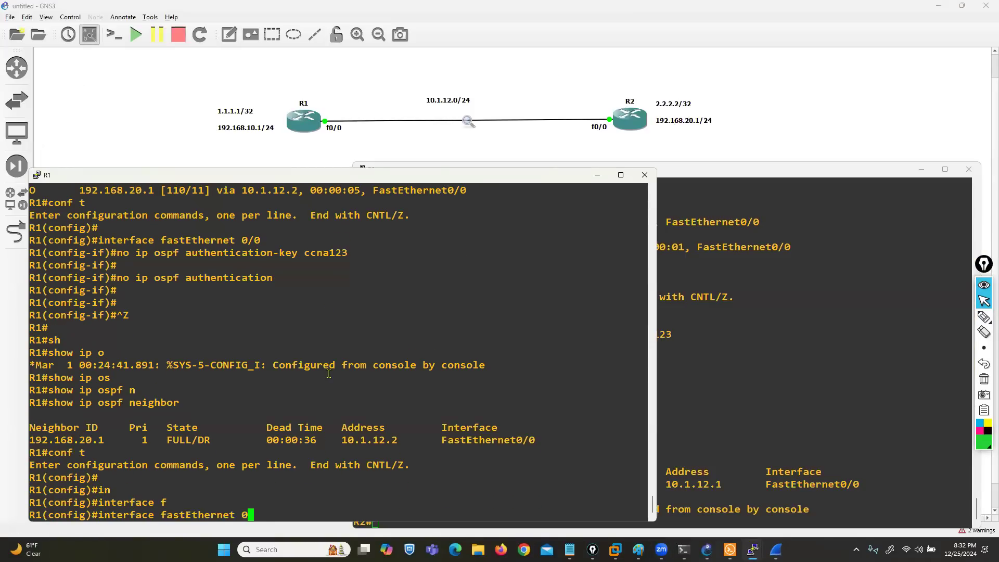
text(0/0)
key(Return)
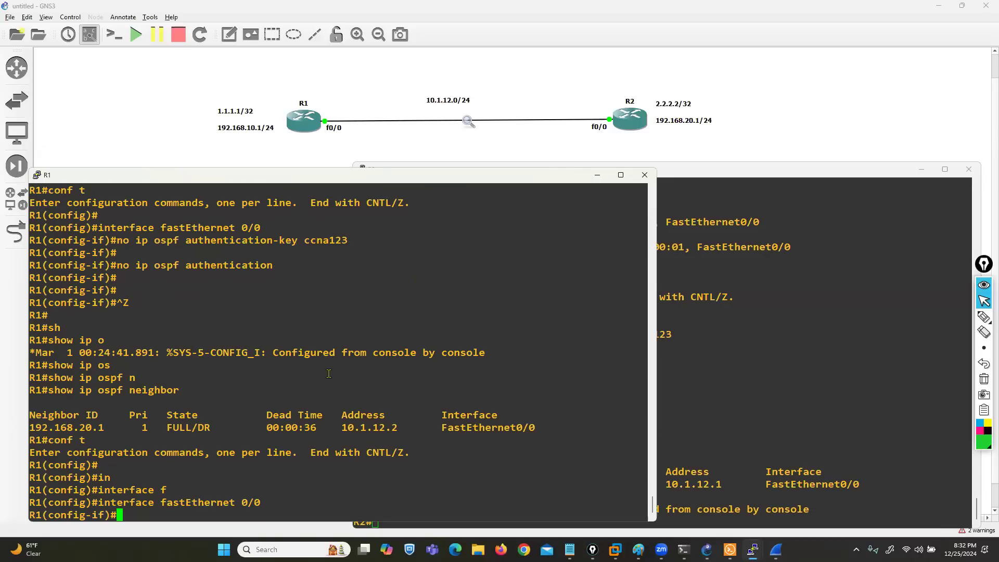
Step: List the ip ospf interface options on R1 and examine the authentication, authentication-key and message-digest-key entries
text(ip os)
key(Tab)
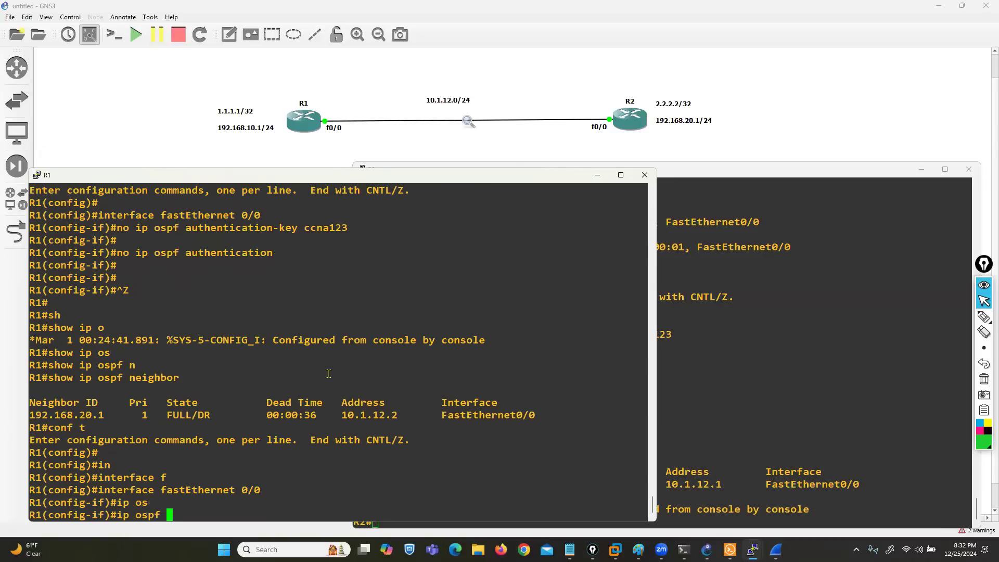
text(?)
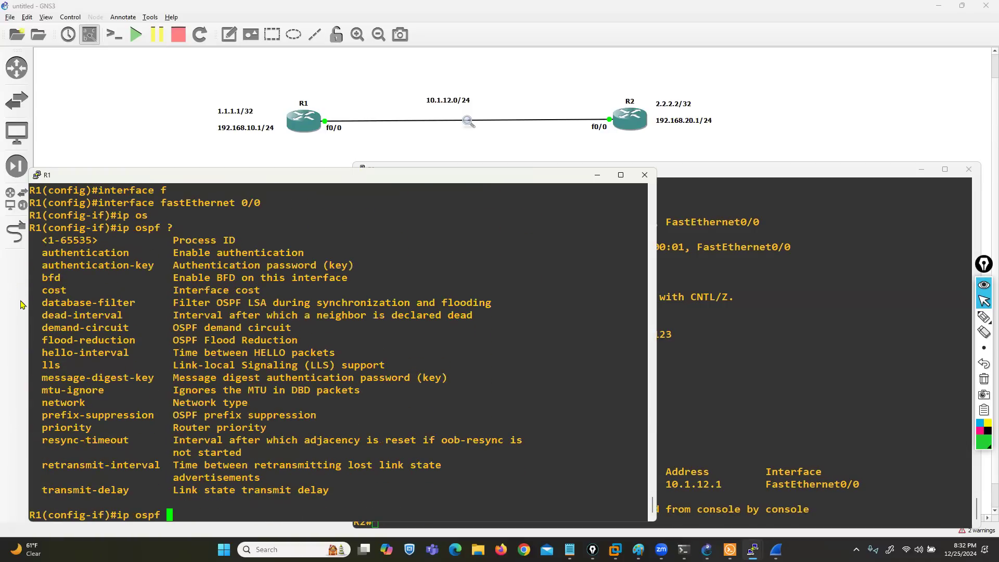
drag(42, 253, 148, 253)
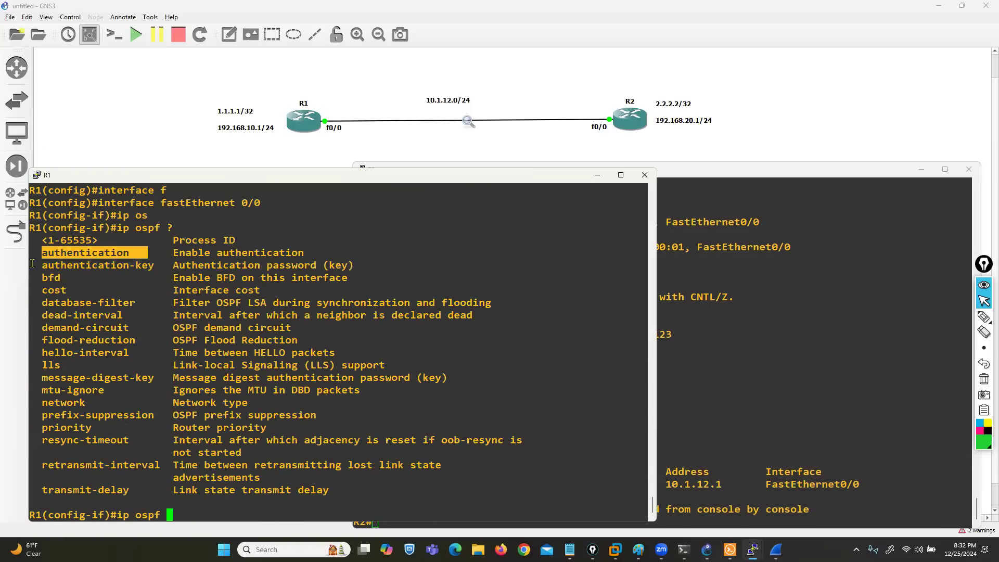
drag(32, 264, 152, 269)
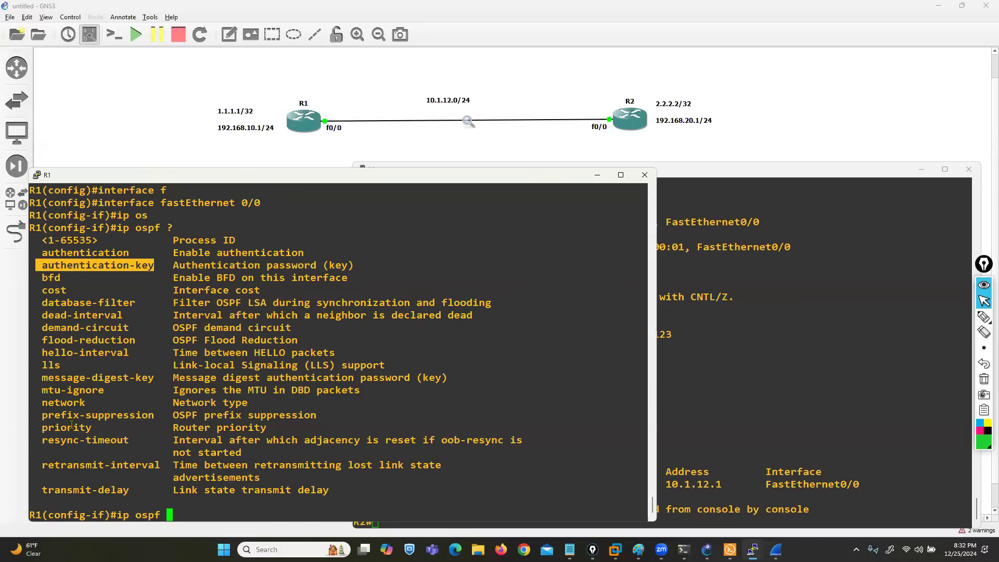
drag(42, 376, 140, 373)
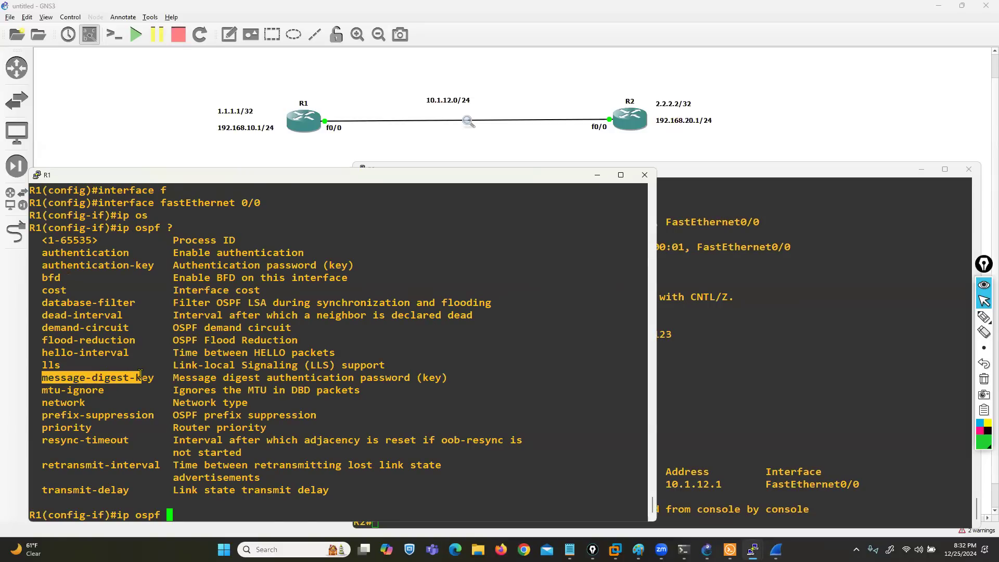
Step: Check the ip ospf authentication options and enable message-digest authentication on R1's fastEthernet 0/0
text(au)
key(Tab)
text(?)
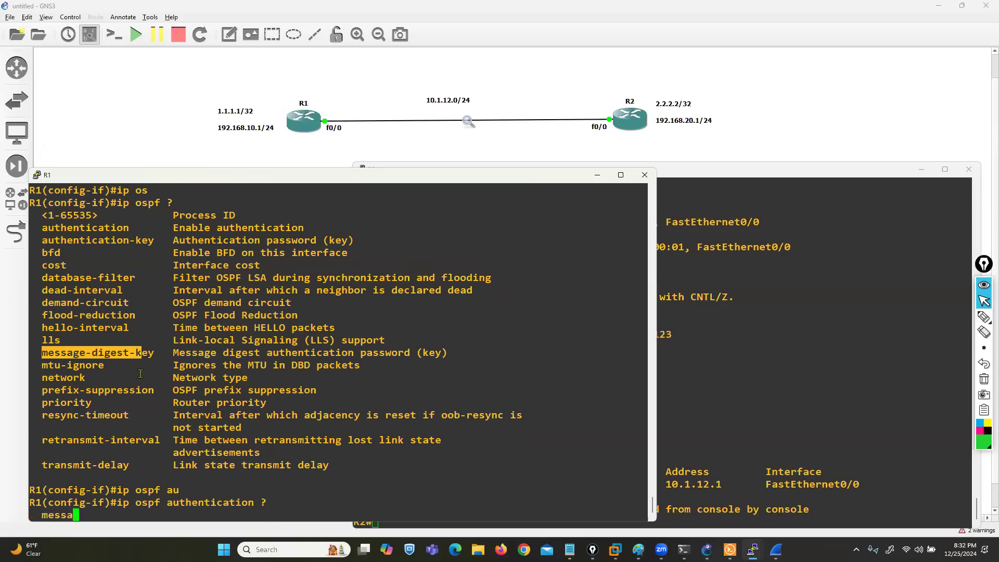
drag(48, 465, 129, 465)
click(309, 494)
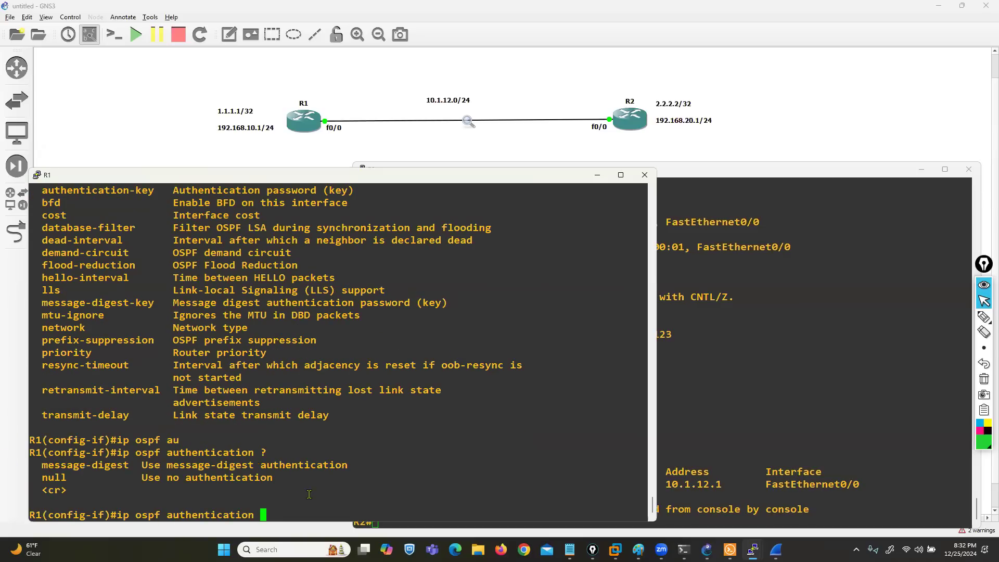
text(m)
key(Tab)
key(Return)
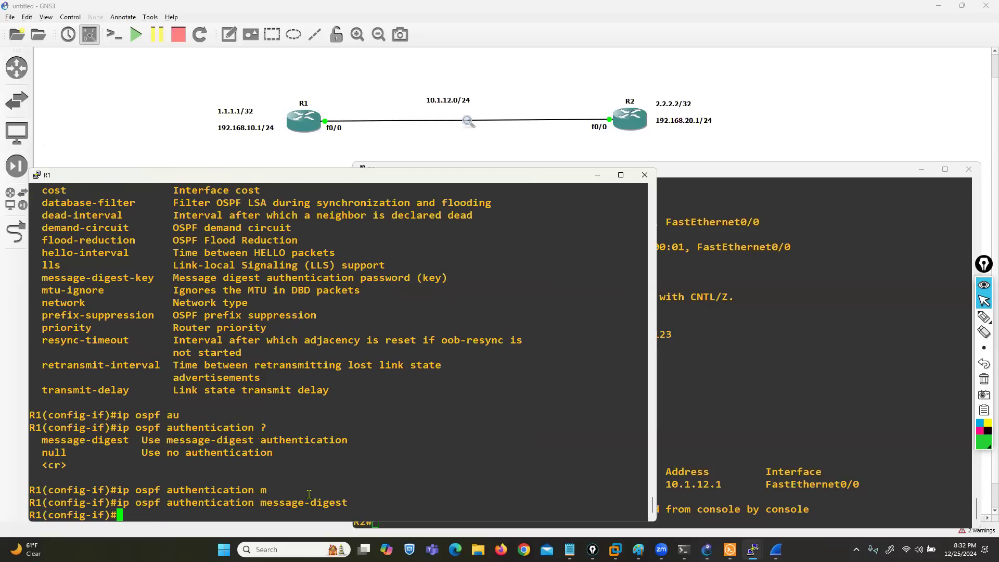
Step: Review the key options, start an ip ospf message-digest-key command on R1, and list its allowed arguments
text(ip os)
key(Tab)
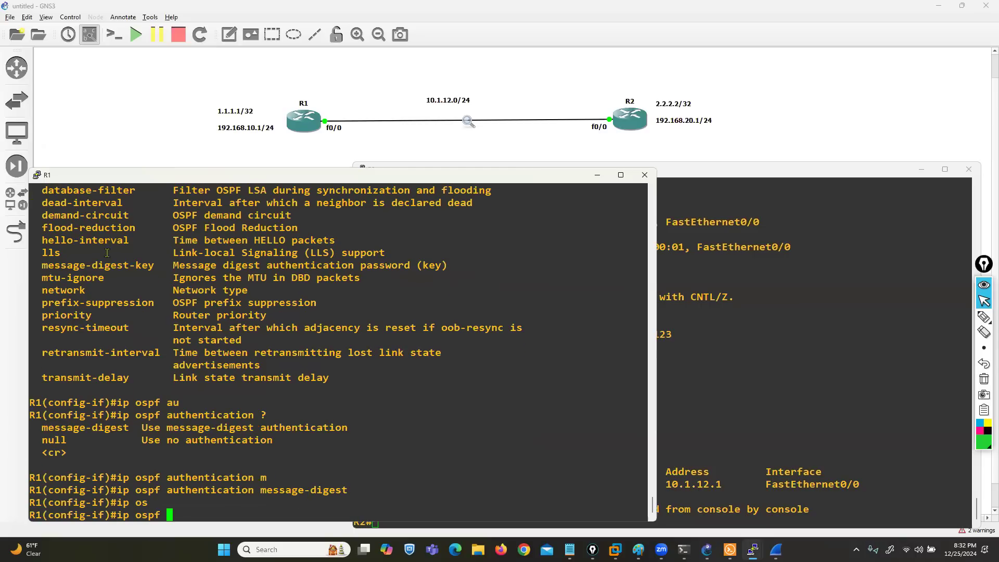
scroll(81, 294, up, 4)
drag(45, 319, 148, 318)
scroll(120, 349, down, 4)
drag(47, 265, 154, 265)
text(me)
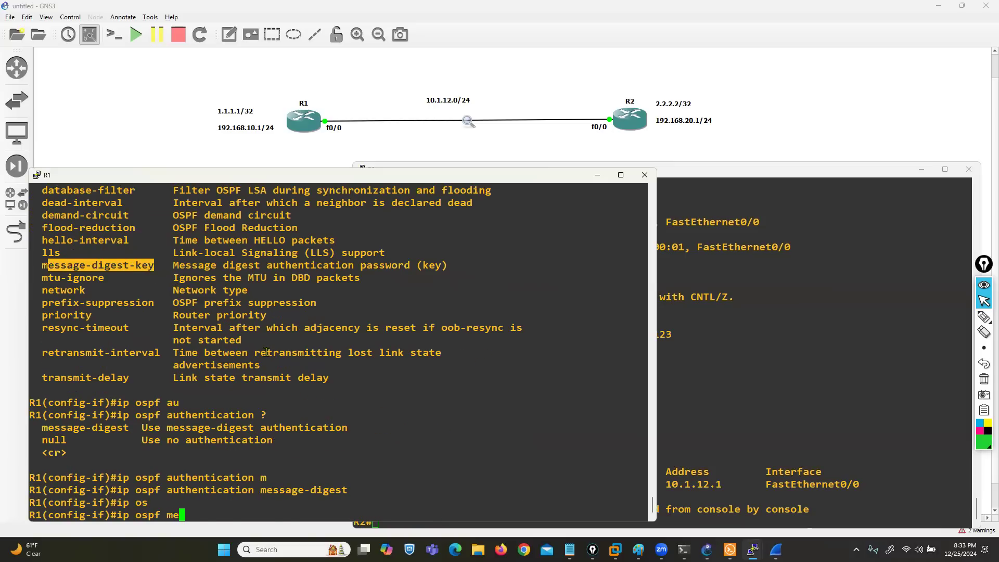
key(Tab)
text(?)
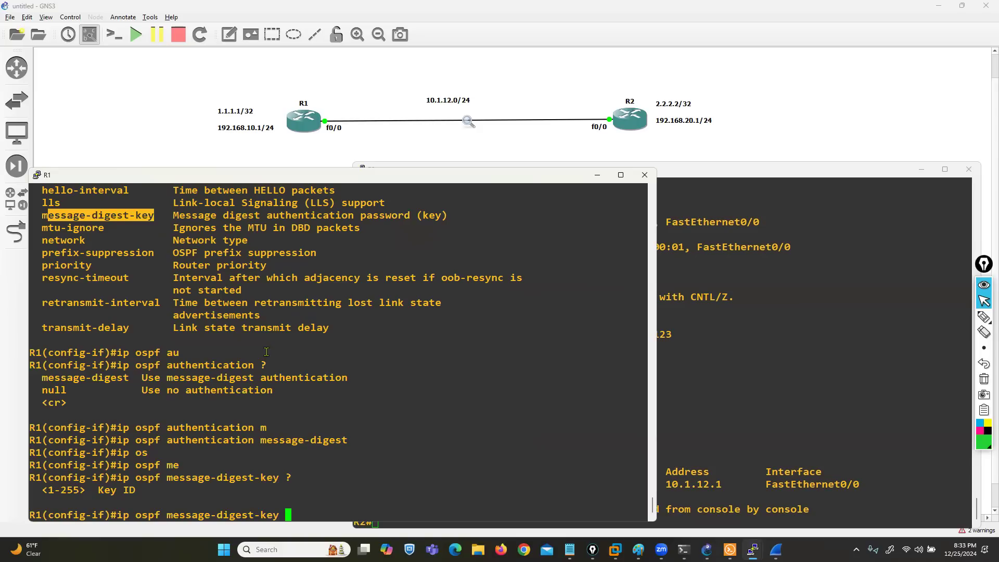
text(1 )
text(?)
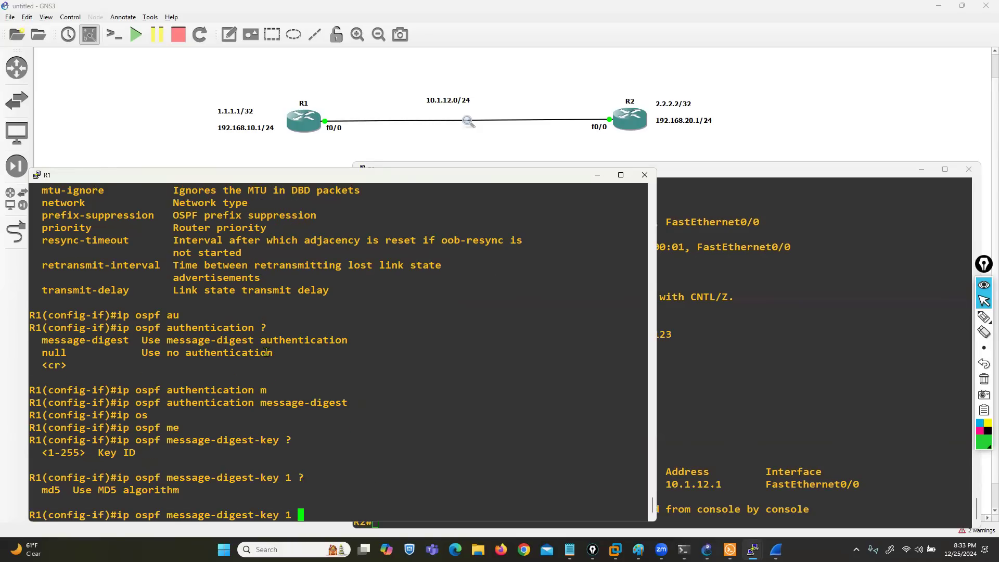
text(m)
Step: Complete R1's message-digest-key command with key ID 1, md5 and the OSPF password, and exit configuration mode
key(Tab)
text(?)
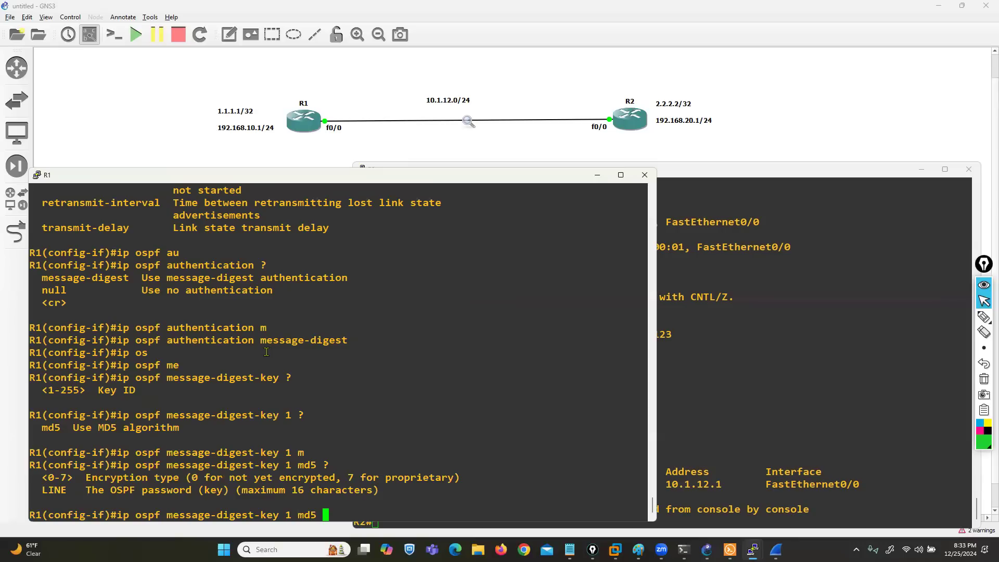
text(ccie123)
key(Return)
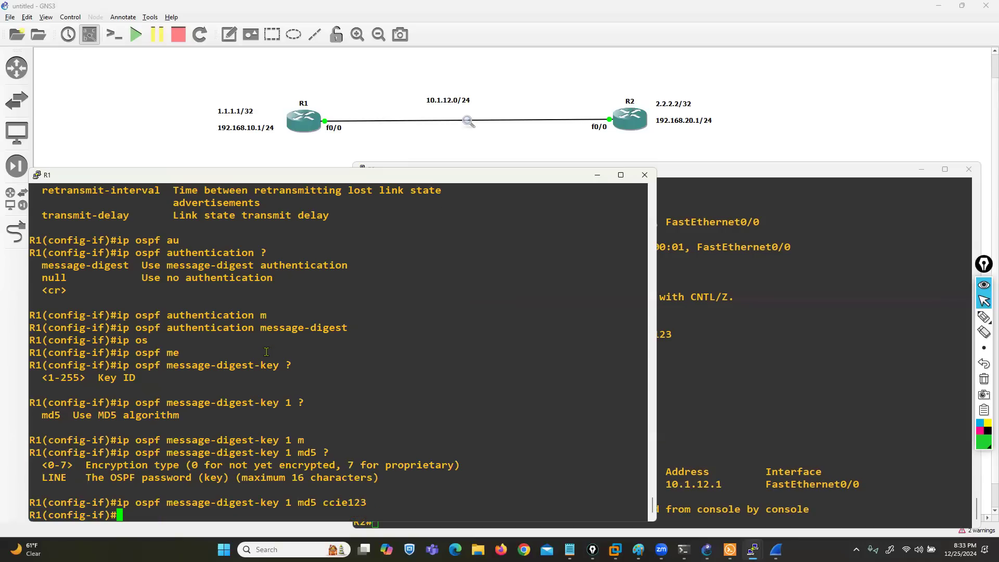
key(Return)
key(Return)
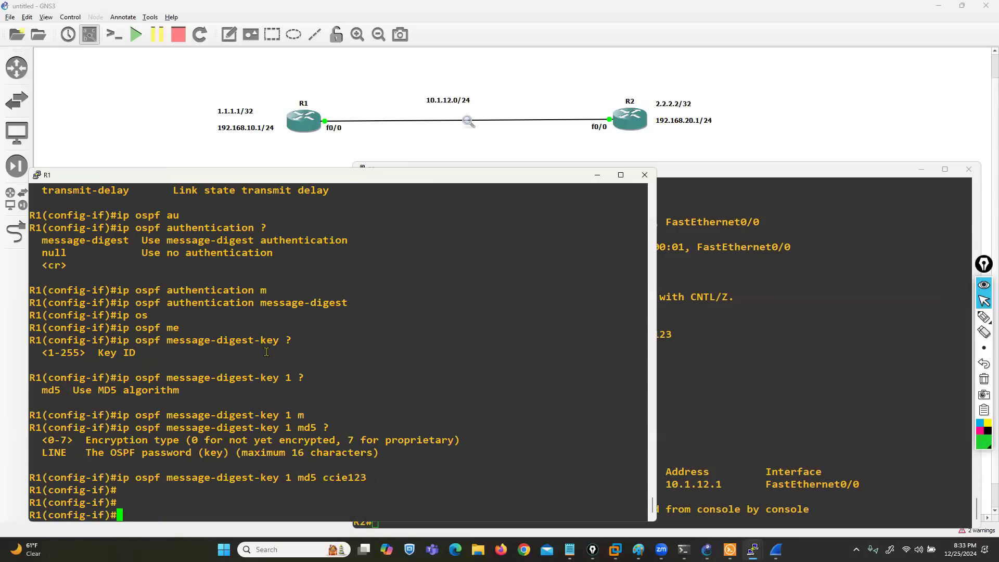
key(ctrl+z)
key(Return)
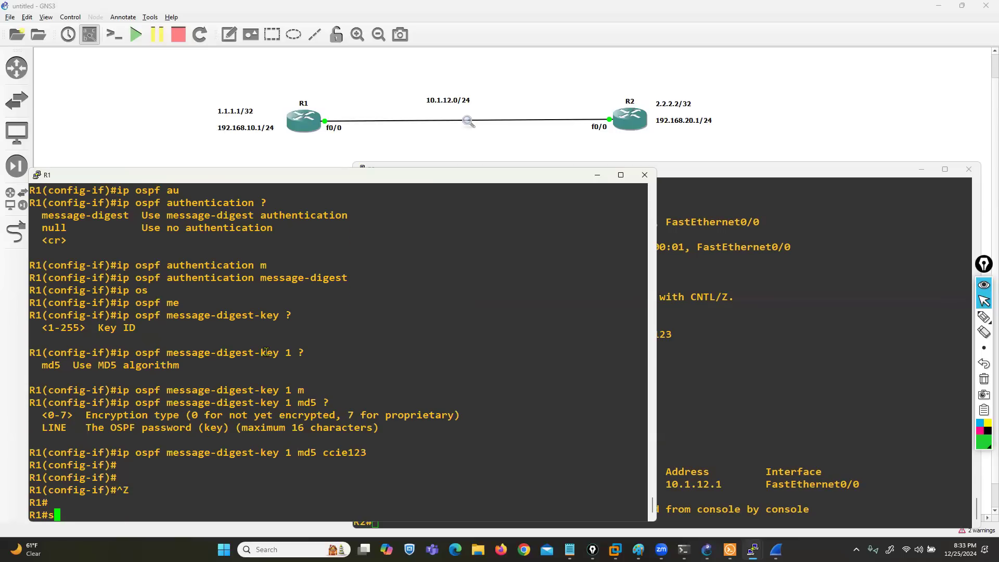
Step: Run show ip ospf neighbor on R1 and examine the dead time of neighbor 192.168.20.1
text(sh)
key(Tab)
text(ip os)
key(Tab)
text(n)
key(Tab)
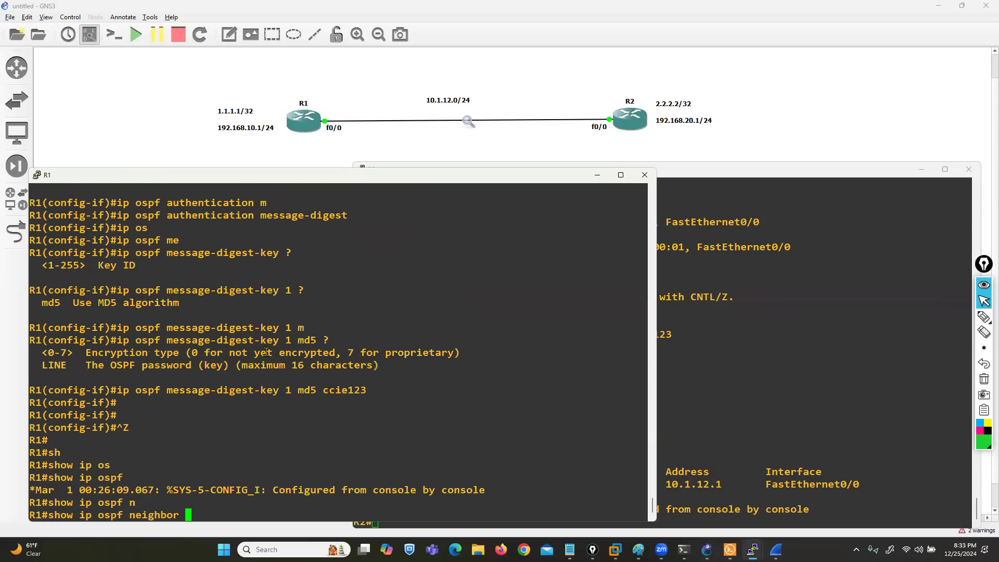
key(Return)
double_click(310, 504)
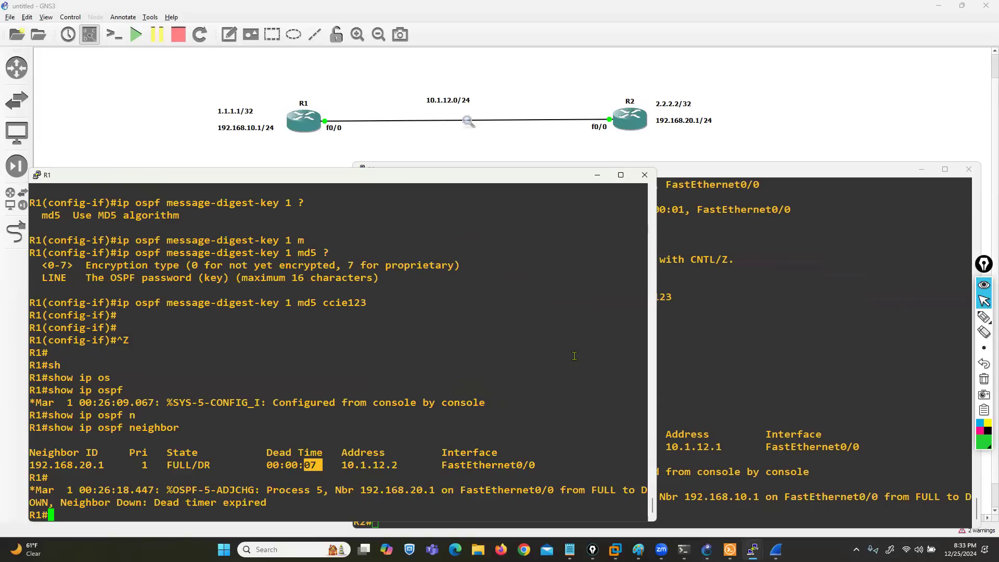
Step: Switch to R2's console and run show ip route ospf to check its OSPF routes
click(789, 407)
text(s)
text(sh)
key(Tab)
key(BackSpace)
key(BackSpace)
key(BackSpace)
key(BackSpace)
text(sh)
key(Tab)
key(BackSpace)
text(ip route os)
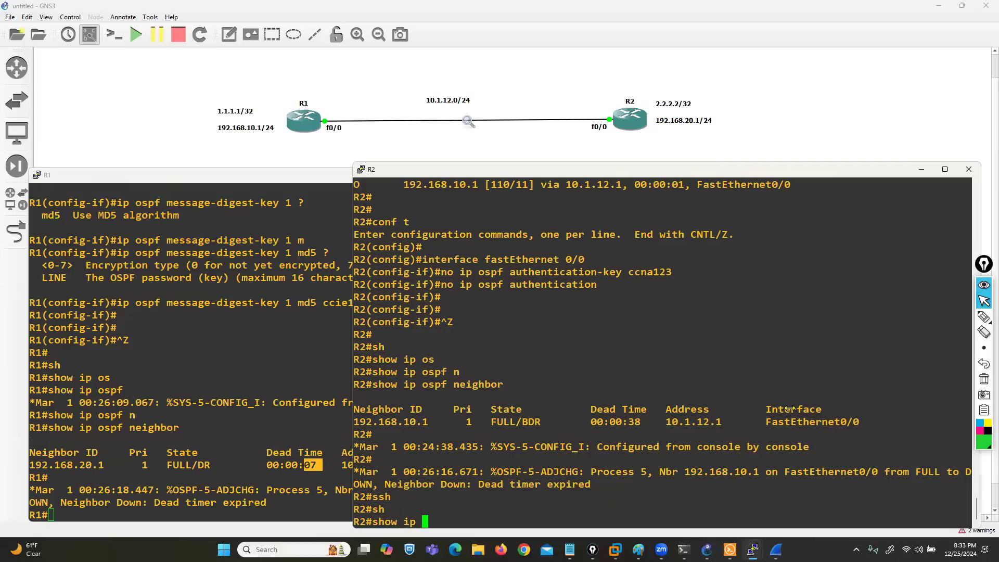
key(Tab)
key(Return)
Step: Enter configuration mode on R2 and enable ip ospf authentication message-digest on interface fastEthernet 0/0
text(conf t)
key(Return)
text(in)
key(Tab)
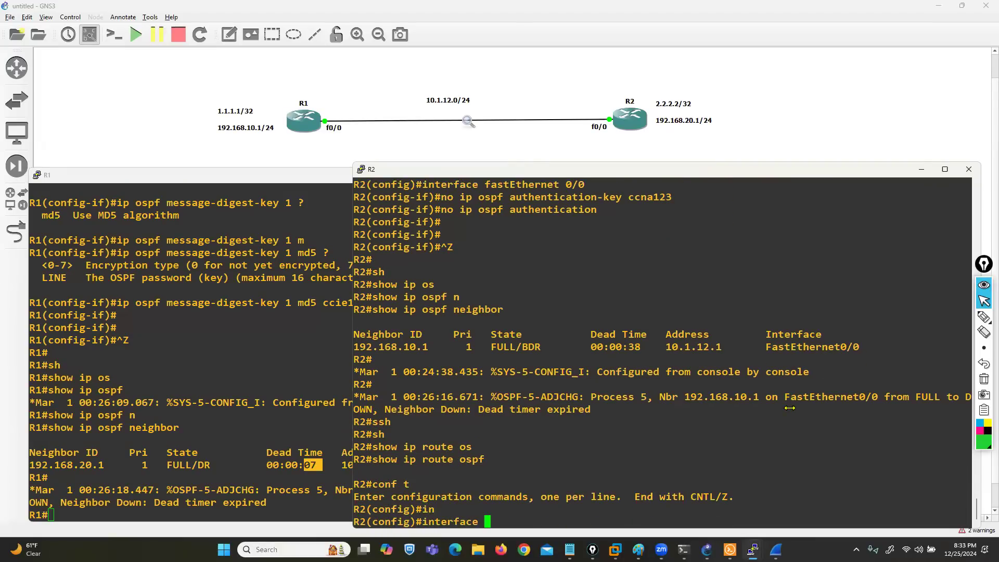
text(f)
key(Tab)
text(astEthernet 0/0)
key(Return)
text(ip oas)
key(Tab)
key(BackSpace)
key(BackSpace)
key(Tab)
text(spf au)
key(Tab)
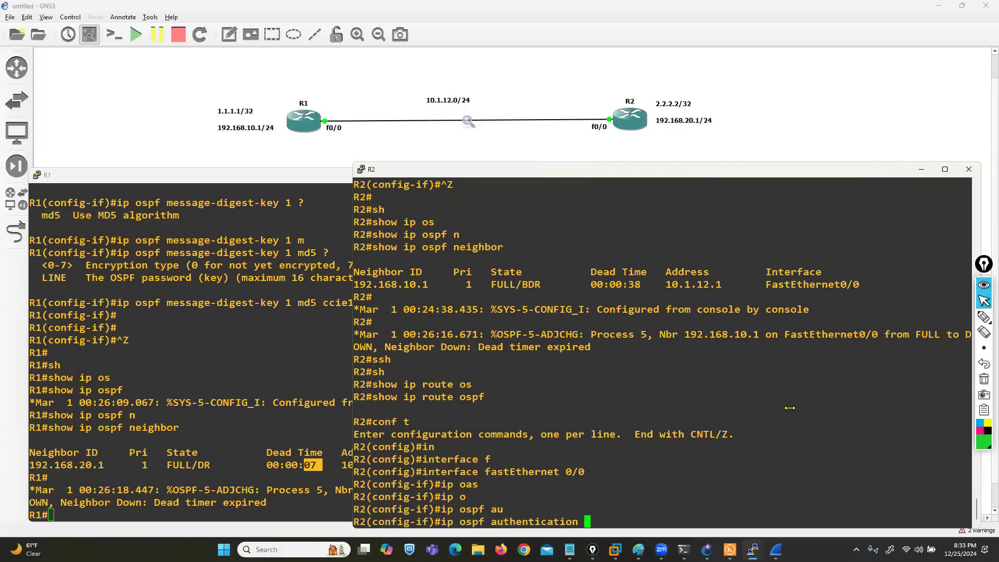
text(m)
key(Tab)
key(Return)
Step: Configure R2's ip ospf message-digest-key with key ID 1, md5 and the OSPF password, and exit configuration mode
text(ip os)
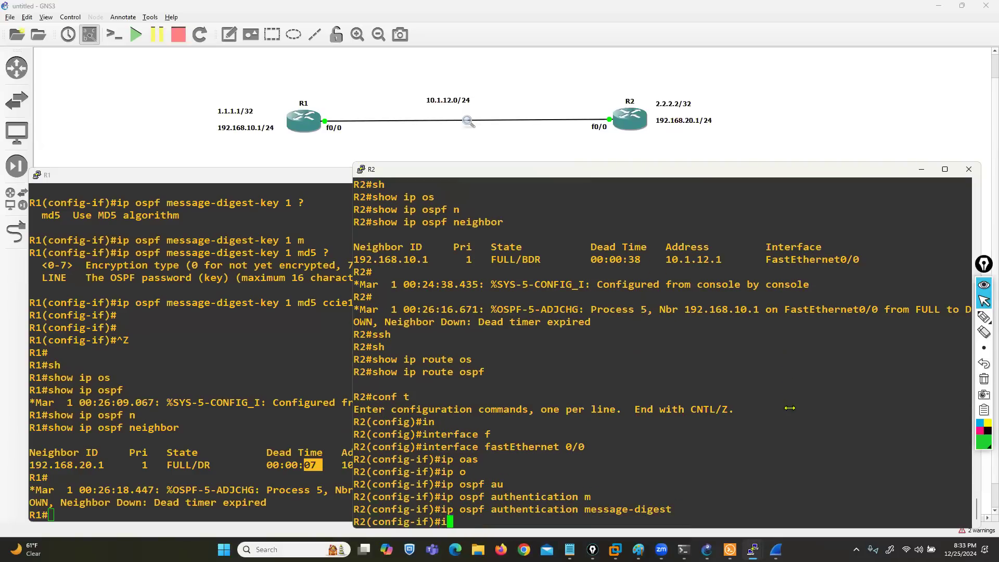
key(Tab)
text(me)
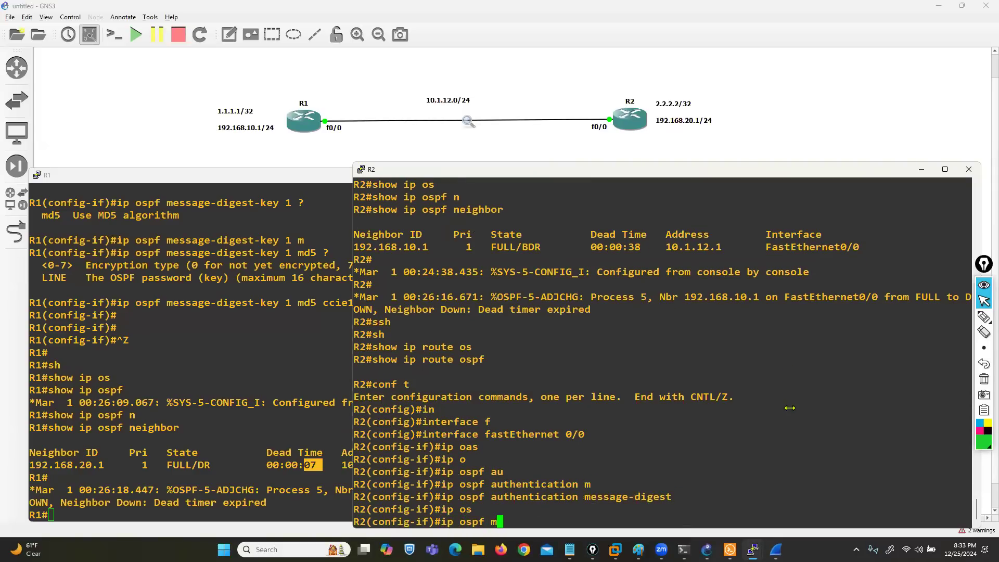
key(Tab)
text(1 m)
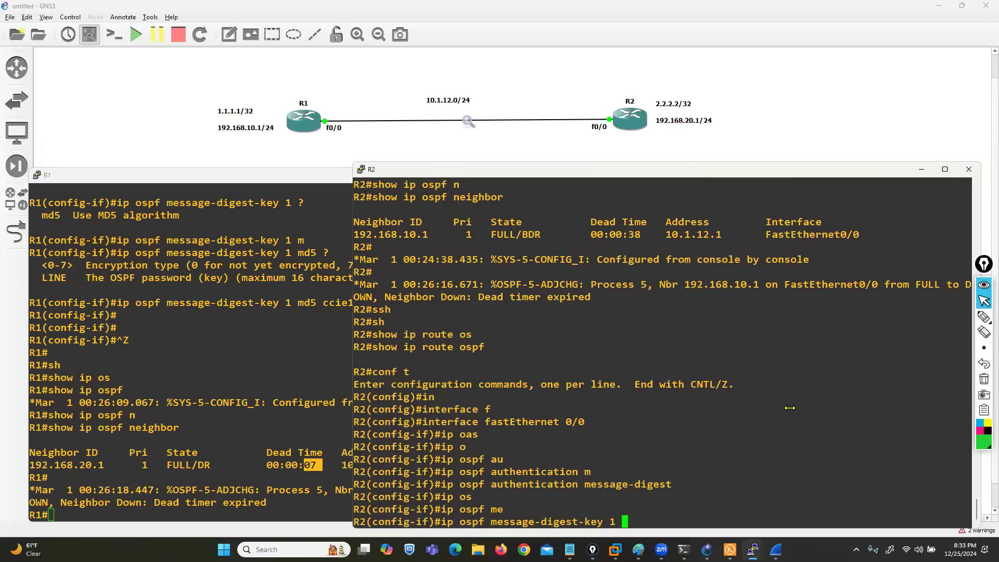
key(Tab)
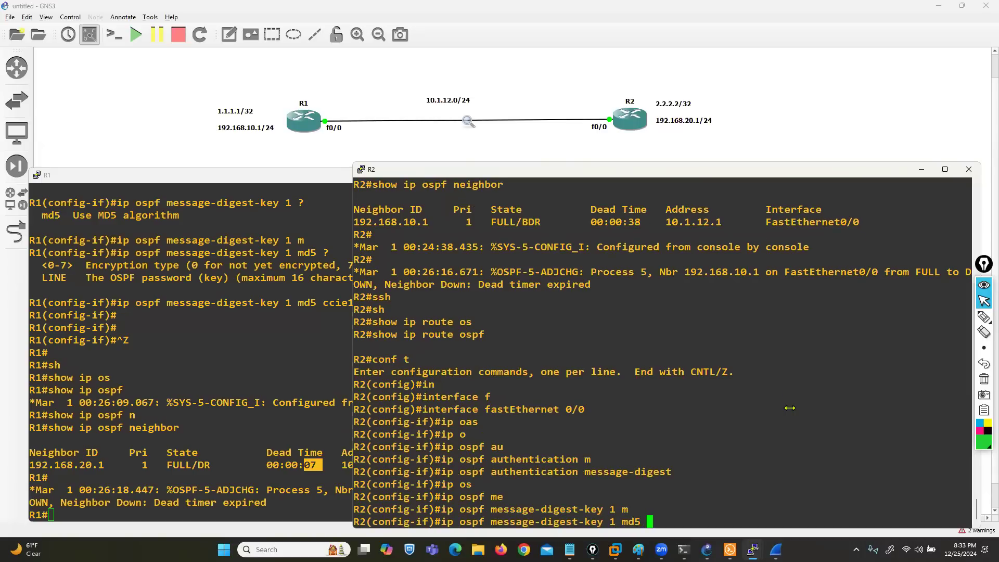
text(ccie123)
key(Return)
key(Return)
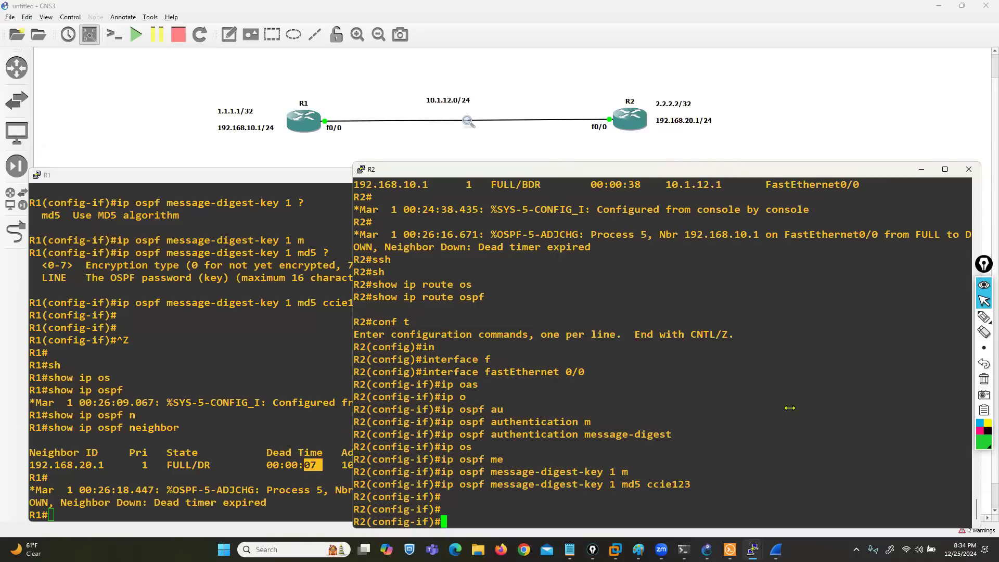
key(ctrl+z)
Step: Run show ip ospf neighbor on R2 to check the adjacency with R1
text(sjh)
key(Tab)
key(BackSpace)
key(BackSpace)
text(h)
key(Tab)
text(ow ip os)
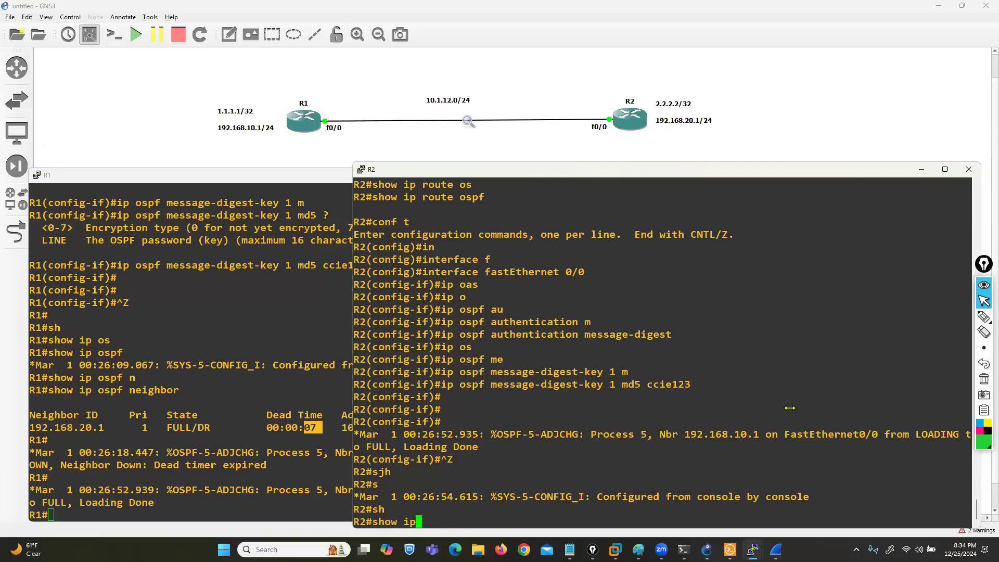
key(Tab)
text(n)
key(Tab)
key(Return)
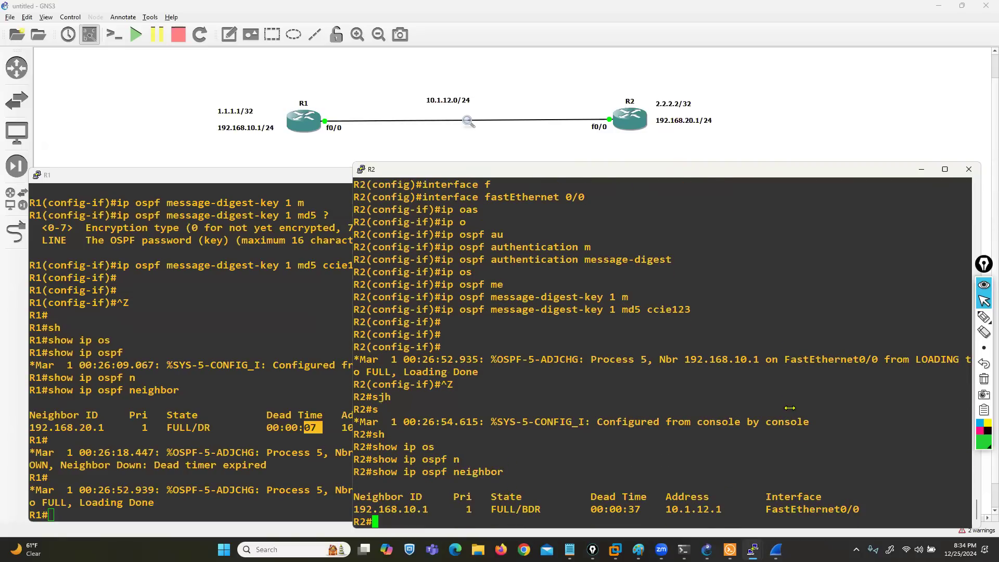
Step: Switch to R1's console and run show ip ospf neighbor to check the adjacency with R2
click(143, 448)
text(sh)
key(Tab)
text(p)
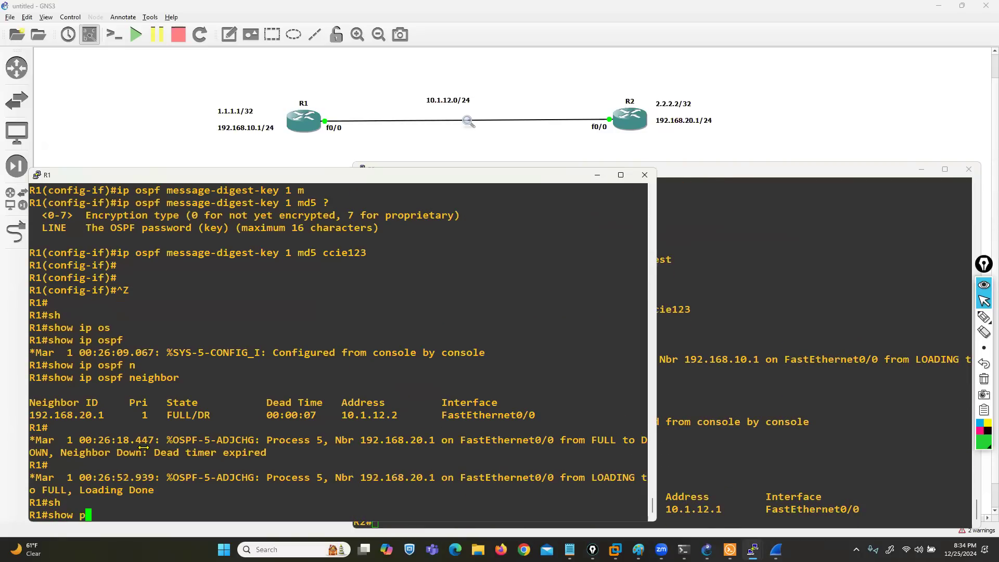
key(BackSpace)
key(BackSpace)
text(ip o)
key(Tab)
text(n)
key(Tab)
key(Return)
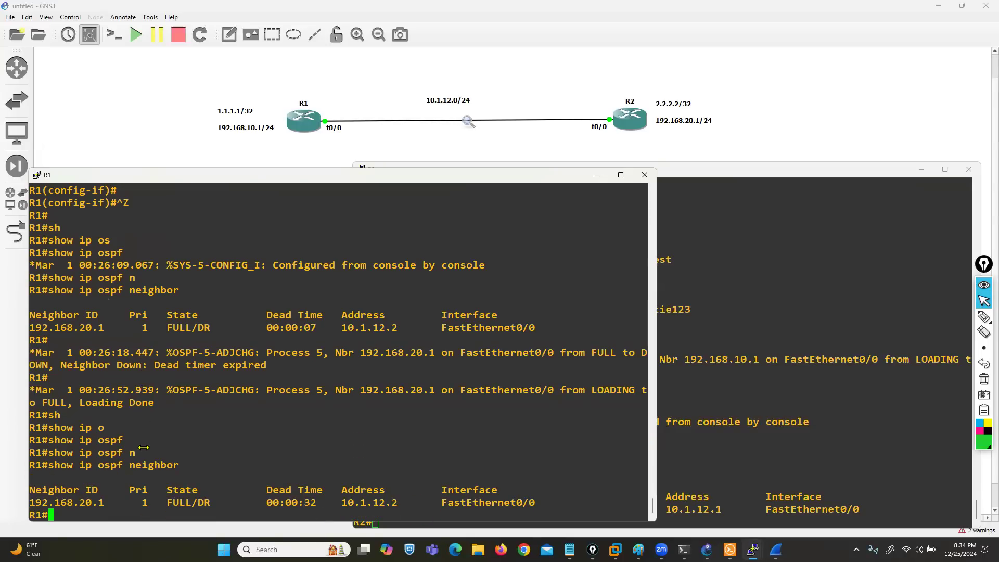
Step: Switch to the Wireshark capture, examine the Auth Crypt Key id in LS Update packet 513, and close Wireshark
mouse_move(752, 549)
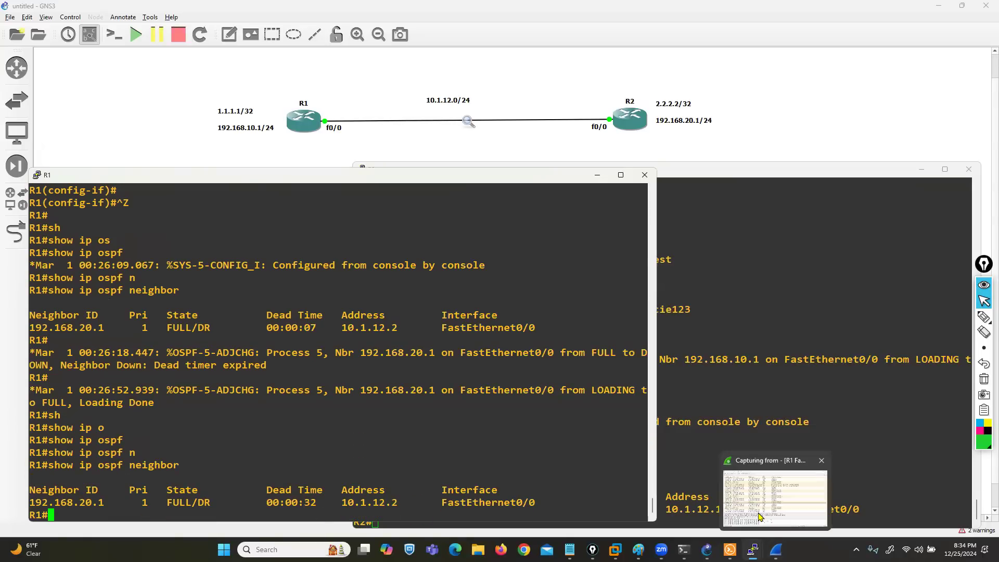
click(776, 492)
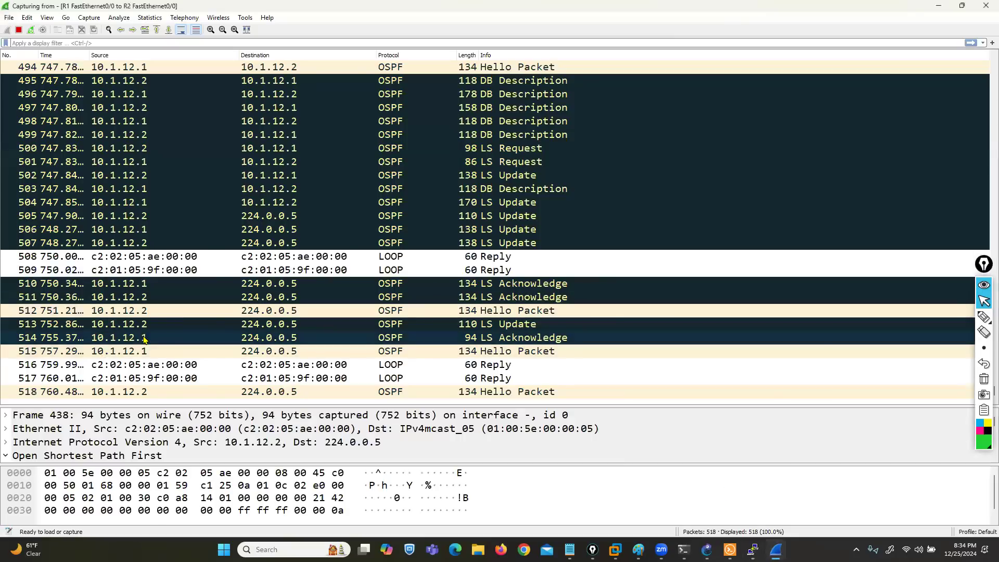
click(100, 328)
double_click(101, 328)
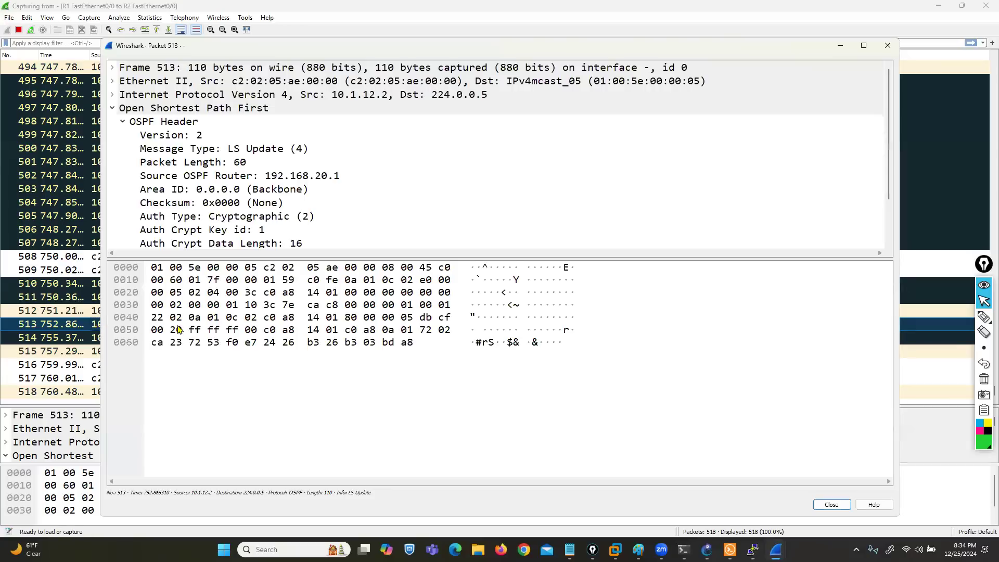
drag(201, 256, 225, 403)
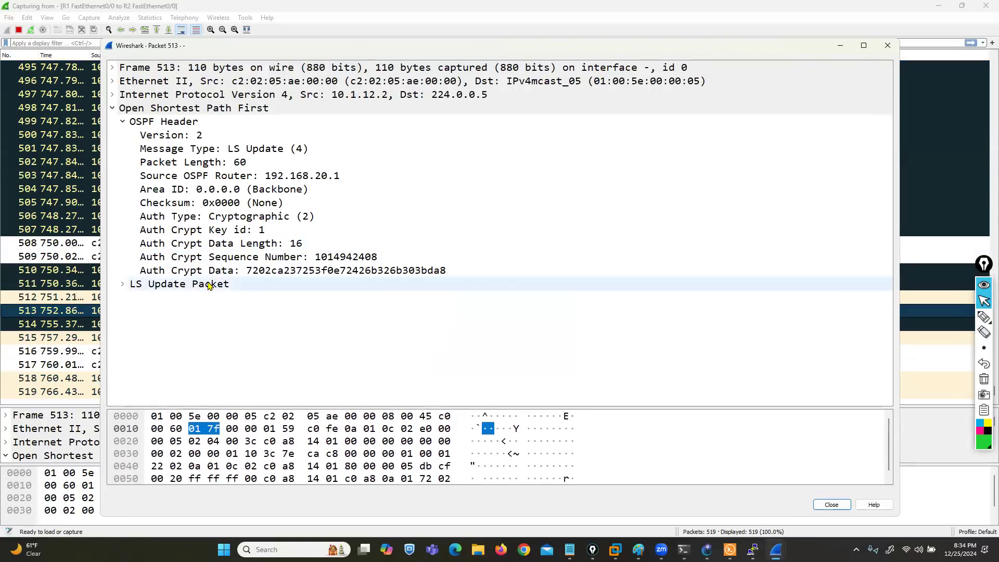
click(252, 232)
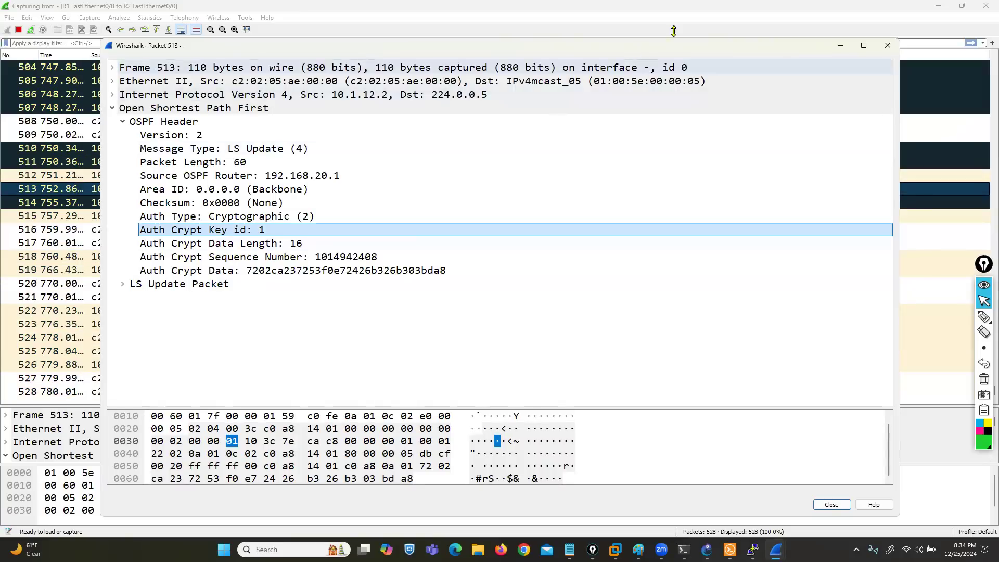
click(888, 49)
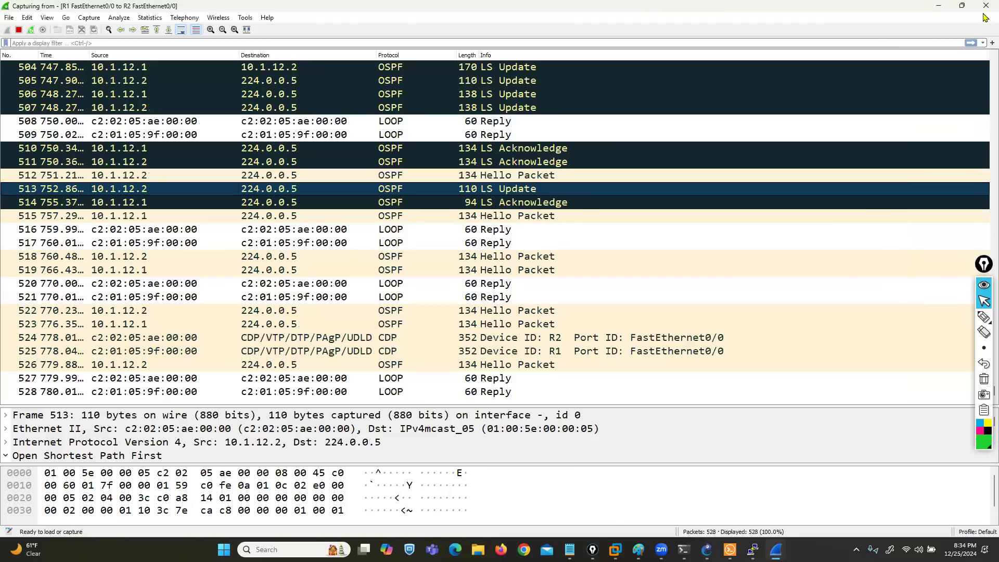
click(986, 5)
click(541, 285)
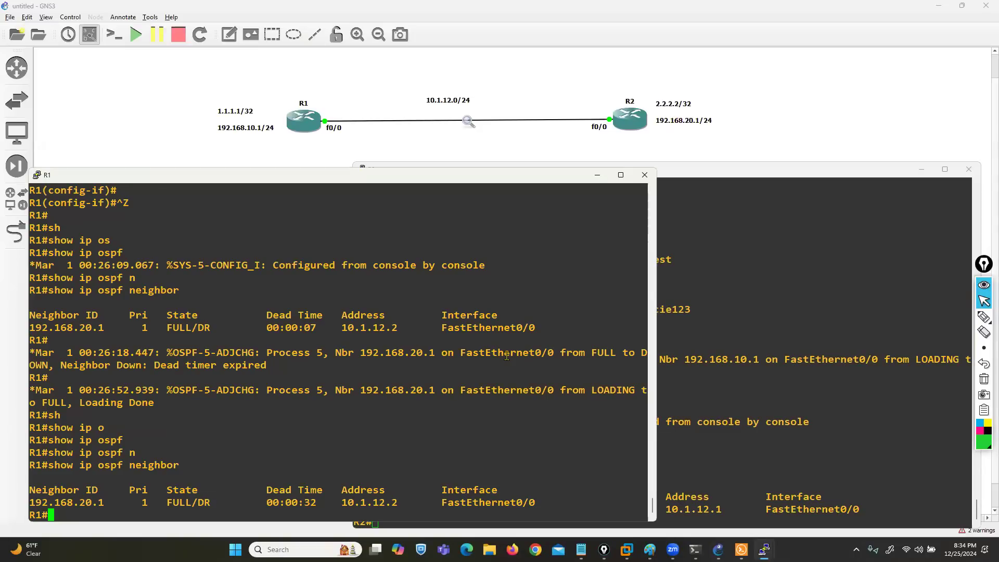
Step: Maximize R1's console and scroll the earlier output away with empty prompt lines
double_click(519, 178)
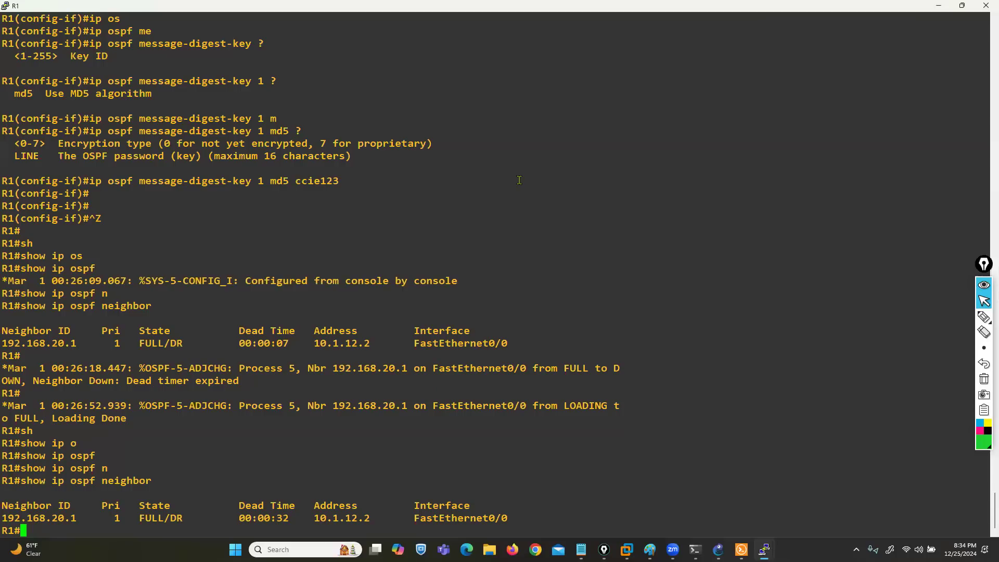
key(Return)
key(Return)
key(Return)
key(Return)
key(Return)
key(Return)
key(Return)
key(Return)
key(Return)
key(Return)
key(Return)
key(Return)
key(Return)
key(Return)
key(Return)
key(Return)
key(Return)
key(Return)
key(Return)
key(Return)
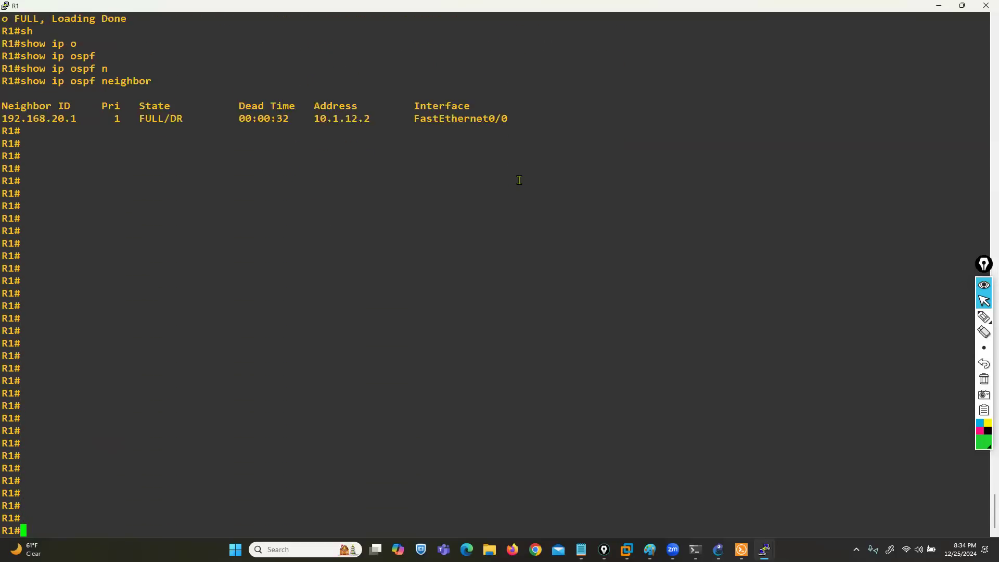
key(Return)
key(Return)
key(Return)
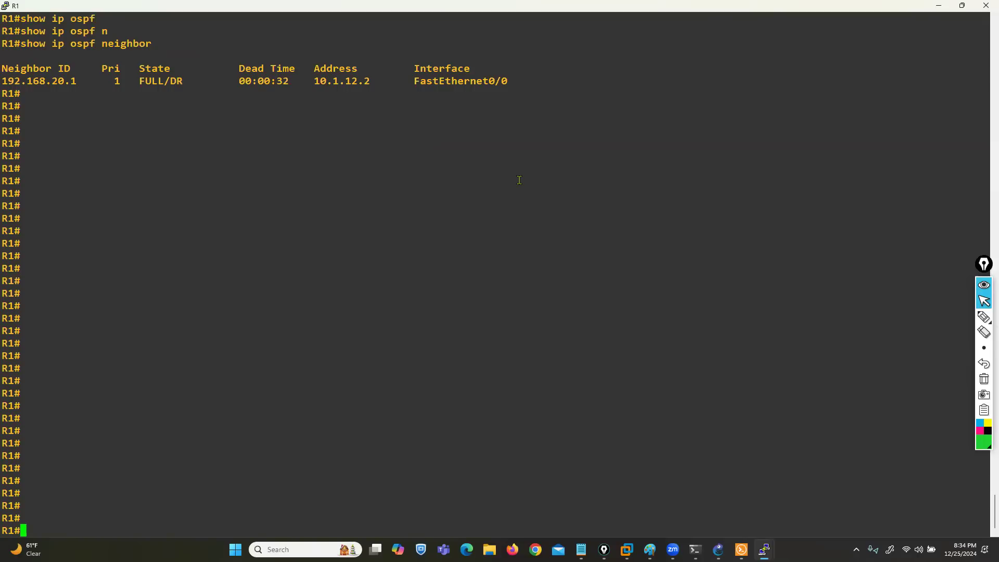
Step: Draw a boxed "OSI model" title with the screen pen, and below it two computers joined by a line
click(984, 316)
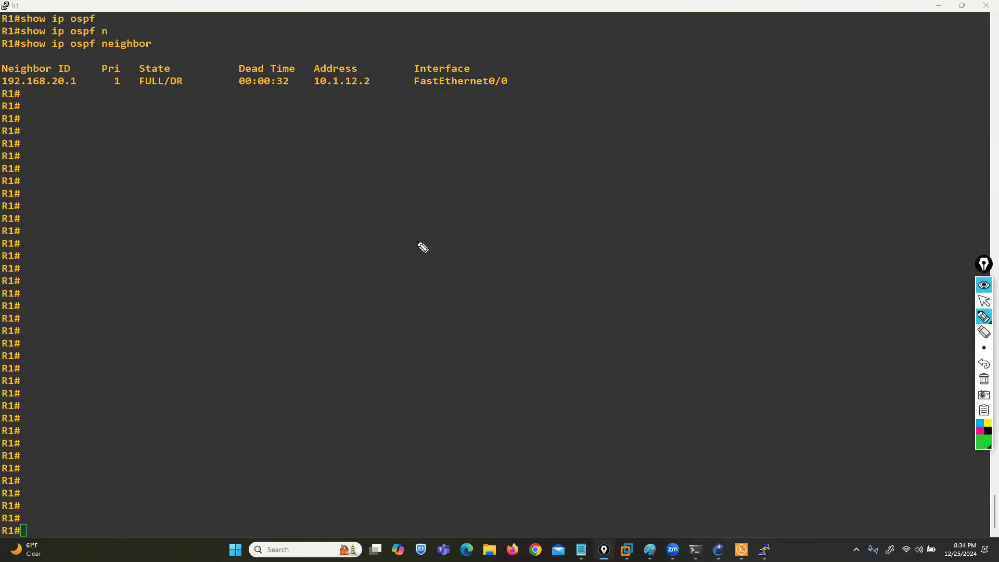
mouse_move(393, 171)
mouse_down()
mouse_move(412, 187)
mouse_move(451, 193)
mouse_up()
mouse_move(444, 196)
mouse_down()
mouse_move(463, 193)
mouse_move(462, 174)
mouse_up()
mouse_move(515, 202)
mouse_down()
mouse_move(517, 192)
mouse_move(562, 205)
mouse_move(609, 196)
mouse_move(321, 209)
mouse_move(581, 229)
mouse_move(614, 200)
mouse_move(613, 172)
mouse_up()
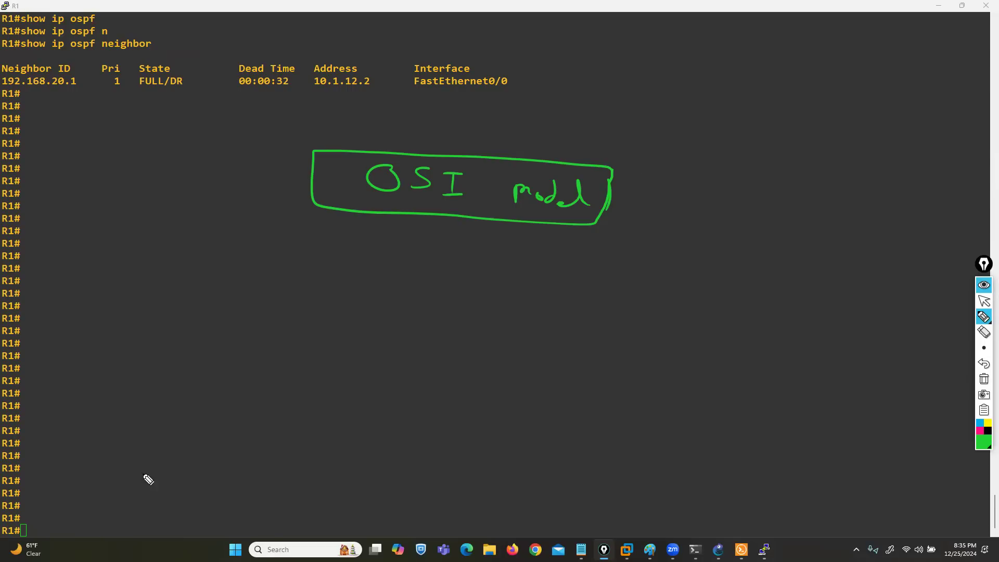
mouse_move(174, 456)
mouse_down()
mouse_move(148, 453)
mouse_move(172, 482)
mouse_up()
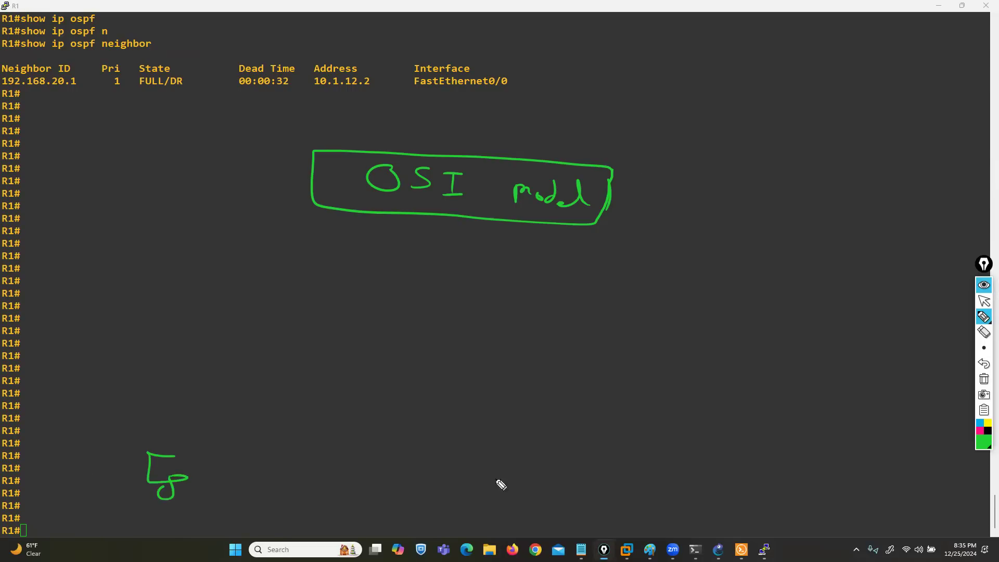
drag(706, 451, 703, 503)
mouse_move(168, 460)
mouse_down()
mouse_move(190, 227)
mouse_move(551, 237)
mouse_move(700, 265)
mouse_up()
mouse_move(710, 302)
mouse_down()
mouse_move(698, 439)
mouse_move(718, 475)
mouse_move(697, 490)
mouse_up()
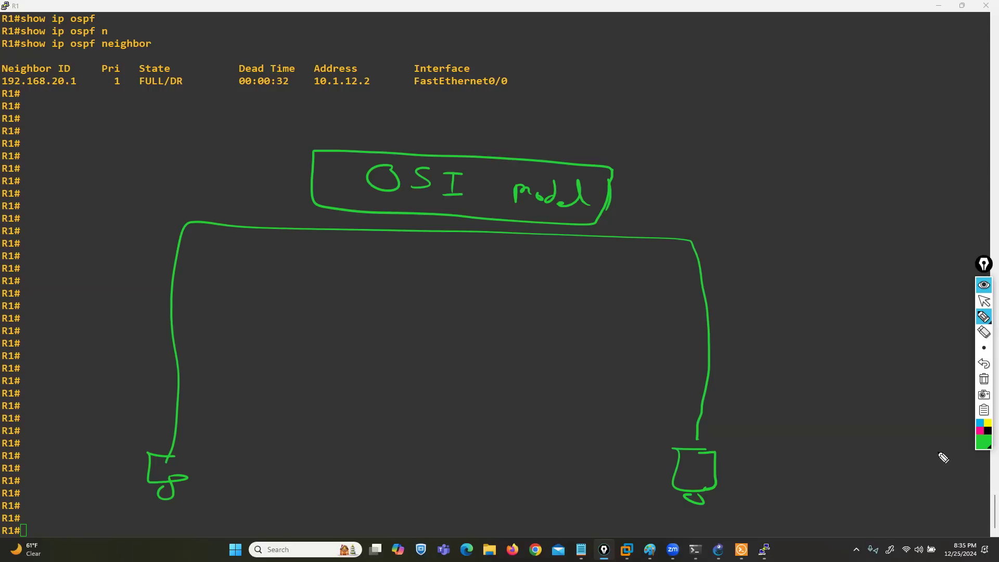
Step: Return to GNS3, start Wireshark on the R1–R2 link, and clear the pen drawings from the screen
key(super)
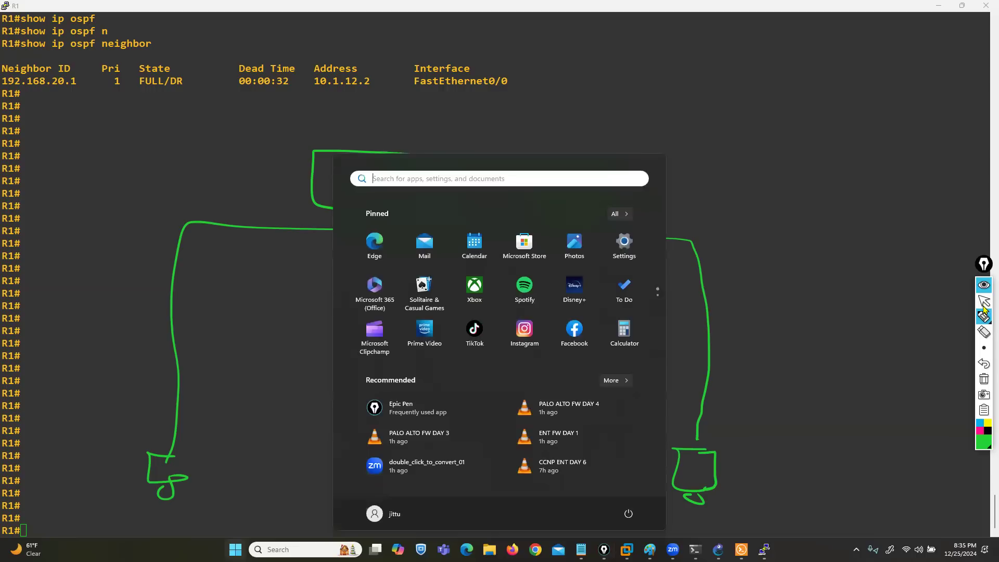
click(984, 303)
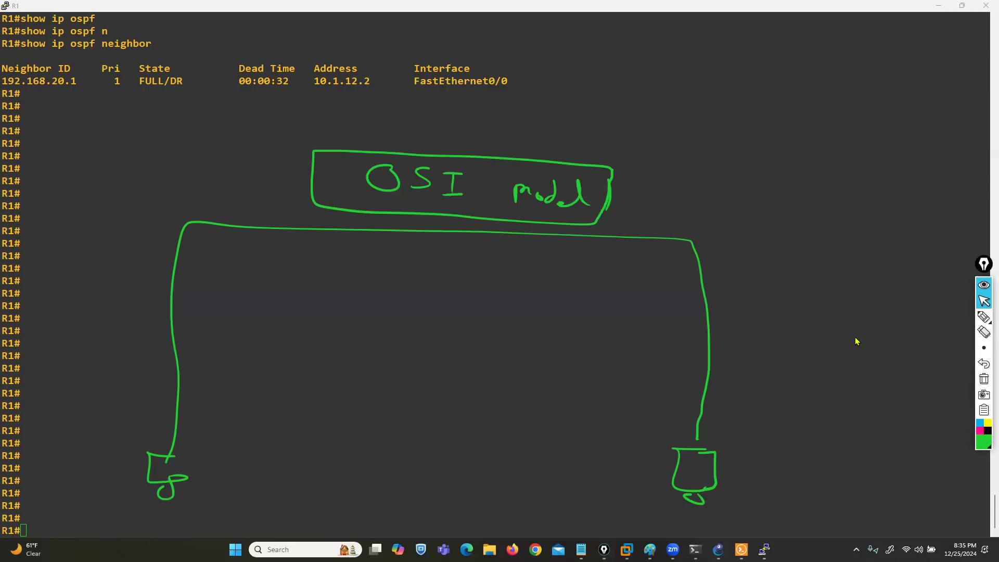
key(super+d)
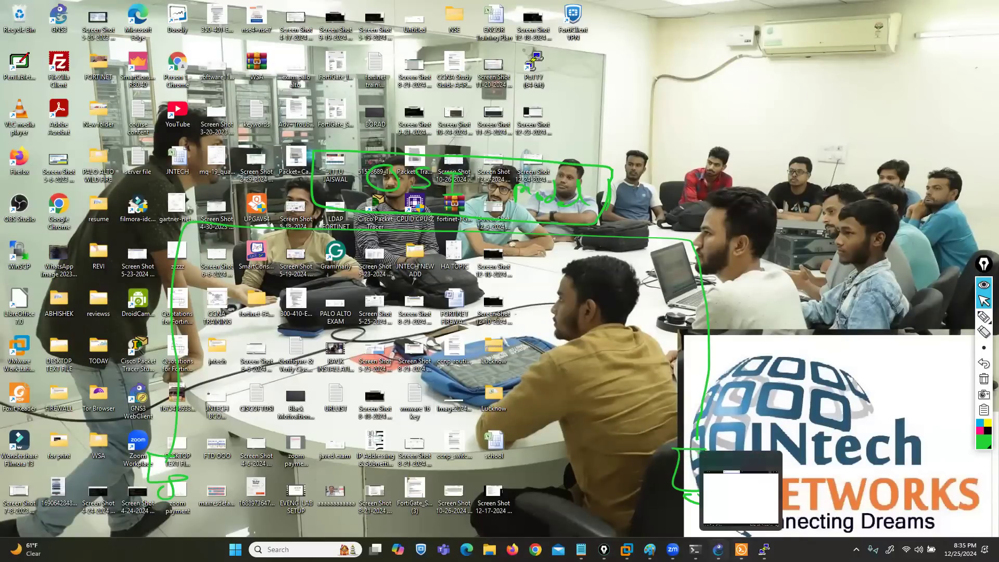
click(713, 460)
right_click(467, 120)
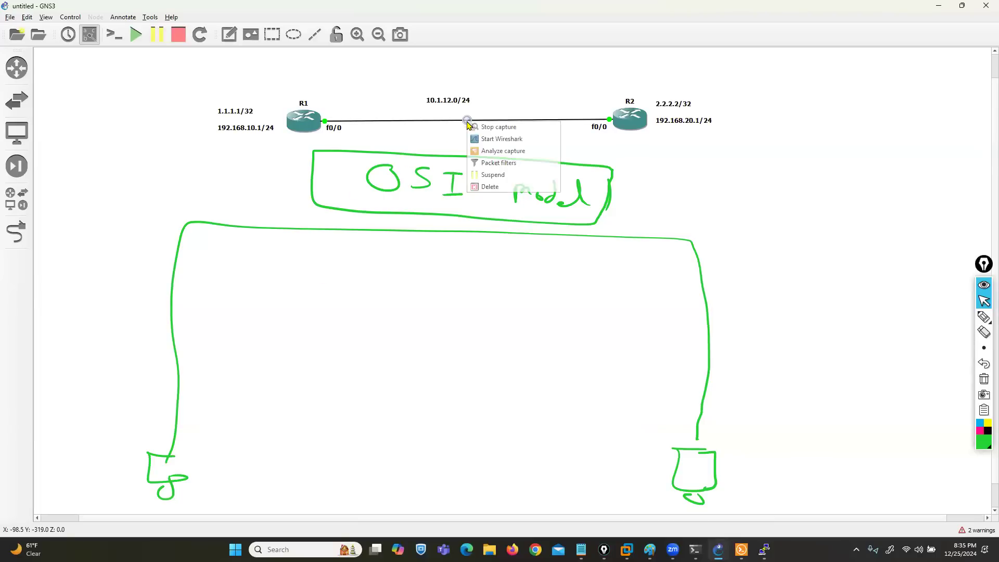
click(477, 140)
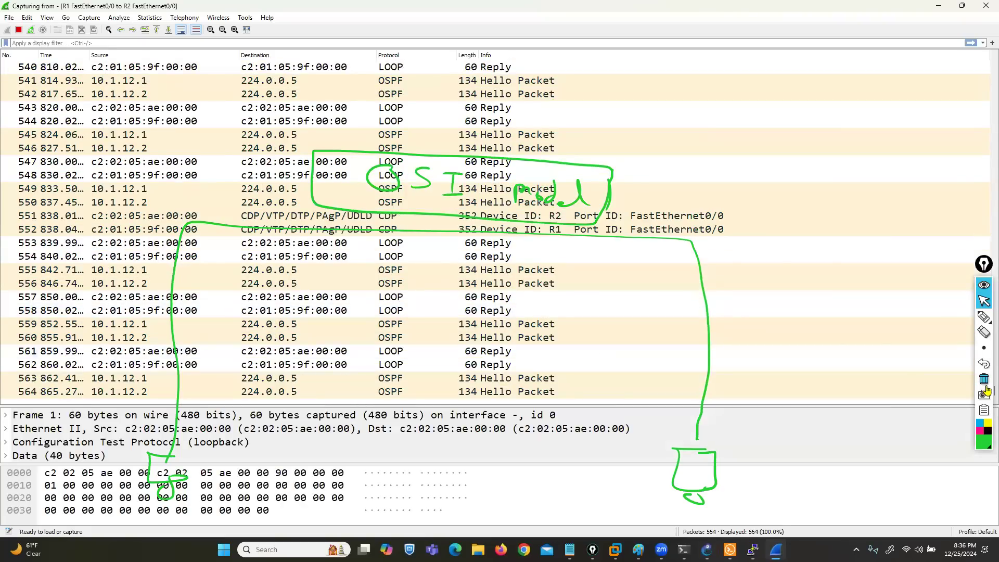
click(984, 379)
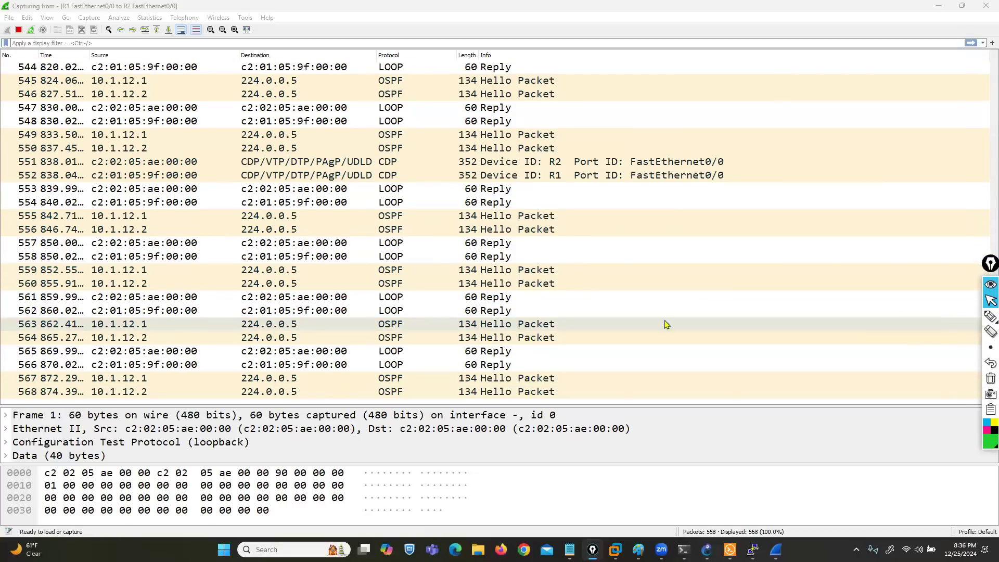
Step: Open OSPF Hello packet 568 and expand its OSPF header to examine the Auth Crypt Data, then show the desktop
double_click(127, 392)
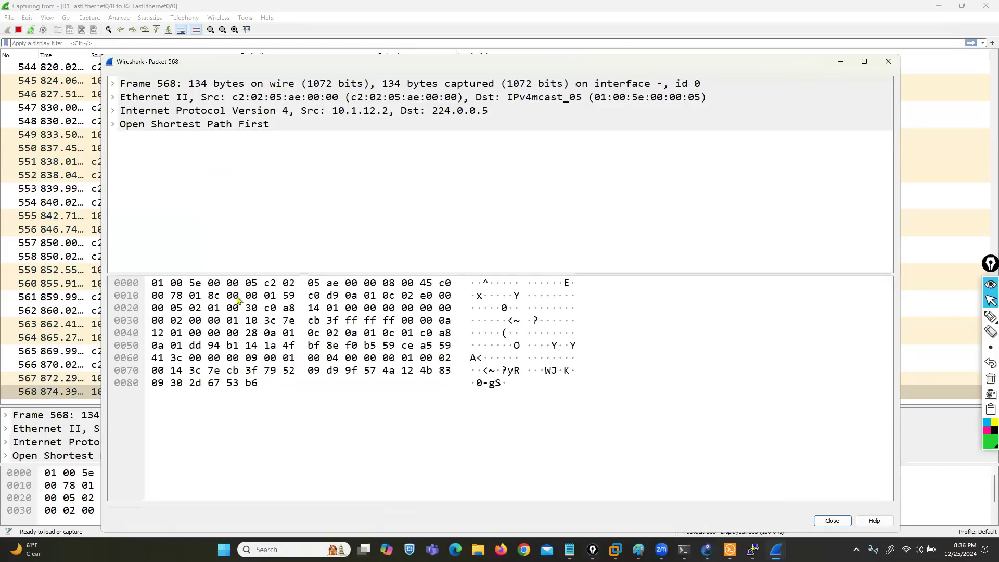
drag(288, 275, 312, 403)
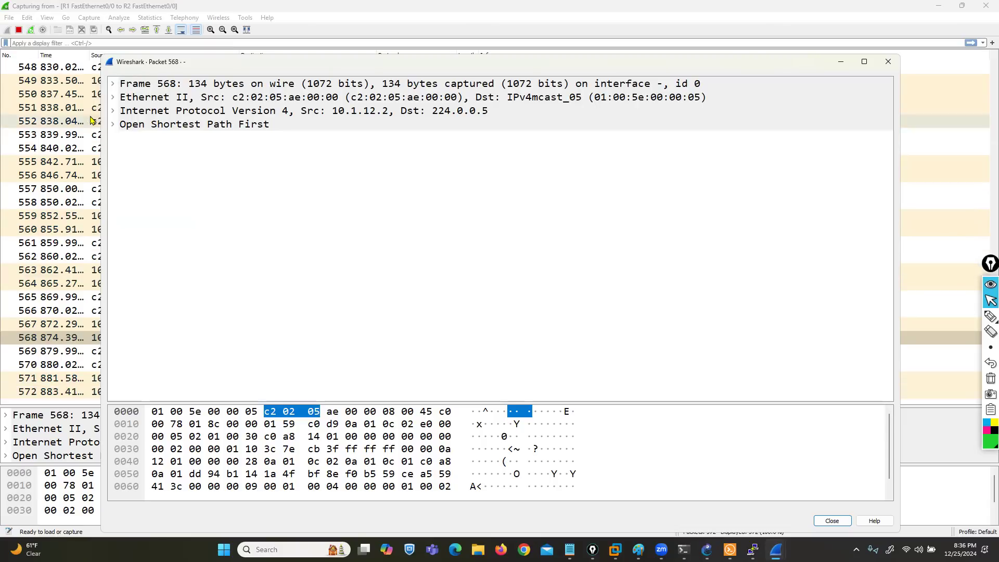
click(114, 126)
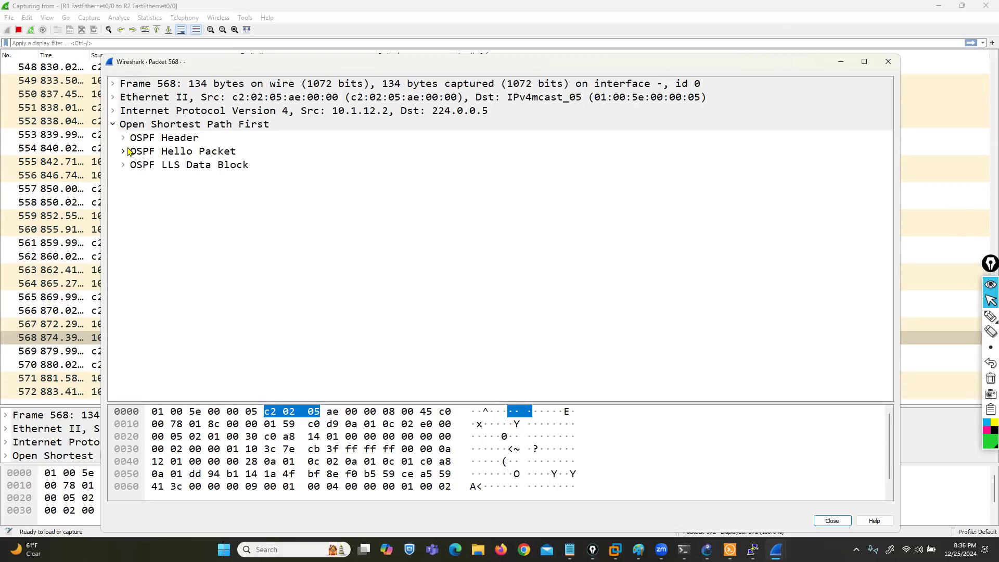
click(123, 138)
click(299, 290)
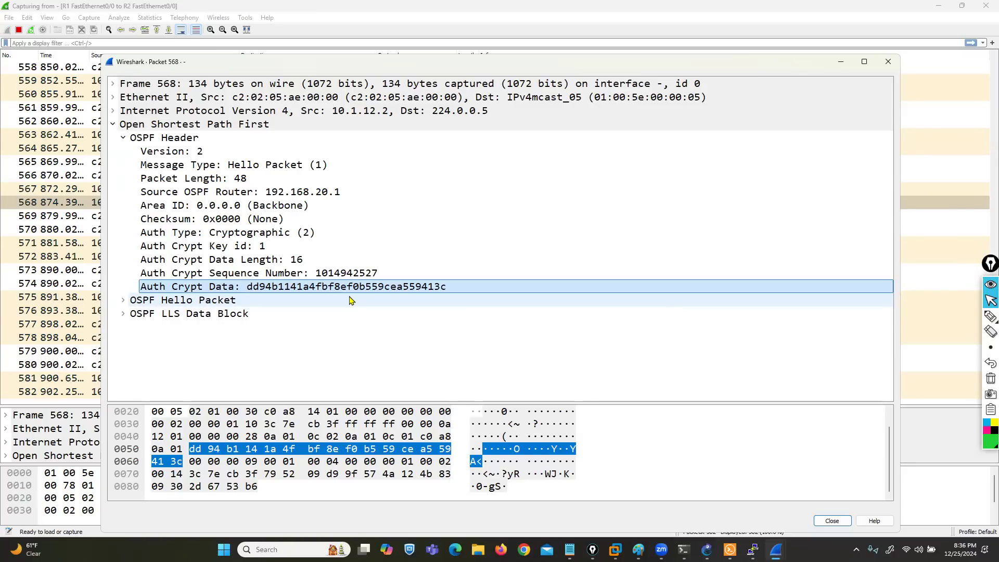
key(super+d)
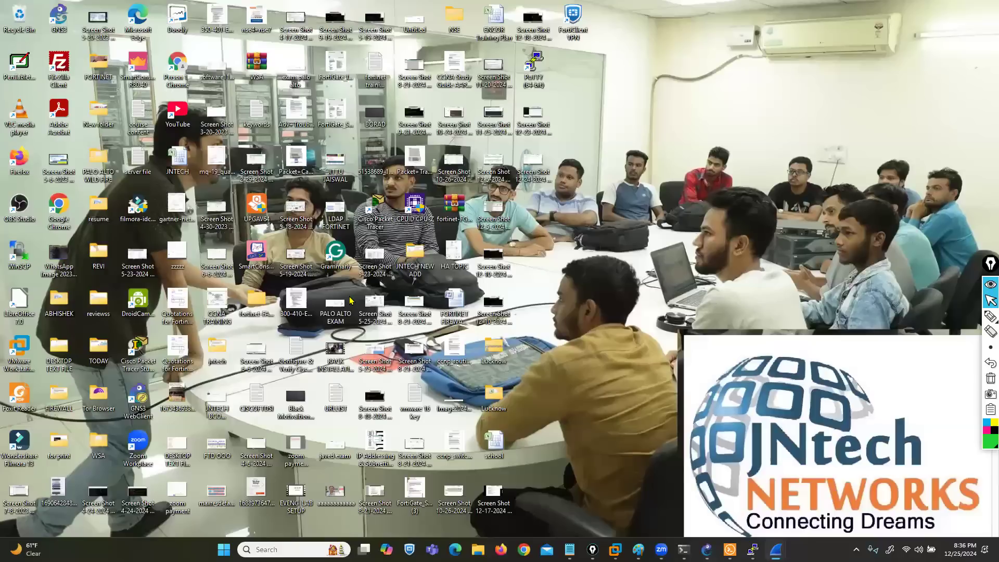